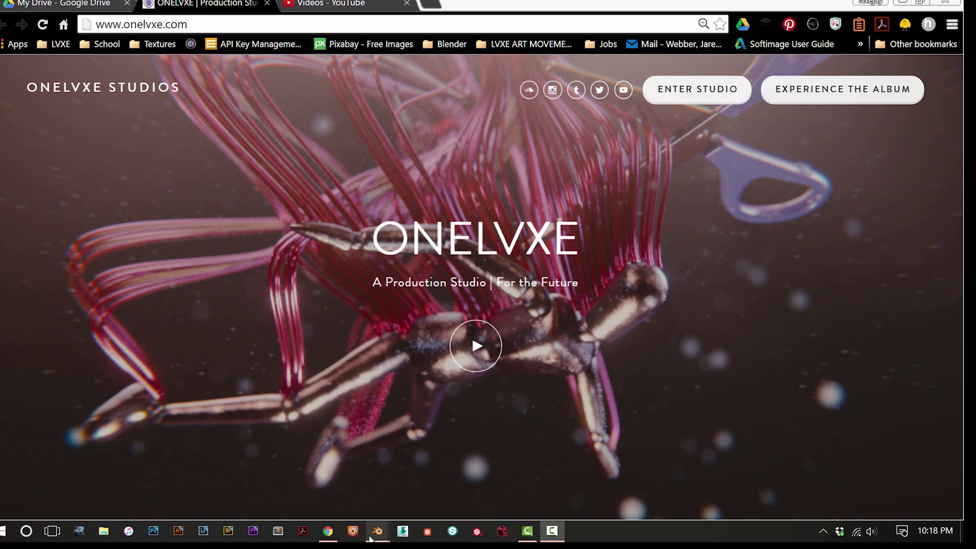
Switch to Blender with the open scene showing the Unity Symbol model
mouse_move(376, 534)
left_click(345, 469)
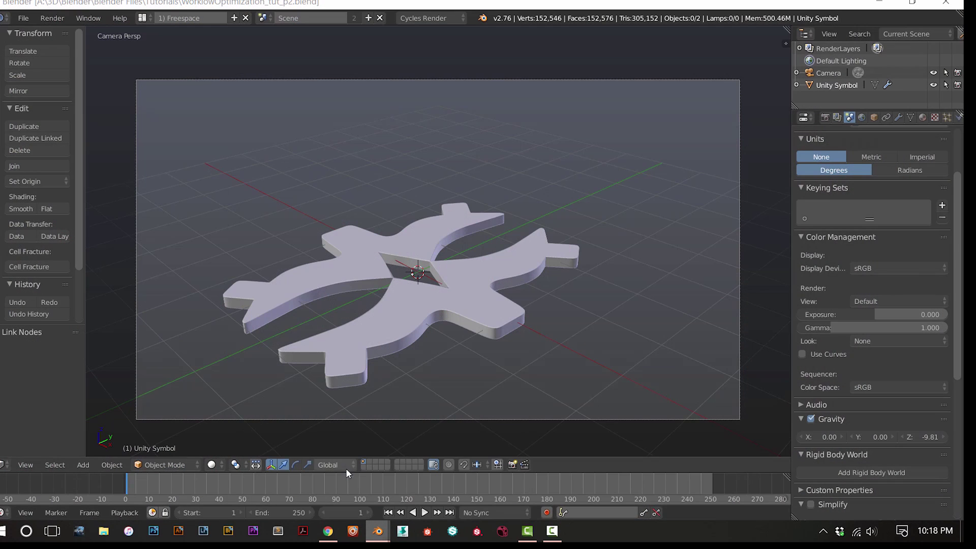
scroll(415, 281, "down", 2)
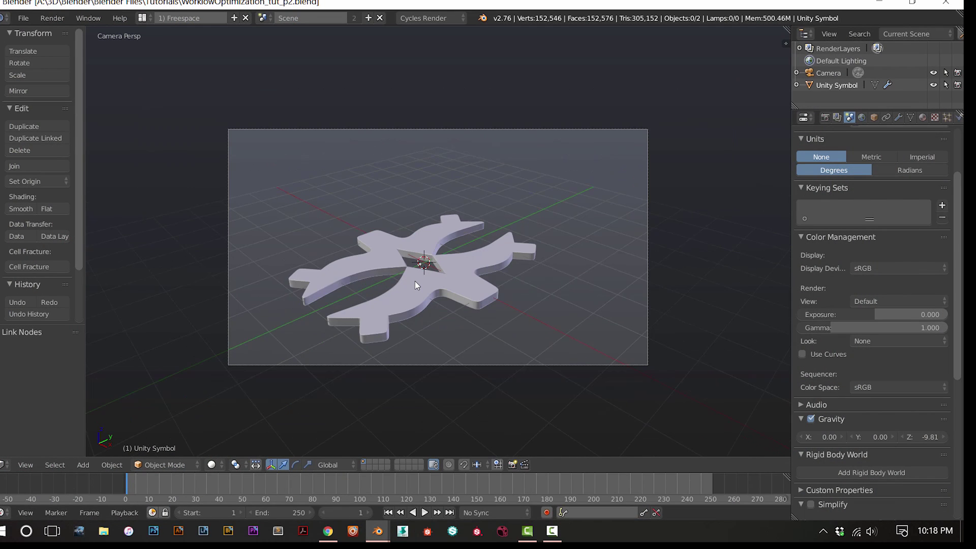
scroll(415, 281, "up", 2)
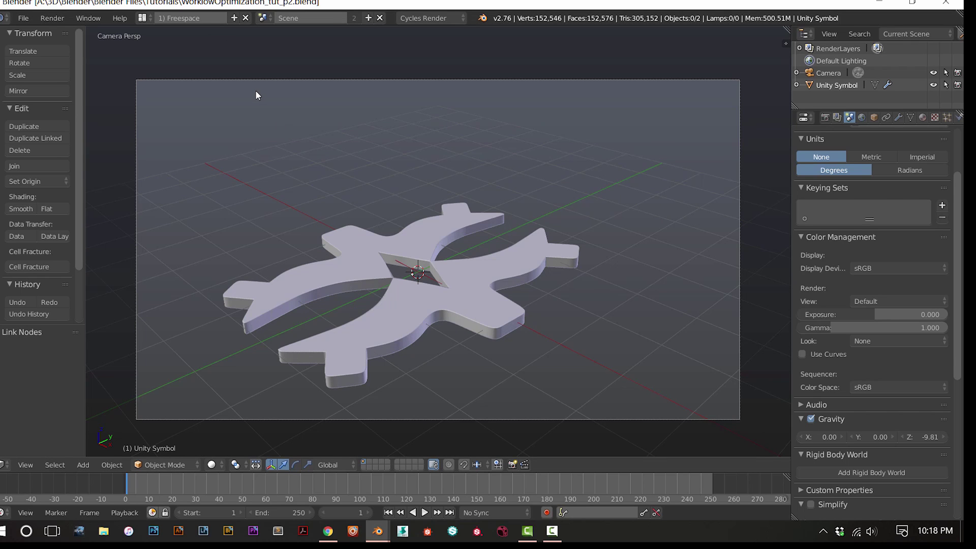
left_click(143, 18)
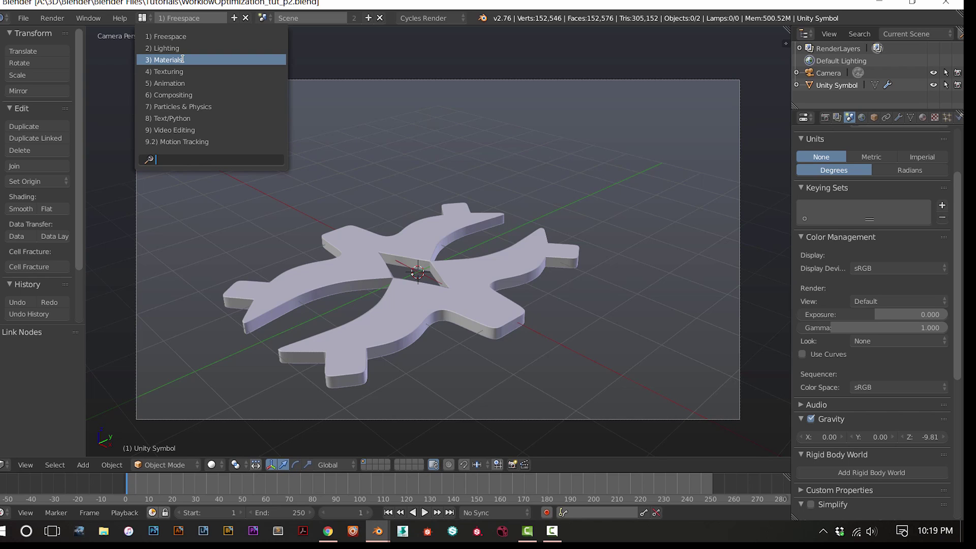
scroll(428, 153, "down", 3)
scroll(428, 154, "up", 2)
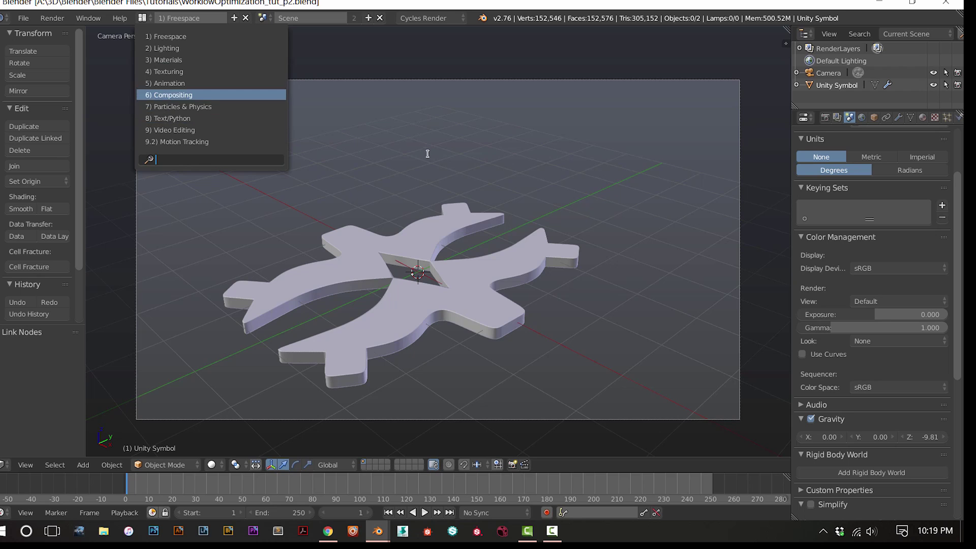
key("Escape")
scroll(374, 149, "down", 3)
scroll(359, 148, "up", 3)
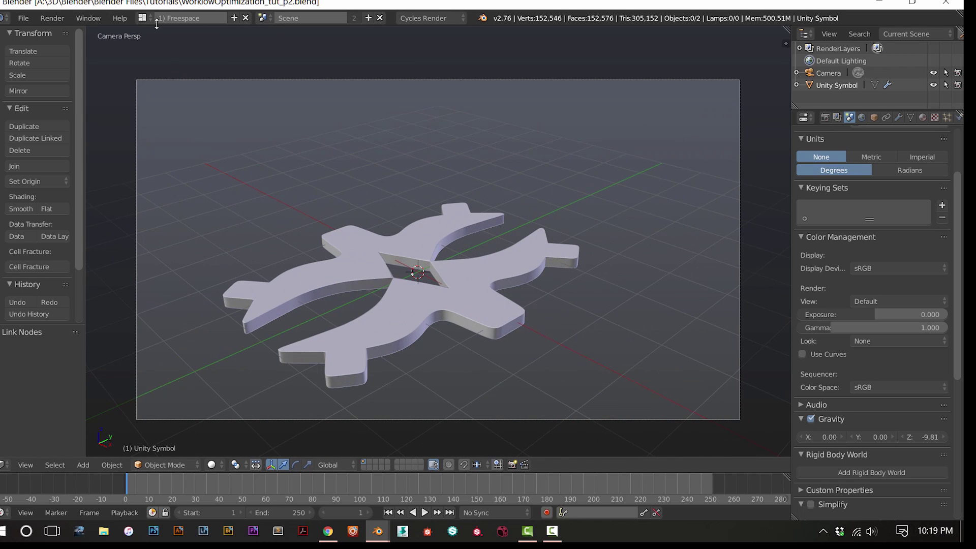
Switch to the Tutorial scene containing the Gorgon model
left_click(266, 19)
left_click(284, 49)
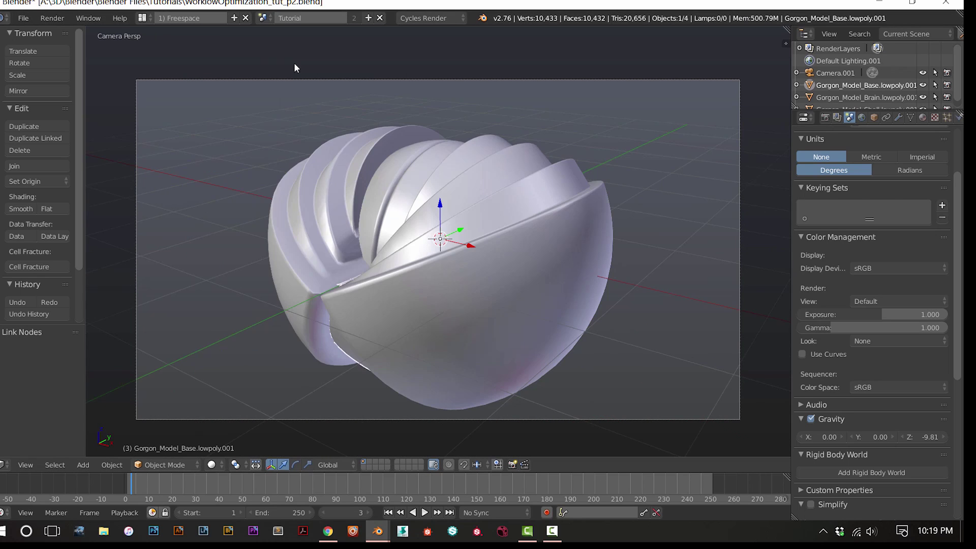
scroll(333, 173, "down", 3)
scroll(334, 172, "up", 2)
middle_click_drag(300, 203, 331, 227)
middle_click_drag(490, 234, 472, 211)
scroll(470, 211, "down", 1)
scroll(471, 211, "up", 3)
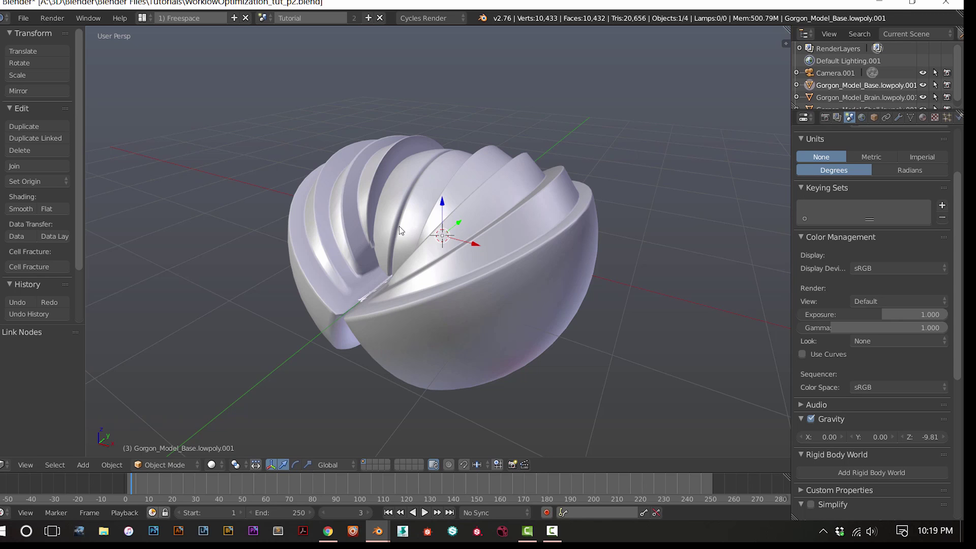
Display the viewport in rendered shading and examine the Gorgon model's materials from several sides
key("shift+z")
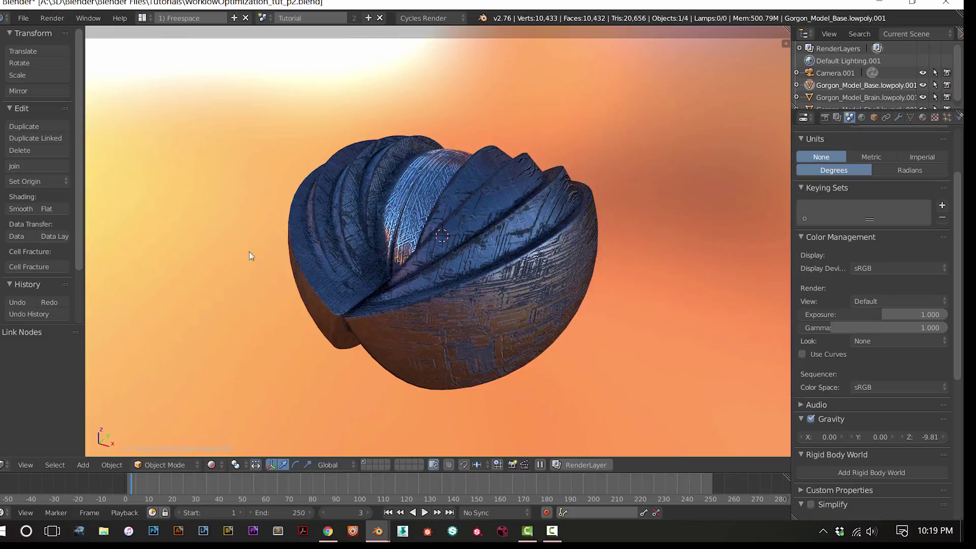
scroll(249, 254, "up", 3)
middle_click_drag(309, 323, 316, 290)
middle_click_drag(470, 305, 401, 296)
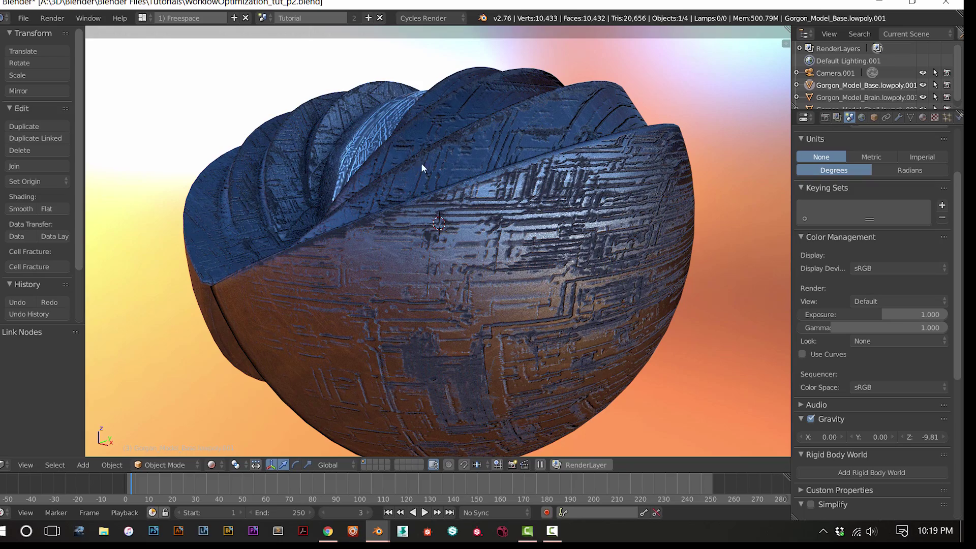
middle_click_drag(435, 264, 484, 289)
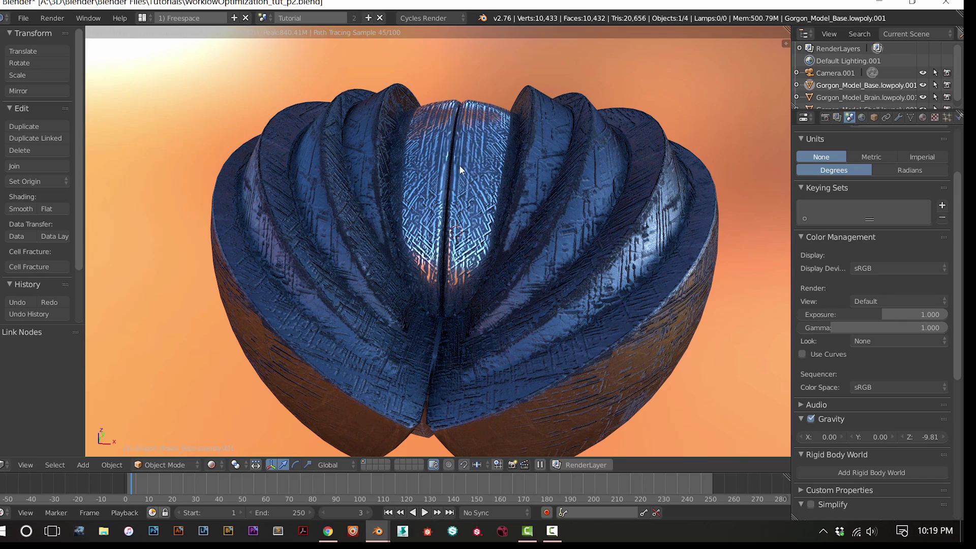
middle_click_drag(426, 247, 303, 131)
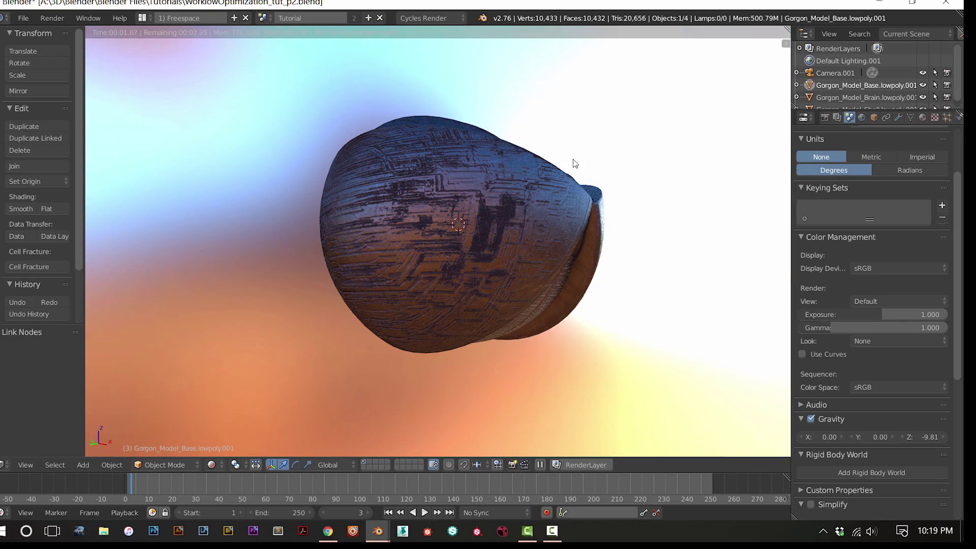
middle_click_drag(612, 163, 737, 122)
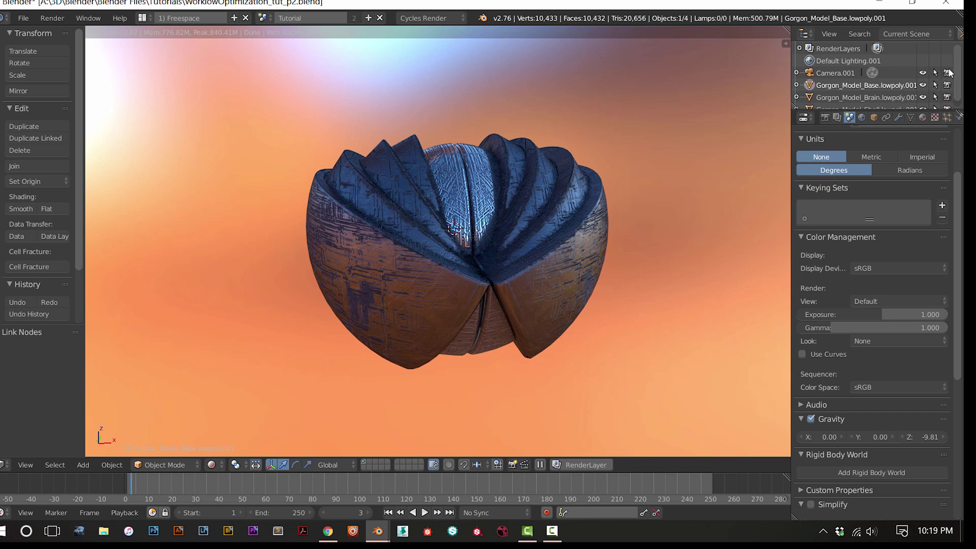
Show the world settings of Default Lighting.001 with its surface shader parameters
scroll(951, 86, "down", 2)
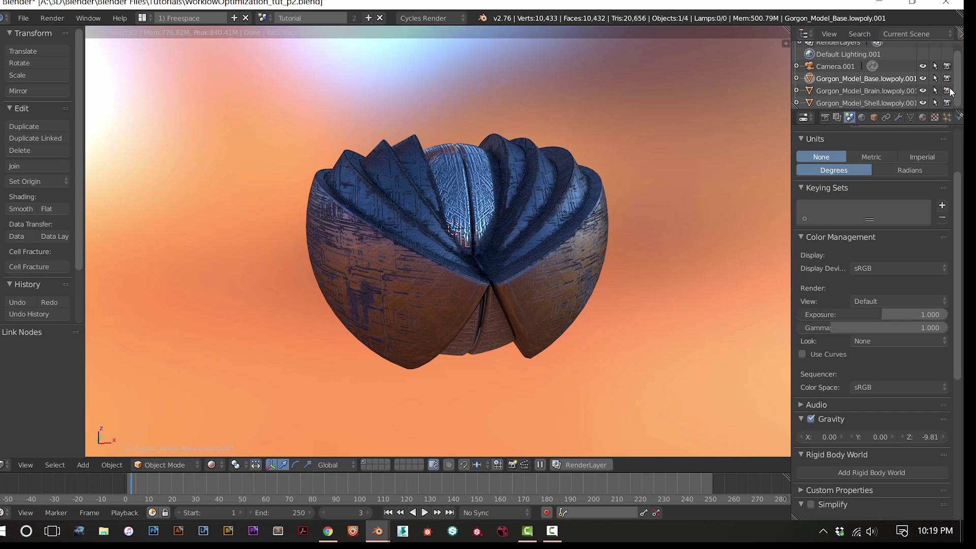
scroll(945, 76, "up", 1)
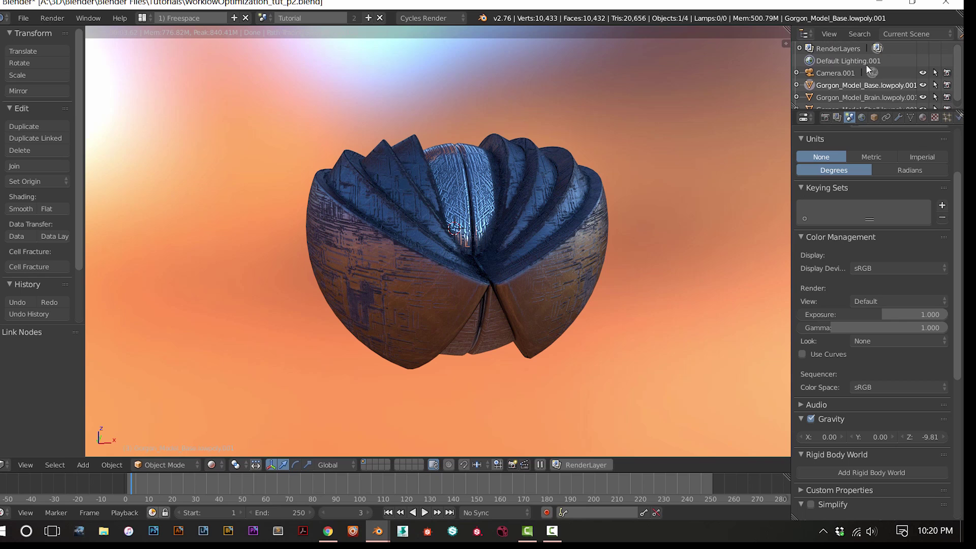
left_click(862, 117)
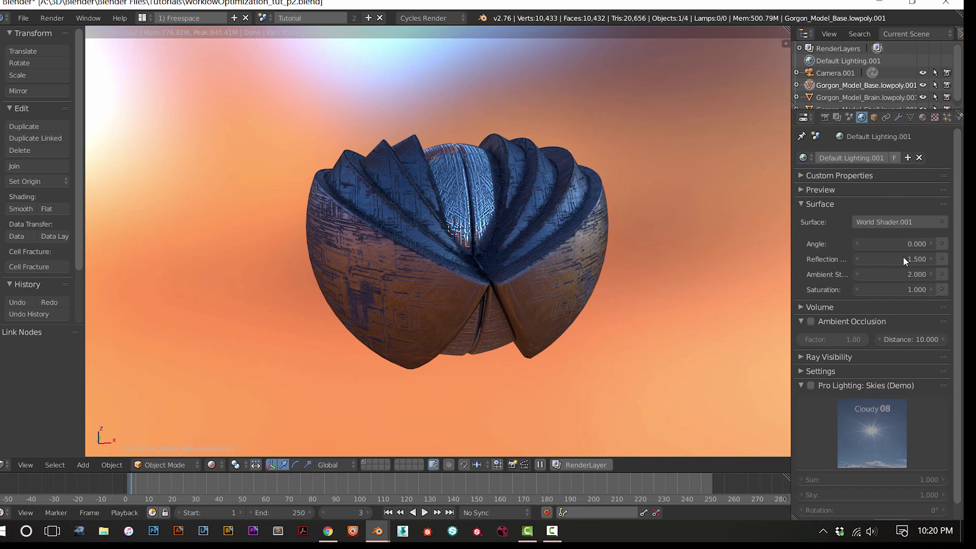
Switch to the Materials screen layout, showing the world's shader nodes beside a lower viewport in rendered shading
left_click(147, 18)
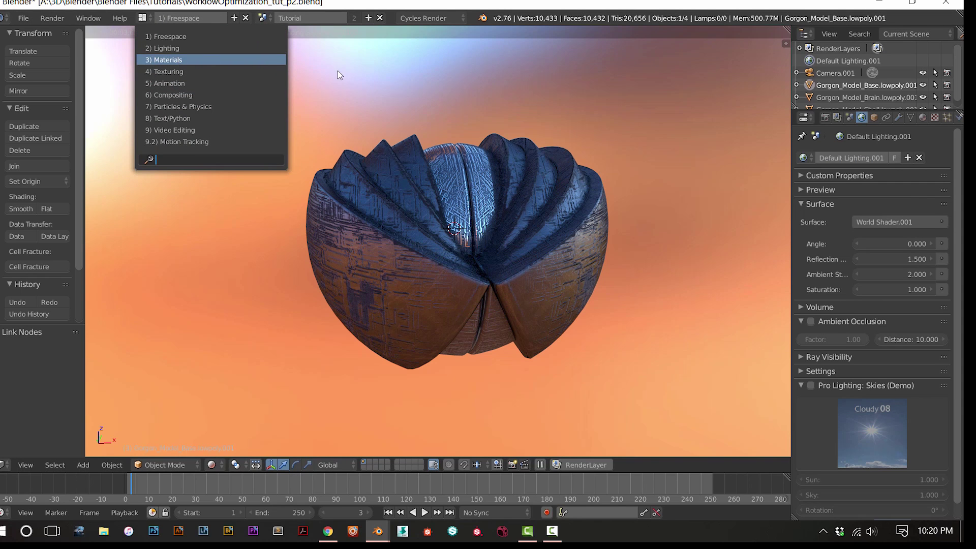
left_click(168, 60)
left_click(491, 513)
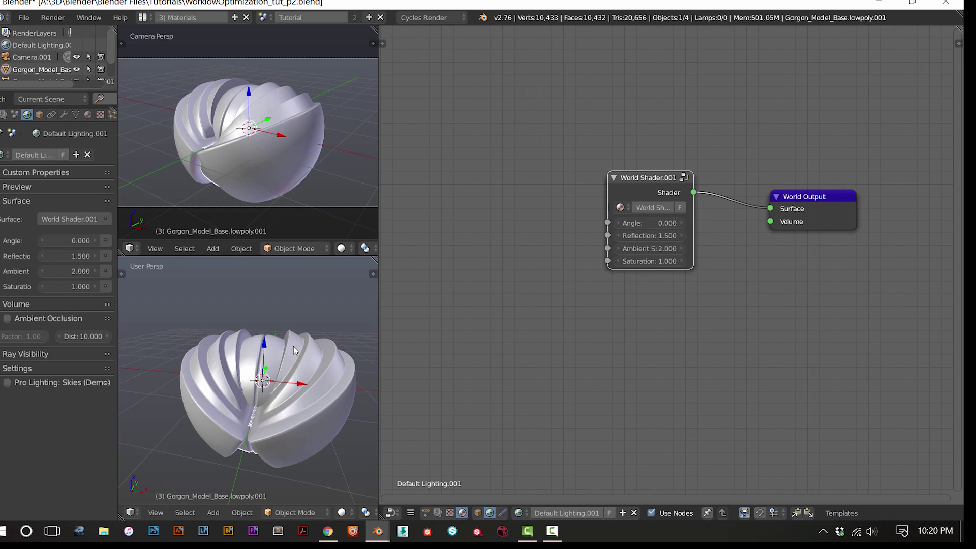
key("shift+z")
middle_click_drag(310, 358, 369, 370)
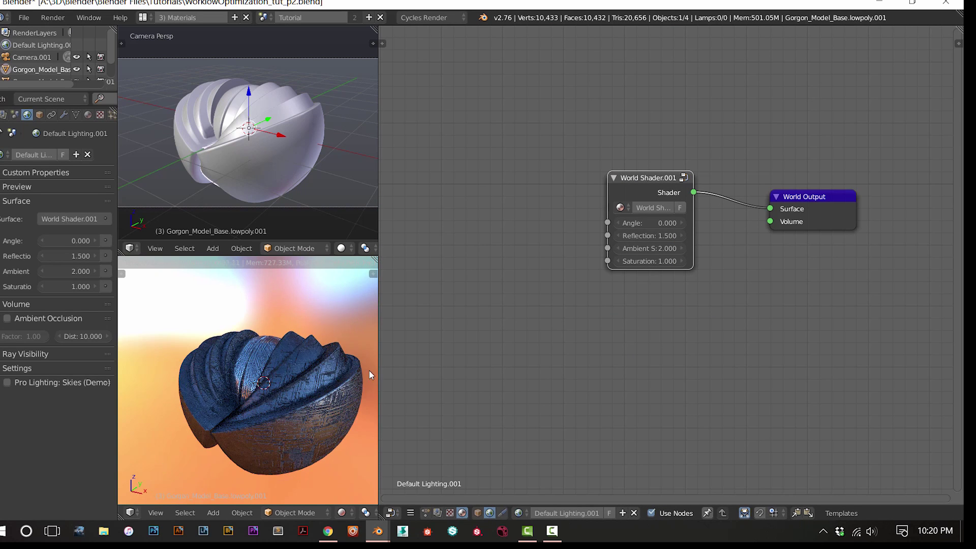
Inspect the nodes inside the World Shader.001 group, including both Environment Texture nodes, and return to the parent node tree
left_click_drag(629, 185, 527, 195)
key("Tab")
mouse_move(620, 246)
middle_mouse_down()
mouse_move(611, 217)
mouse_move(668, 209)
middle_mouse_up()
middle_click_drag(557, 201, 614, 188)
left_click_drag(753, 106, 733, 102)
left_click_drag(751, 245, 738, 242)
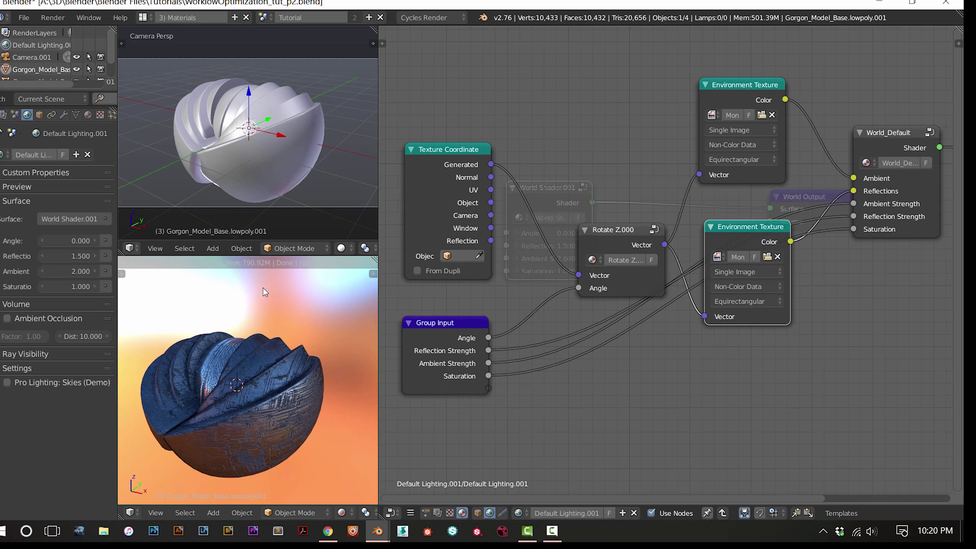
key("Tab")
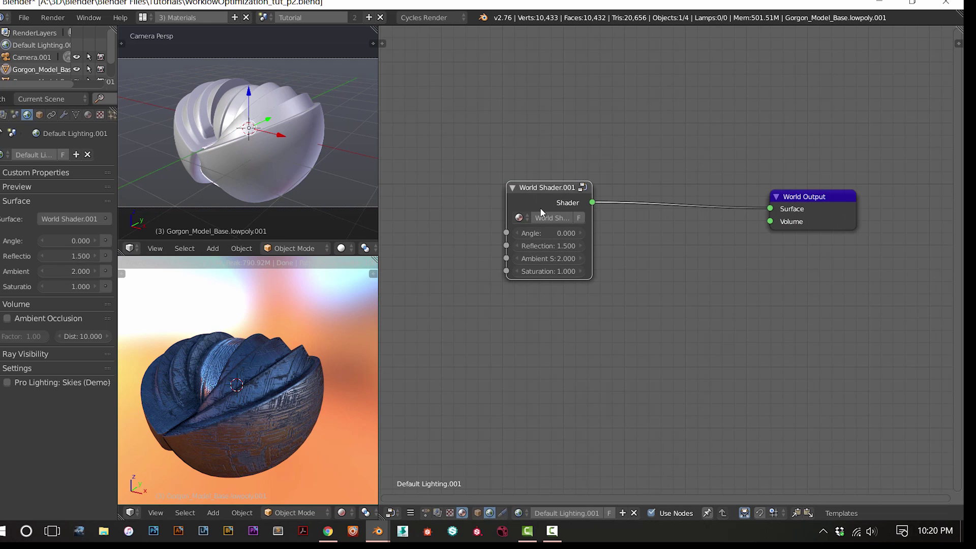
scroll(492, 348, "down", 1)
scroll(490, 348, "up", 2)
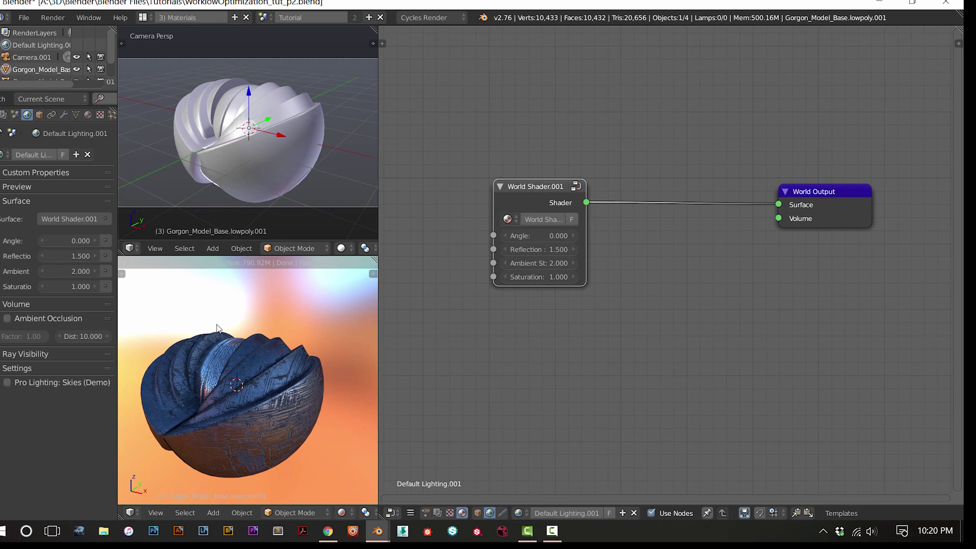
Select the Gorgon shell object and show its material's node tree in the node editor
right_click(250, 387)
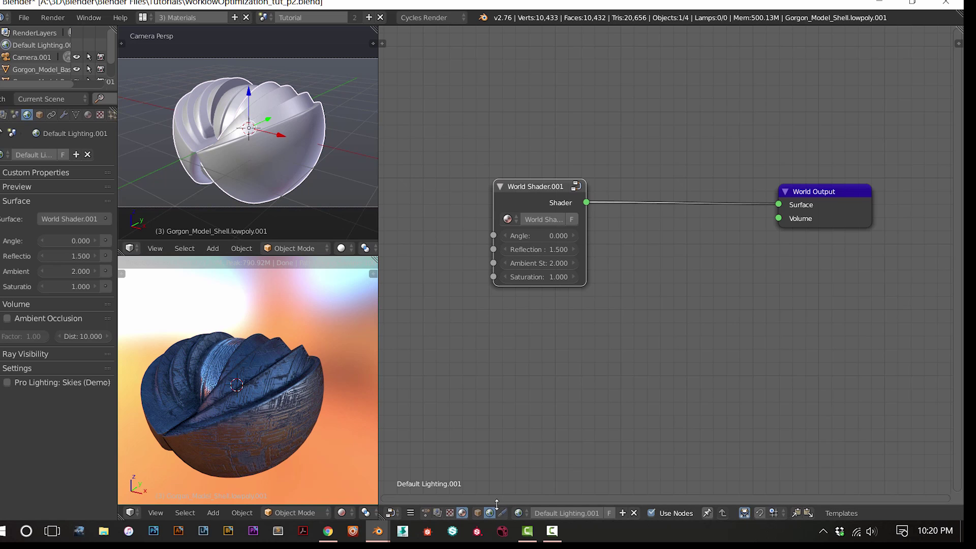
left_click(477, 513)
key("Home")
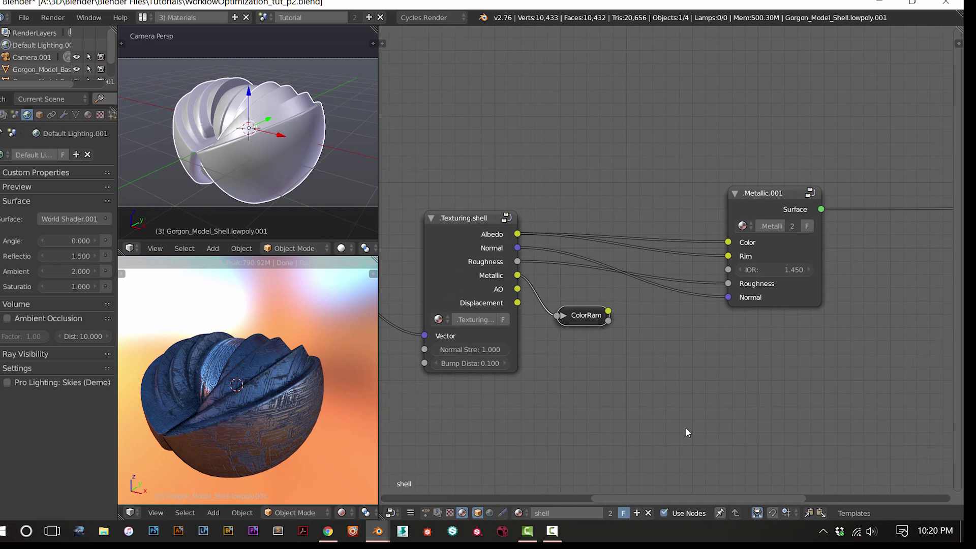
middle_click_drag(680, 423, 616, 430)
middle_click_drag(558, 420, 625, 403)
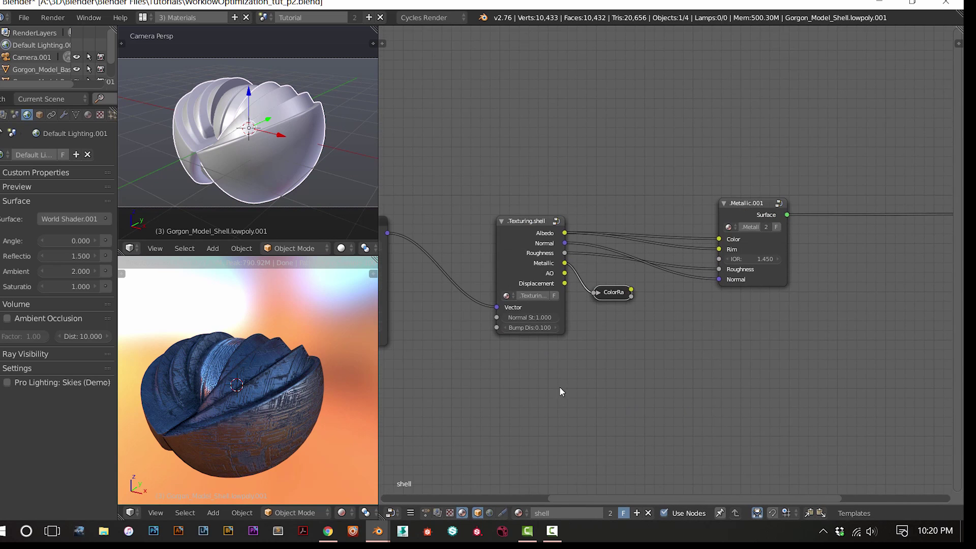
scroll(561, 385, "down", 5)
Examine the rendered shell up close and how the Texturing.shell outputs connect to the Metallic.001 node
middle_click_drag(220, 394, 241, 392)
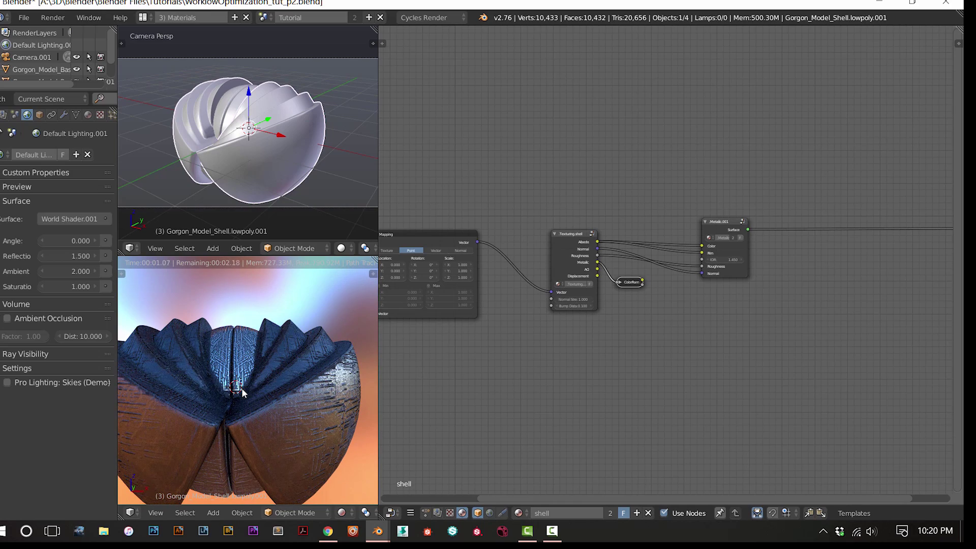
scroll(254, 381, "up", 4)
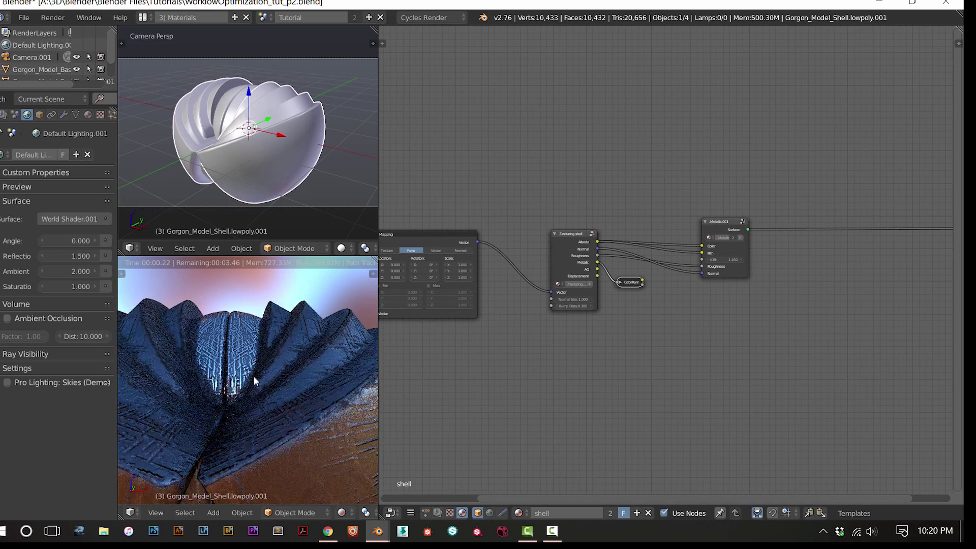
scroll(307, 391, "down", 2)
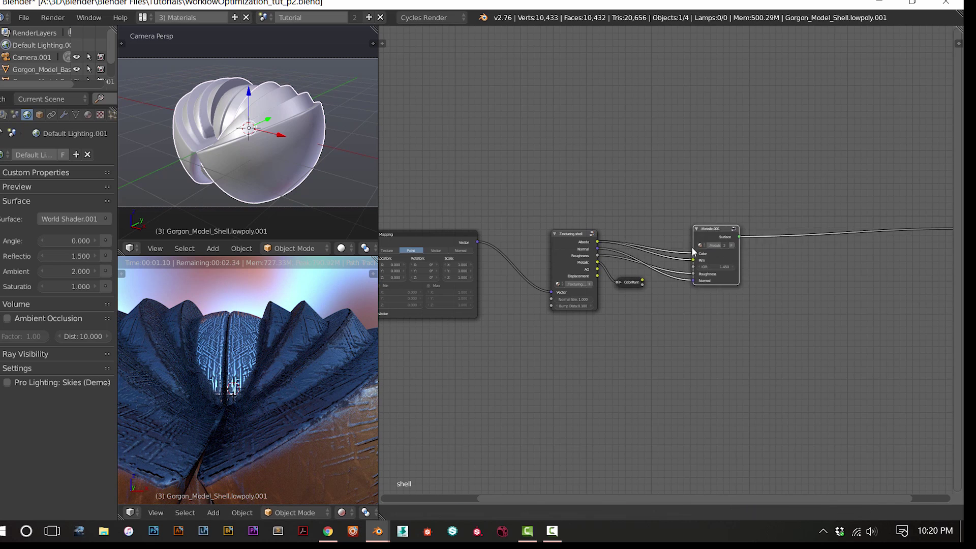
scroll(702, 233, "up", 3)
scroll(699, 285, "up", 3)
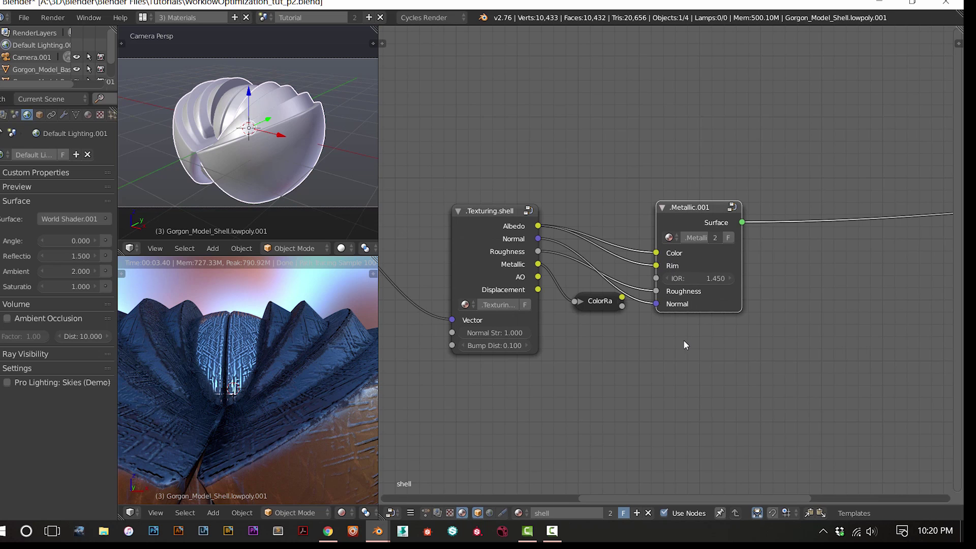
middle_click_drag(684, 342, 681, 339)
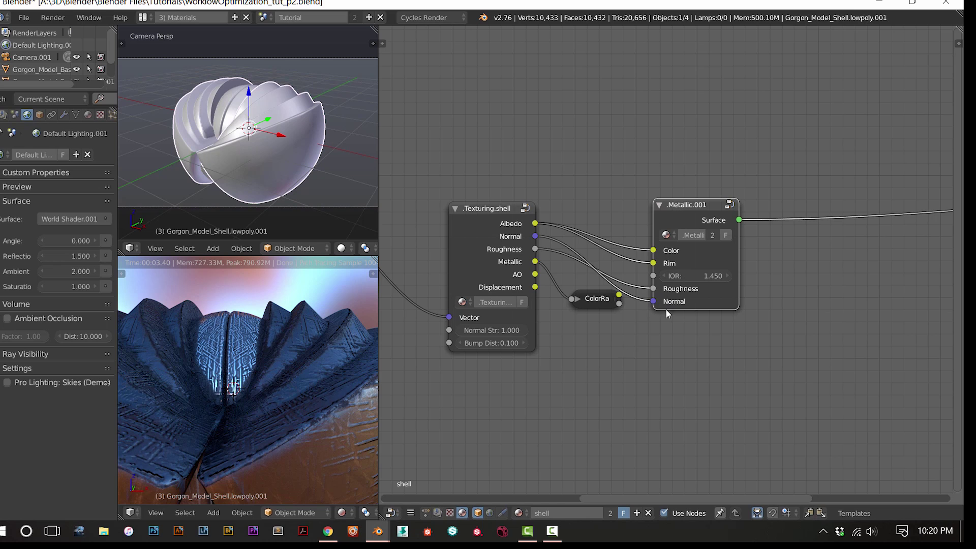
Move the collapsed ColorRamp node below the links between the Texturing.shell and Metallic.001 nodes
left_click_drag(599, 308, 601, 351)
left_click_drag(459, 257, 466, 248)
middle_click_drag(472, 380, 476, 401)
scroll(511, 278, "up", 1)
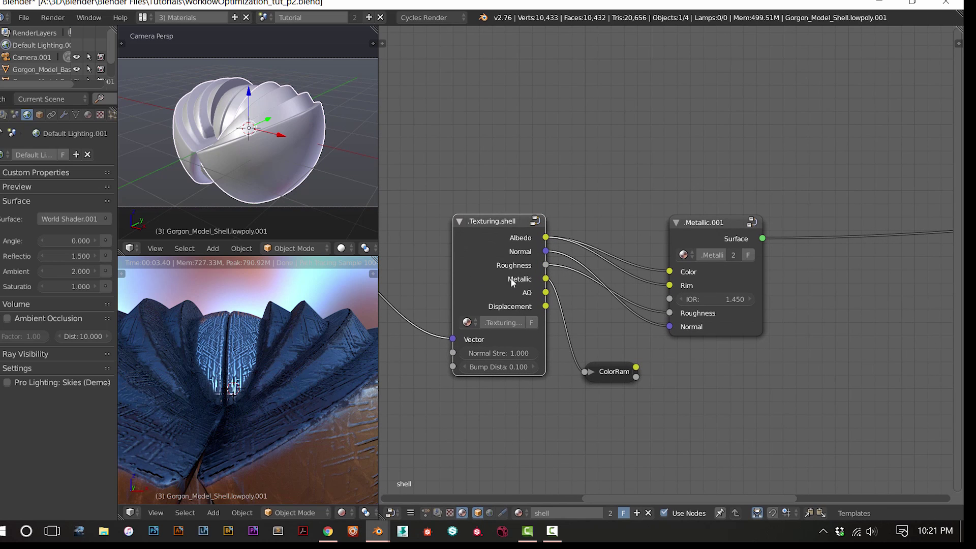
Enter the Texturing.shell group and inspect the Diffuse, Roughness and Normal Map nodes in its TEXTURES frame
key("Tab")
middle_click_drag(482, 248, 487, 365)
scroll(490, 281, "down", 6)
middle_click_drag(575, 100, 581, 276)
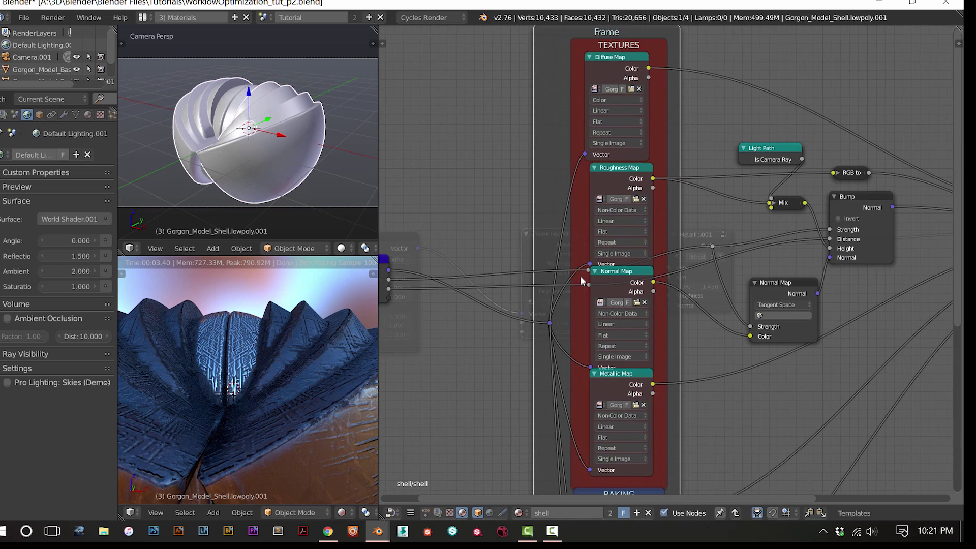
left_click_drag(614, 60, 616, 55)
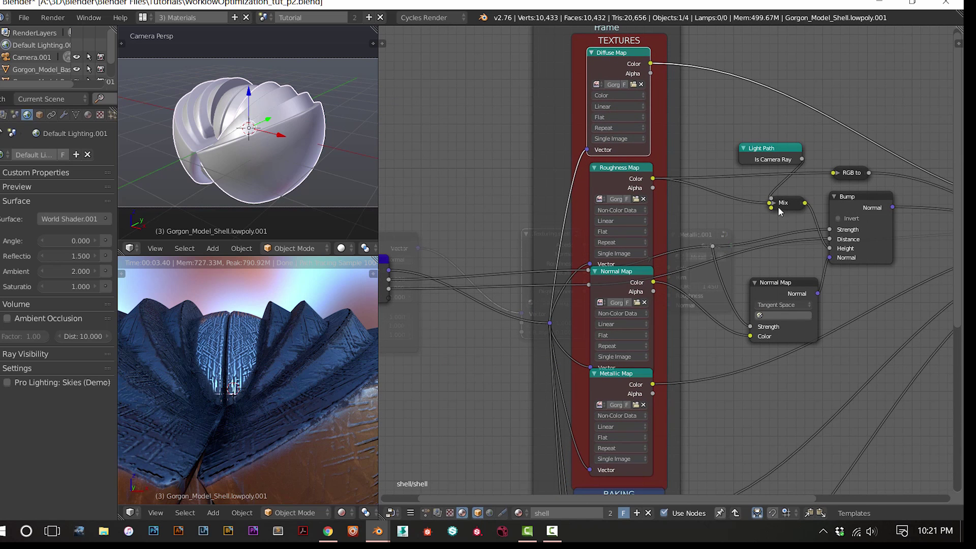
left_click_drag(610, 181, 608, 178)
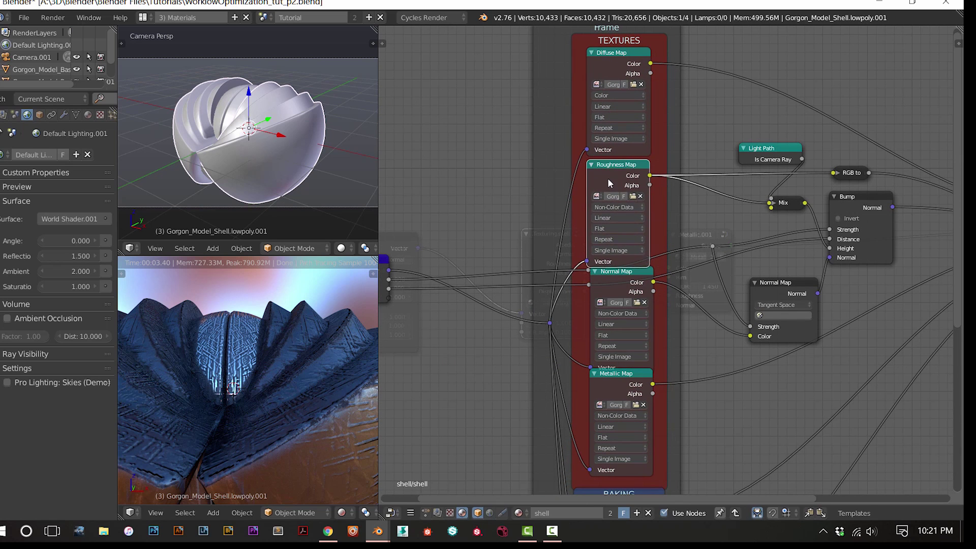
left_click(627, 274)
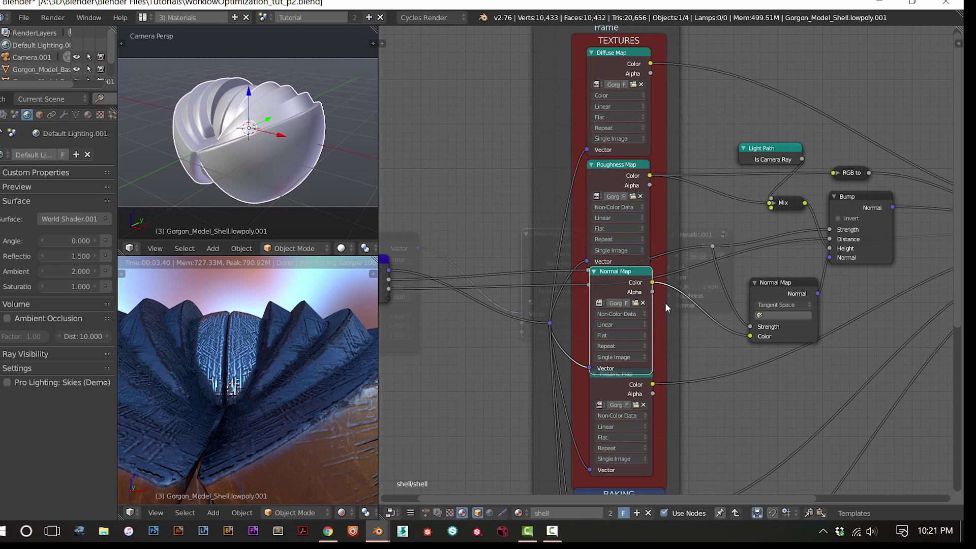
Check the remaining texture nodes around the Normal Map and return to the shell material's main node tree
middle_click_drag(665, 301, 693, 266)
left_click_drag(657, 351, 659, 348)
key("Tab")
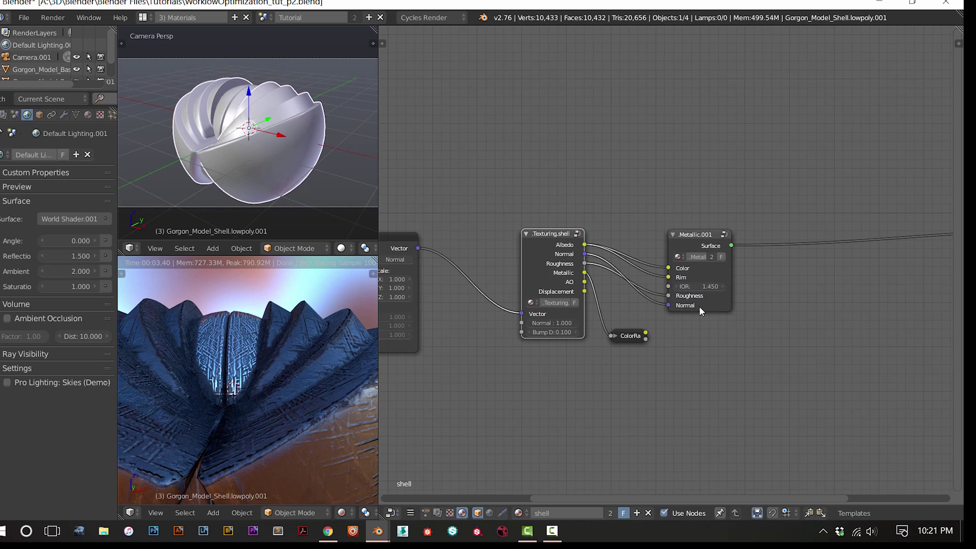
Move the Metallic.001 node slightly up and away from the Texturing.shell node, and delete the ColorRamp node
left_click_drag(702, 305, 709, 293)
left_click(616, 336)
left_click_drag(616, 336, 638, 316)
left_click(623, 320)
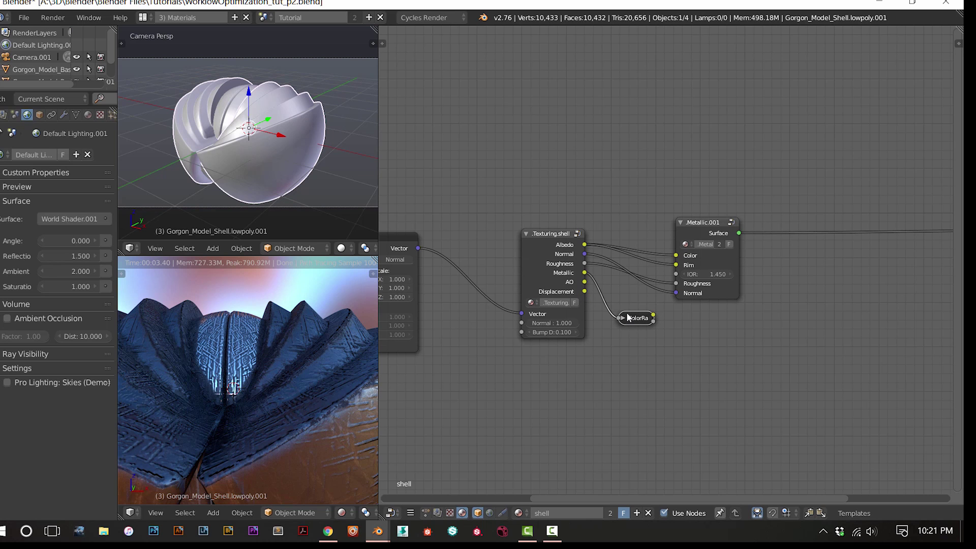
key("x")
Open the Texturing.shell node group to look over its contents, and exit the group again
right_click(553, 268)
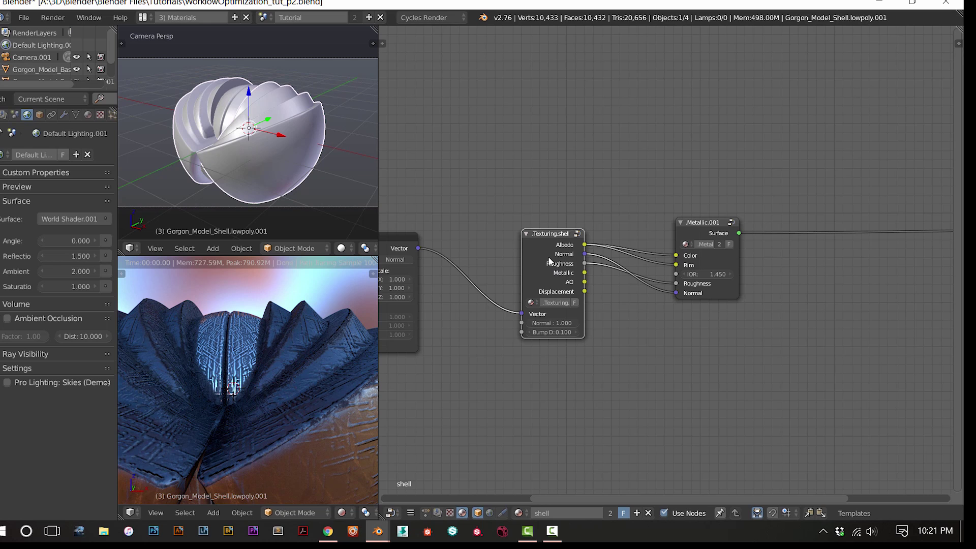
key("Tab")
middle_click_drag(748, 364, 636, 370)
key("Tab")
Examine the surface texture of the rendered shell at close range
scroll(542, 373, "down", 1)
scroll(542, 371, "up", 1)
middle_click_drag(261, 390, 333, 397)
scroll(333, 398, "up", 5)
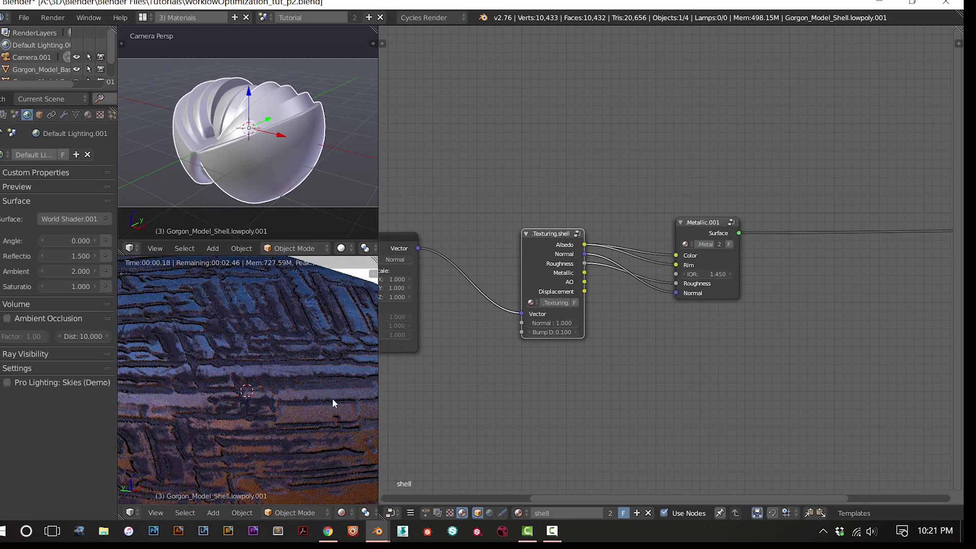
scroll(332, 398, "down", 5)
Select the Gorgon brain object to show its material, shift the Texture Workflow frame away from the Metallic node, and dismiss the notification
right_click(281, 413)
scroll(624, 386, "up", 1)
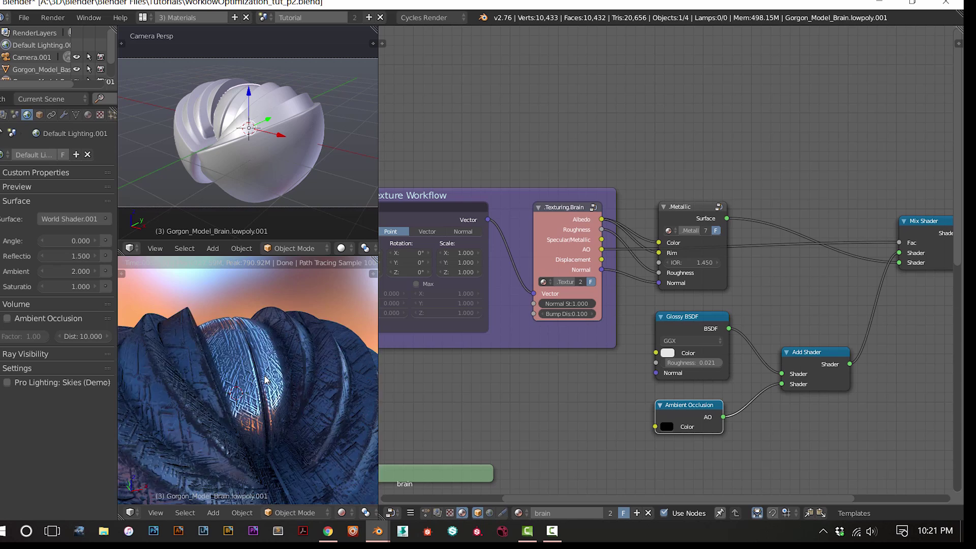
scroll(264, 377, "down", 5)
scroll(264, 381, "up", 3)
middle_click_drag(446, 379, 700, 249)
scroll(702, 255, "down", 3)
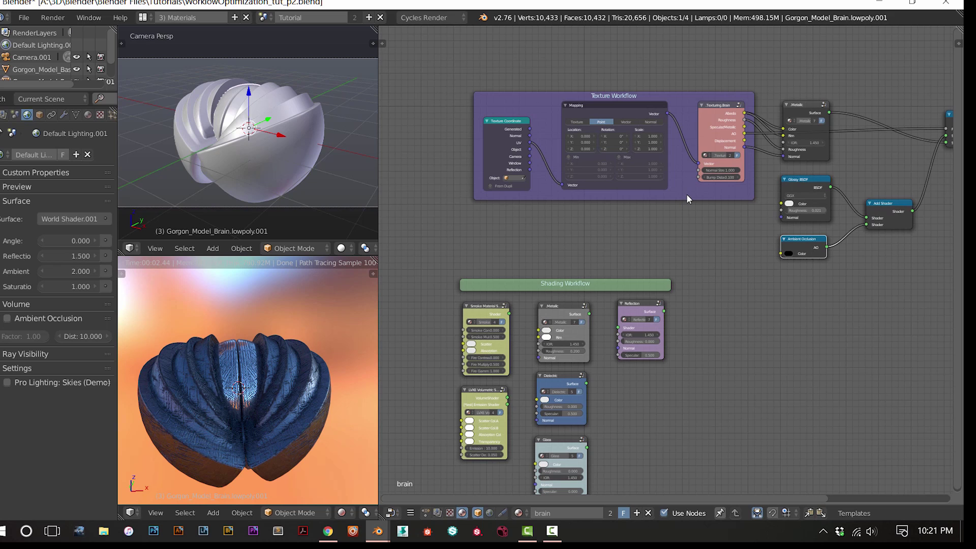
left_click_drag(686, 200, 654, 213)
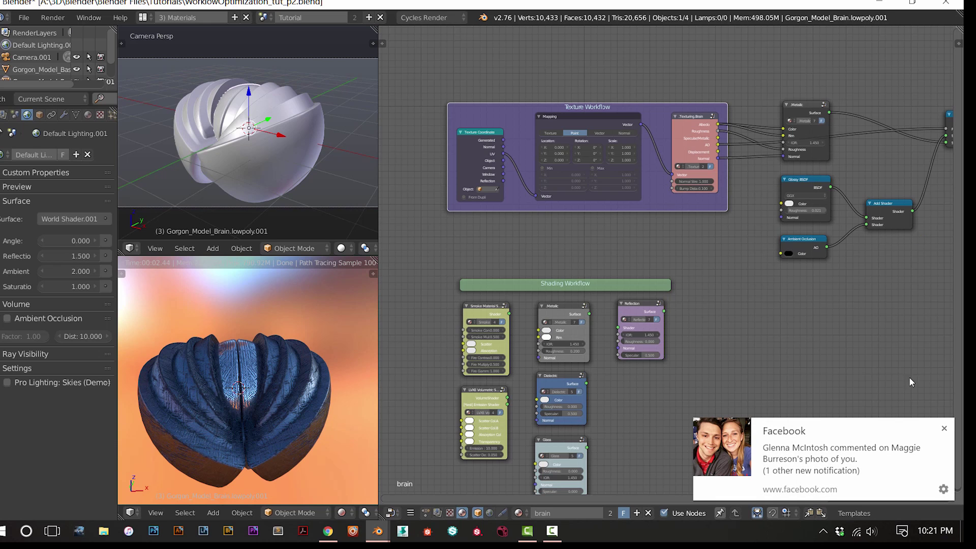
left_click(944, 428)
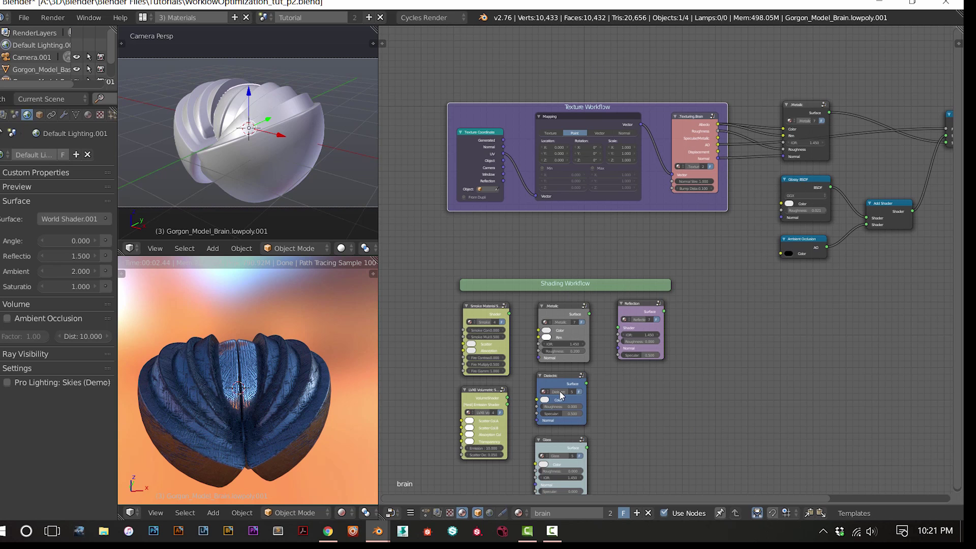
Switch to Chrome, open the Apply page of the ONELVXE studio site, and download the Blender startup file
left_click(328, 531)
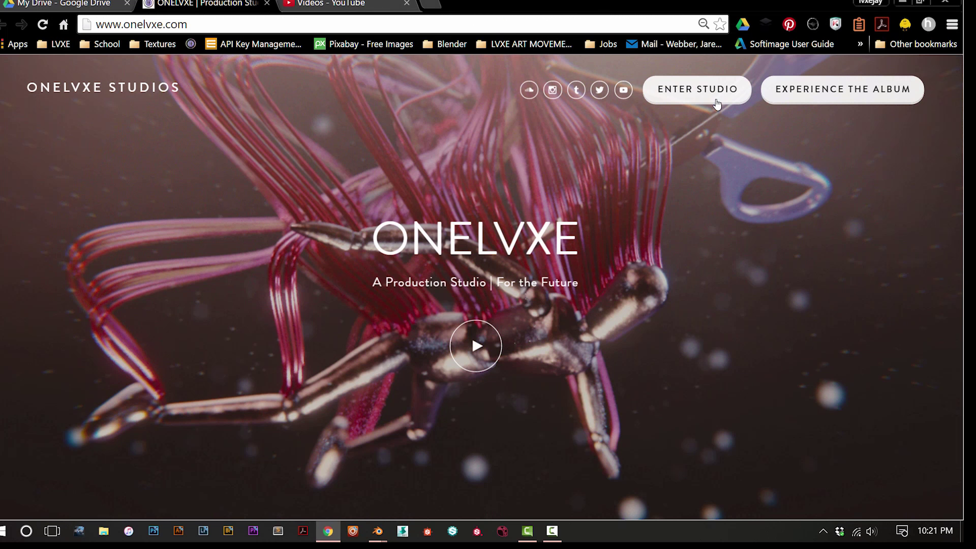
left_click(717, 102)
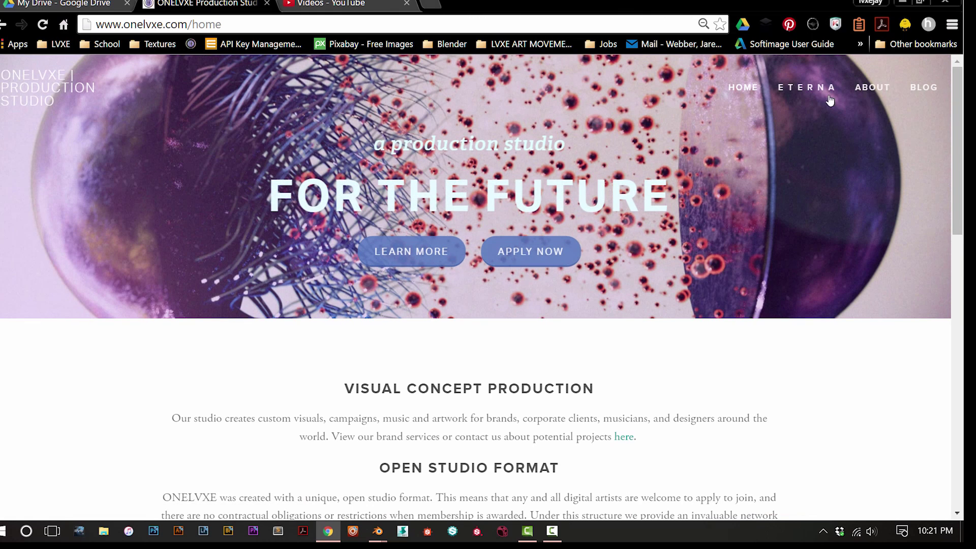
left_click(533, 253)
scroll(463, 331, "down", 11)
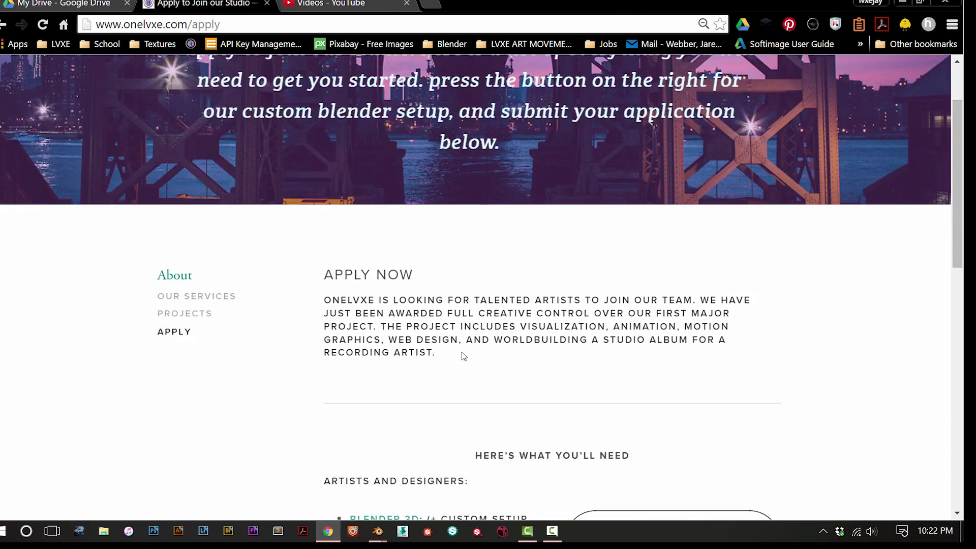
scroll(462, 332, "up", 3)
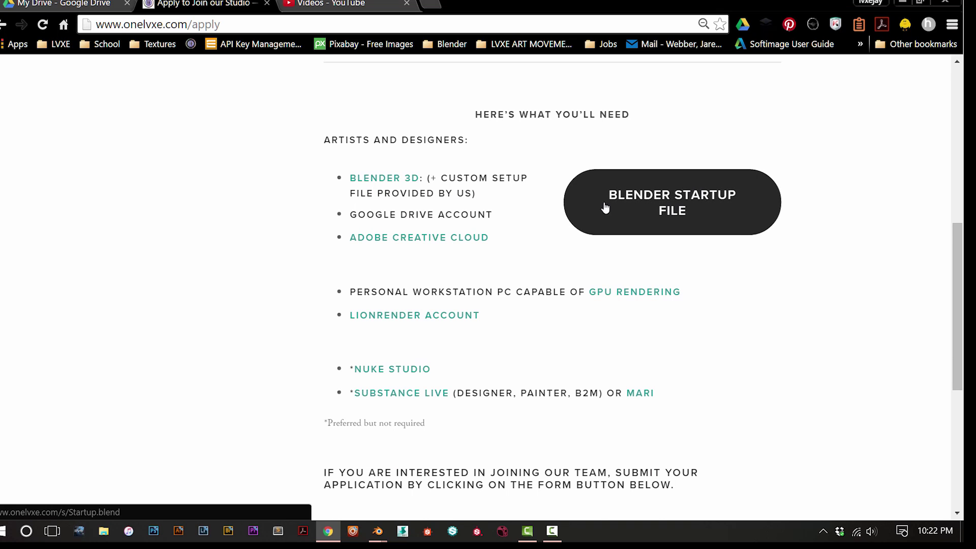
left_click(680, 213)
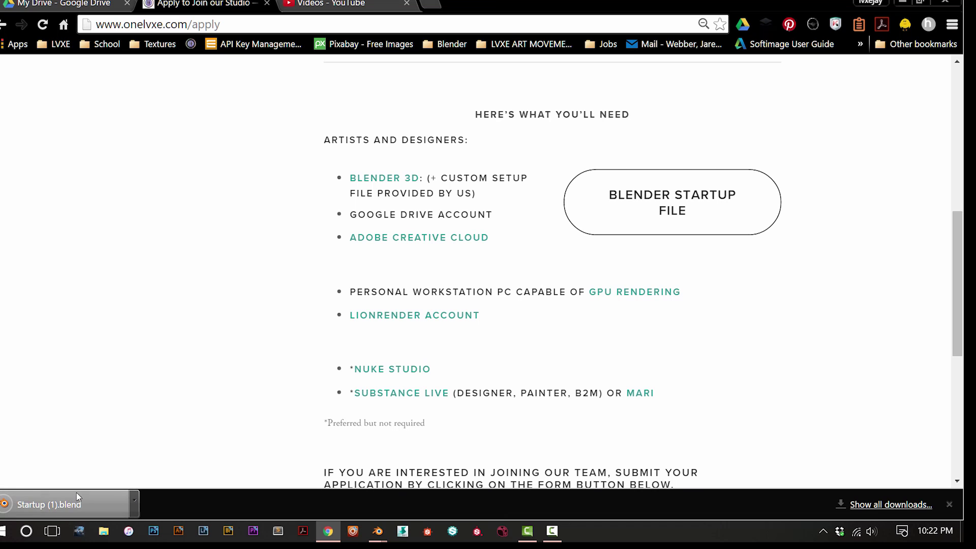
Open the downloaded Startup (1).blend in Blender and show its Default Lighting world settings
left_click(79, 493)
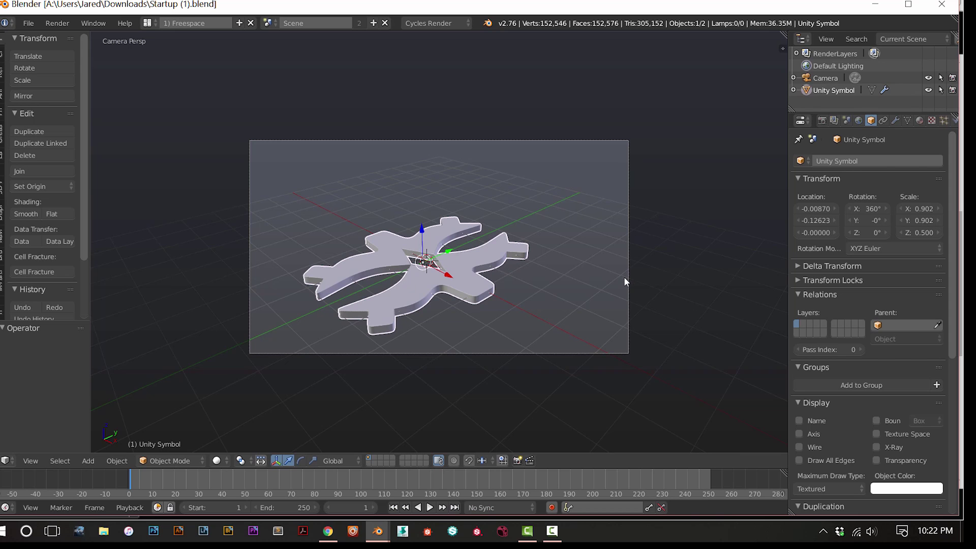
scroll(534, 286, "down", 2)
scroll(467, 286, "up", 2)
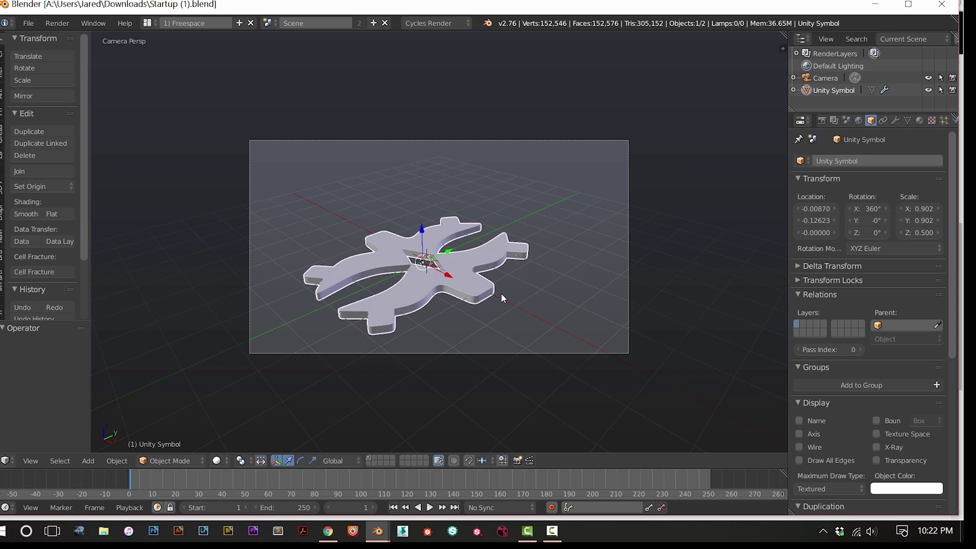
mouse_move(377, 531)
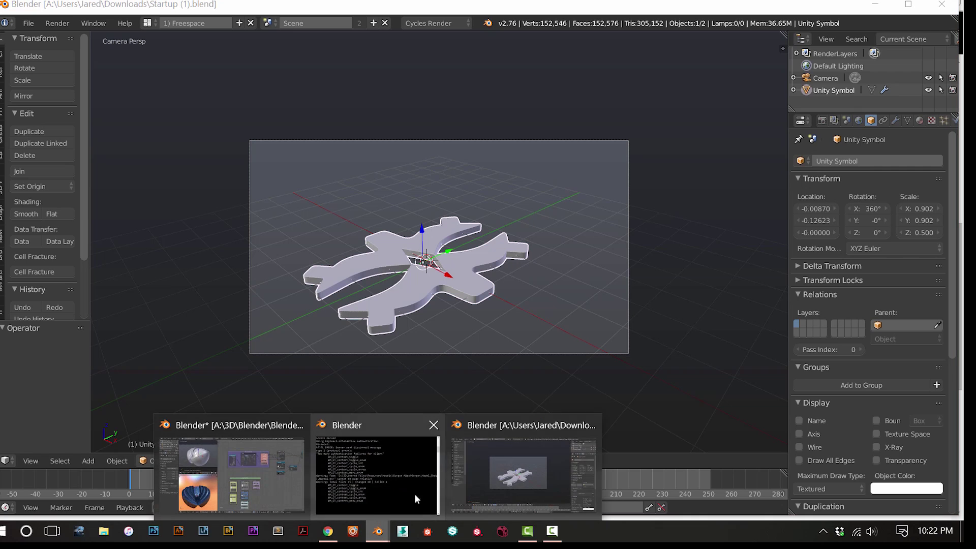
left_click(478, 478)
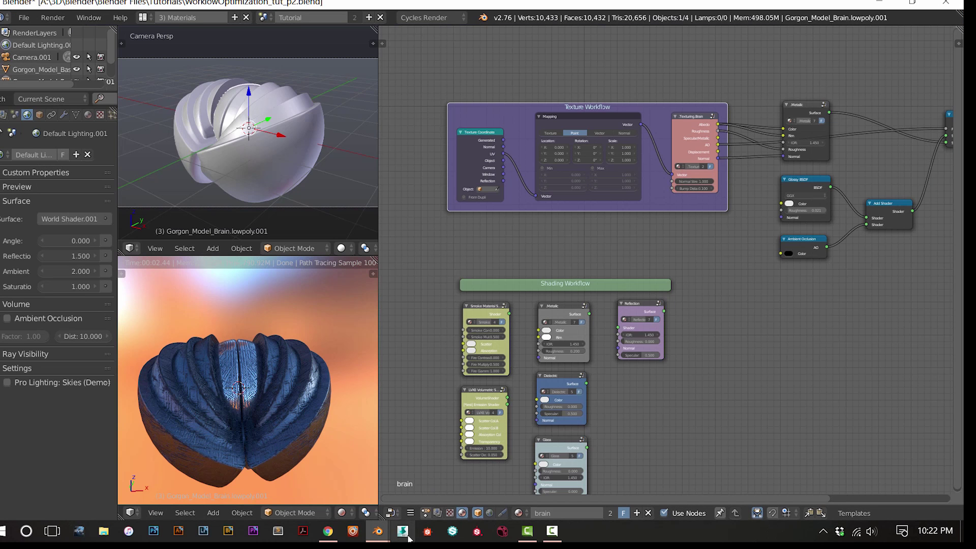
mouse_move(384, 534)
left_click(486, 474)
left_click(859, 121)
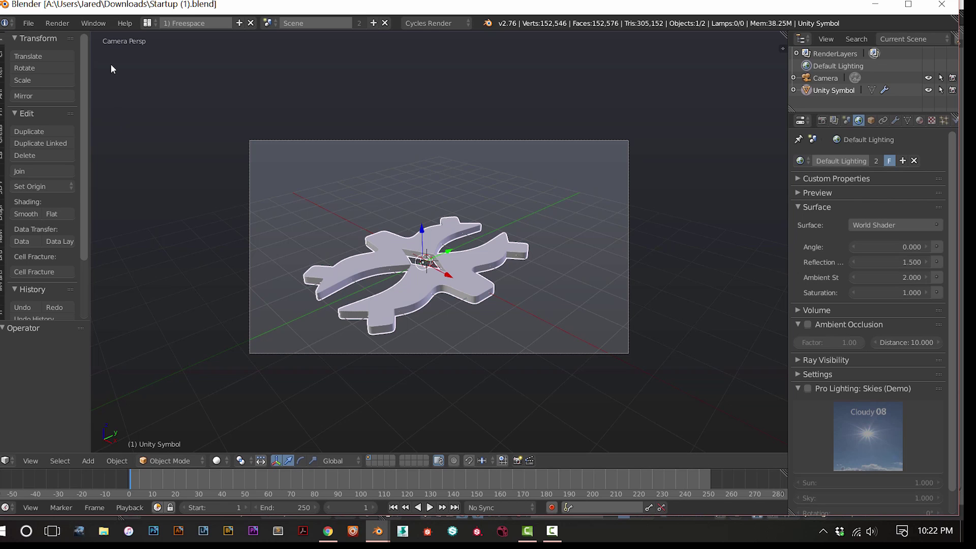
Change the screen layout to 3) Materials and review the default material's Texture Workflow and Shading Workflow nodes
left_click(147, 23)
left_click(171, 65)
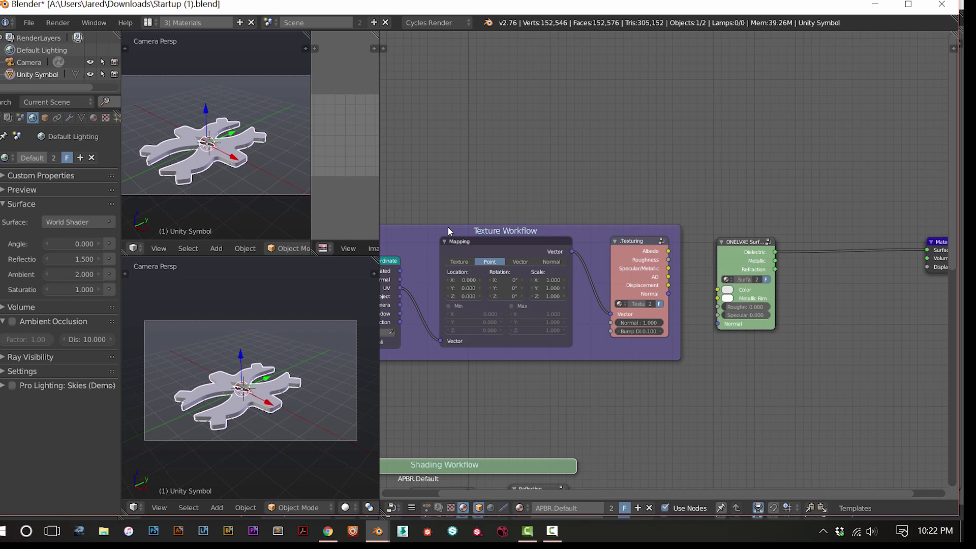
scroll(478, 259, "down", 4)
middle_click_drag(550, 335, 605, 189)
scroll(646, 247, "down", 1)
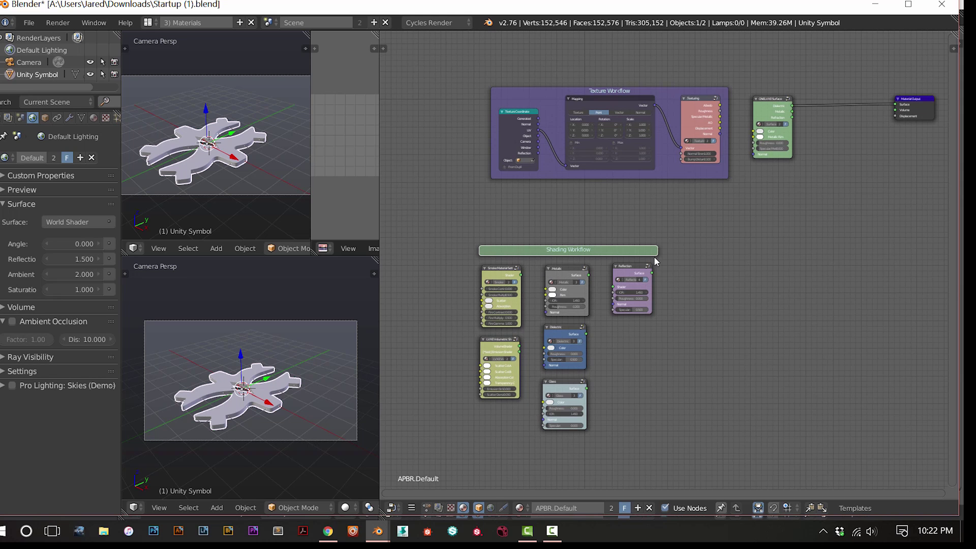
middle_click_drag(681, 275, 663, 390)
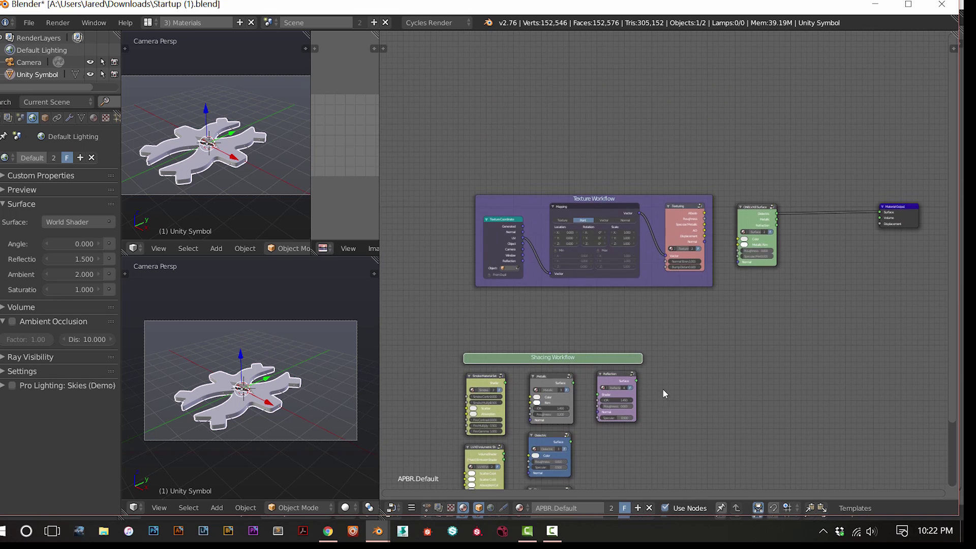
Shift the Texture Workflow frame further away from the ONELVXE Surface node
scroll(663, 391, "up", 3)
mouse_move(697, 319)
left_mouse_down()
mouse_move(697, 306)
mouse_move(687, 321)
left_mouse_up()
scroll(687, 319, "down", 3)
middle_click_drag(703, 338, 743, 340)
scroll(737, 330, "up", 1)
mouse_move(721, 306)
left_mouse_down()
mouse_move(621, 307)
mouse_move(655, 368)
mouse_move(642, 283)
mouse_move(558, 279)
mouse_move(670, 306)
mouse_move(711, 304)
left_mouse_up()
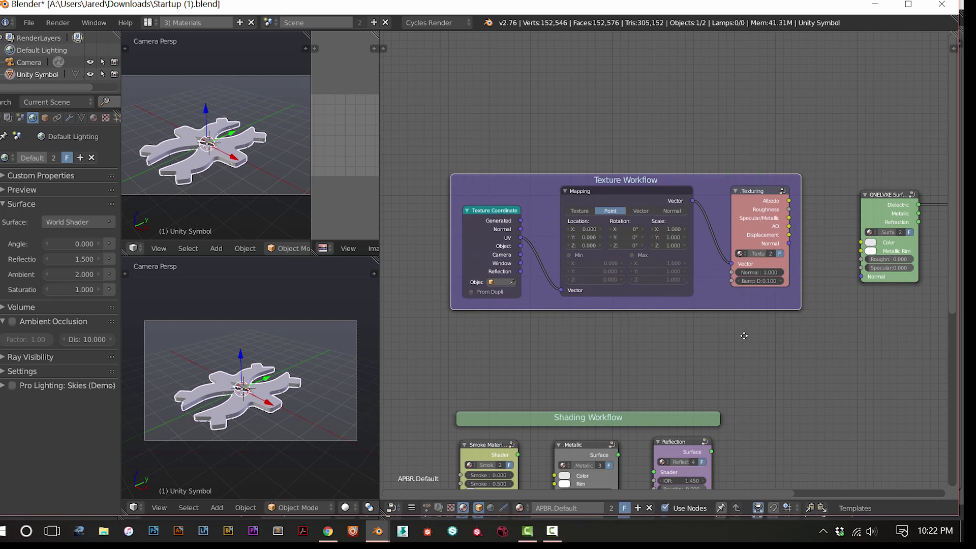
Connect the Texturing node's Specular/Metallic output to the Specular/Metallic input of the ONELVXE Surface node
scroll(617, 386, "up", 4)
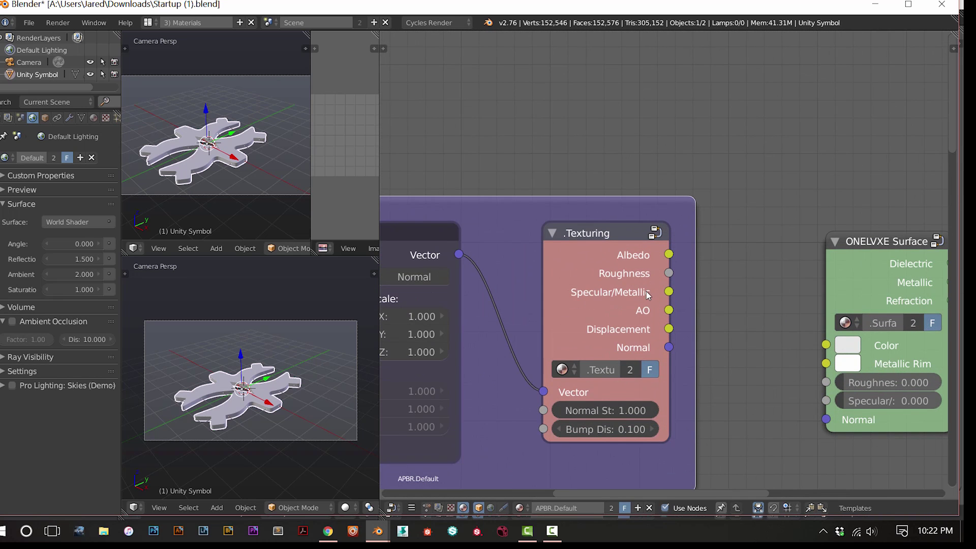
left_click(641, 295)
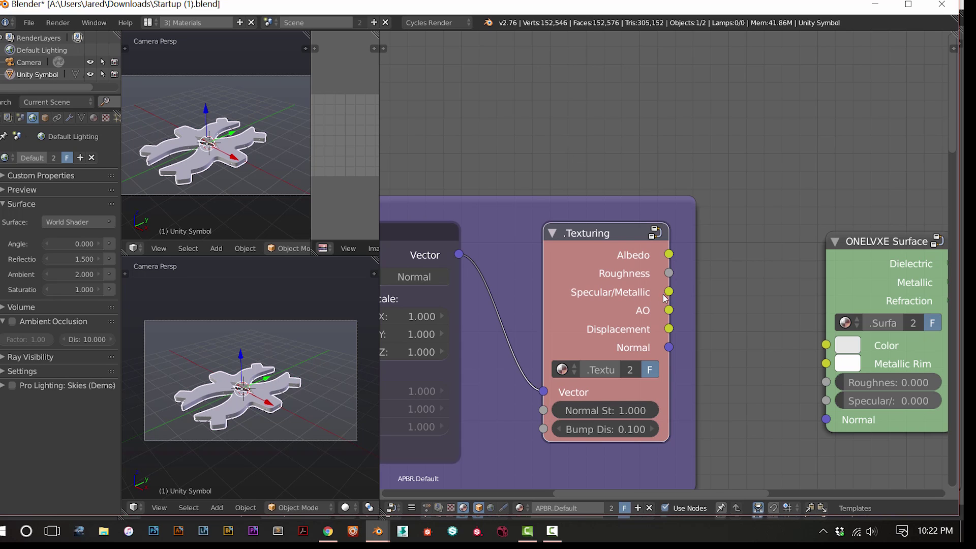
left_click_drag(670, 295, 737, 283)
middle_click_drag(775, 306, 599, 266)
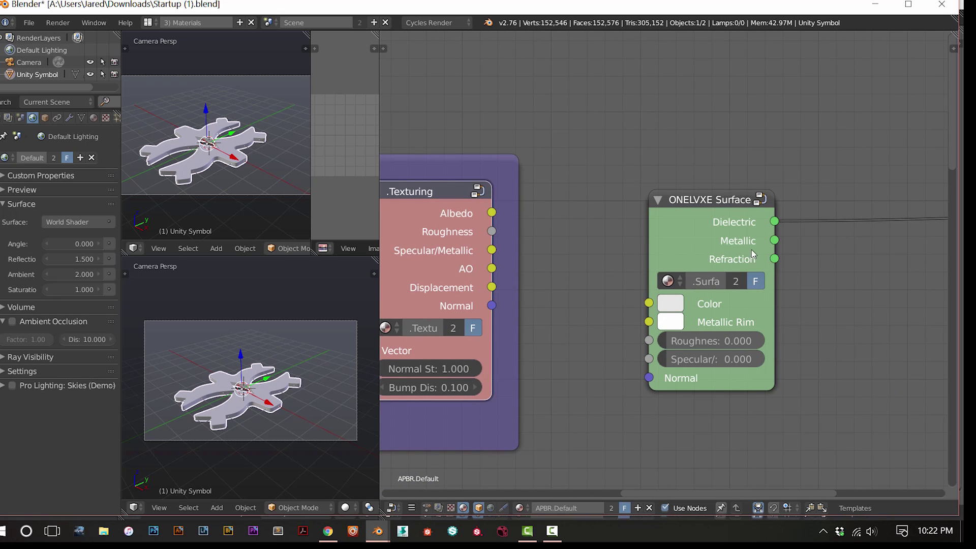
left_click_drag(491, 251, 492, 252)
left_click_drag(553, 256, 669, 351)
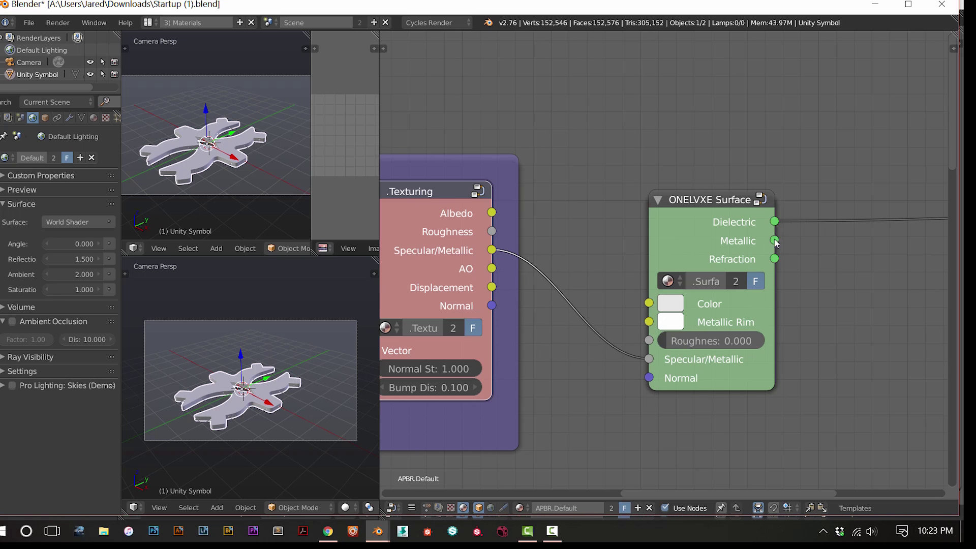
left_click_drag(774, 240, 842, 251)
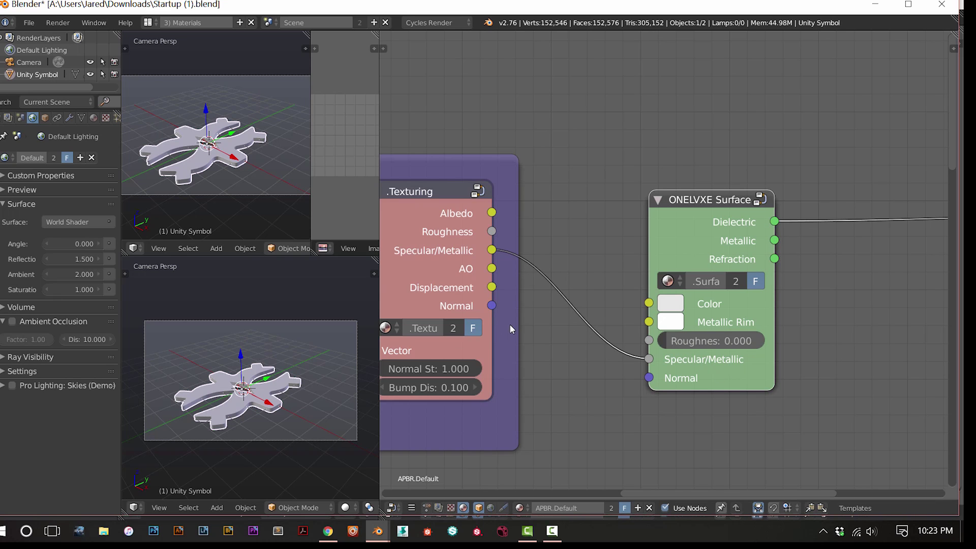
left_click_drag(493, 251, 573, 251)
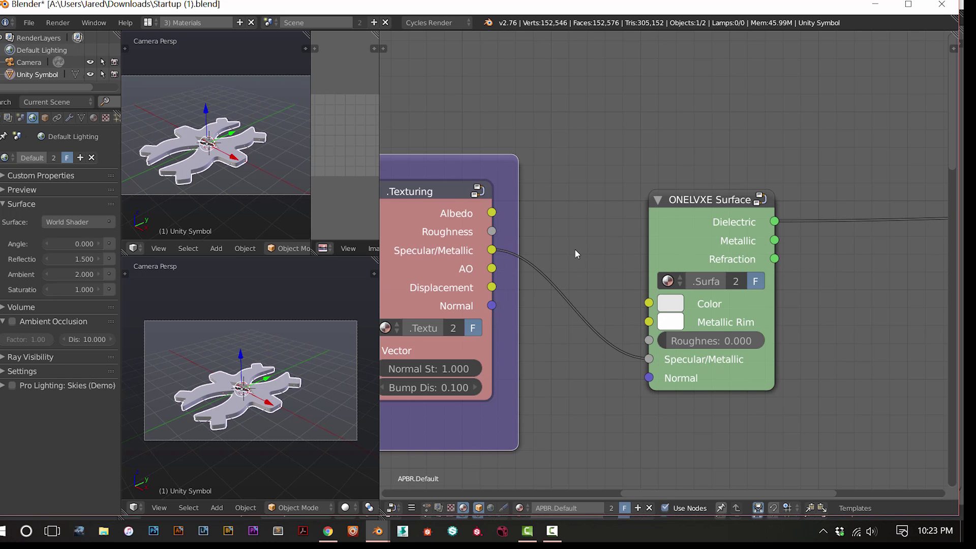
Enter the ONELVXE Surface group and inspect how its inputs feed the Dielectric, Metallic and Glass nodes
left_click(672, 251)
key("Tab")
mouse_move(639, 211)
left_mouse_down()
mouse_move(630, 208)
mouse_move(658, 214)
left_mouse_up()
mouse_move(643, 92)
left_mouse_down()
mouse_move(679, 72)
mouse_move(651, 77)
mouse_move(641, 91)
left_mouse_up()
scroll(710, 180, "down", 4, "shift")
Inspect the Refraction BSDF and Reflection nodes inside the nested Glass group, and return to the material's top-level node tree
left_click(643, 248)
key("Tab")
mouse_move(763, 216)
left_mouse_down()
mouse_move(779, 213)
mouse_move(757, 234)
left_mouse_up()
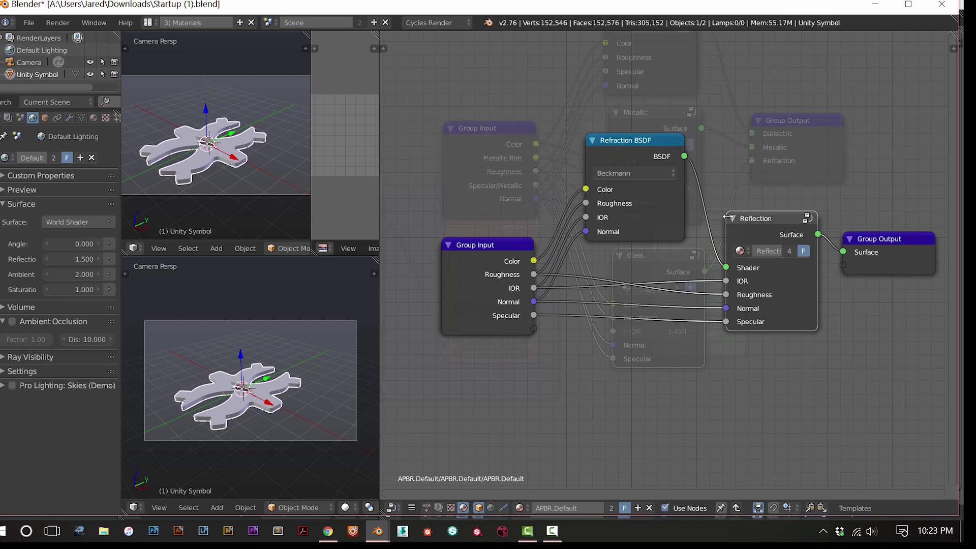
key("Tab")
key("Tab")
key("Tab")
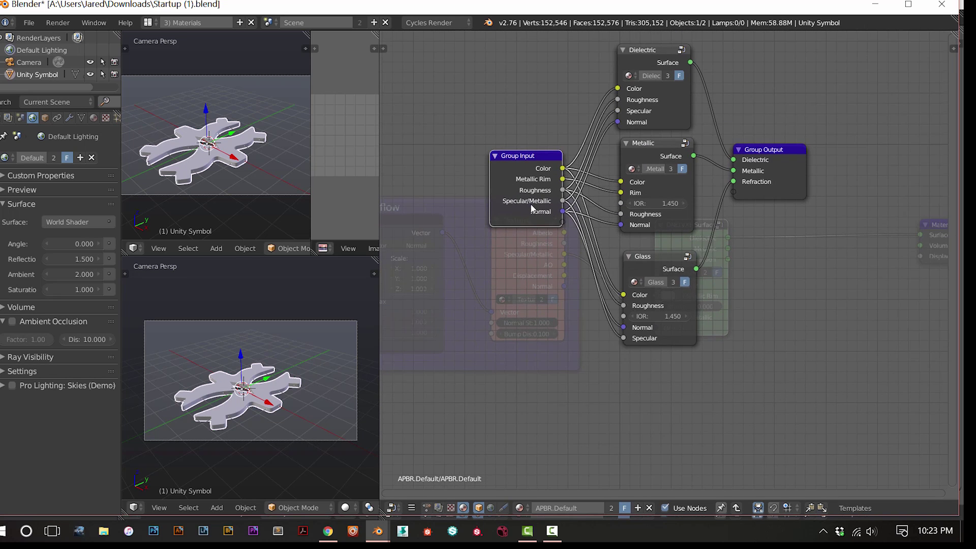
key("Tab")
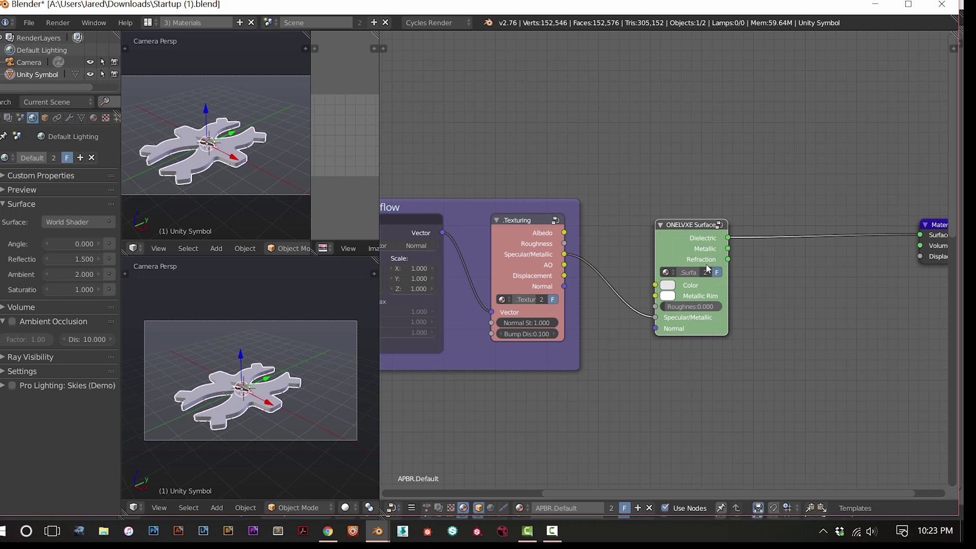
Move the ONELVXE Surface node slightly down and closer to the Texturing node
scroll(692, 347, "down", 4)
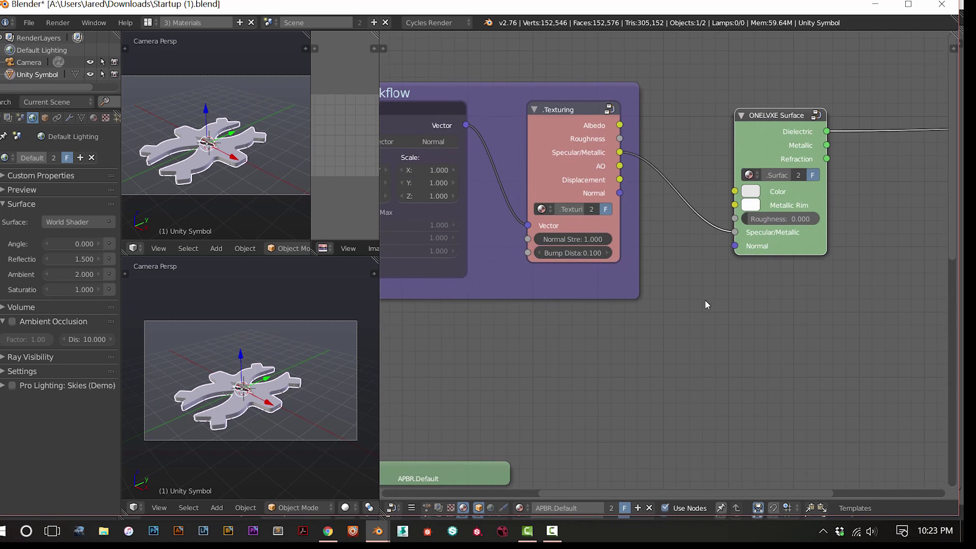
scroll(681, 289, "up", 4)
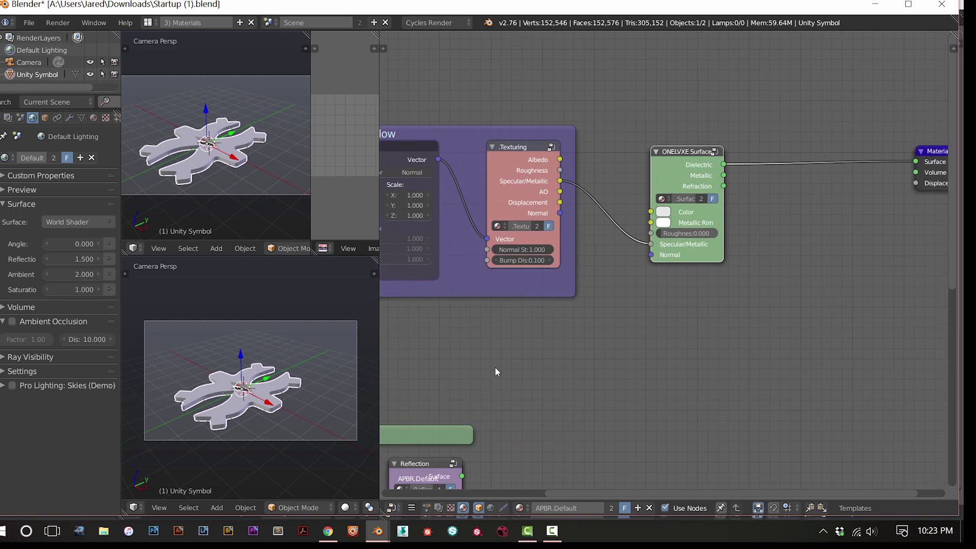
scroll(590, 403, "up", 3)
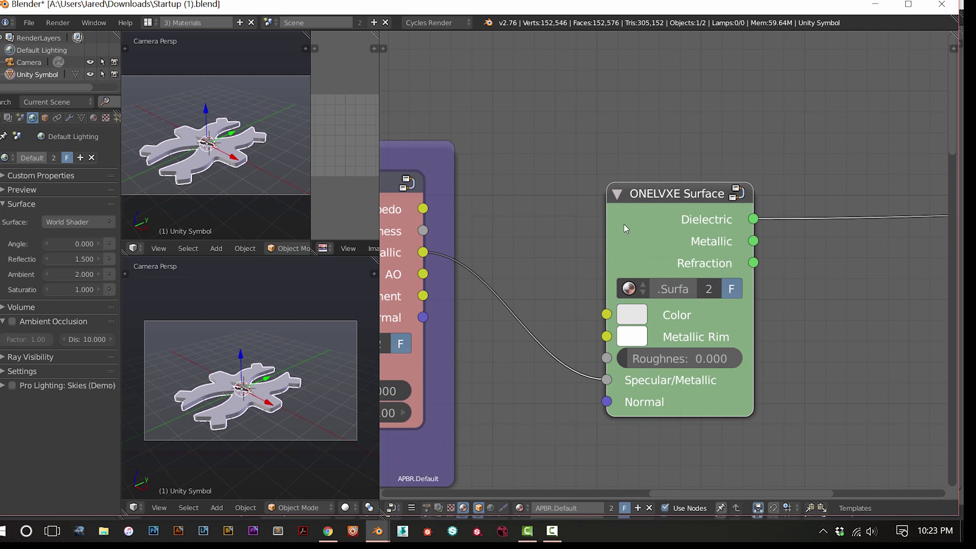
left_click_drag(656, 186, 627, 200)
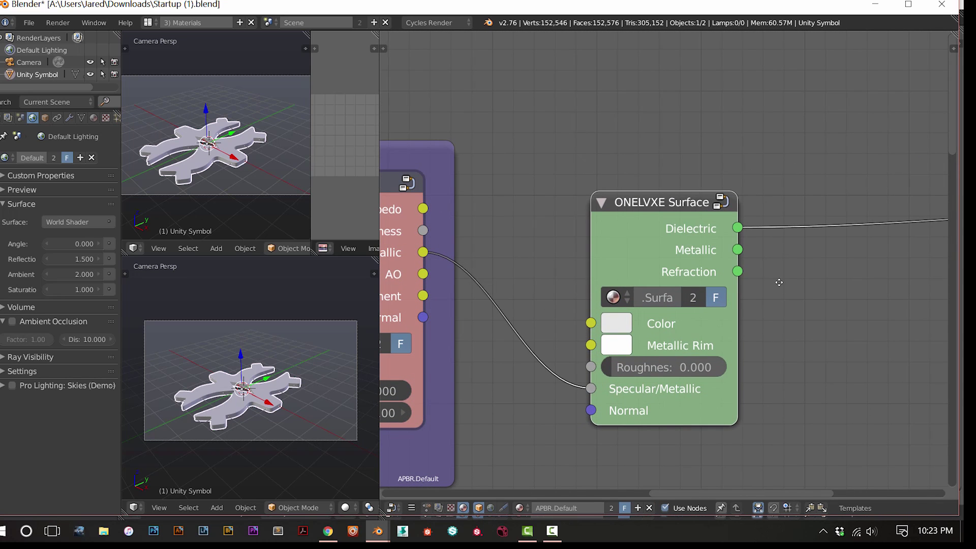
Move the Material Output node closer to the ONELVXE Surface node
middle_click_drag(779, 282, 550, 268)
scroll(553, 264, "down", 3)
left_click_drag(857, 210, 790, 217)
Examine the Shading Workflow section's Smoke Material, LVXE Volumetric, Metallic, Dielectric, Glass and Reflection node groups
scroll(585, 296, "down", 4)
mouse_move(515, 389)
middle_mouse_down()
mouse_move(659, 293)
mouse_move(752, 273)
mouse_move(893, 186)
middle_mouse_up()
scroll(625, 322, "up", 5)
middle_click_drag(683, 348, 593, 274)
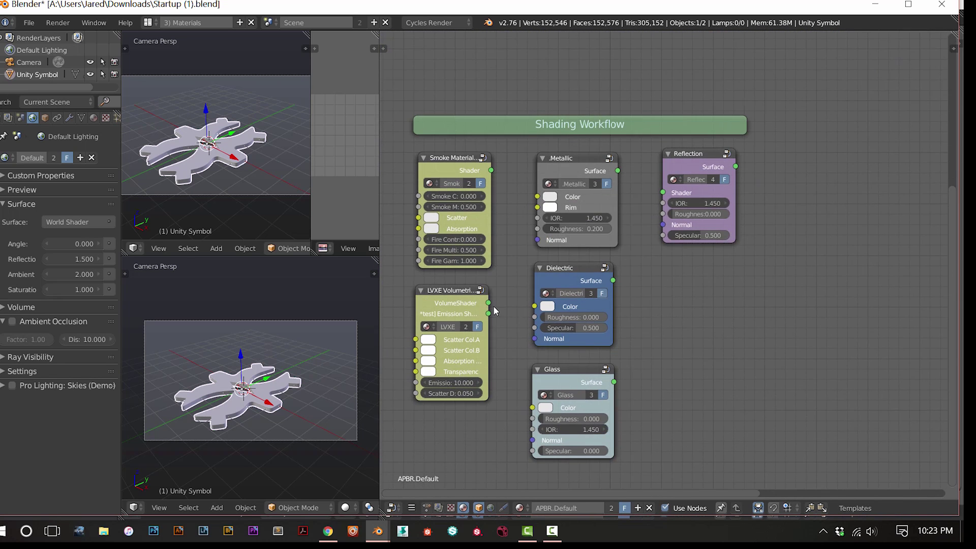
left_click_drag(450, 299, 452, 299)
middle_click_drag(502, 310, 577, 326)
scroll(535, 308, "down", 3)
scroll(535, 308, "up", 5)
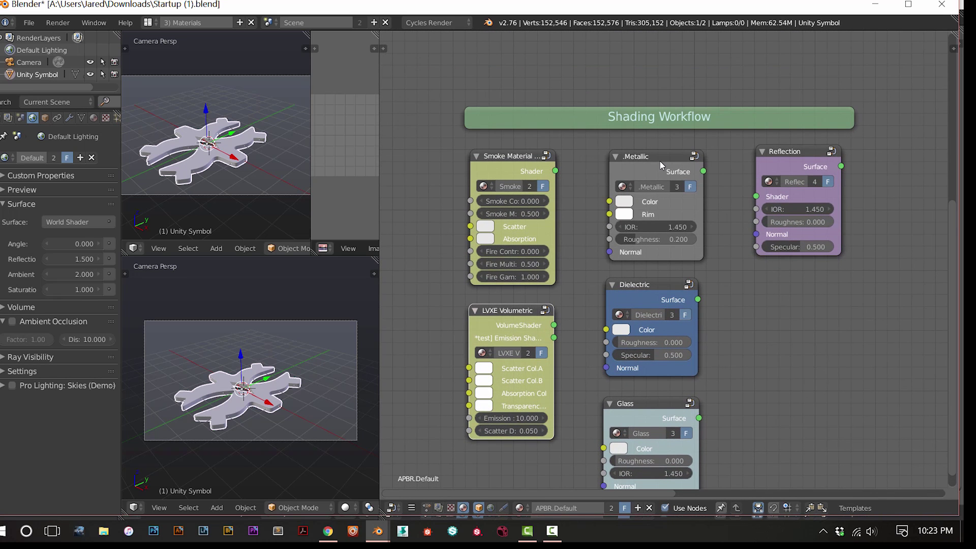
scroll(637, 160, "up", 1)
middle_click_drag(744, 227, 565, 544)
scroll(888, 107, "down", 1)
left_click_drag(890, 106, 884, 102)
middle_click_drag(538, 487, 672, 284)
middle_click_drag(666, 397, 668, 253)
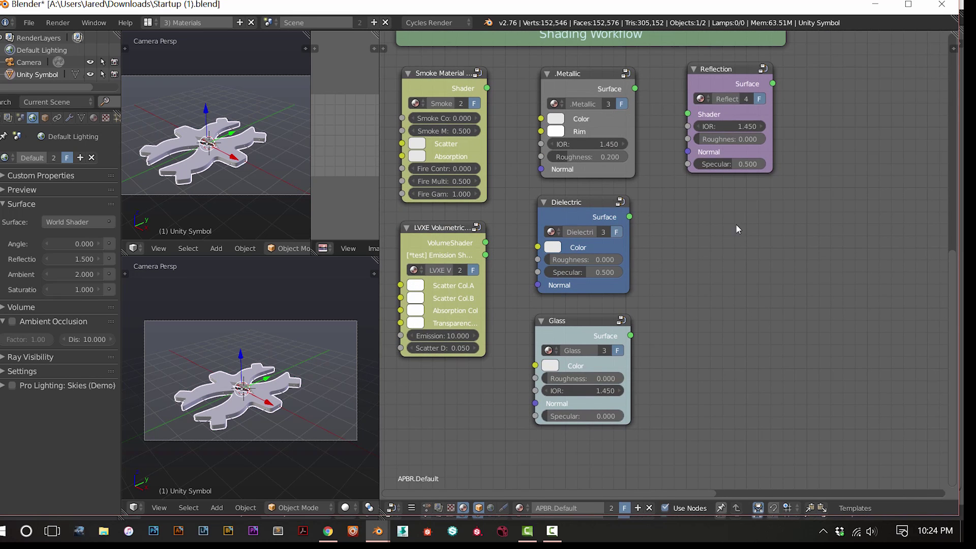
middle_click_drag(732, 220, 652, 269)
Nudge the Metallic, Dielectric and Glass nodes slightly within their column of the Shading Workflow section
left_click_drag(502, 121, 503, 122)
left_click_drag(508, 248, 517, 244)
left_click_drag(492, 368, 500, 363)
left_click_drag(526, 254, 522, 255)
Enter the Reflection group to inspect its Fresnel, Glossy BSDF and mix nodes, and return to the top-level node tree
mouse_move(649, 128)
left_mouse_down()
mouse_move(673, 126)
mouse_move(654, 138)
left_mouse_up()
key("Tab")
mouse_move(607, 191)
left_mouse_down()
mouse_move(596, 181)
mouse_move(595, 193)
left_mouse_up()
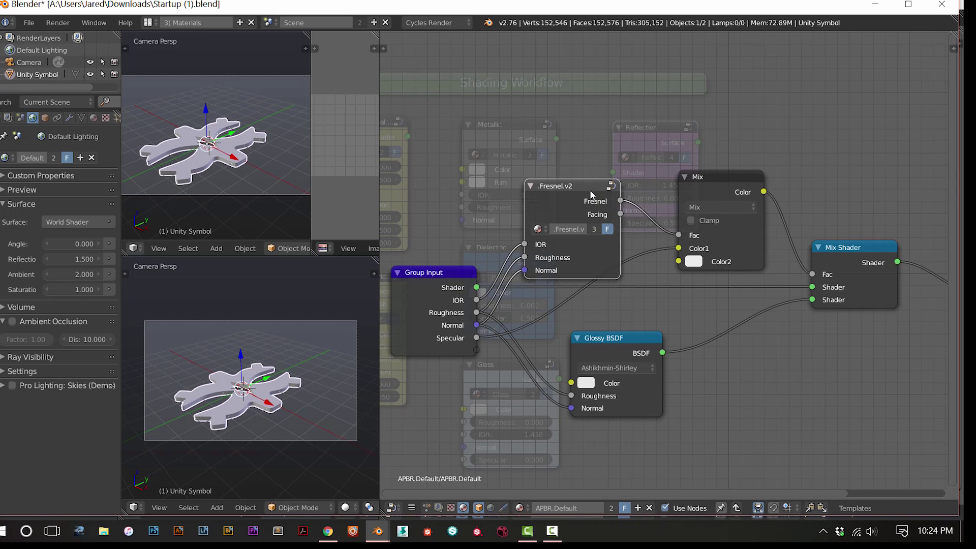
key("Tab")
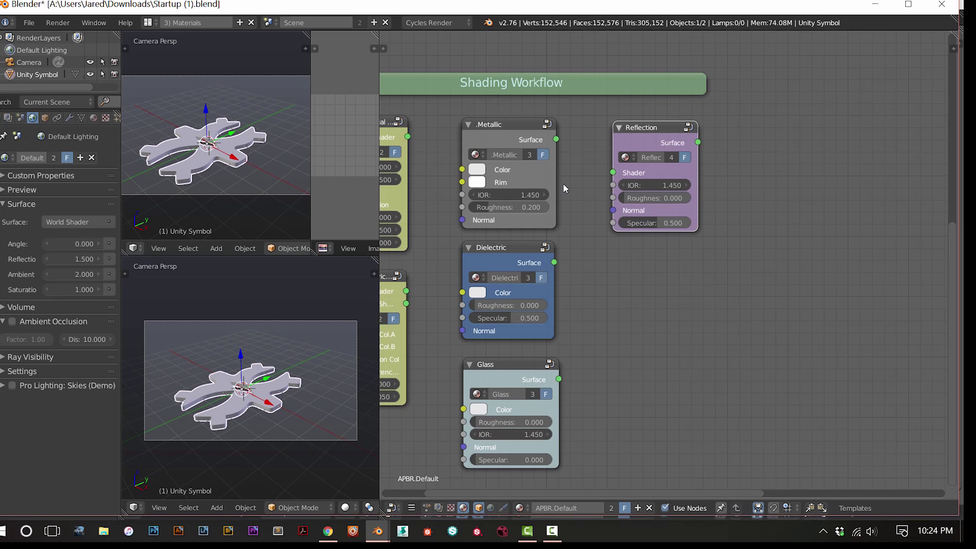
Enter the Smoke Material group, inspect its volume, emission and flame ColorRamp nodes, and return to the top-level node tree
middle_click_drag(449, 234, 624, 207)
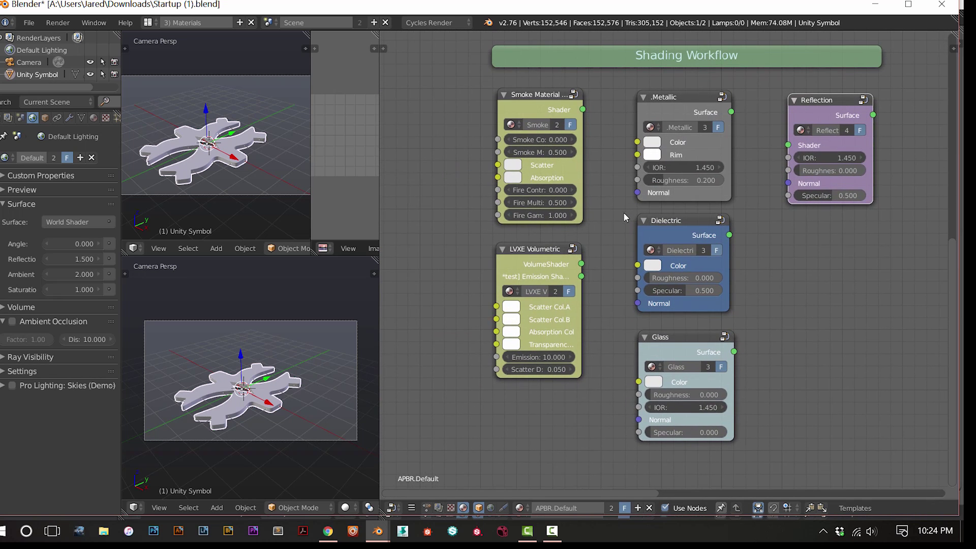
mouse_move(550, 105)
left_mouse_down()
mouse_move(551, 114)
mouse_move(548, 105)
left_mouse_up()
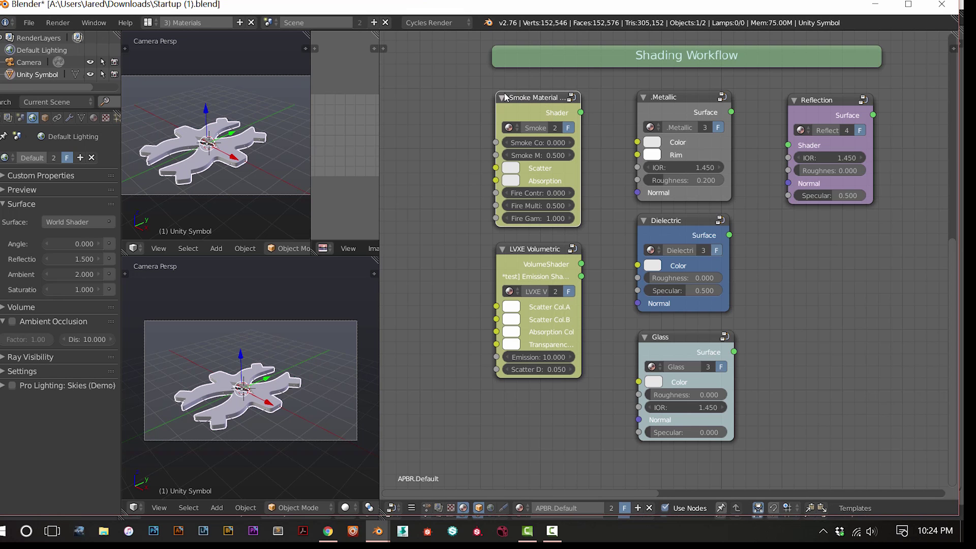
key("Tab")
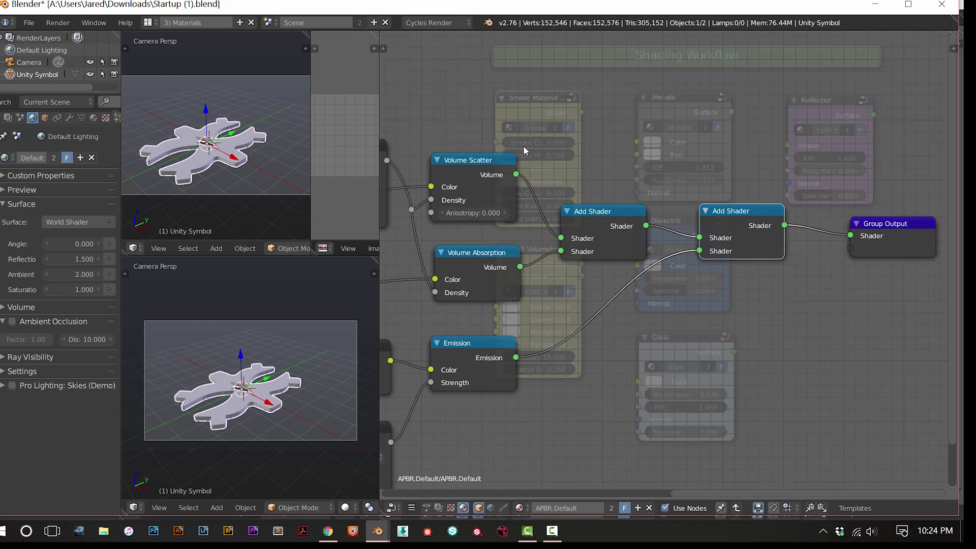
scroll(623, 234, "up", 5)
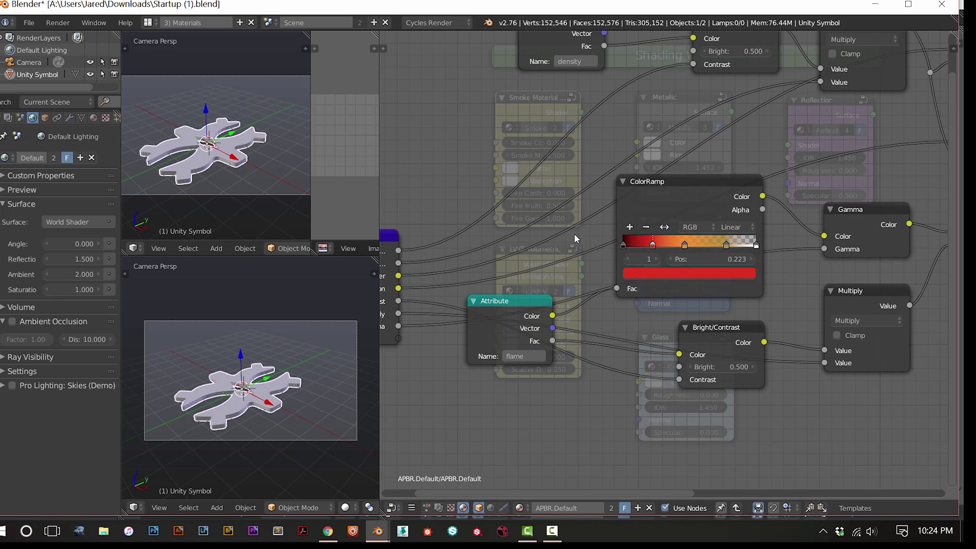
key("Tab")
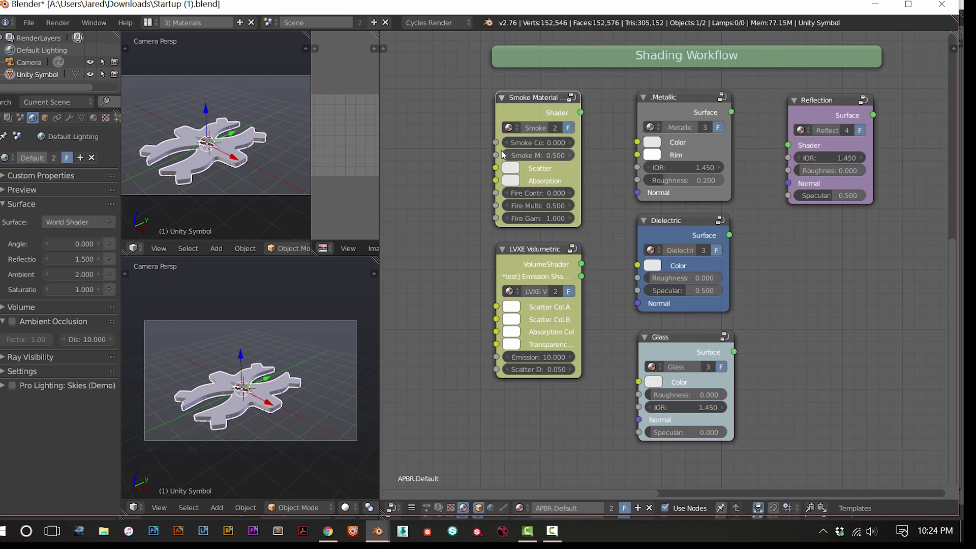
Widen the Smoke Material Settings node and examine its full smoke and fire input names
left_click_drag(496, 118, 428, 127)
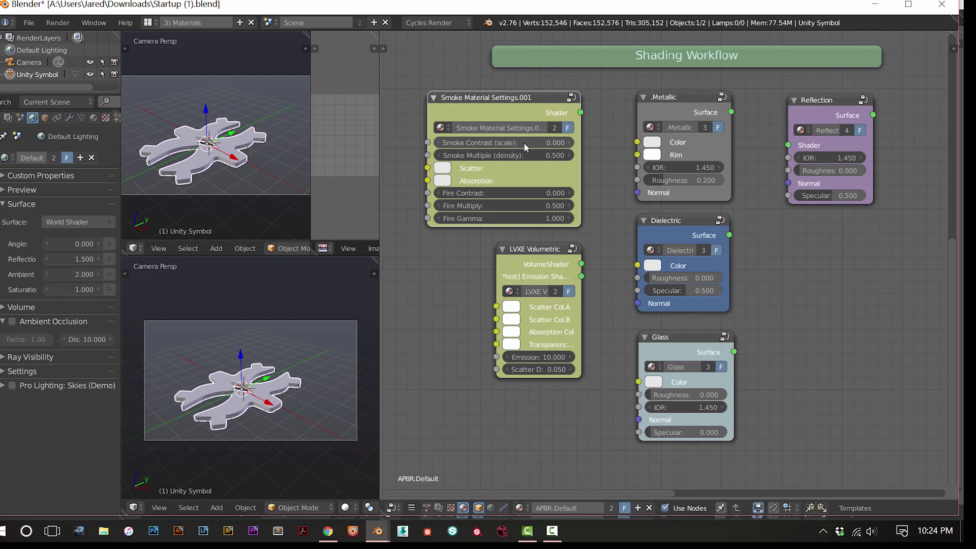
mouse_move(524, 157)
left_mouse_down()
mouse_move(544, 158)
mouse_move(518, 157)
left_mouse_up()
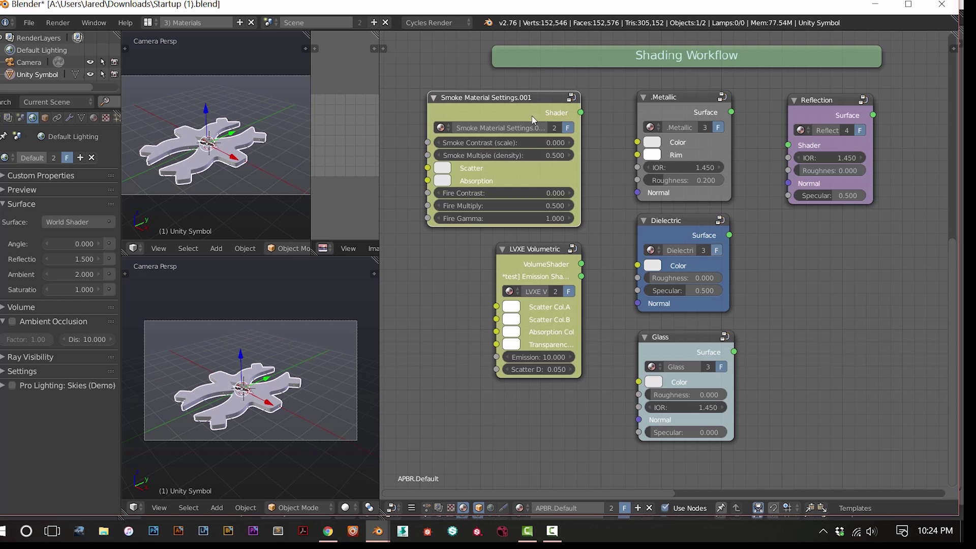
left_click(448, 169)
Re-enter the Smoke Material Settings group to examine the ColorRamp that colors the flame, and leave the group
key("Tab")
left_click_drag(648, 201, 617, 205)
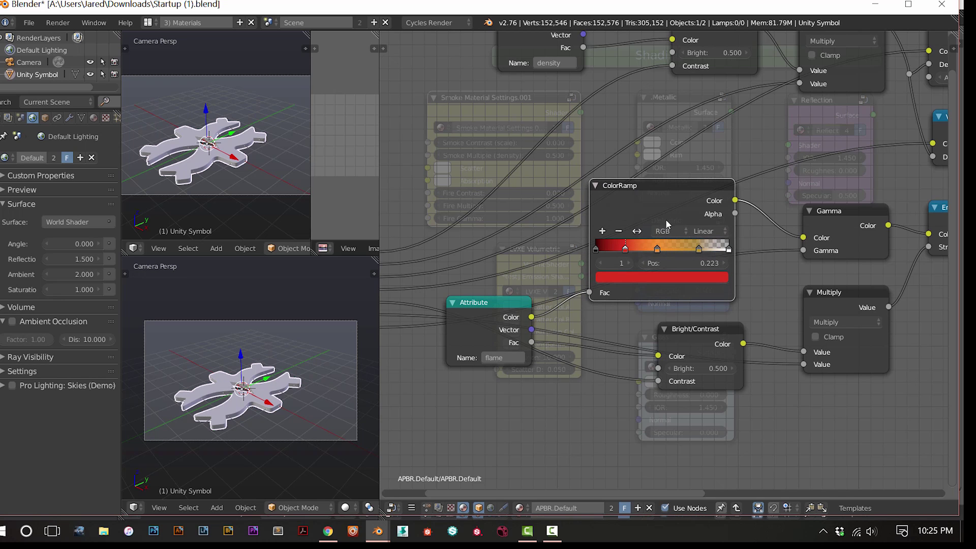
key("Tab")
middle_click_drag(447, 230, 534, 285)
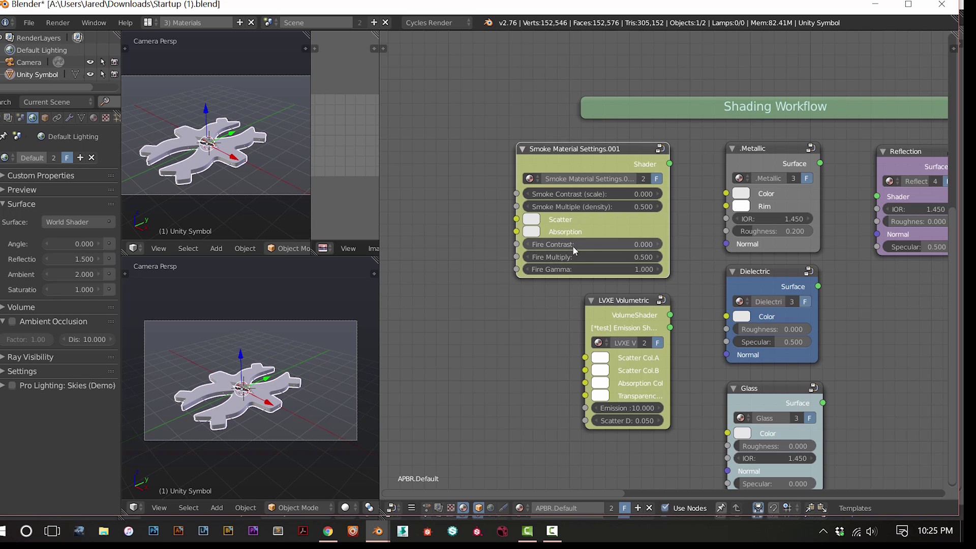
Narrow the Smoke Material Settings node to the width of its neighbors and widen the LVXE Volumetric Shader node
mouse_move(606, 161)
left_mouse_down()
mouse_move(620, 172)
mouse_move(617, 164)
left_mouse_up()
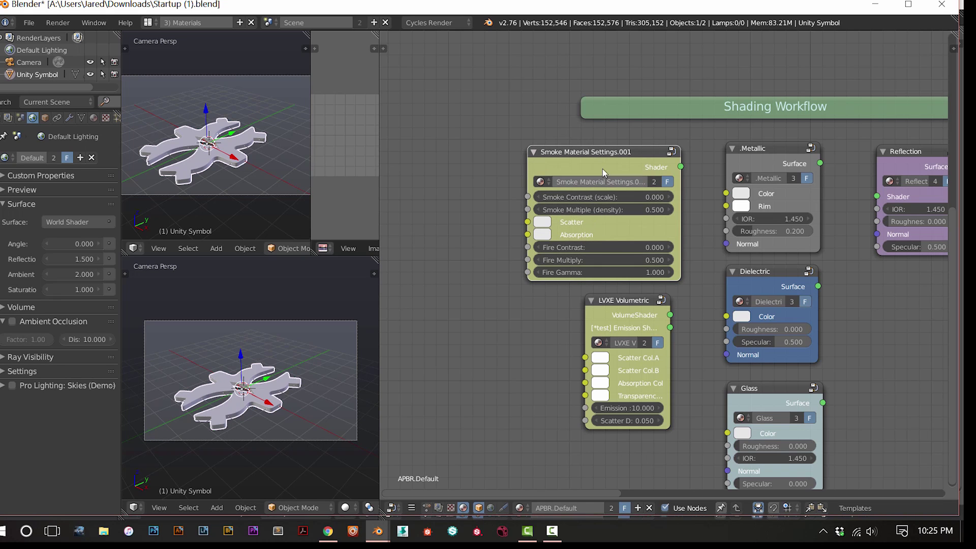
left_click_drag(528, 168, 596, 168)
left_click_drag(631, 322, 545, 313)
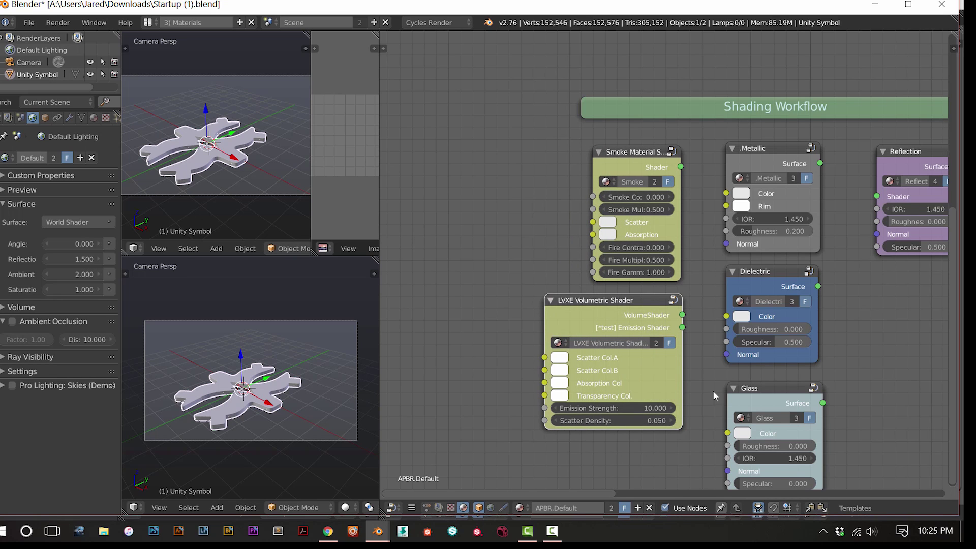
Examine the LVXE Volumetric Shader node's inputs, checking the Scatter Col.A color
scroll(563, 302, "up", 3)
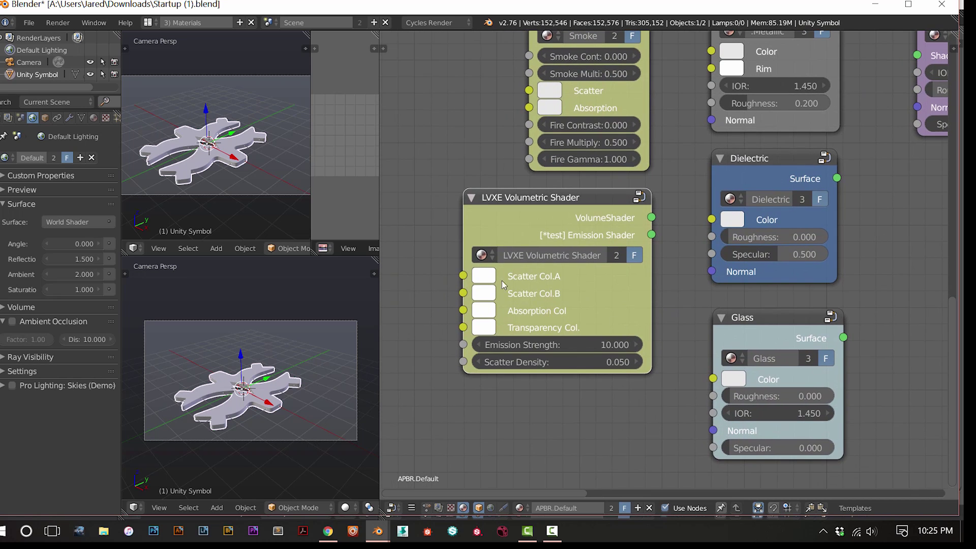
left_click(483, 277)
left_click(493, 275)
middle_click_drag(560, 314, 572, 306)
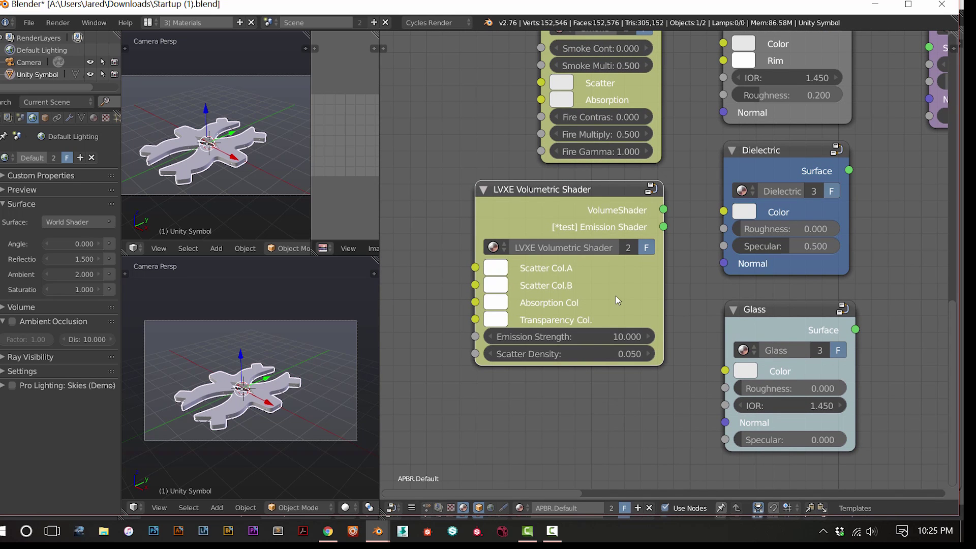
Enter the LVXE Volumetric Shader group and inspect its emission settings, input and Volume Shader frames
key("Tab")
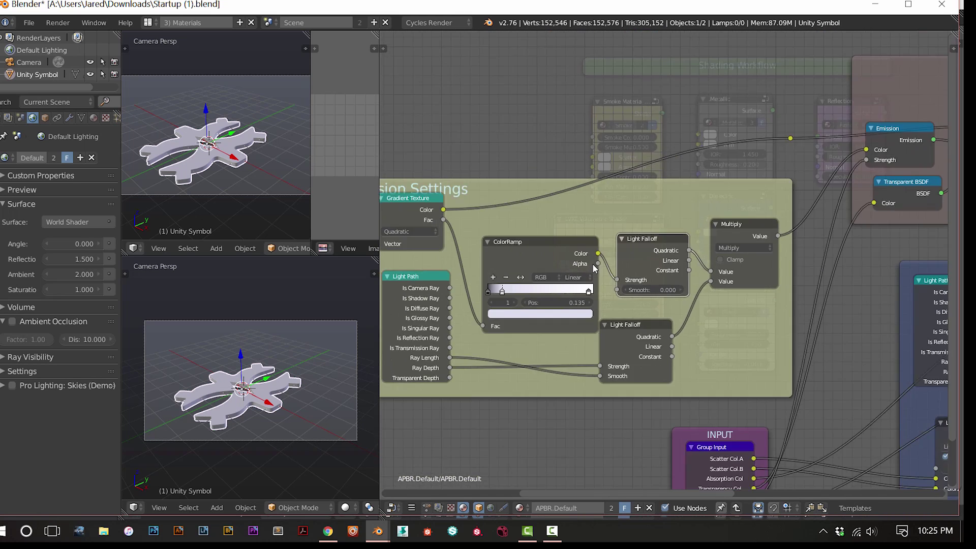
scroll(594, 266, "down", 9)
middle_click_drag(624, 331, 498, 277)
scroll(612, 279, "up", 9)
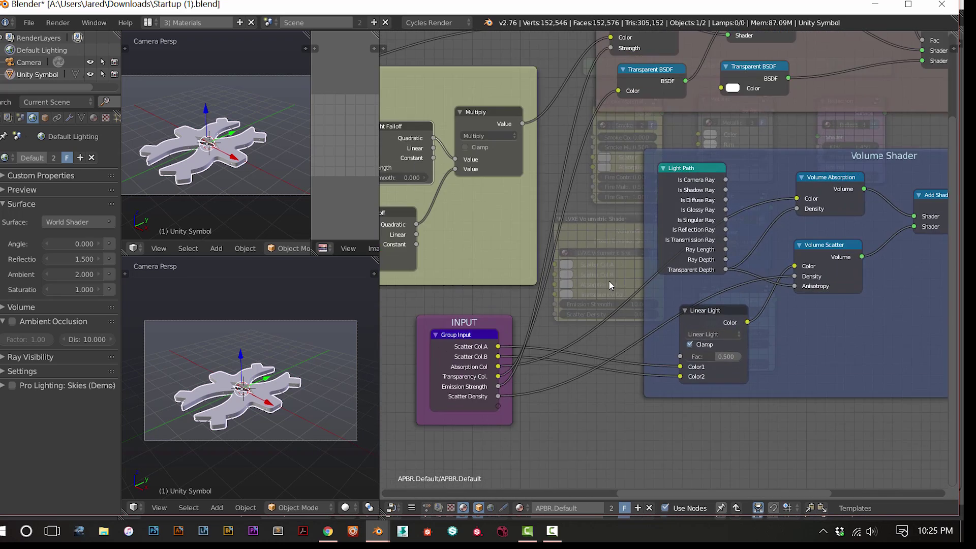
middle_click_drag(755, 287, 579, 318)
middle_click_drag(660, 322, 525, 317)
scroll(574, 325, "down", 2)
middle_click_drag(595, 328, 677, 330)
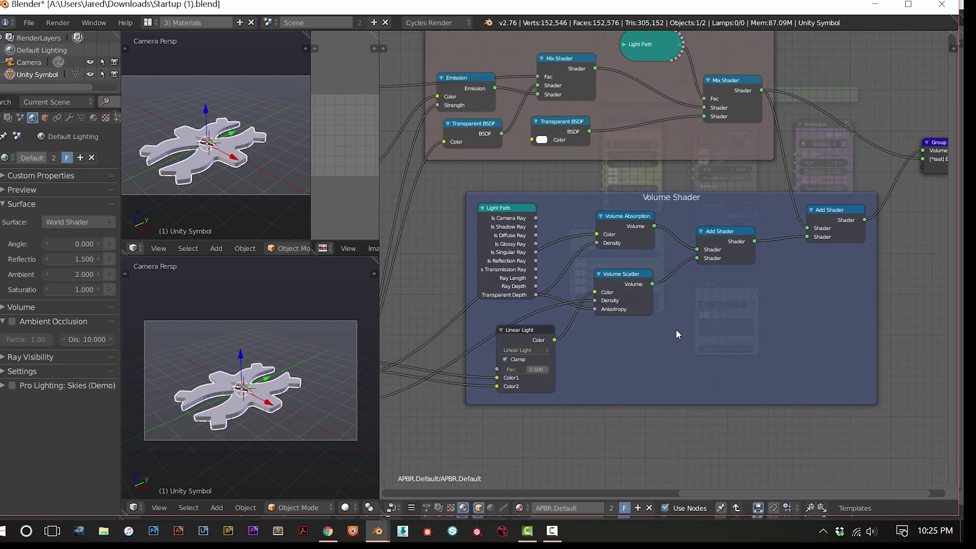
Examine the Emission/Transparency frame above the Volume Shader frame, and return to the top-level node tree
mouse_move(717, 303)
middle_mouse_down()
mouse_move(670, 296)
mouse_move(717, 286)
middle_mouse_up()
scroll(670, 285, "down", 2)
scroll(719, 267, "up", 2)
left_click_drag(723, 276, 727, 274)
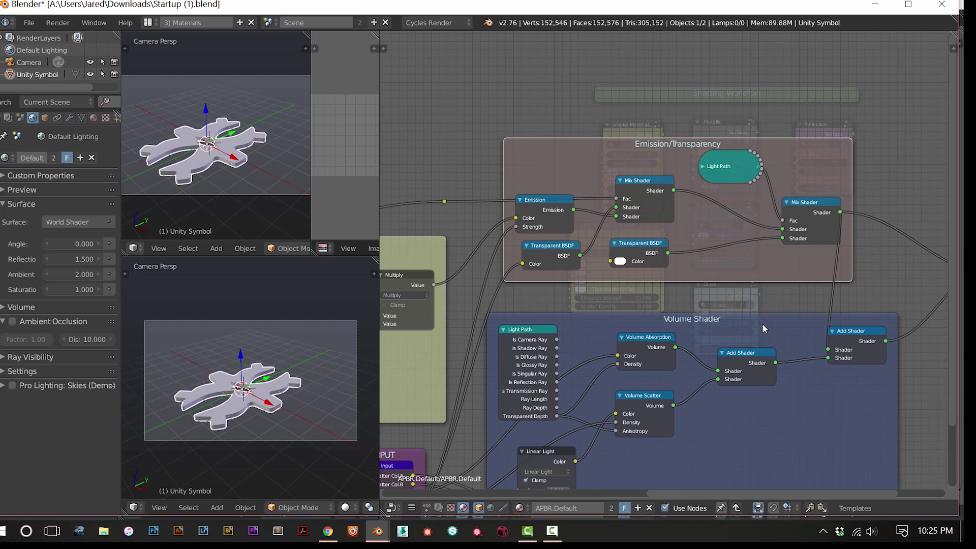
middle_click_drag(763, 328, 621, 266)
mouse_move(633, 274)
left_mouse_down()
mouse_move(645, 267)
mouse_move(649, 275)
left_mouse_up()
key("Tab")
Shift the Material Output node slightly beside the ONELVXE Surface node
scroll(641, 249, "down", 4)
scroll(641, 252, "up", 5)
middle_click_drag(668, 312, 487, 364)
scroll(551, 375, "up", 5)
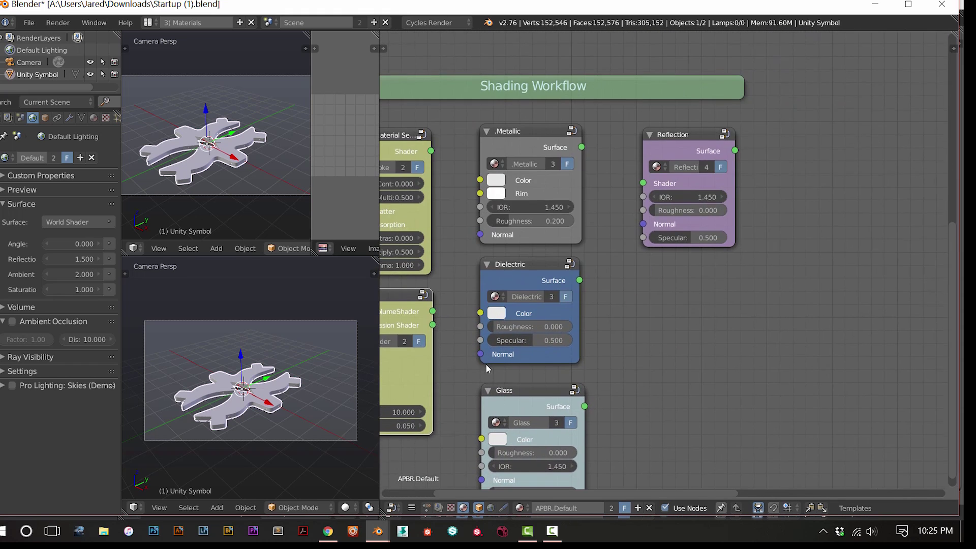
scroll(488, 365, "down", 4)
middle_click_drag(653, 367, 647, 373)
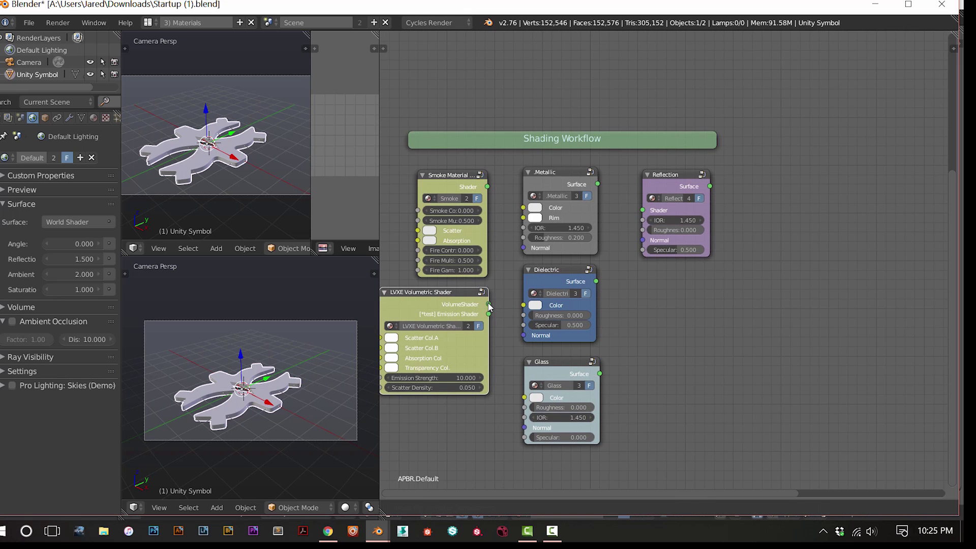
middle_click_drag(761, 282, 443, 460)
key("g")
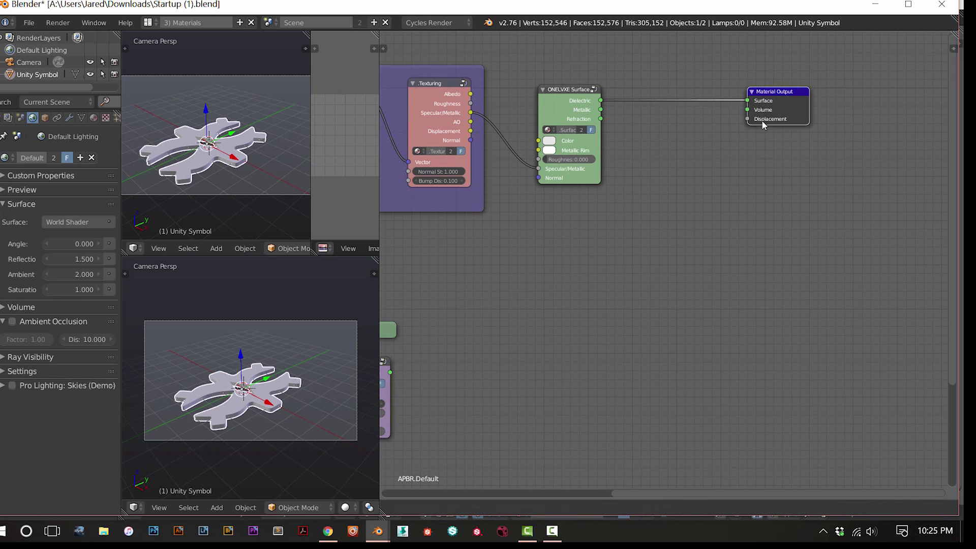
left_click(753, 130)
middle_click_drag(752, 130, 890, 95)
mouse_move(798, 262)
middle_mouse_down()
mouse_move(917, 205)
mouse_move(496, 135)
middle_mouse_up()
mouse_move(661, 300)
middle_mouse_down()
mouse_move(585, 343)
mouse_move(269, 476)
mouse_move(550, 377)
middle_mouse_up()
left_click_drag(721, 179, 720, 171)
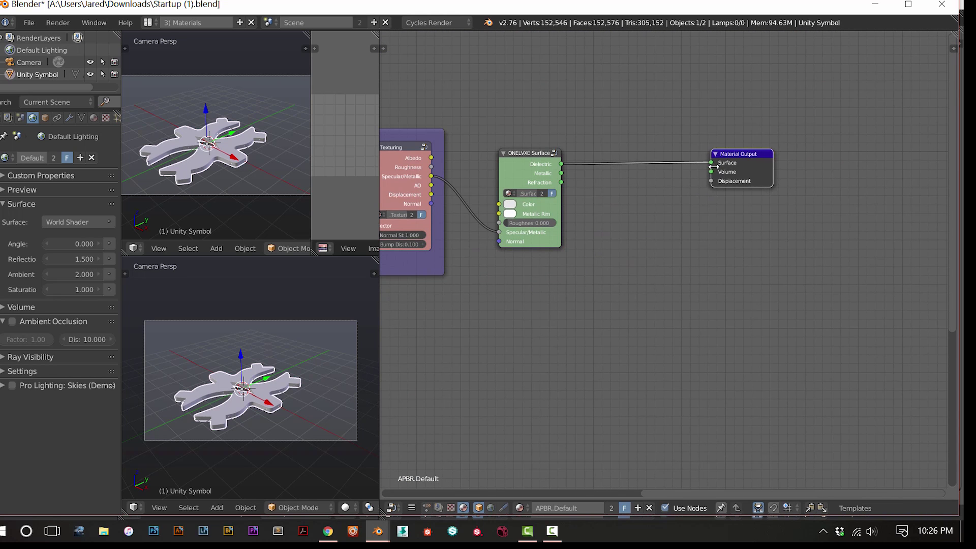
Narrow the LVXE Volumetric Shader node and align it directly below the Smoke Material node
middle_click_drag(657, 291, 684, 303)
middle_click_drag(544, 334, 872, 188)
middle_click_drag(481, 398, 560, 323)
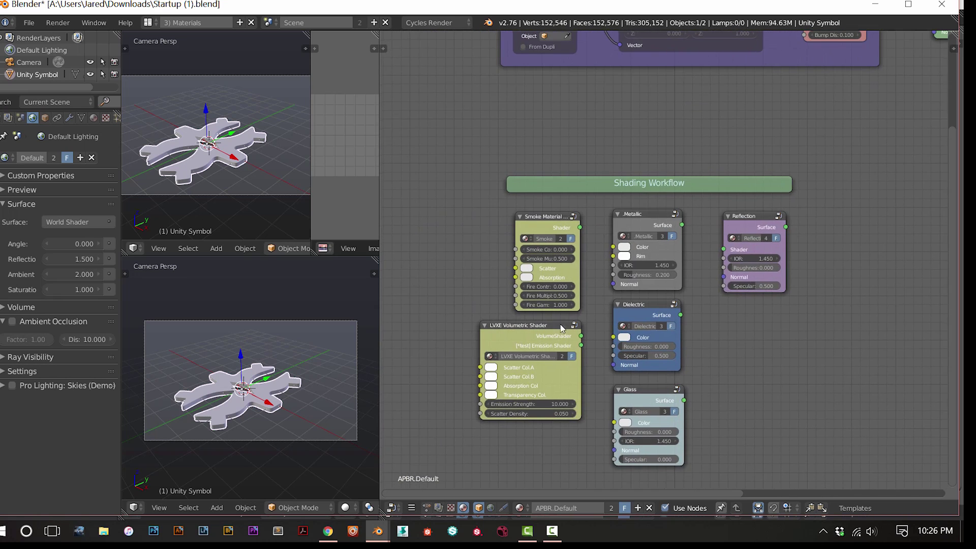
scroll(501, 351, "up", 2)
middle_click_drag(419, 322, 438, 304)
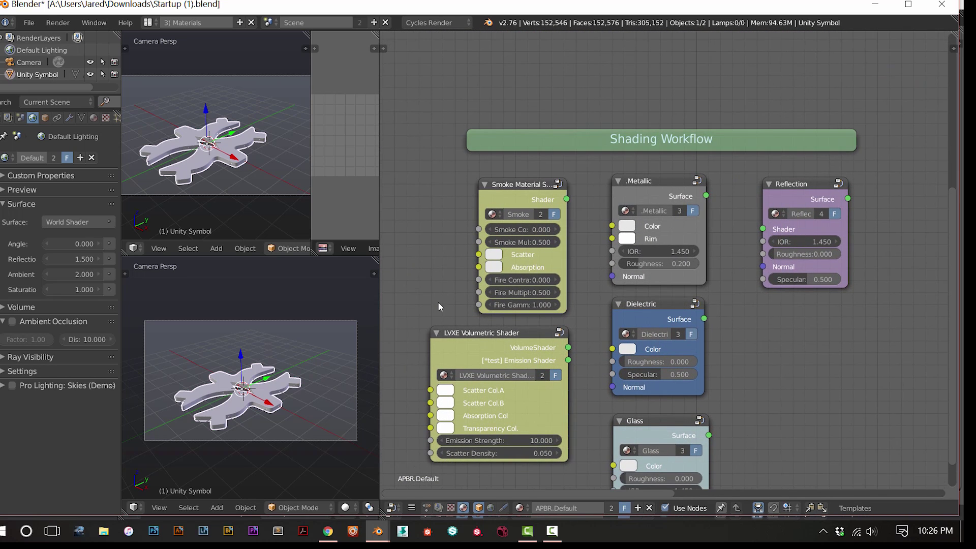
left_click_drag(510, 337, 516, 339)
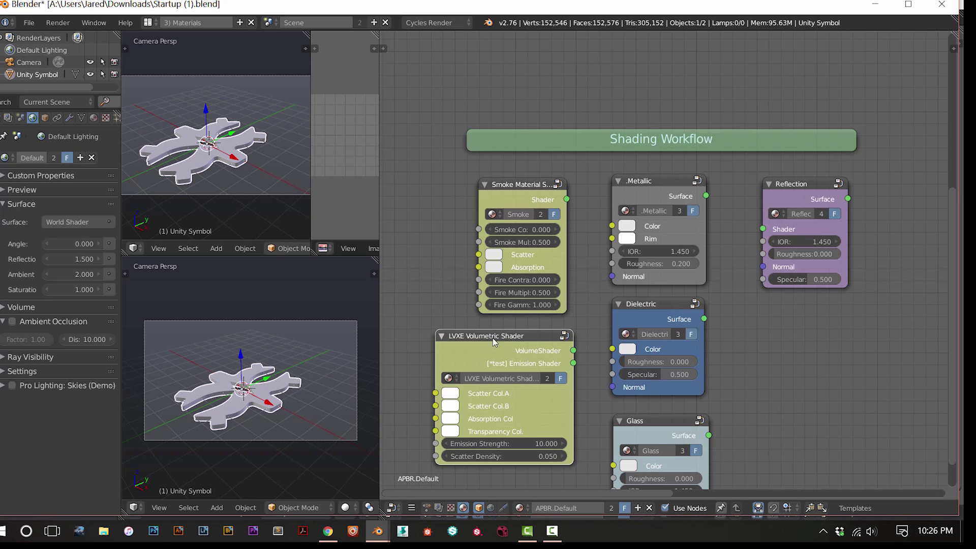
left_click_drag(436, 343, 486, 345)
left_click_drag(547, 340, 545, 349)
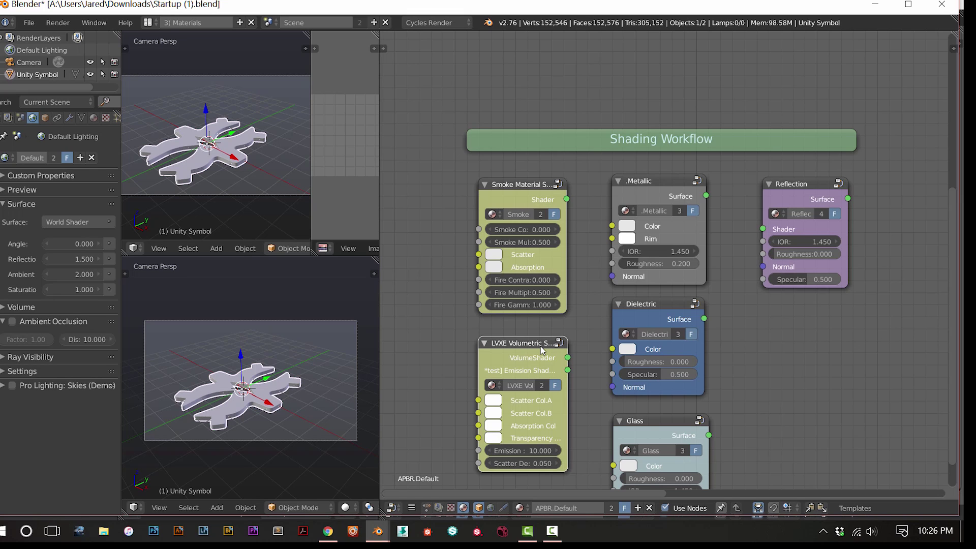
Review the whole material node tree and browse the available screen layouts and scenes
middle_click_drag(672, 309, 432, 517)
scroll(713, 163, "down", 9)
middle_click_drag(717, 246, 748, 248)
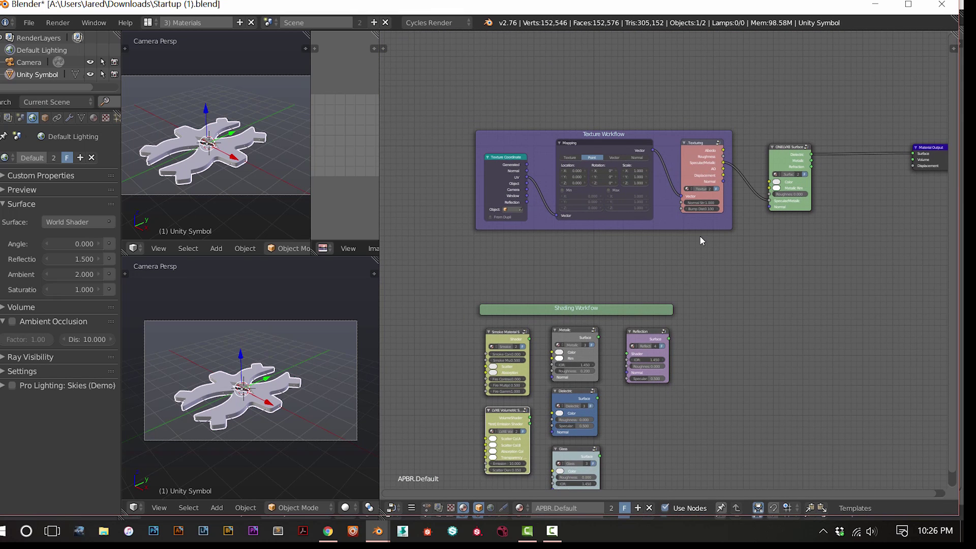
left_click(152, 23)
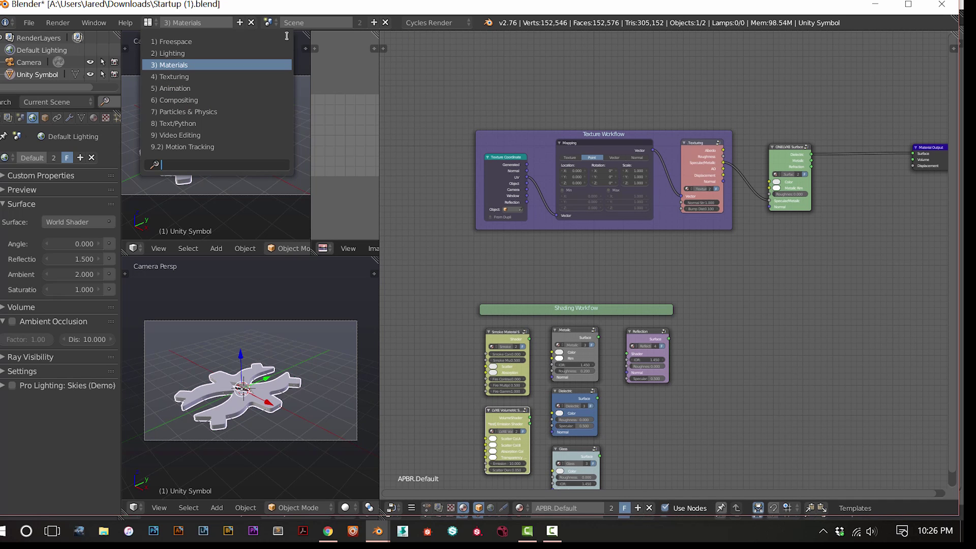
left_click(272, 24)
left_click(269, 23)
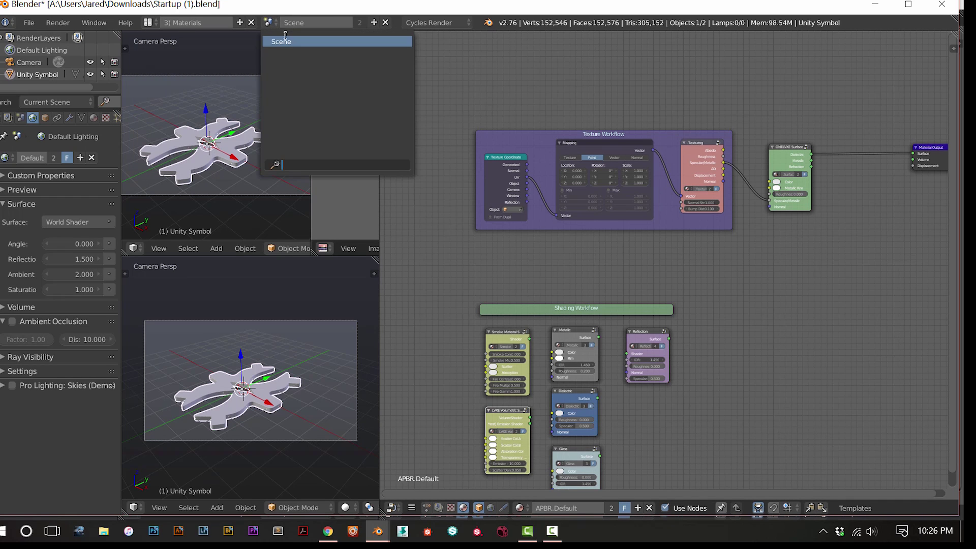
Close the startup file and return to the brain material's node tree in WorklowOptimization_tut_p2.blend
left_click(942, 4)
left_click(491, 316)
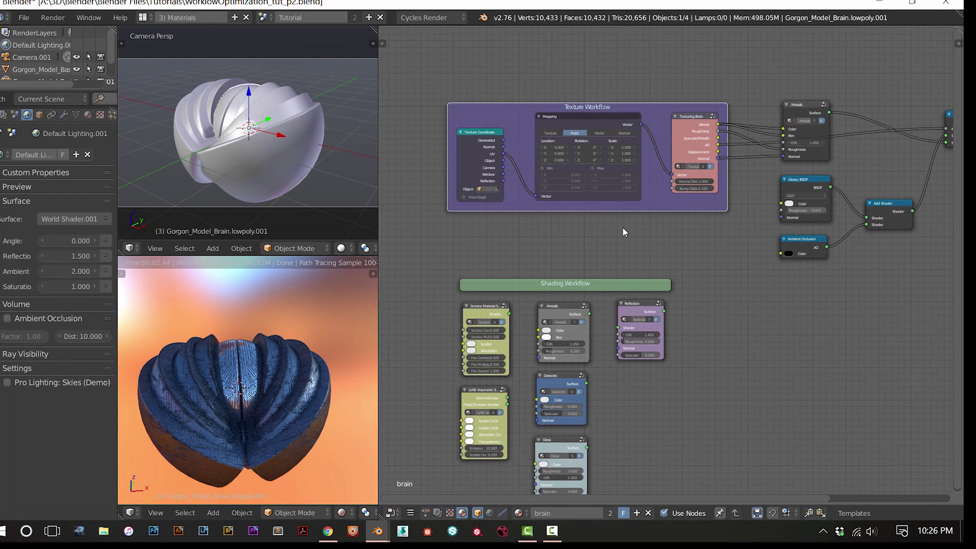
middle_click_drag(546, 232, 602, 240)
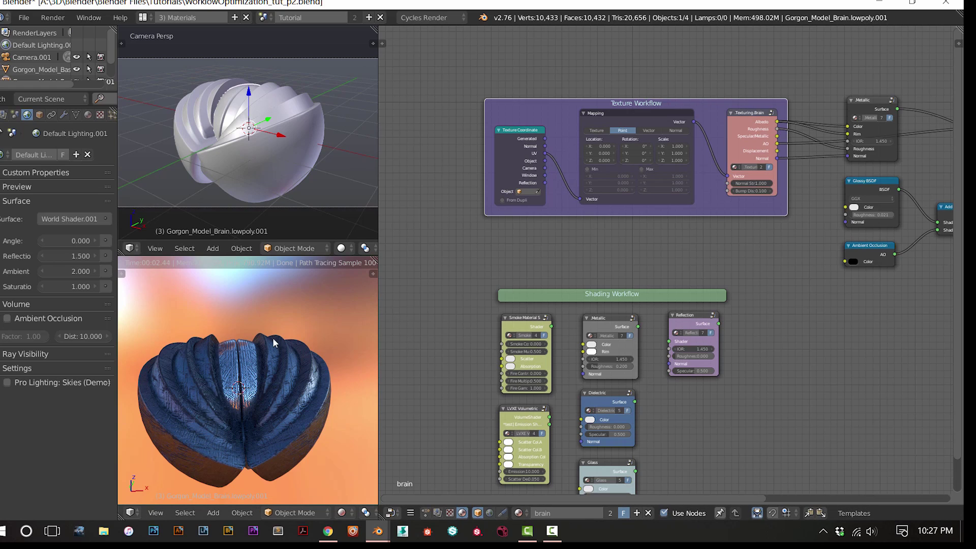
Examine the brain model's rendered material from the front, from oblique angles and in close-up
middle_click_drag(225, 377, 170, 359)
scroll(170, 359, "up", 2)
scroll(171, 360, "down", 1)
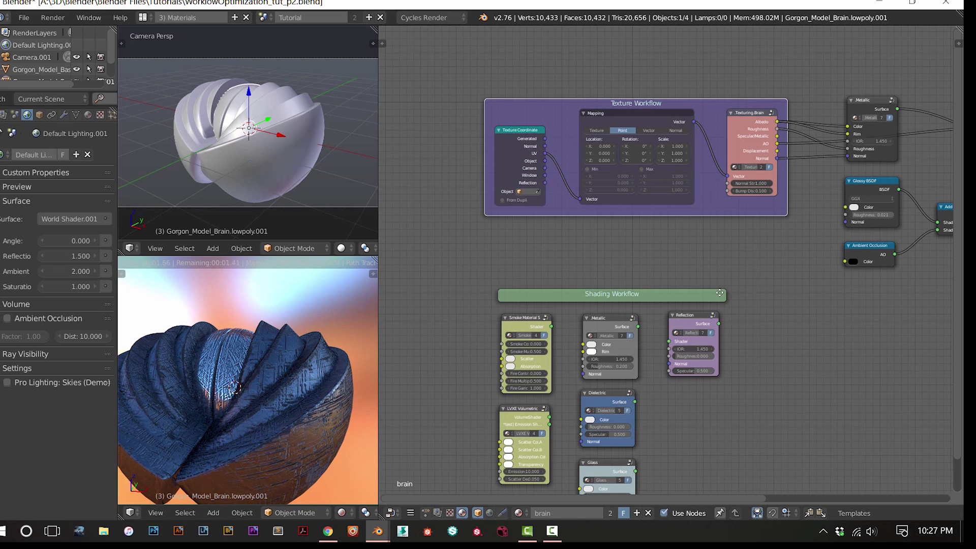
middle_click_drag(754, 277, 698, 296)
middle_click_drag(245, 330, 239, 300)
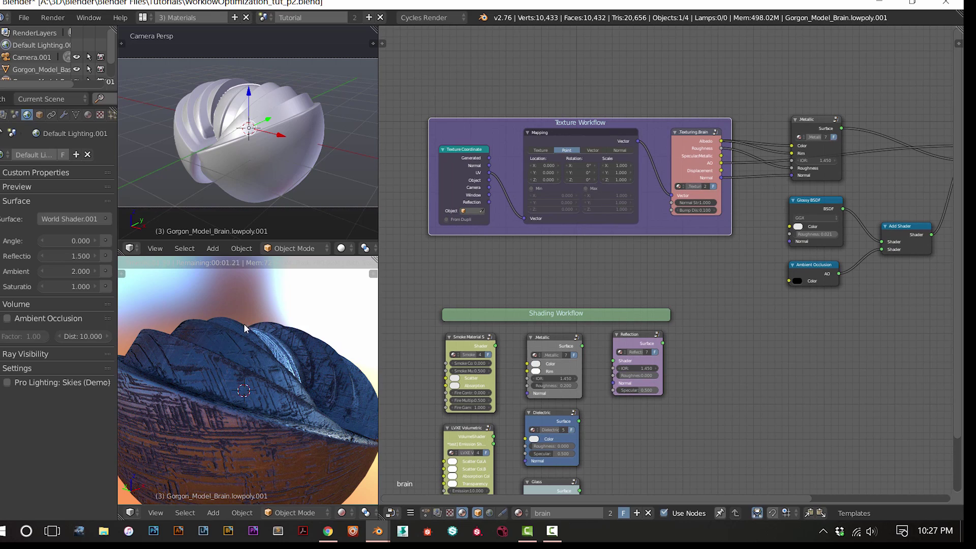
key("KP_1")
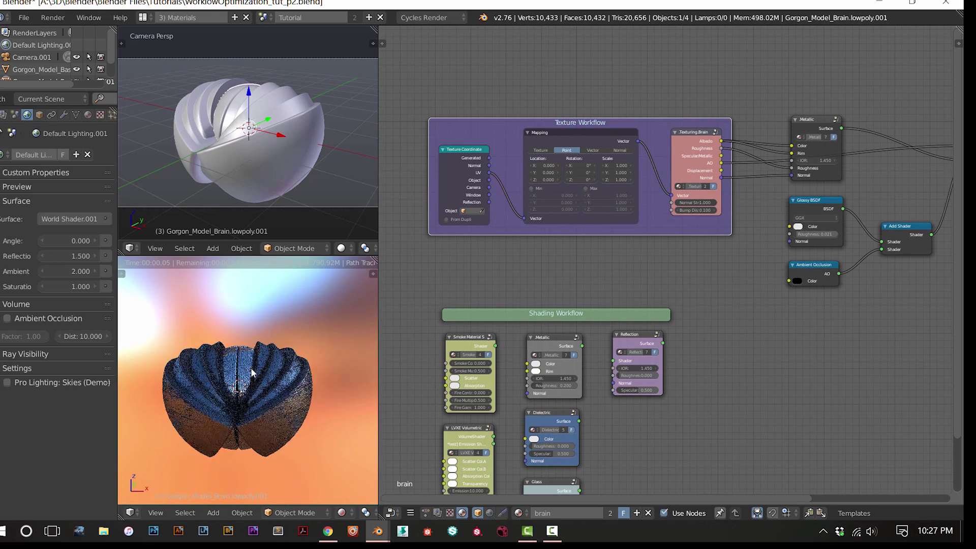
scroll(251, 373, "up", 3)
middle_click_drag(252, 372, 294, 343)
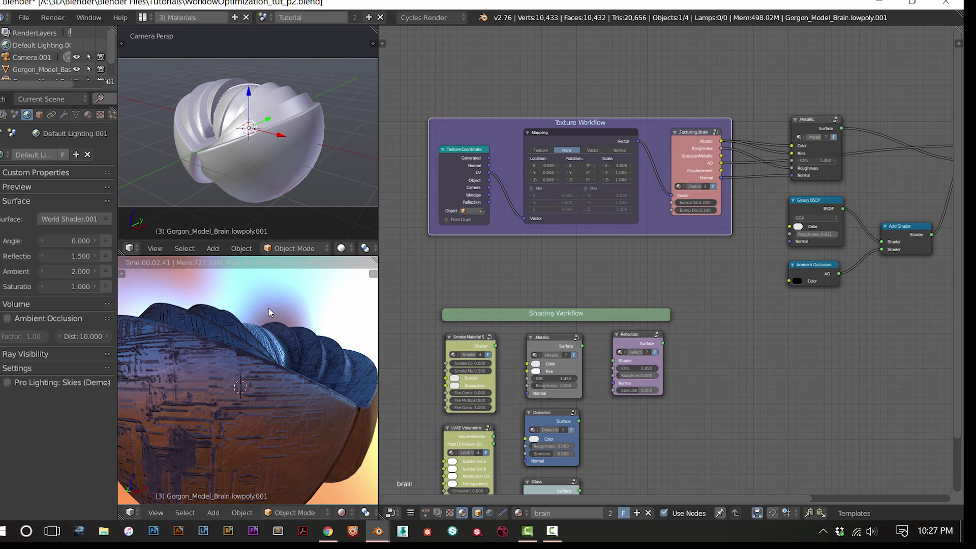
scroll(270, 305, "down", 5)
scroll(271, 308, "up", 3)
middle_click_drag(273, 304, 239, 312)
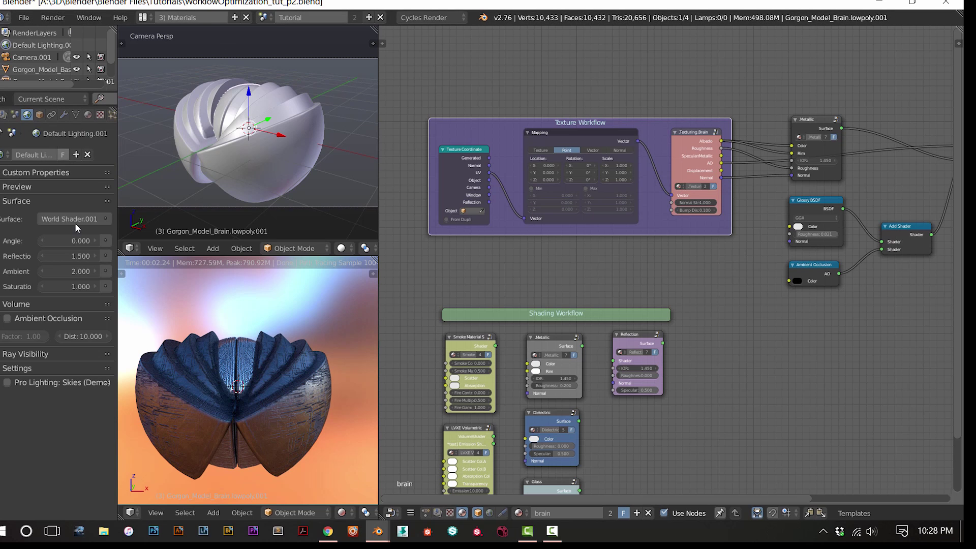
Display the brain material's properties with the Settings section expanded, and widen the properties editor until its option names are readable
left_click(87, 115)
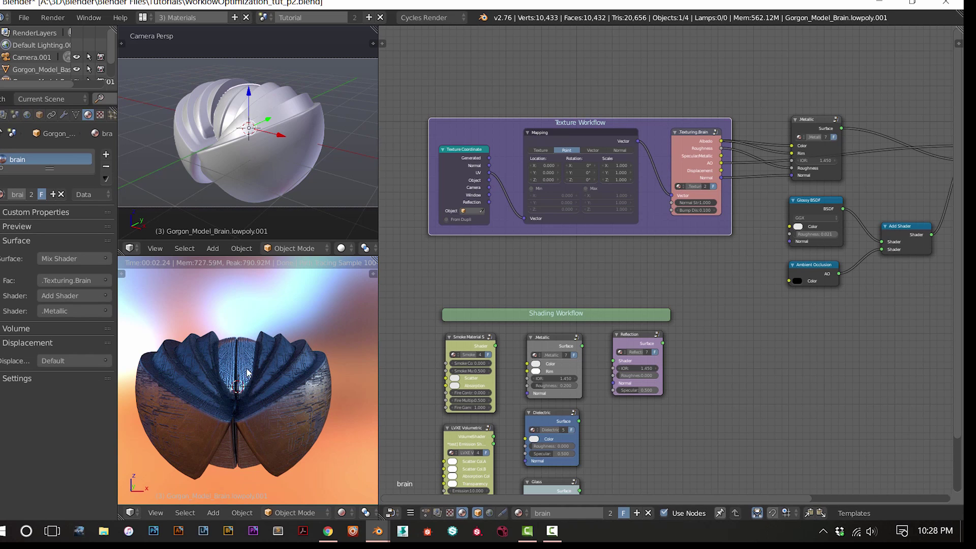
left_click(2, 383)
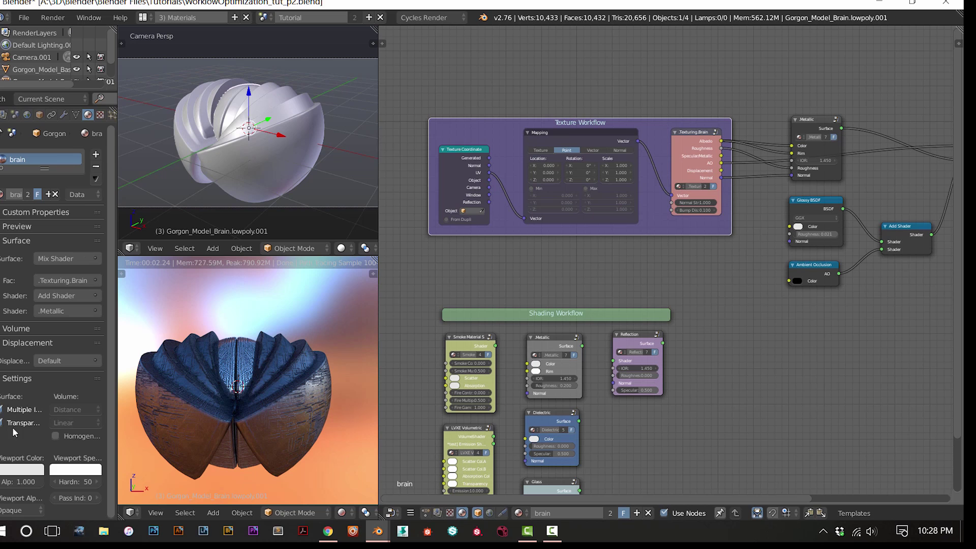
left_click_drag(117, 404, 195, 409)
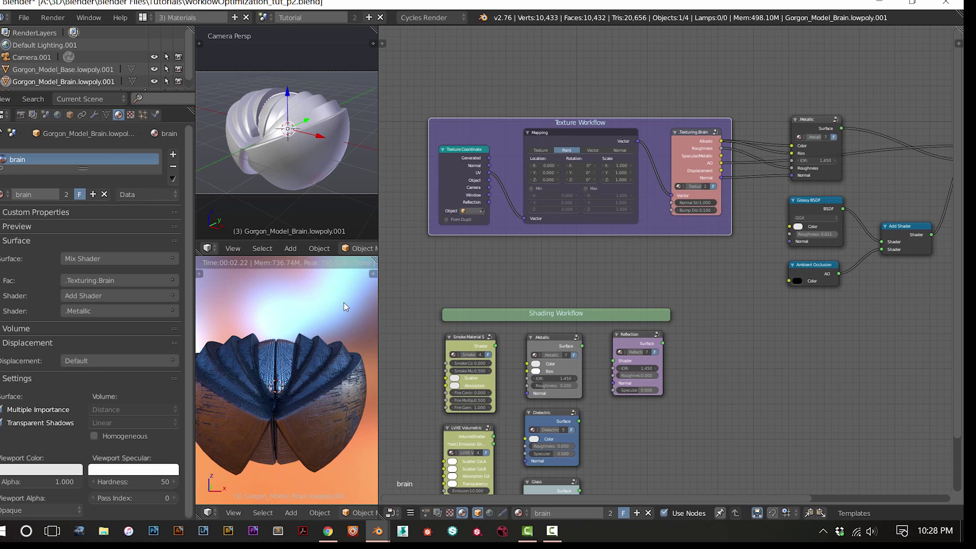
Inspect the rendered model from above, select the shell object and review its material nodes through to the Material Output's Volume input
middle_click_drag(347, 324, 302, 347)
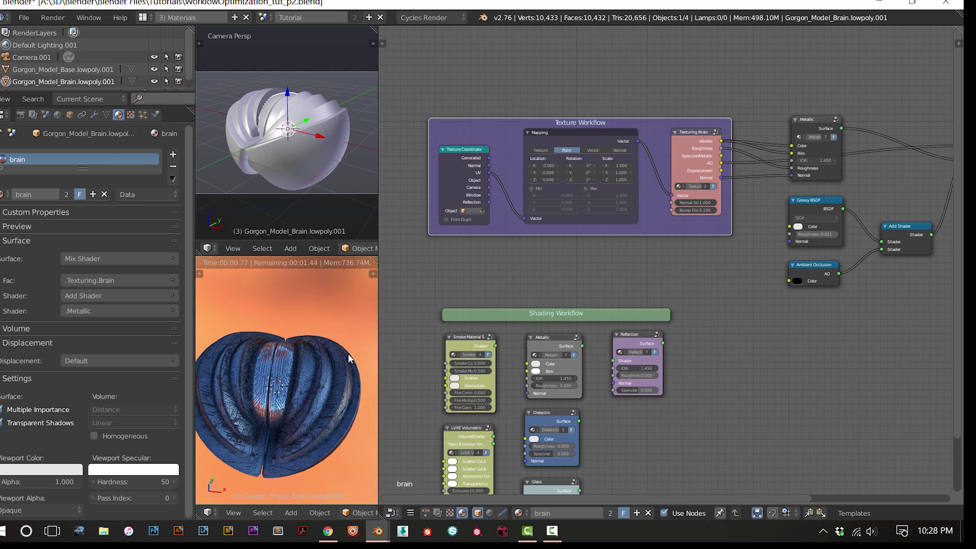
middle_click_drag(342, 377, 299, 369)
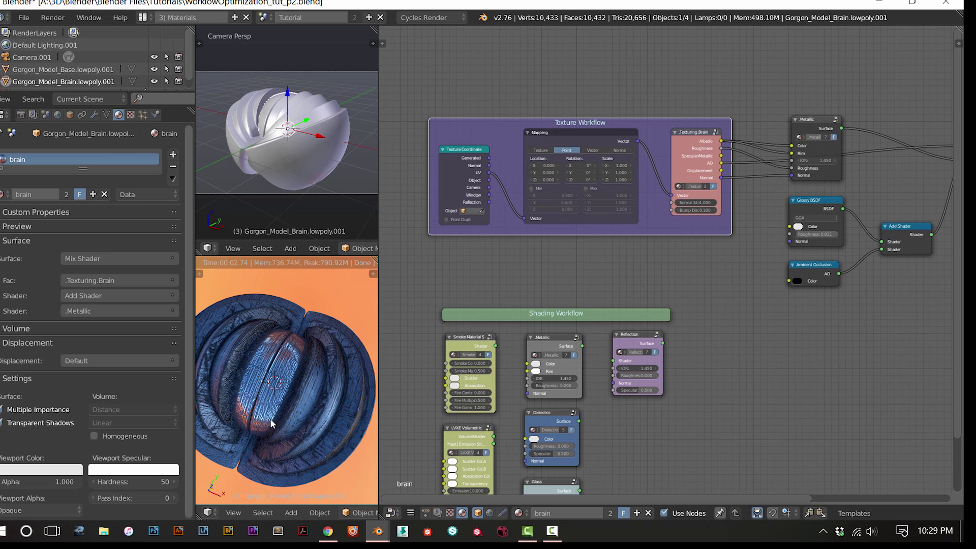
scroll(277, 438, "down", 2)
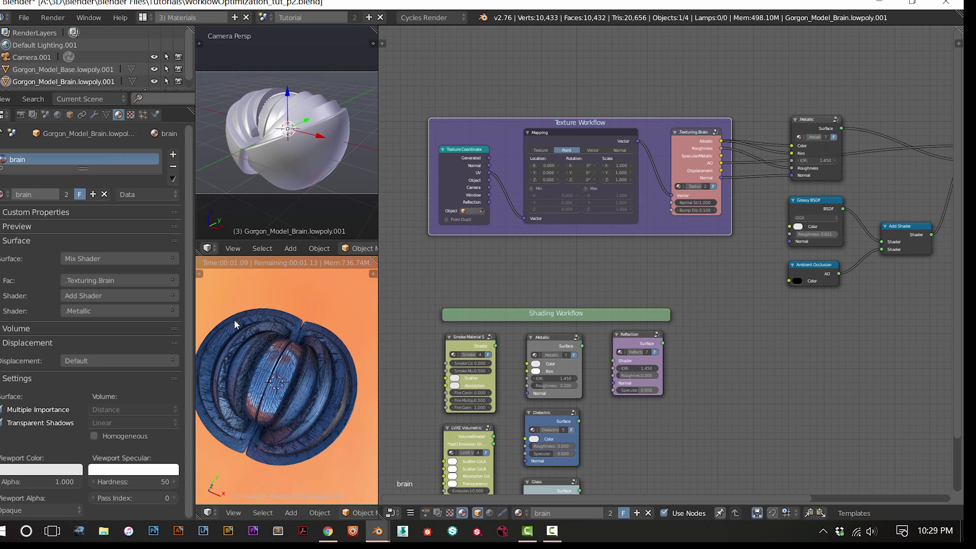
middle_click_drag(285, 340, 319, 297)
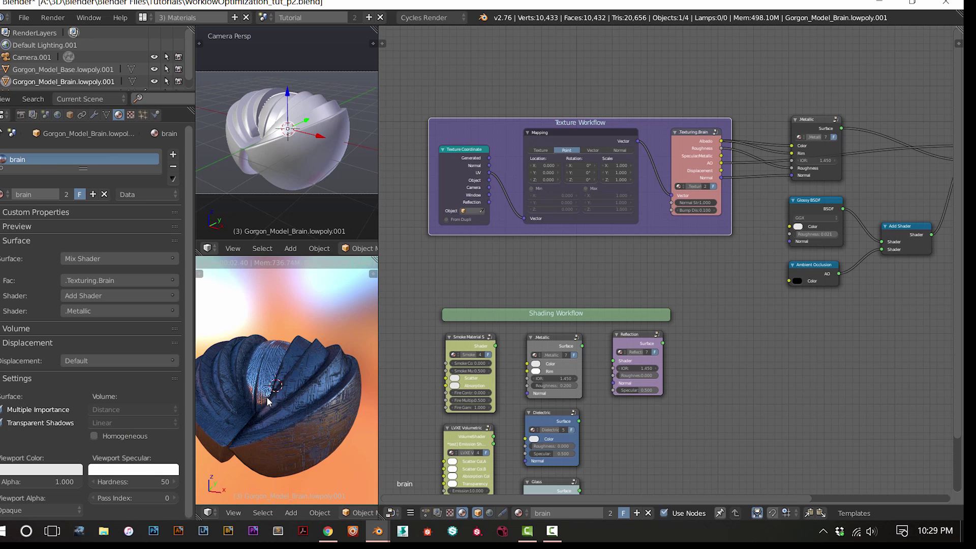
right_click(297, 386)
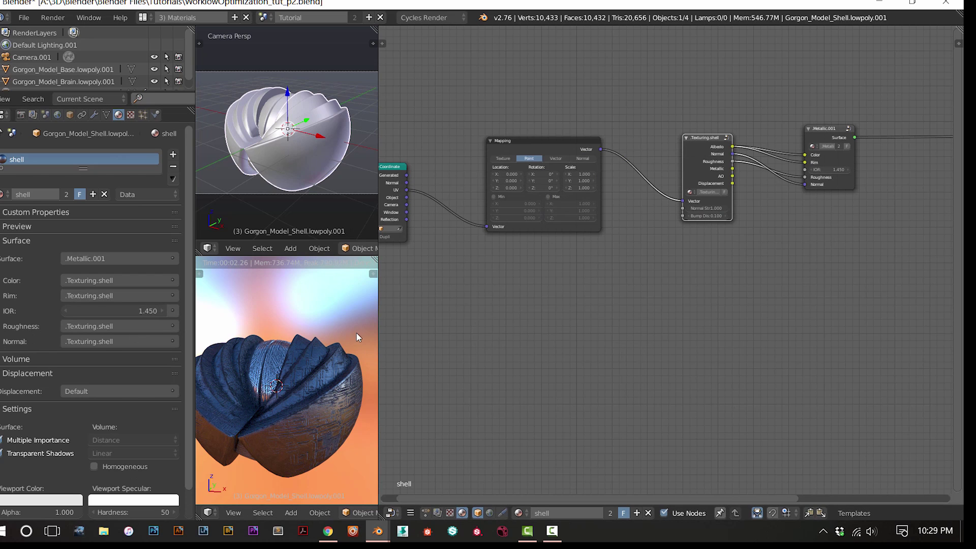
key("shift+a")
key("Escape")
scroll(540, 330, "up", 1)
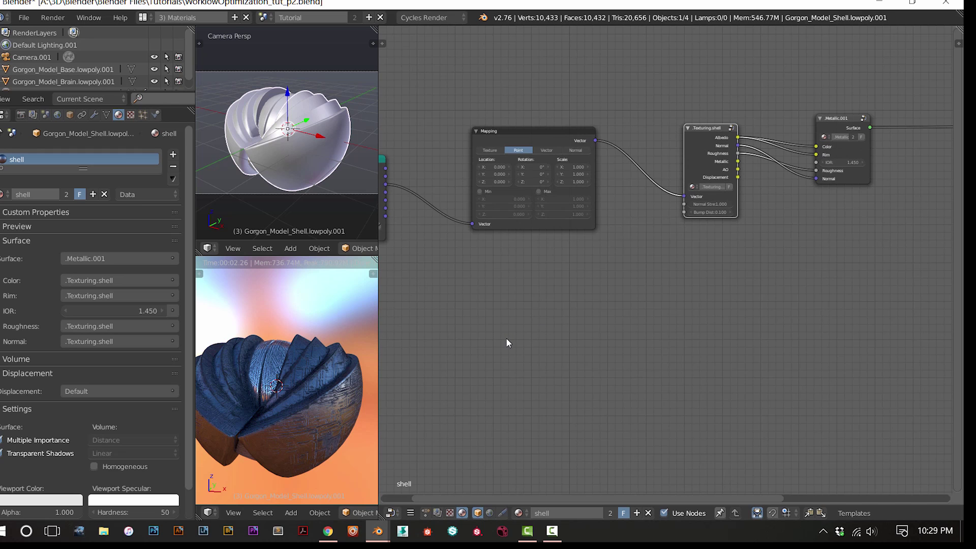
middle_click_drag(670, 316, 267, 410)
left_click_drag(753, 229, 723, 258)
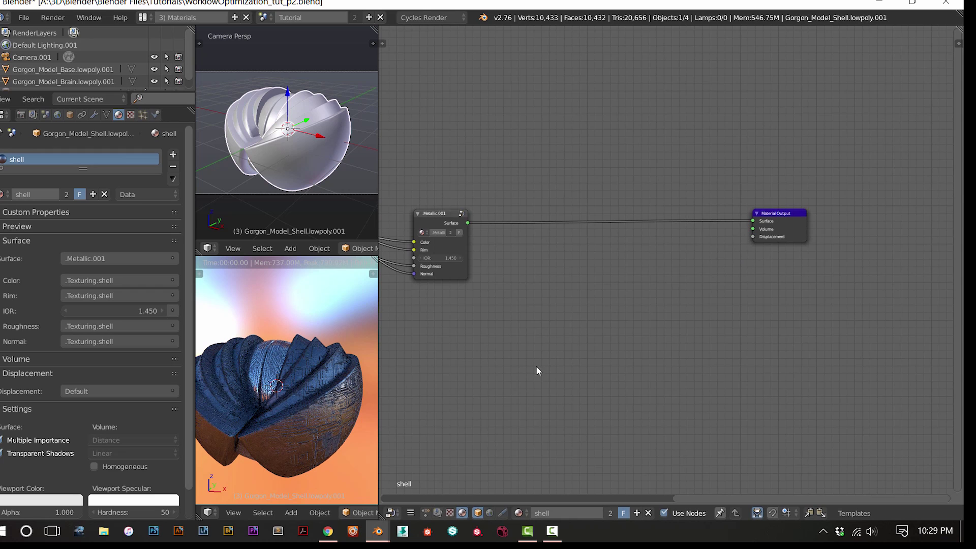
middle_click_drag(538, 370, 732, 308)
scroll(189, 430, "down", 2)
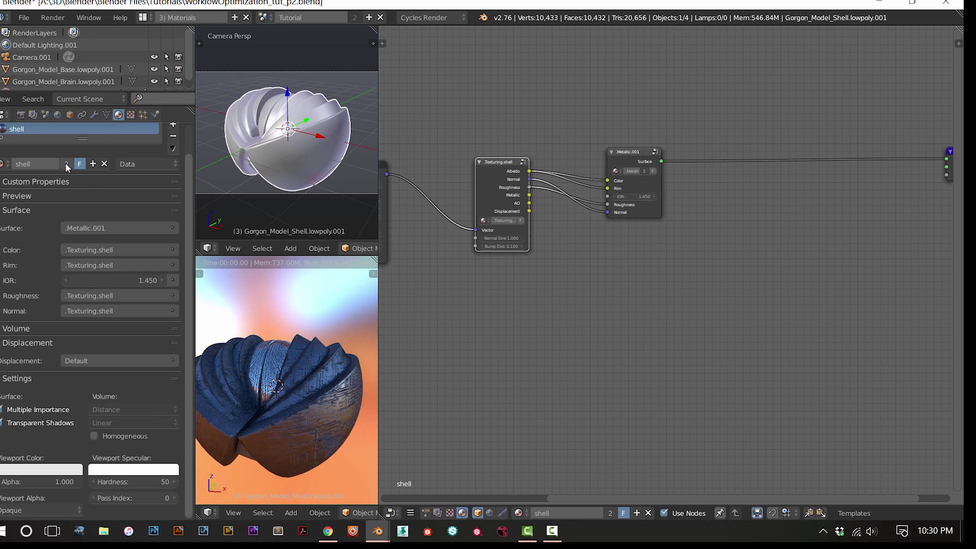
Open the scene's render settings and expand the Volume Sampling section
left_click(21, 115)
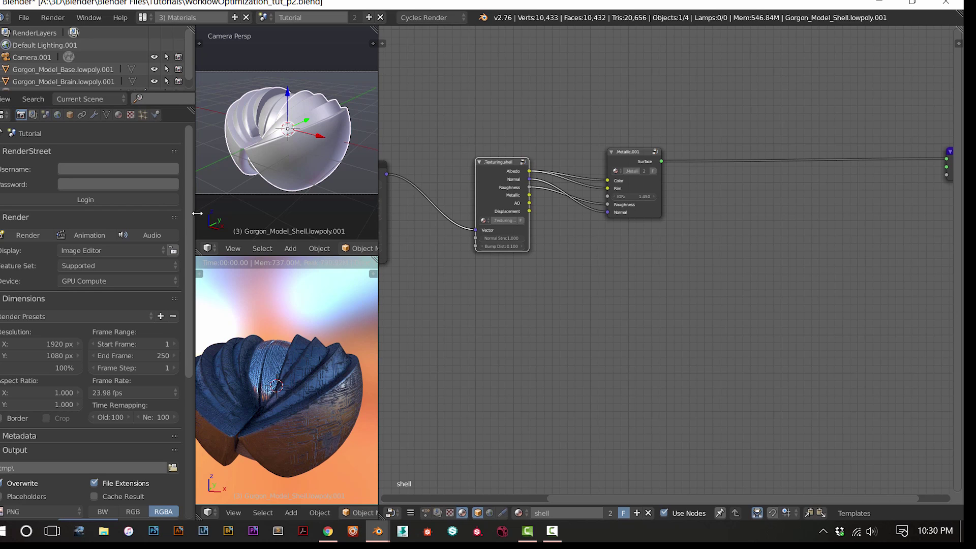
scroll(181, 330, "down", 8)
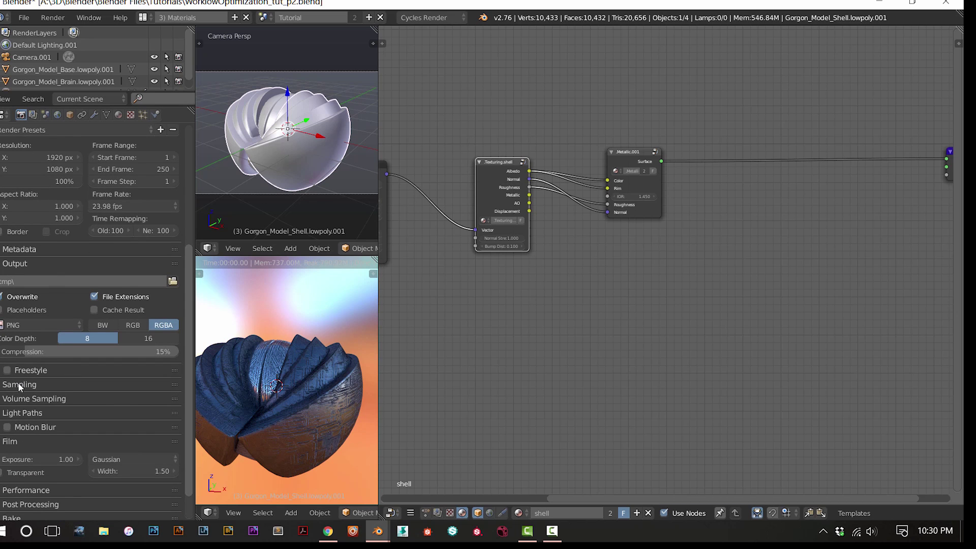
left_click(18, 401)
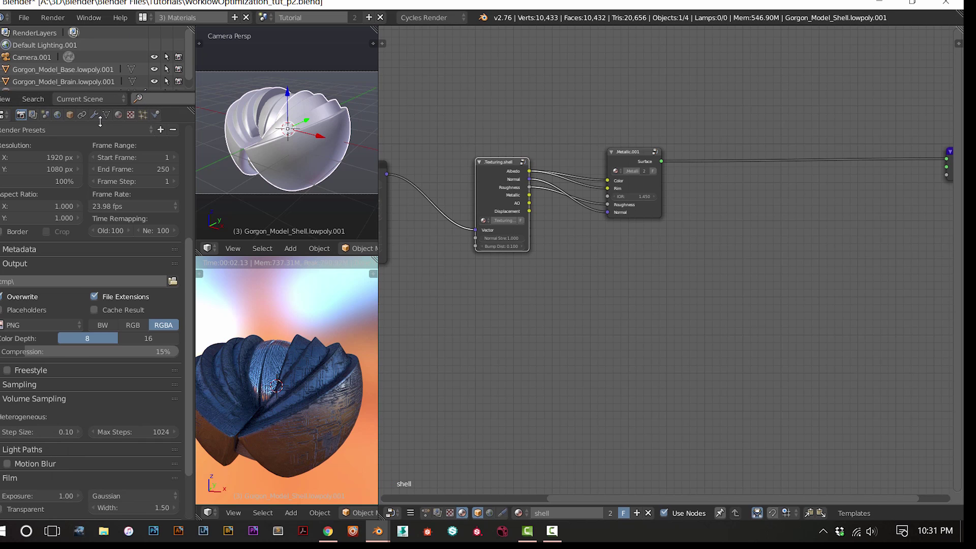
Return to the shell's material properties and review them from the material slot list downward
left_click(119, 114)
left_click_drag(193, 329, 179, 328)
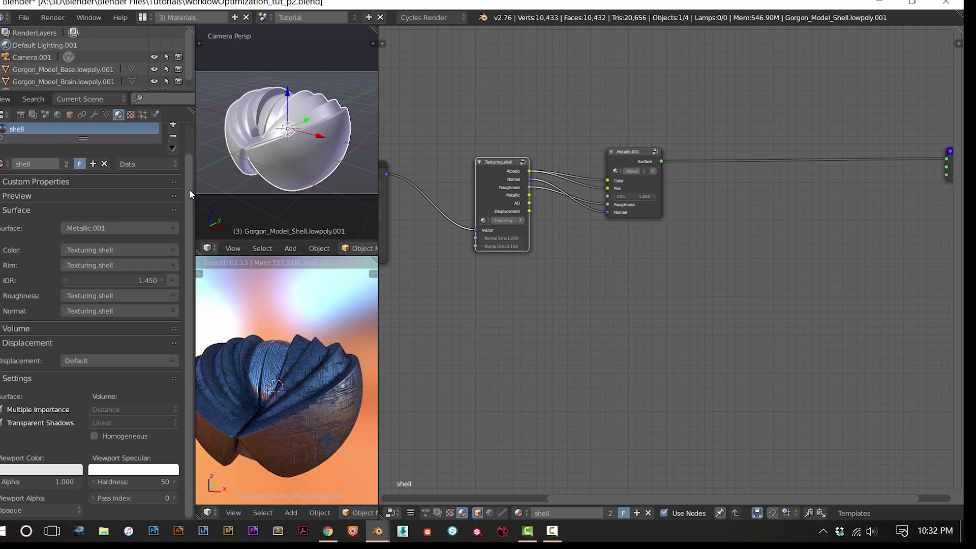
scroll(189, 189, "up", 2)
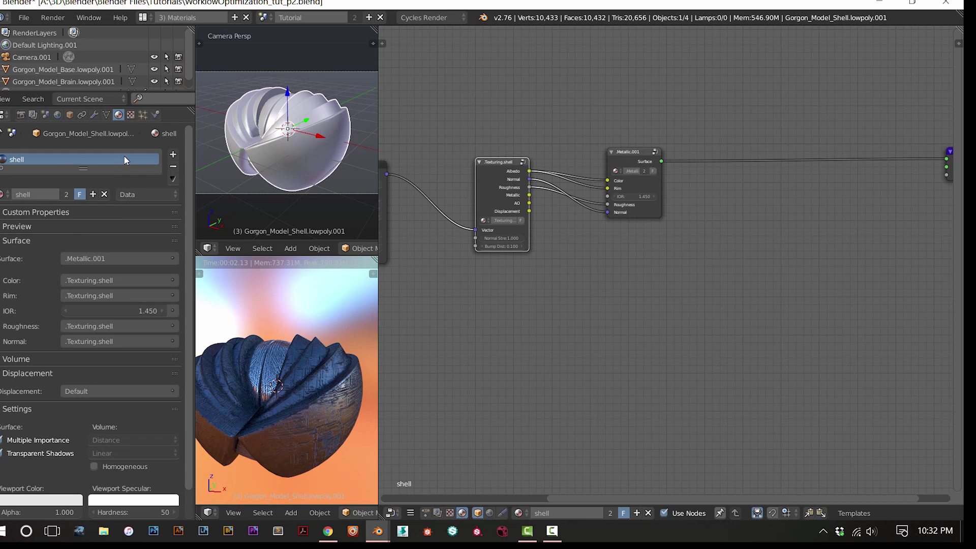
Open the Default Lighting.001 world properties, expand the Preview section and collapse the Surface section
left_click(83, 114)
left_click(70, 115)
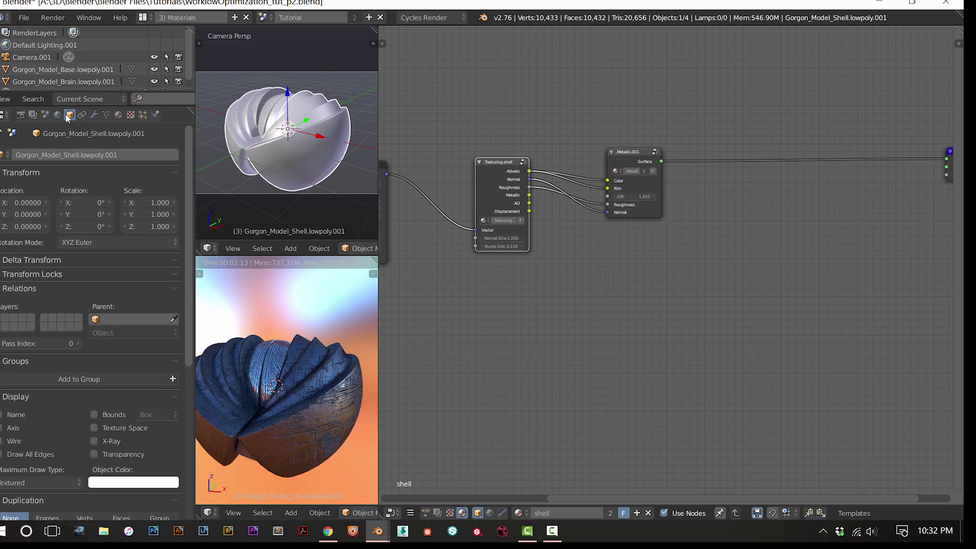
left_click(58, 114)
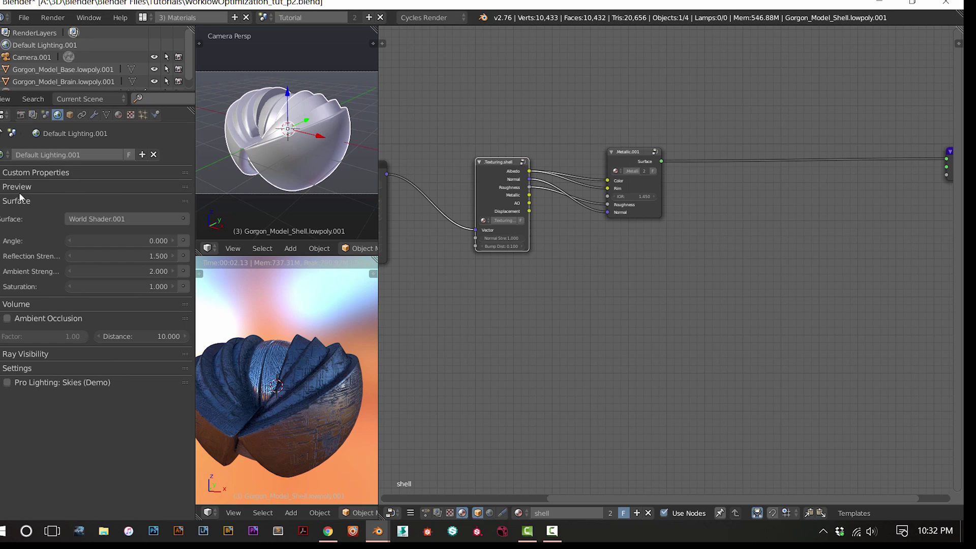
left_click_drag(20, 198, 16, 190)
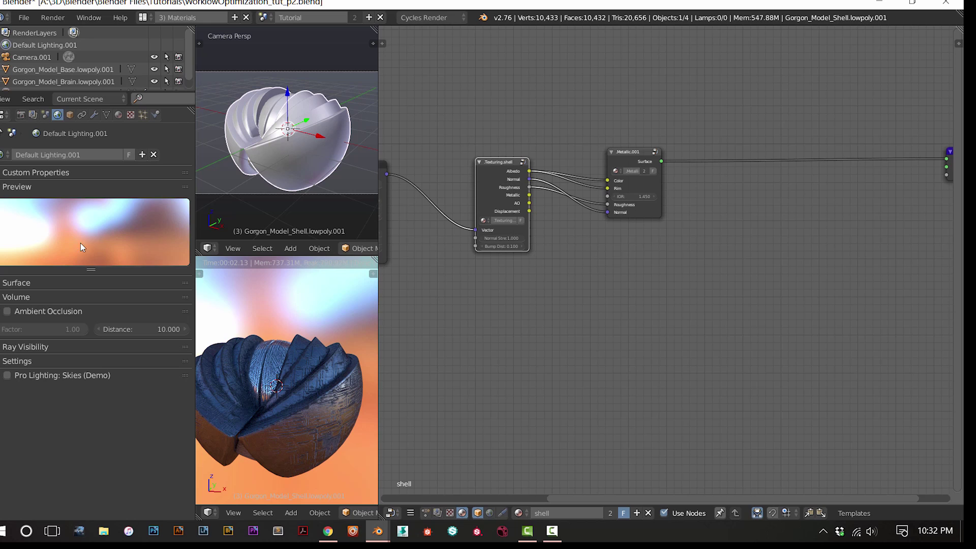
Check the world's Surface, Volume and Ray Visibility sections, collapse them again and expand its Settings section
left_click(29, 285)
left_click(30, 285)
left_click(32, 298)
left_click(33, 297)
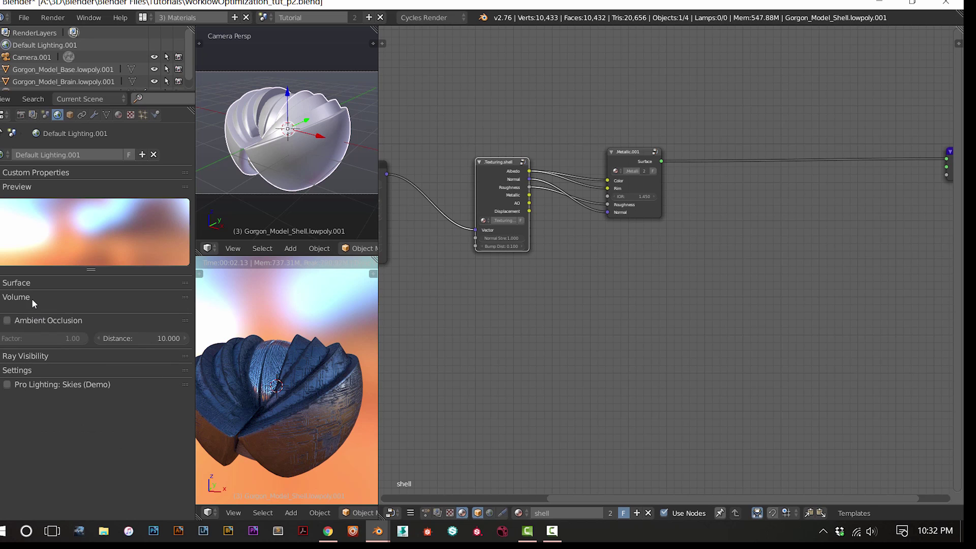
left_click(29, 347)
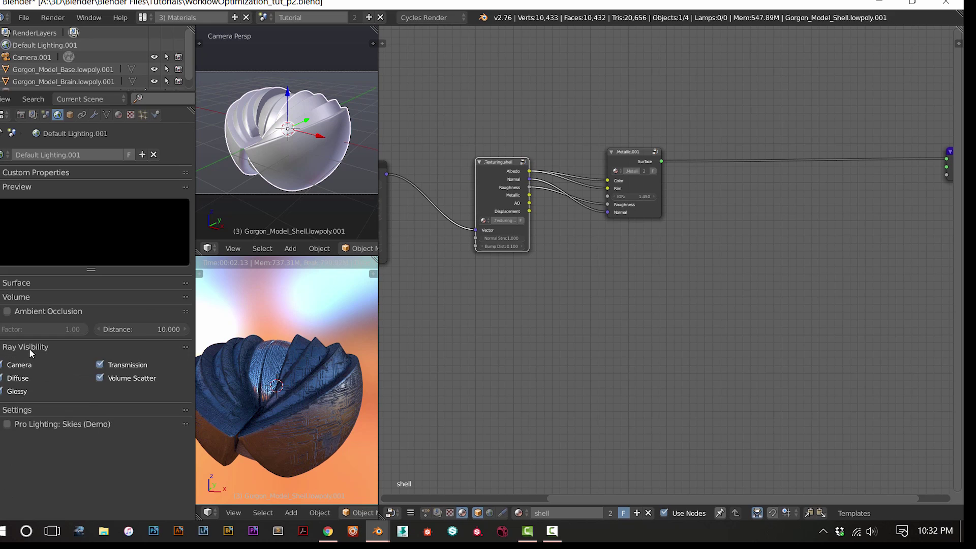
left_click(29, 348)
left_click(30, 360)
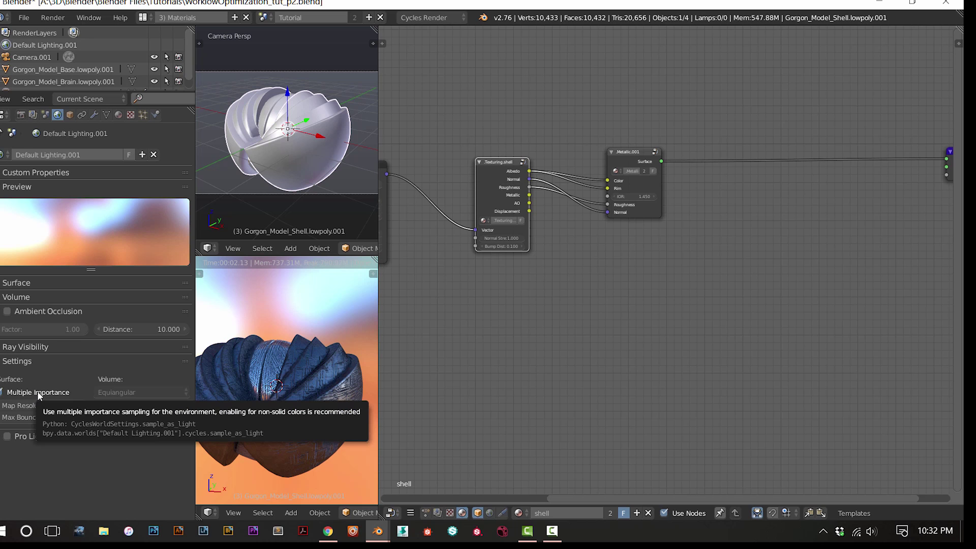
Examine how the world lighting affects the rendered model from several angles, both at a distance and in close-up
scroll(261, 310, "down", 4)
scroll(261, 309, "up", 4)
mouse_move(318, 301)
middle_mouse_down()
mouse_move(295, 326)
mouse_move(285, 319)
mouse_move(325, 294)
mouse_move(317, 301)
middle_mouse_up()
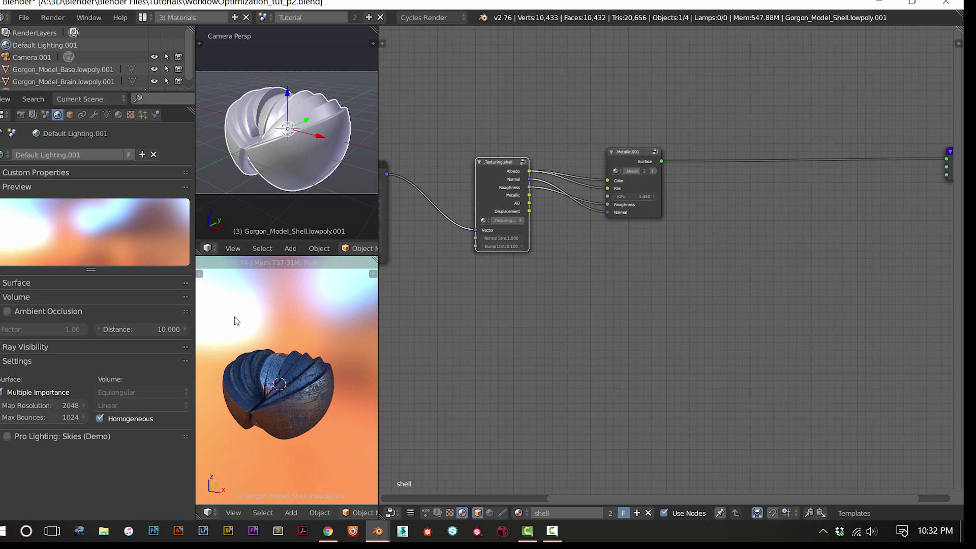
middle_click_drag(237, 319, 287, 436)
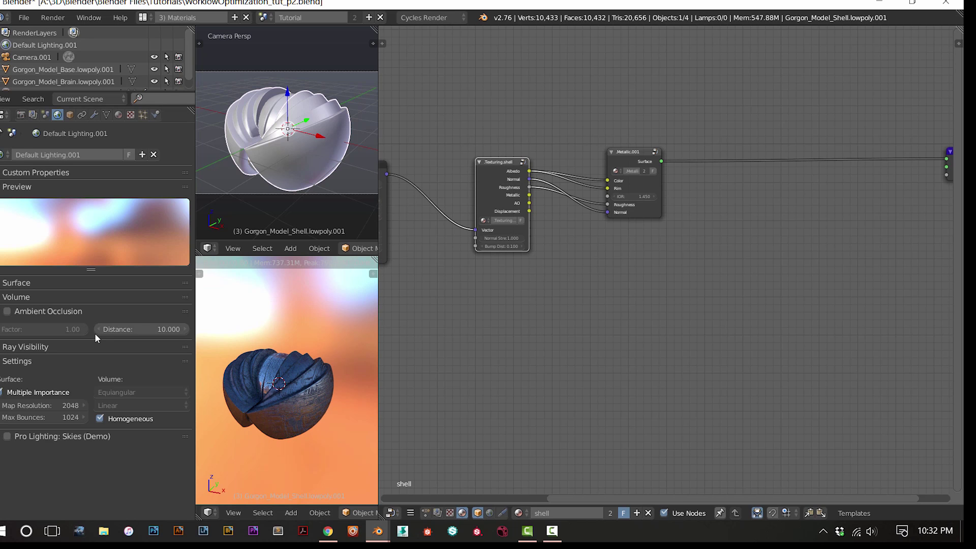
middle_click_drag(269, 360, 264, 376)
scroll(265, 377, "up", 2)
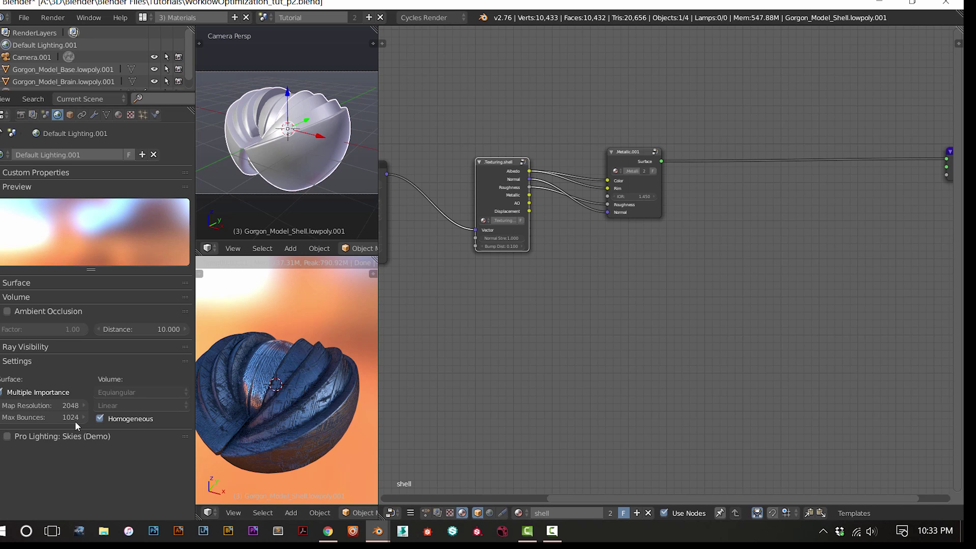
middle_click_drag(227, 383, 269, 363)
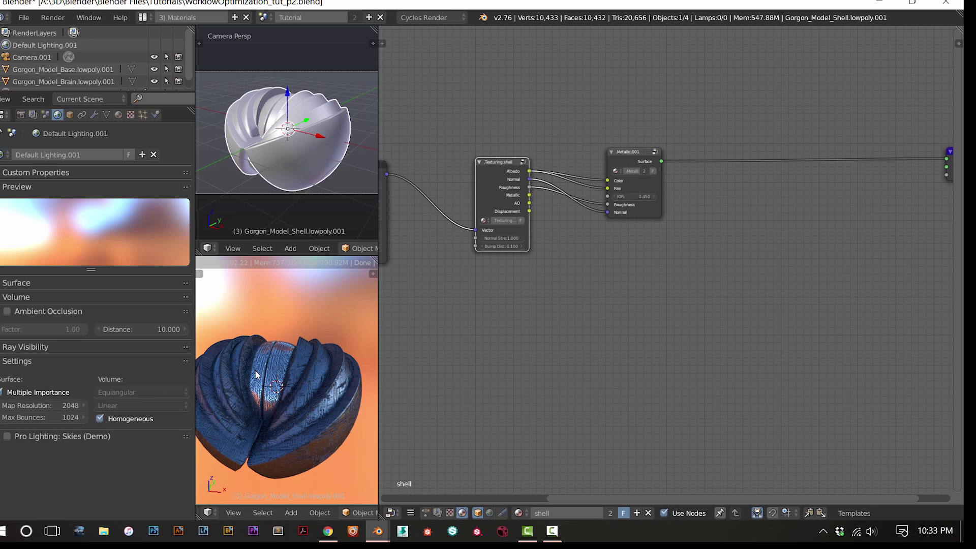
scroll(255, 374, "down", 2)
scroll(254, 373, "up", 4)
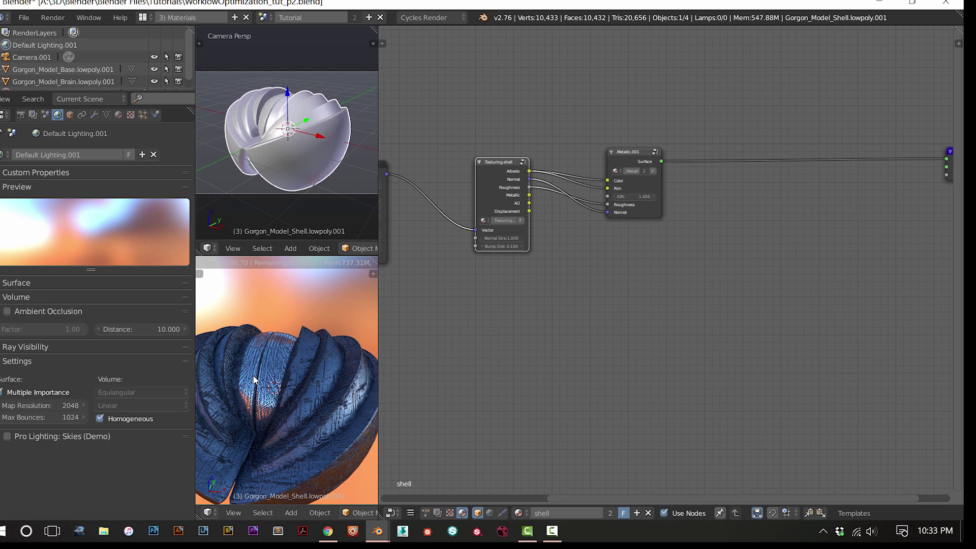
scroll(253, 379, "down", 3)
scroll(251, 380, "up", 3)
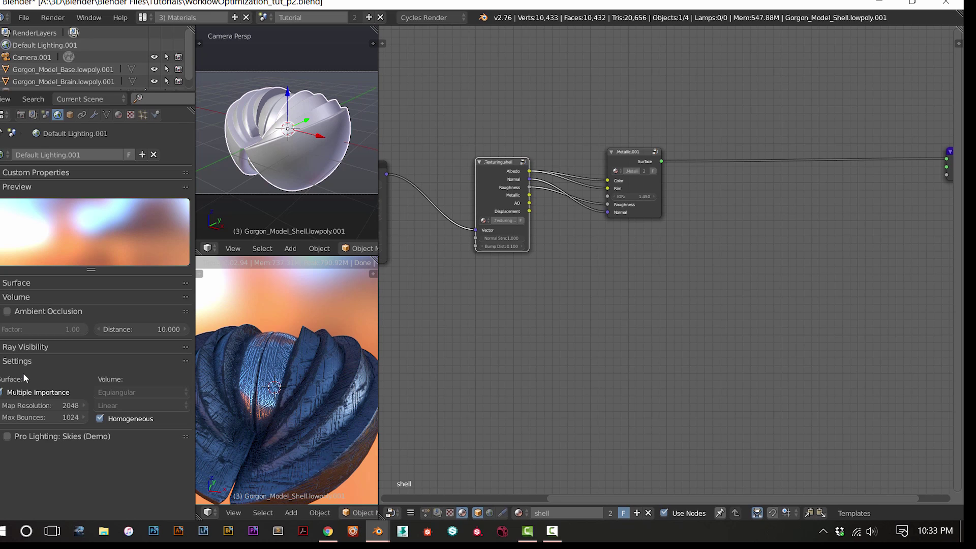
left_click(62, 420)
left_click_drag(62, 420, 63, 420)
right_click(76, 464)
Open the scene properties and review them down to the Simplify and Blend Info sections
left_click(45, 114)
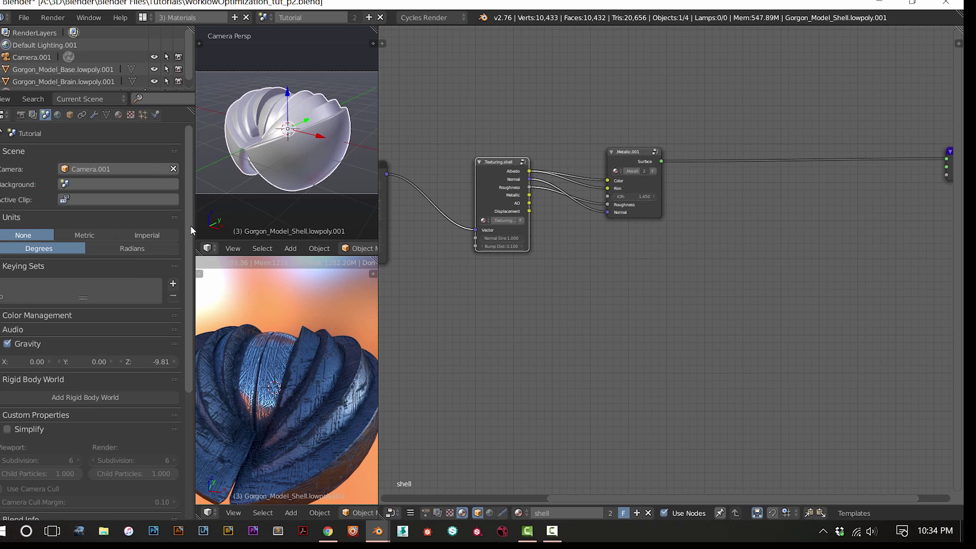
scroll(189, 225, "down", 5)
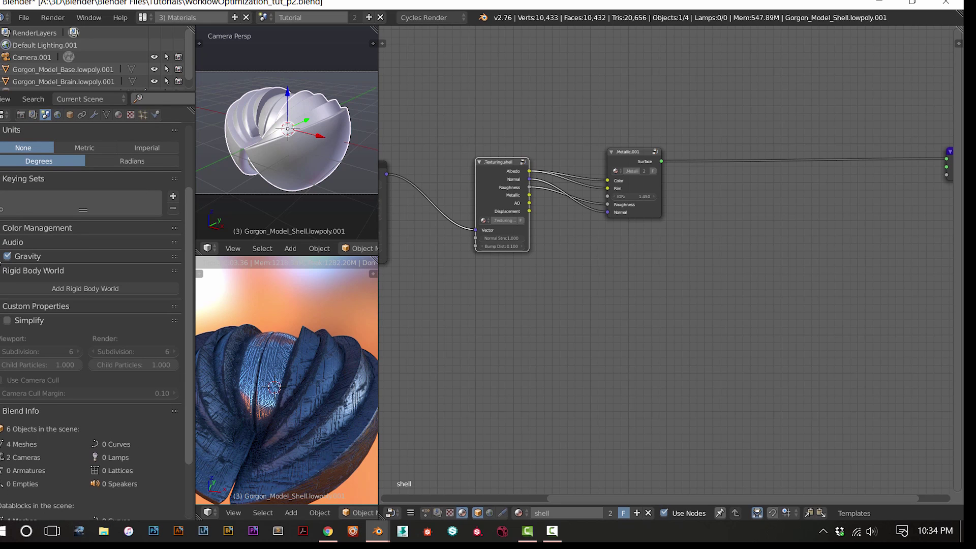
Expand the scene's Color Management section and set the scene units to Metric, briefly trying Imperial in between
left_click(2, 228)
scroll(80, 311, "up", 5)
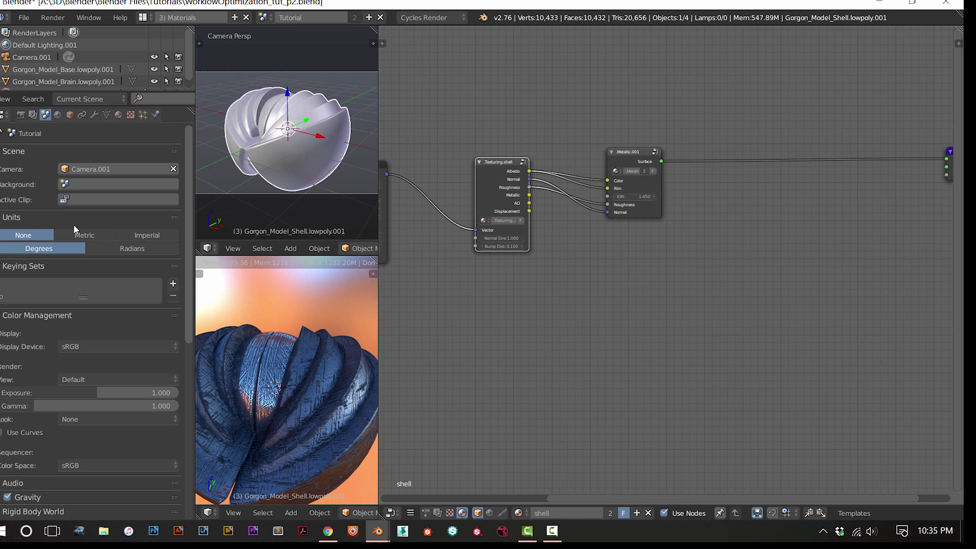
left_click(100, 233)
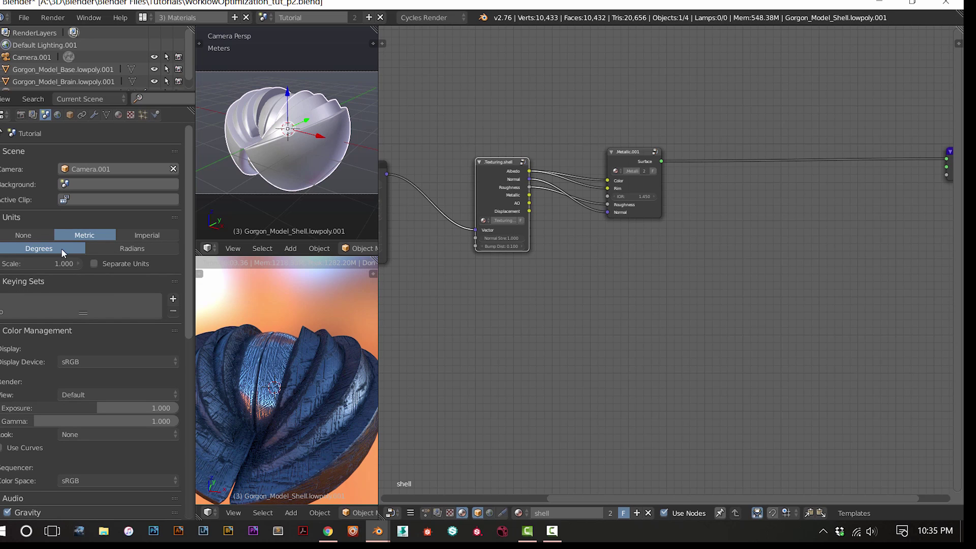
left_click(153, 234)
left_click(85, 235)
Collapse the scene's Units section
left_click(11, 219)
left_click(11, 219)
left_click(34, 213)
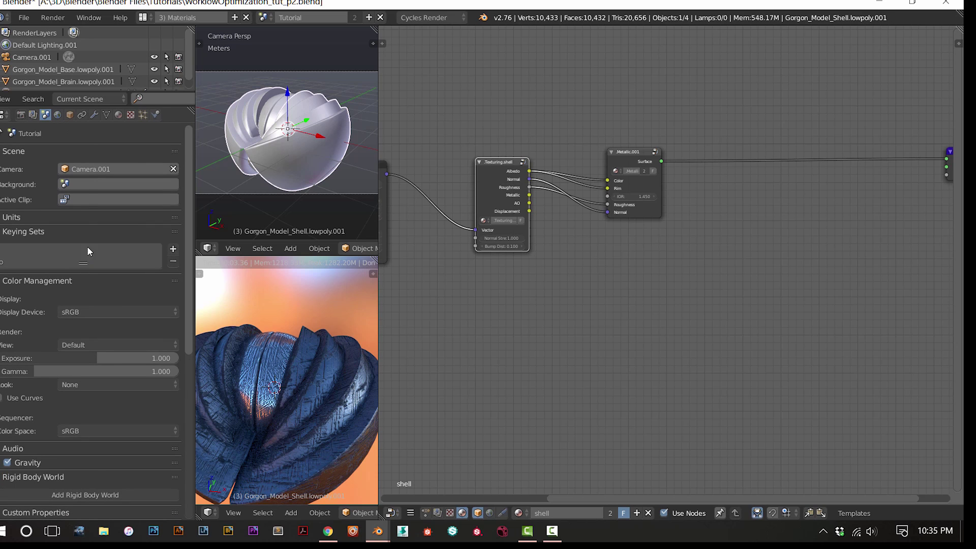
Expand the Passes section in the render layer properties and switch back to the render properties
left_click(33, 115)
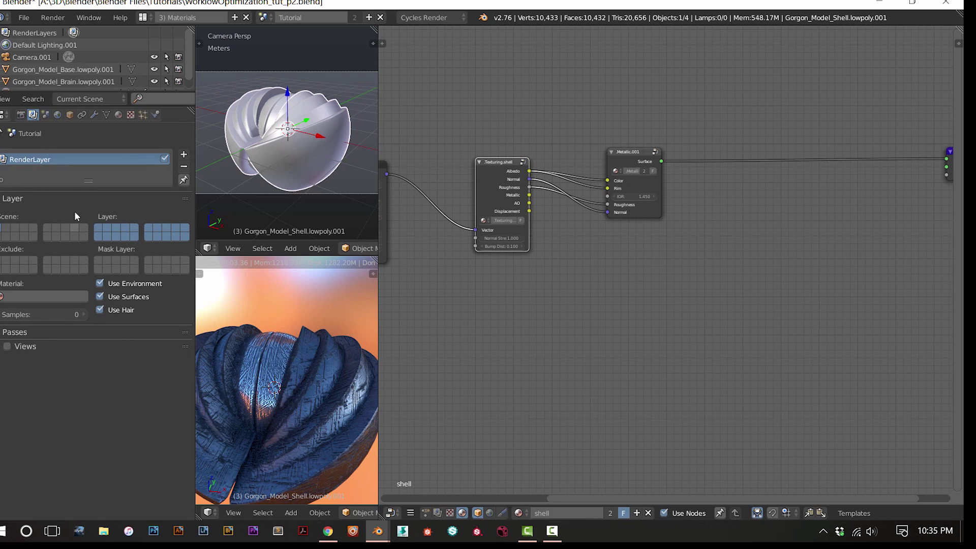
left_click(16, 332)
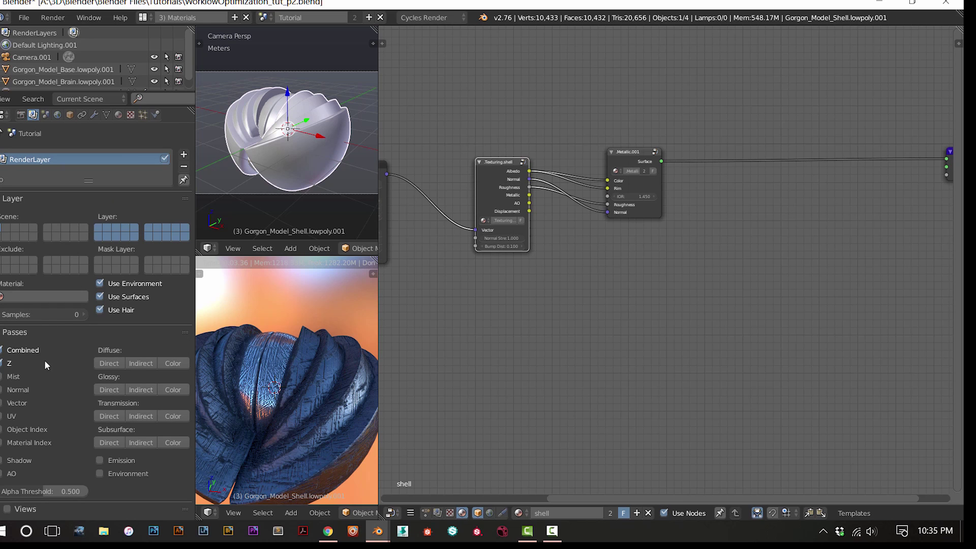
left_click(21, 117)
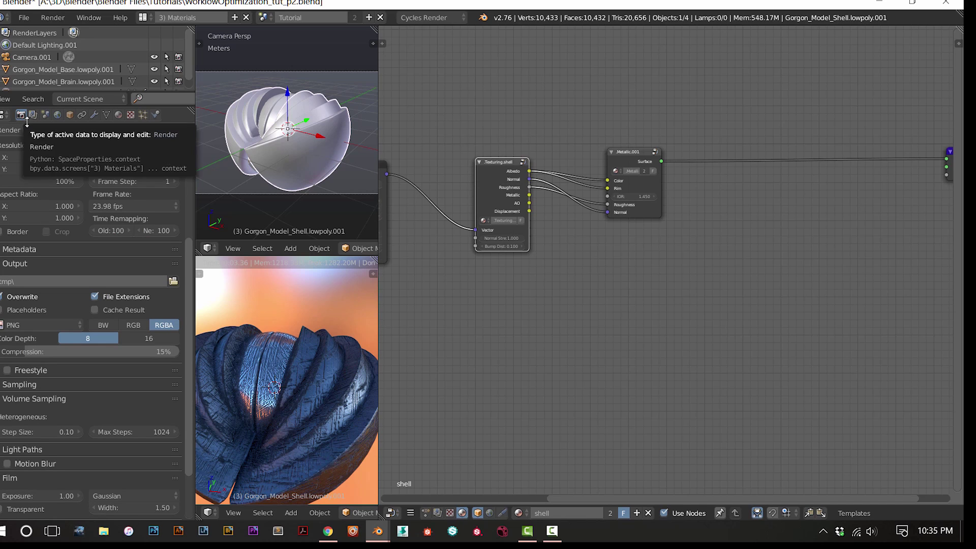
Switch to the 6) Compositing screen layout and make Tutorial the active scene
left_click_drag(380, 249, 517, 249)
left_click(143, 18)
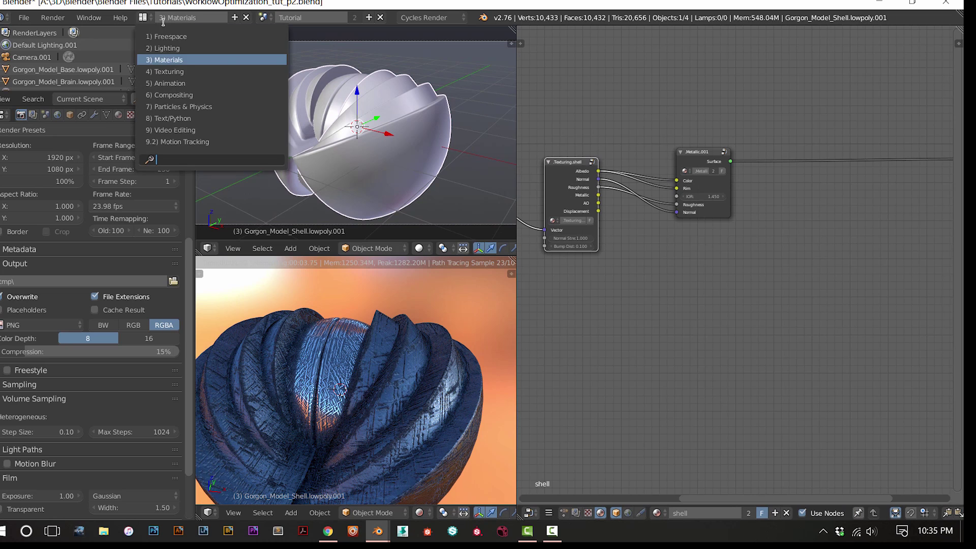
left_click(233, 98)
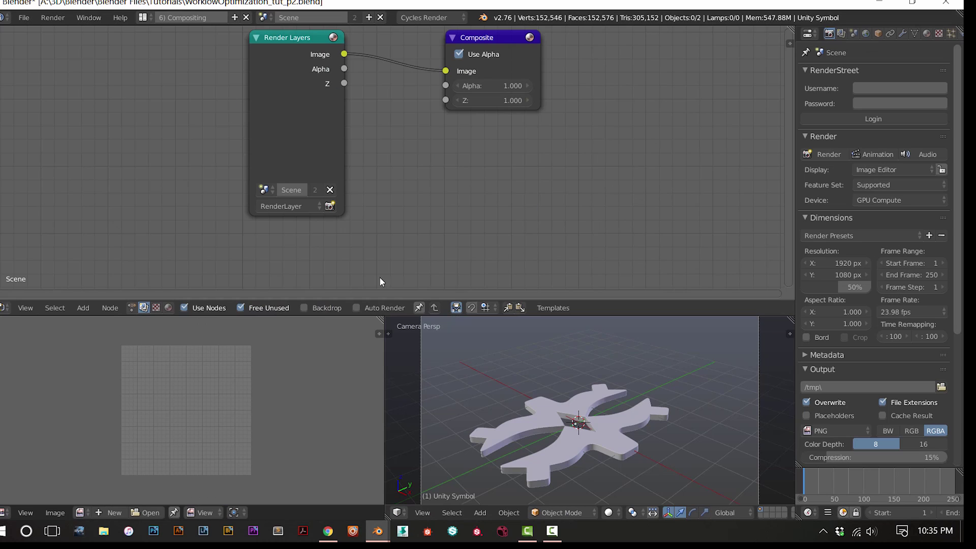
left_click(264, 17)
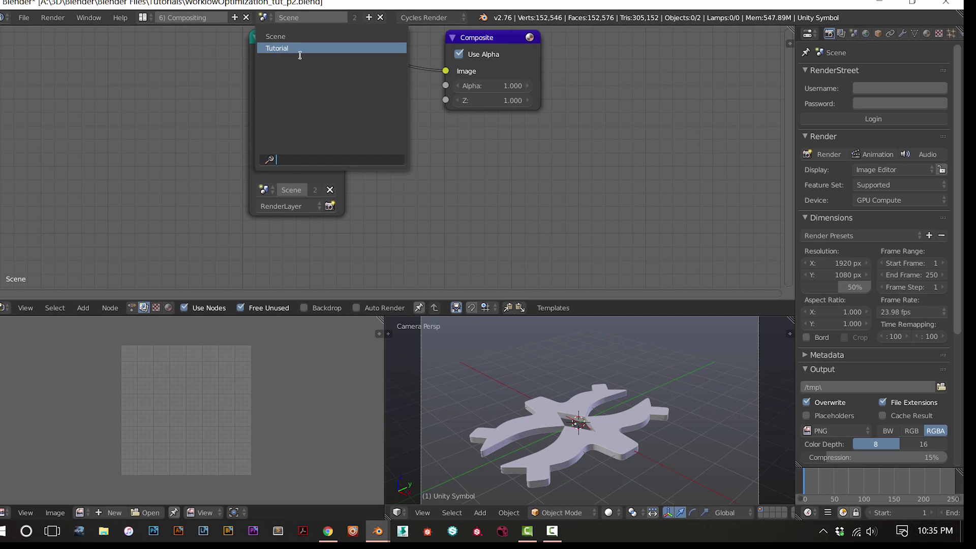
left_click(300, 47)
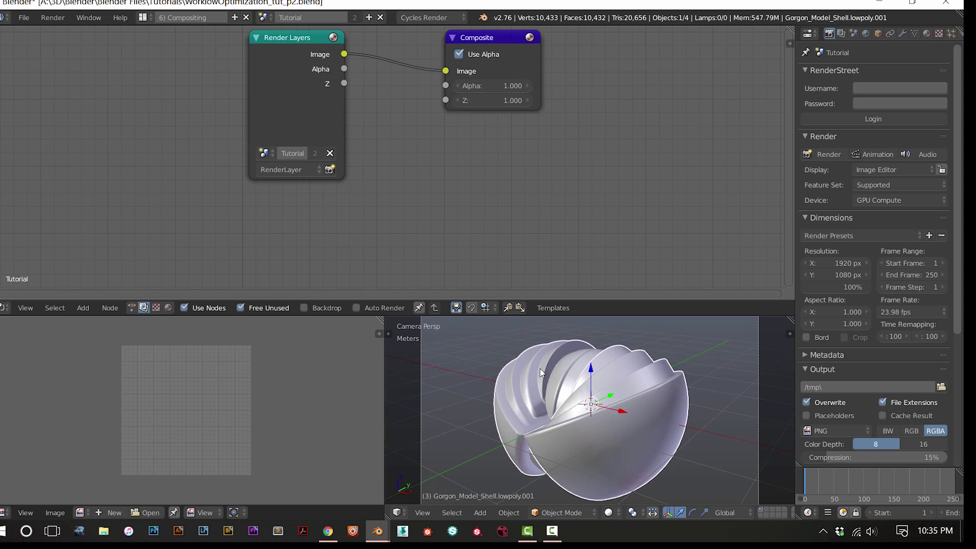
Show the camera viewport with rendered shading and widen the properties editor to fit its settings
key("shift+z")
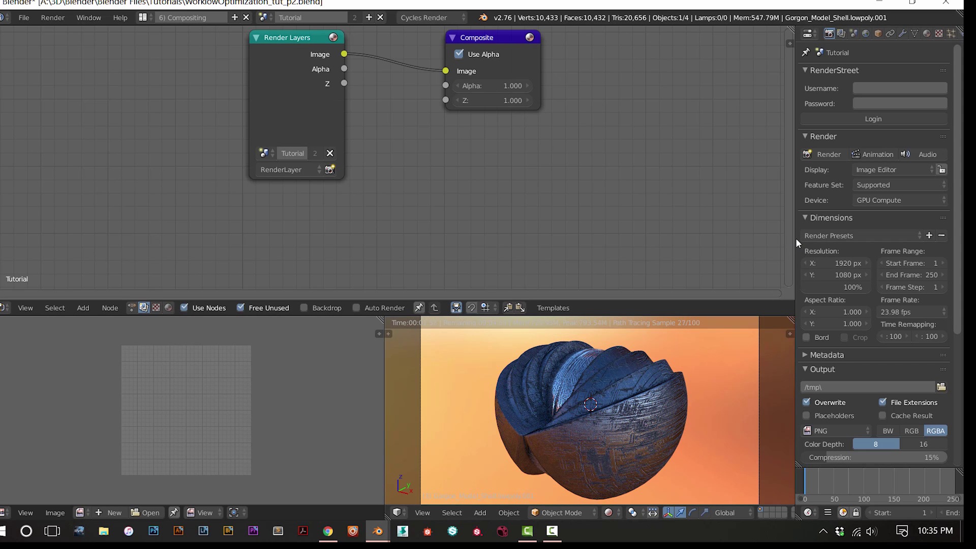
left_click_drag(796, 237, 680, 228)
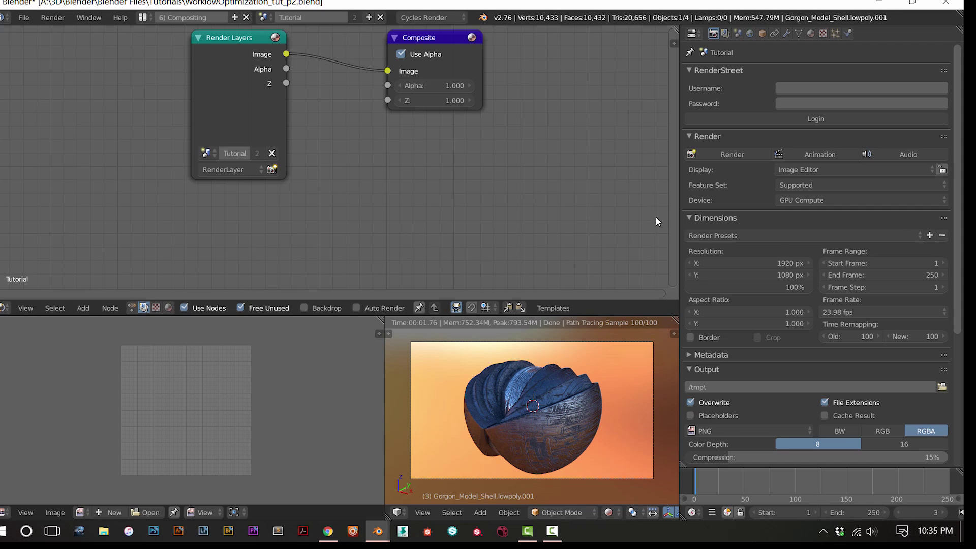
scroll(173, 447, "down", 3)
scroll(174, 447, "up", 7)
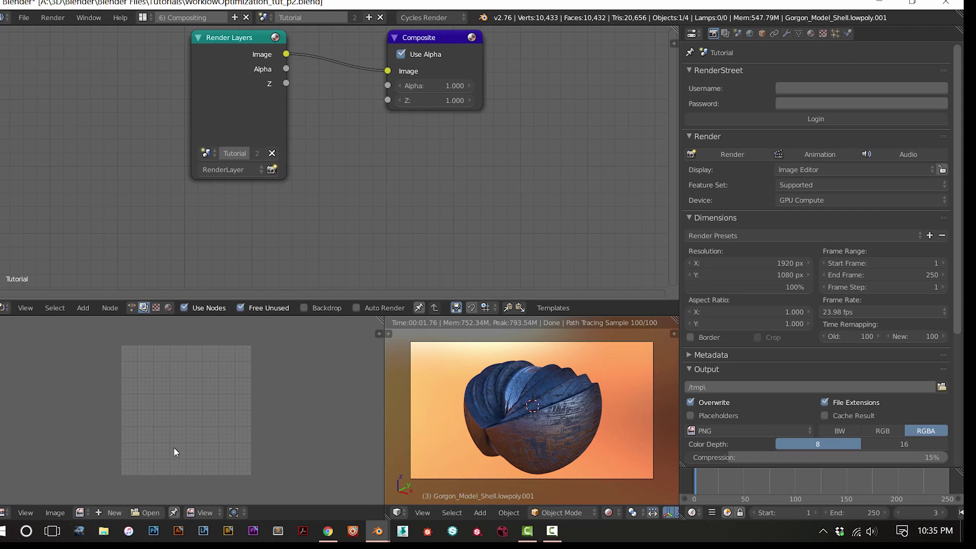
scroll(439, 431, "down", 3)
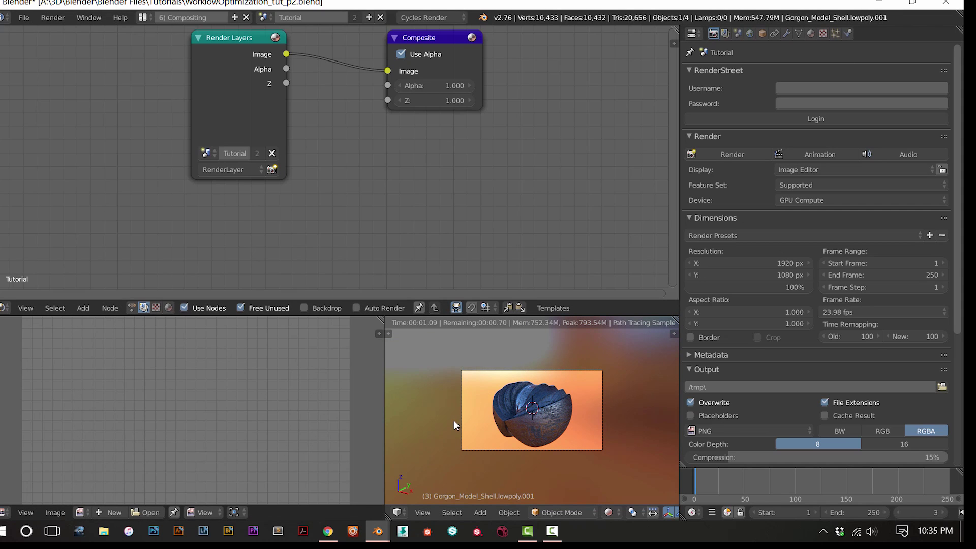
Start a render of the Tutorial scene's current frame and inspect the rendered tiles in the image editor
key("F12")
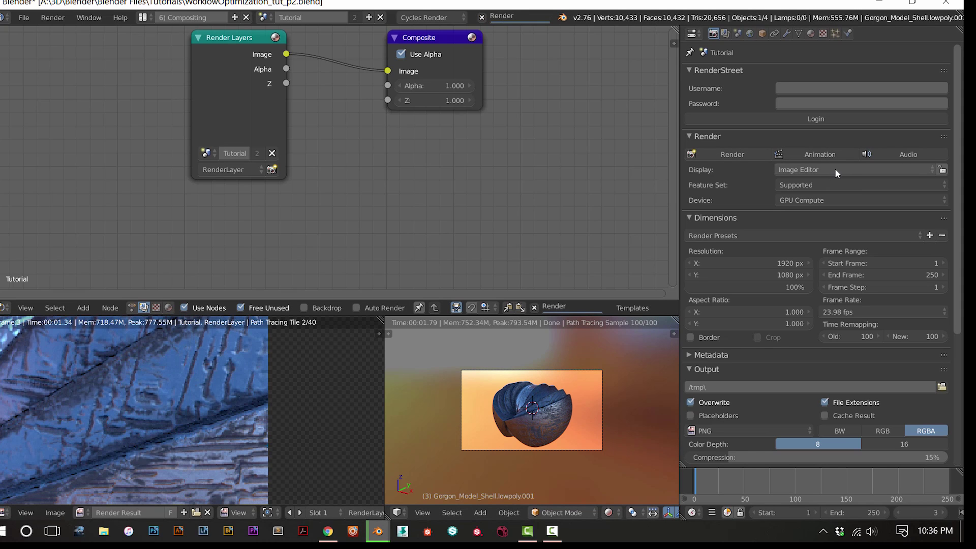
scroll(290, 414, "down", 6)
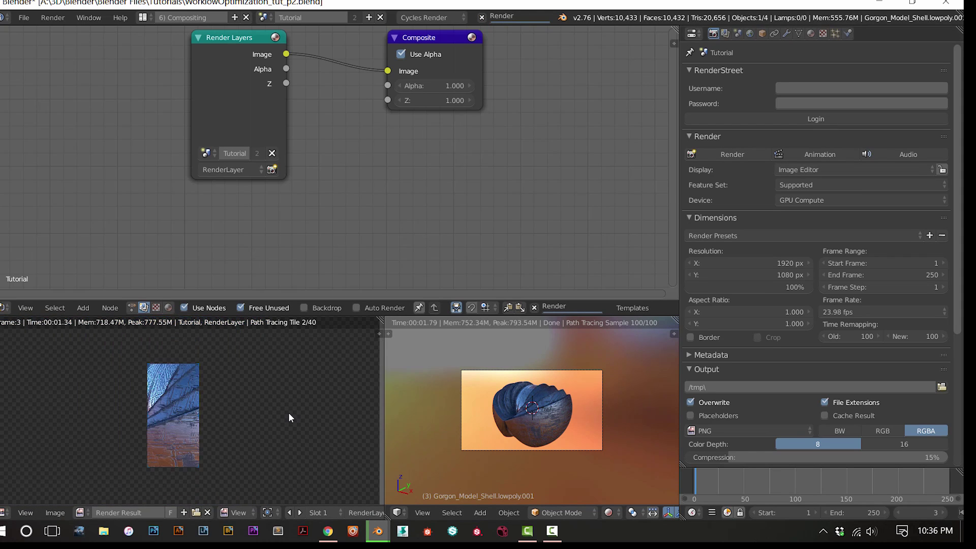
scroll(288, 413, "up", 3)
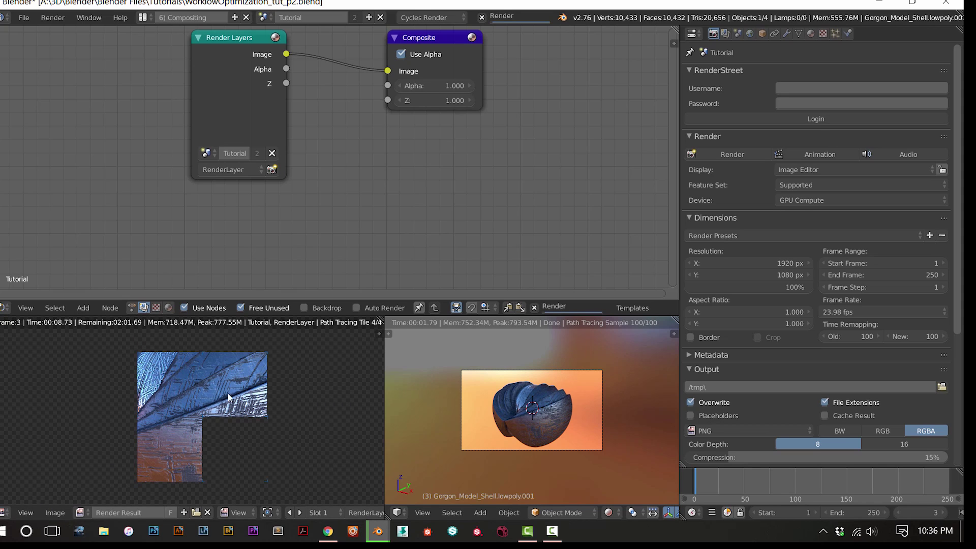
scroll(953, 184, "down", 5)
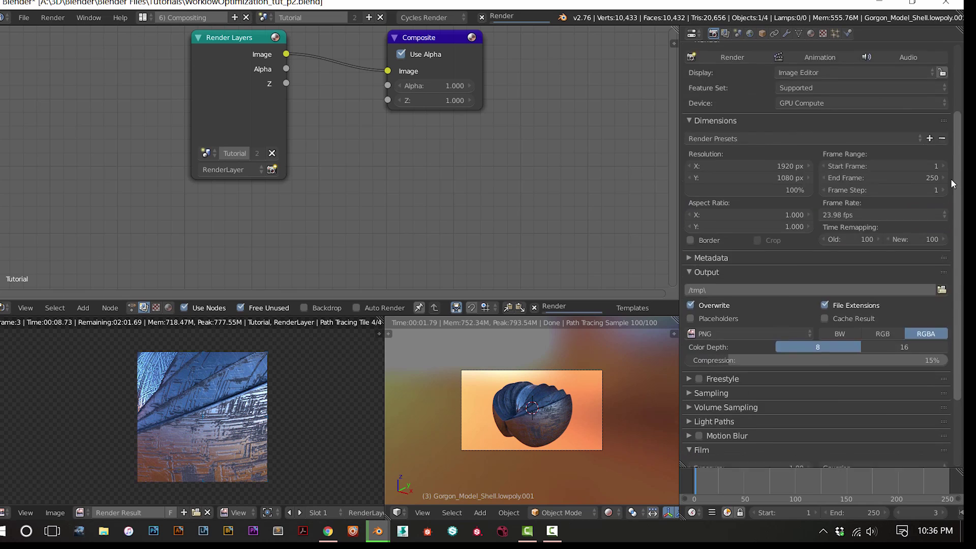
scroll(954, 184, "up", 5)
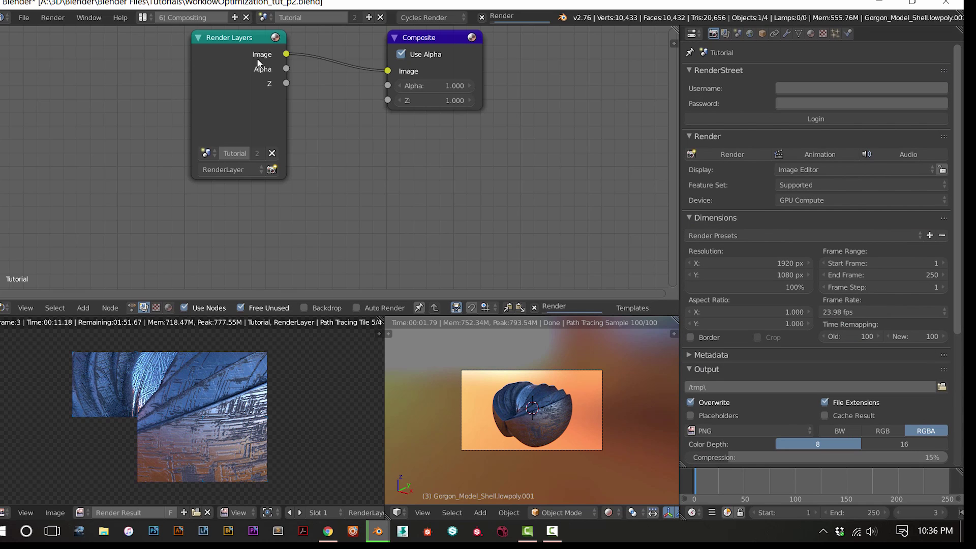
left_click(438, 53)
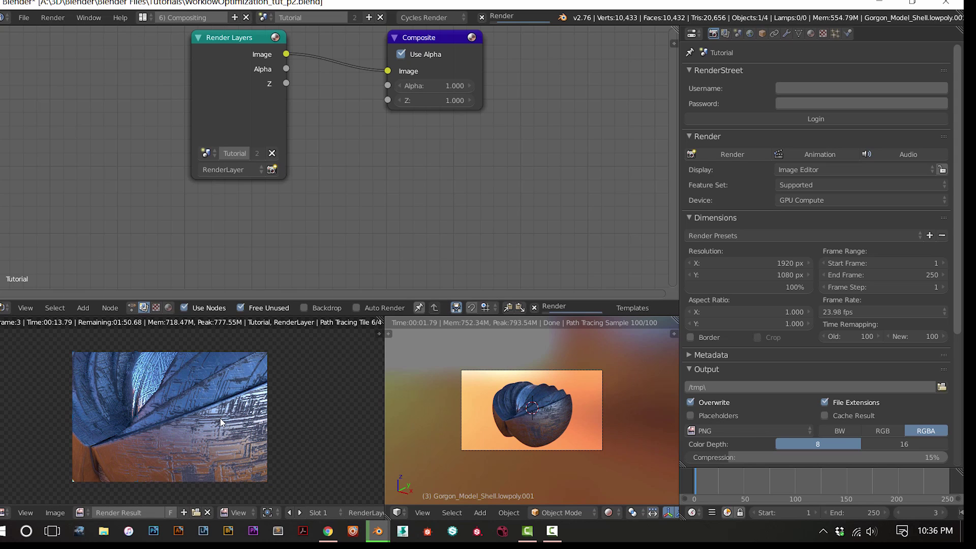
scroll(563, 394, "up", 2)
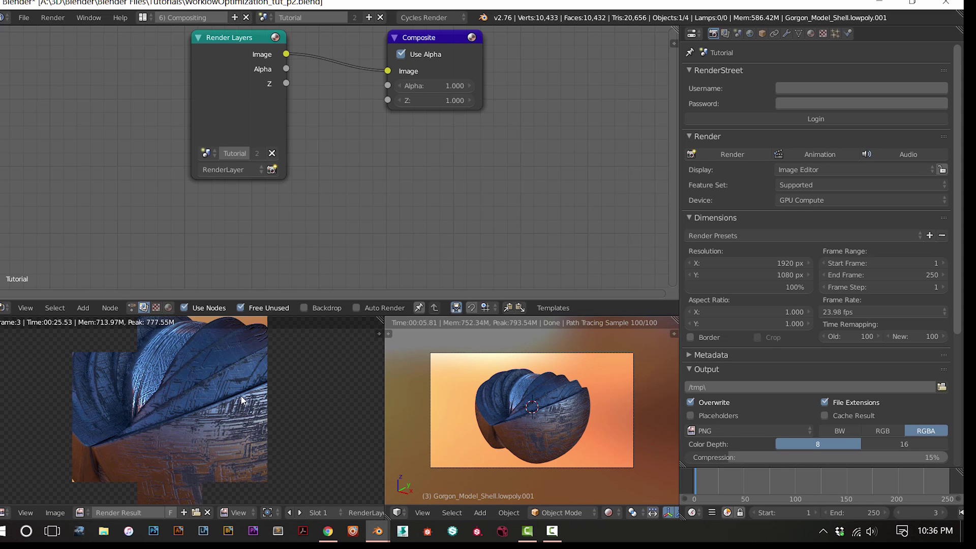
scroll(241, 413, "down", 2)
scroll(241, 412, "up", 2)
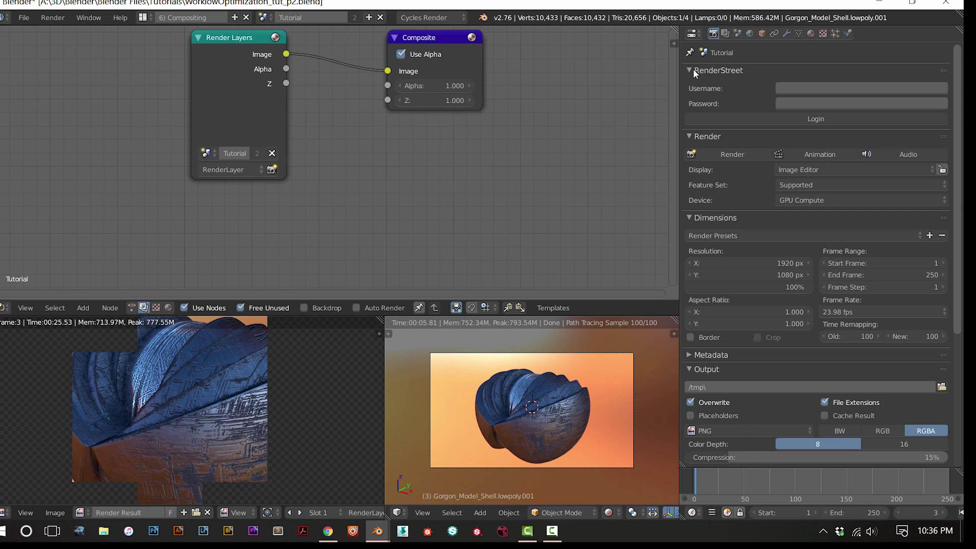
Space the Render Layers and Composite nodes further apart in the compositor
left_click_drag(214, 102, 206, 117)
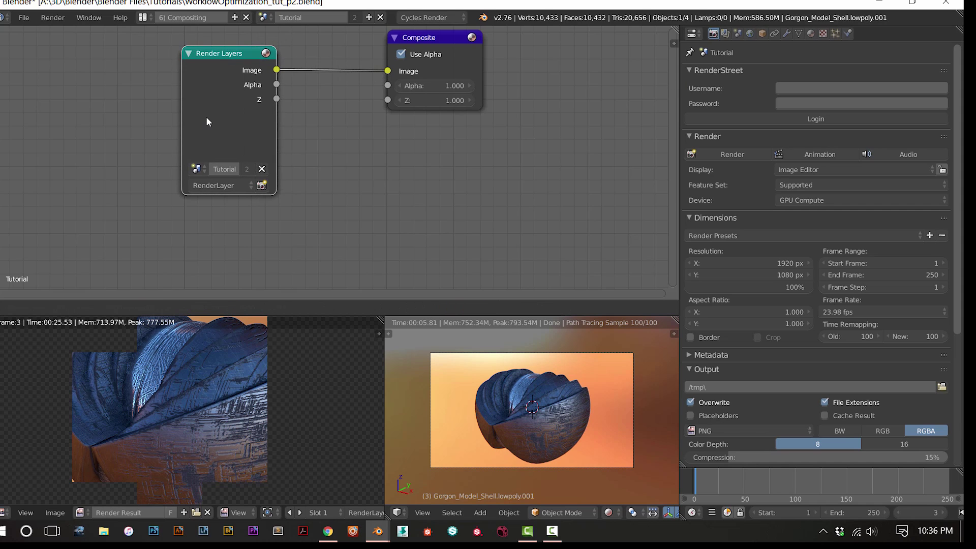
left_click_drag(475, 69, 495, 67)
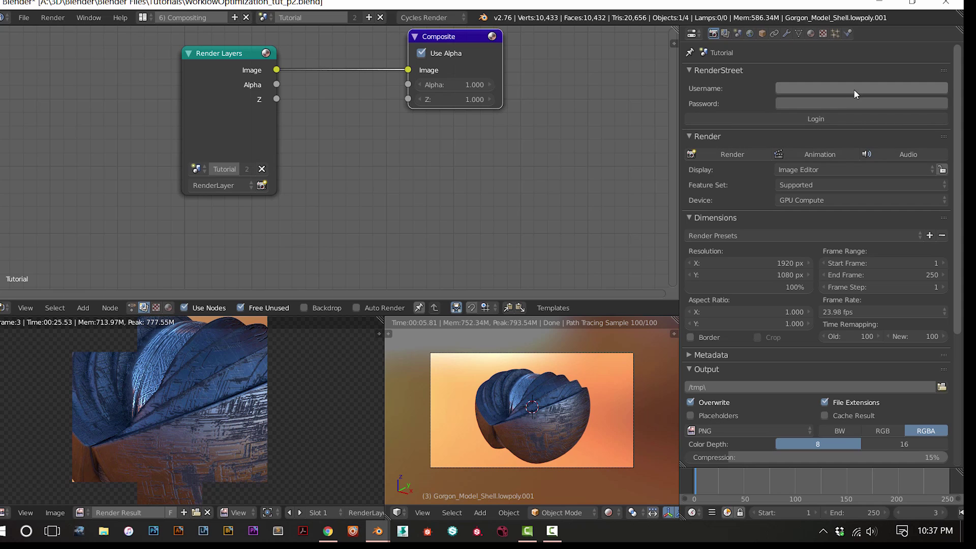
Collapse the RenderStreet section and look through the remaining render settings
left_click(689, 71)
left_click(690, 71)
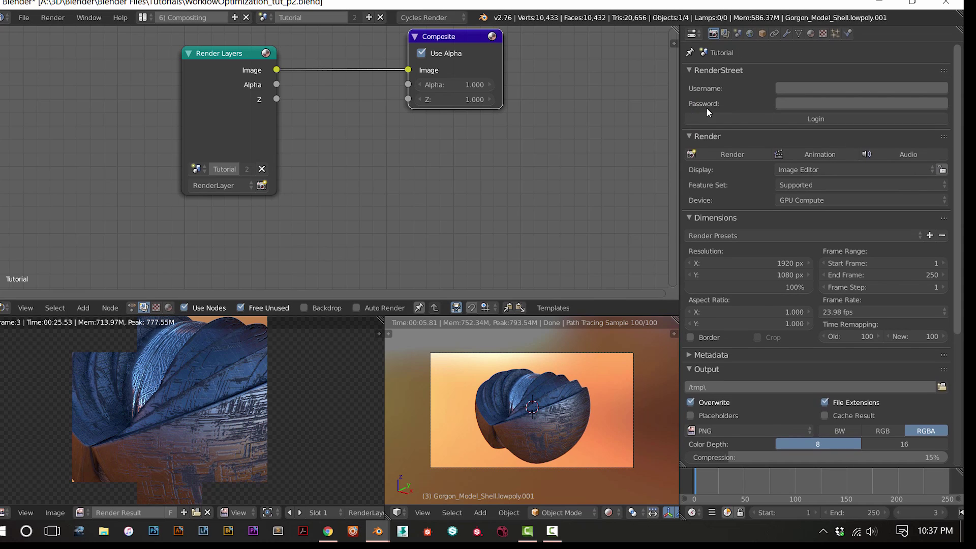
scroll(963, 156, "down", 2)
scroll(962, 155, "up", 2)
scroll(961, 124, "down", 5)
scroll(961, 124, "up", 5)
left_click(743, 71)
scroll(949, 256, "down", 4)
scroll(949, 255, "up", 4)
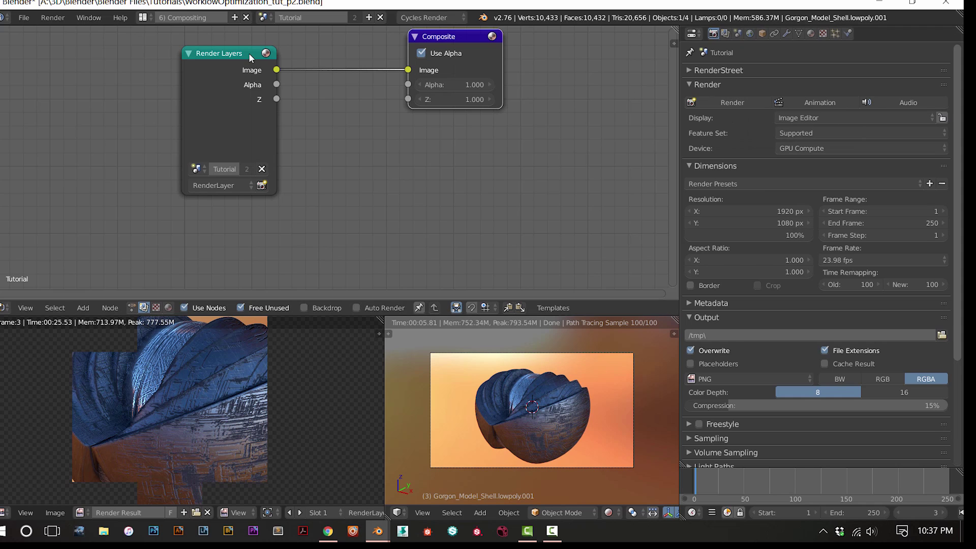
Check the Performance and Grease Pencil settings in the compositor's properties region and hide the region again
left_click(672, 42)
scroll(617, 184, "down", 10)
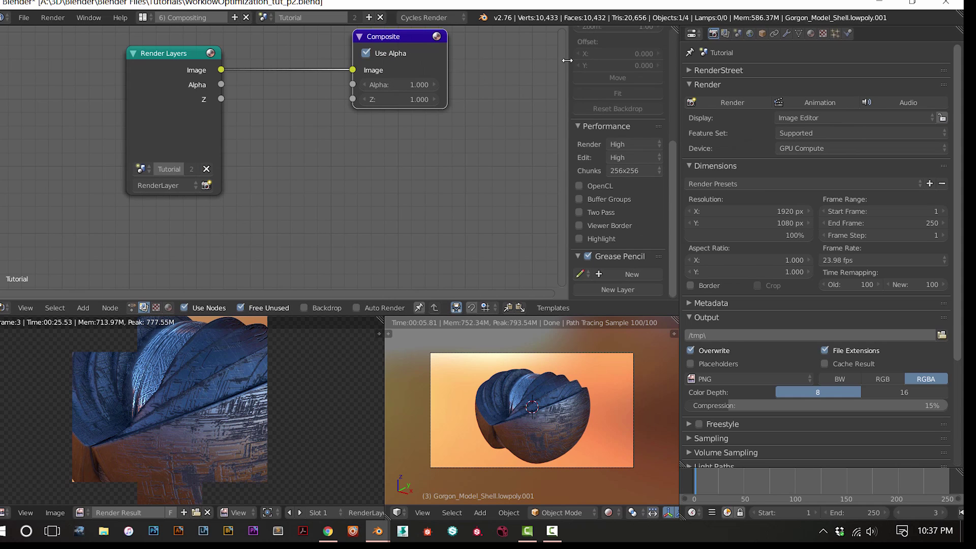
left_click_drag(570, 47, 709, 51)
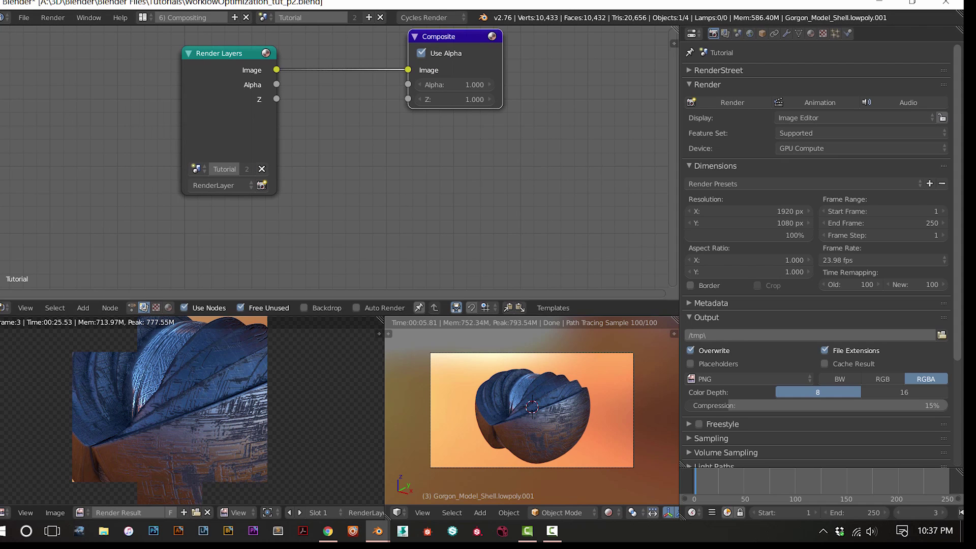
Open the user preferences and search the input key bindings for "screen"
key("ctrl+alt+u")
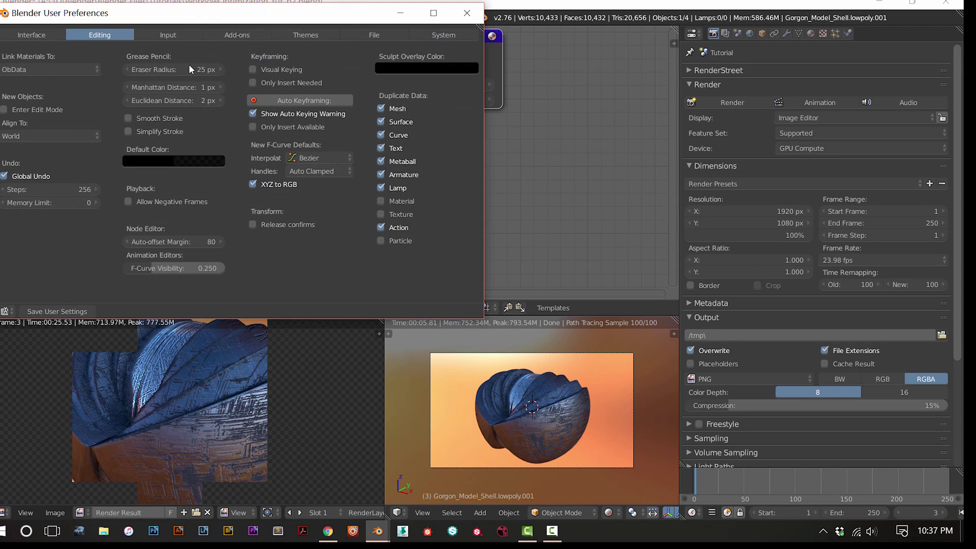
left_click(164, 35)
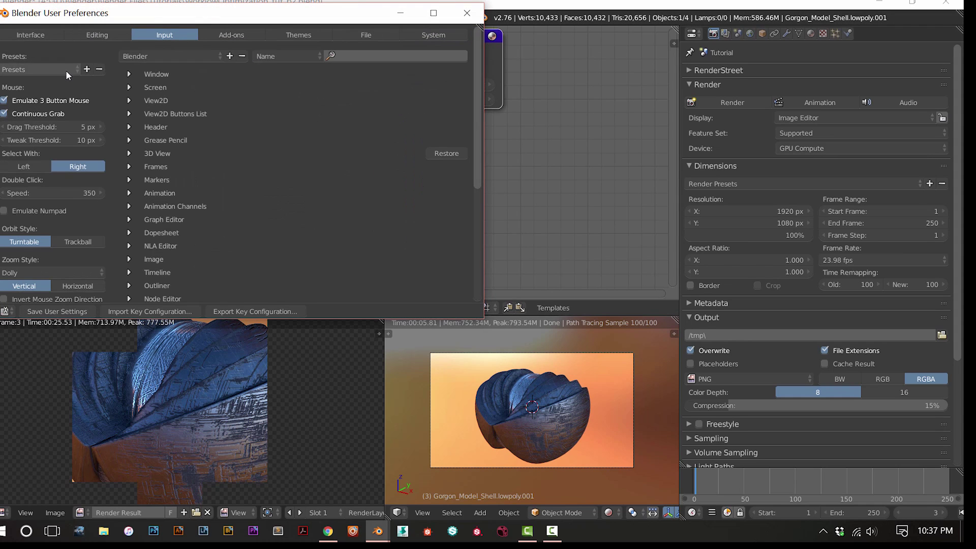
left_click(361, 59)
type("screen")
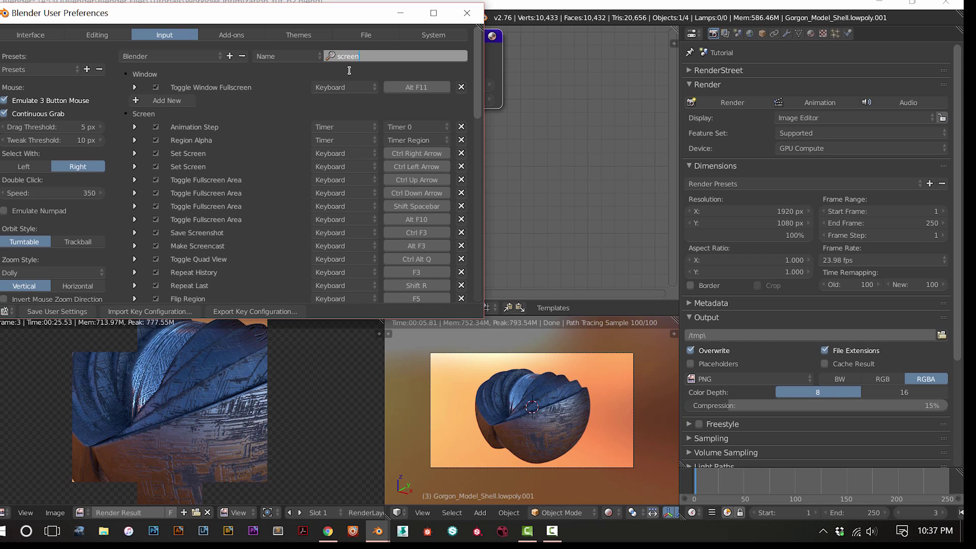
Search the add-ons for "screen", enable 3D View: Screencast Keys and close the user preferences
left_click(231, 35)
left_click(232, 35)
left_click(17, 54)
type("screen")
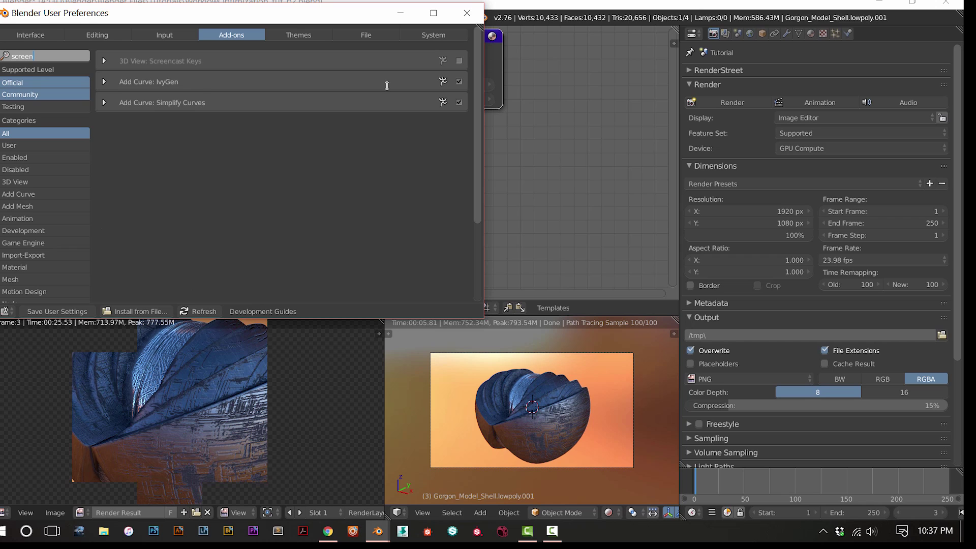
left_click(460, 59)
left_click(458, 60)
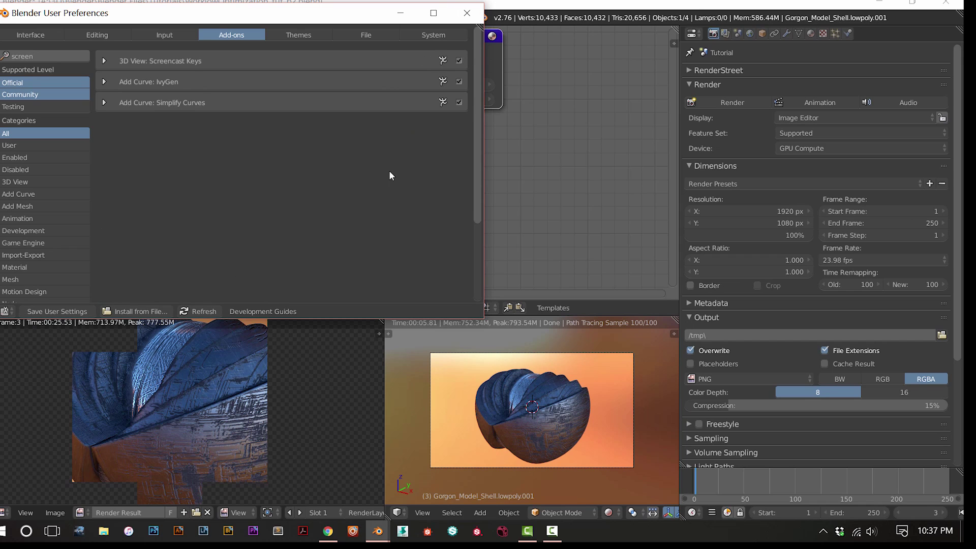
left_click(466, 13)
Start the Screencast Keys display from the 3D view's properties region and hide the region again
left_click(673, 44)
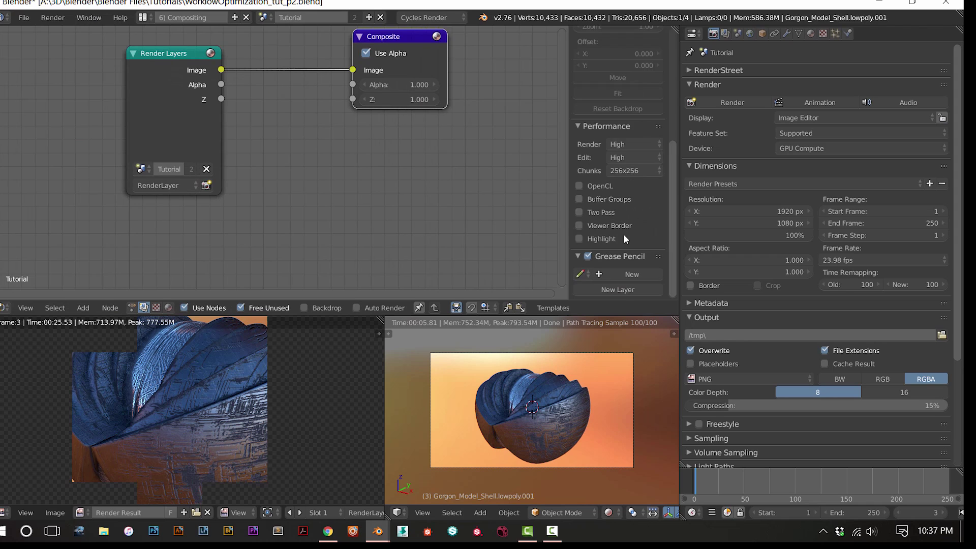
scroll(622, 225, "up", 8)
key("n")
key("n")
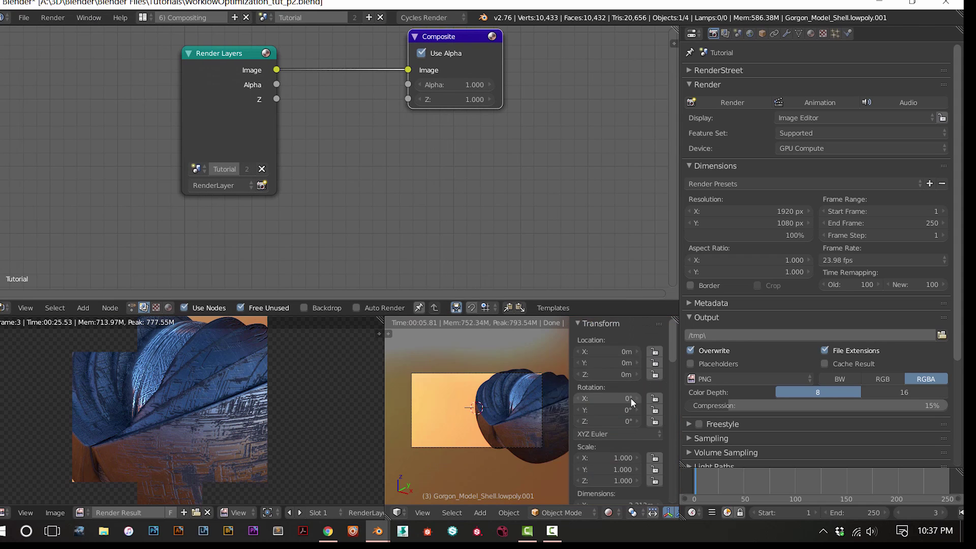
scroll(641, 402, "down", 10)
scroll(641, 488, "down", 5)
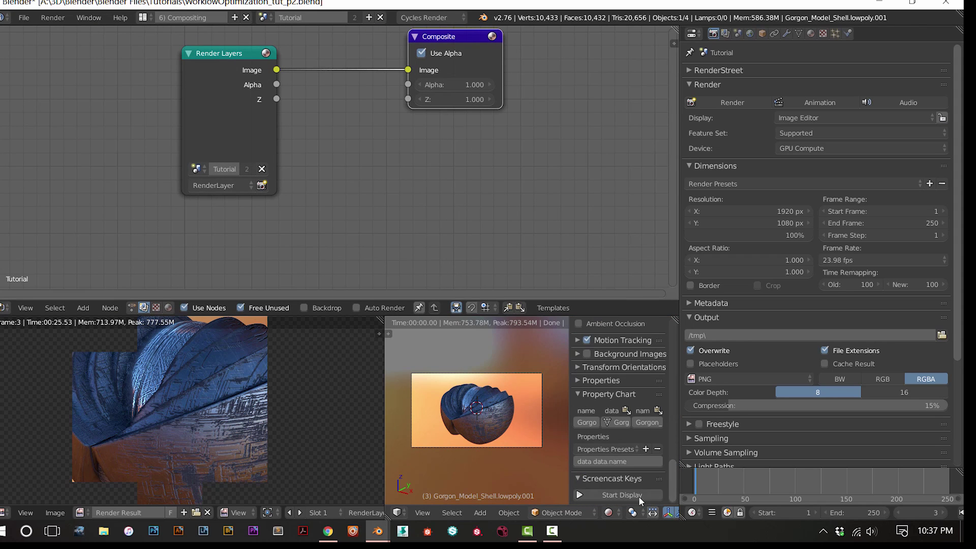
key("n")
Look through the Node, Backdrop and Performance settings in the compositor's properties region and hide the region
scroll(342, 279, "down", 1)
scroll(342, 279, "down", 2)
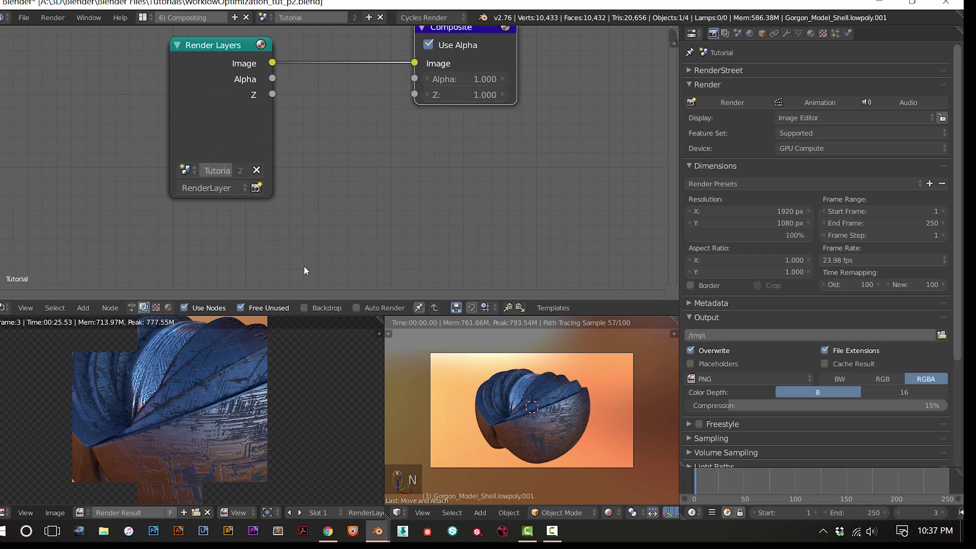
key("n")
key("n")
key("n")
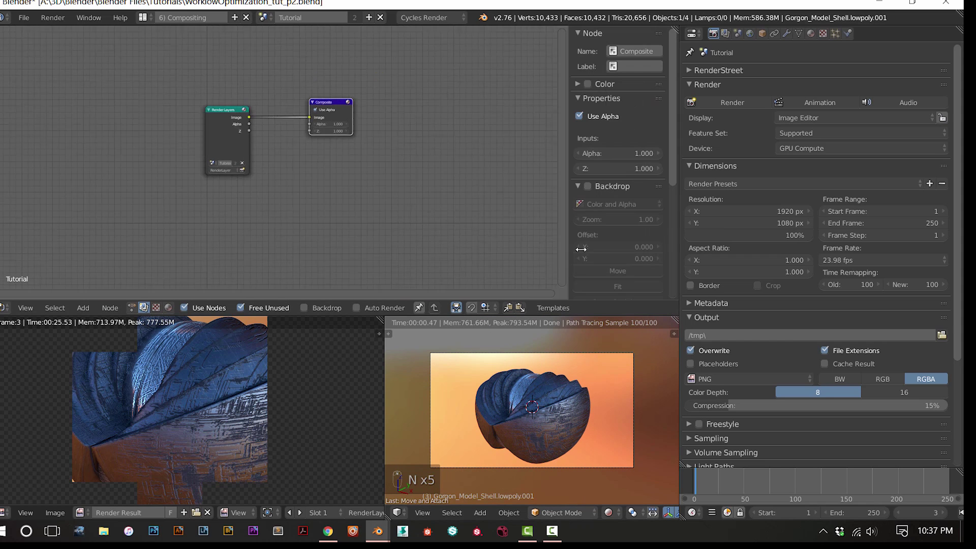
scroll(523, 258, "down", 1)
scroll(630, 228, "down", 6)
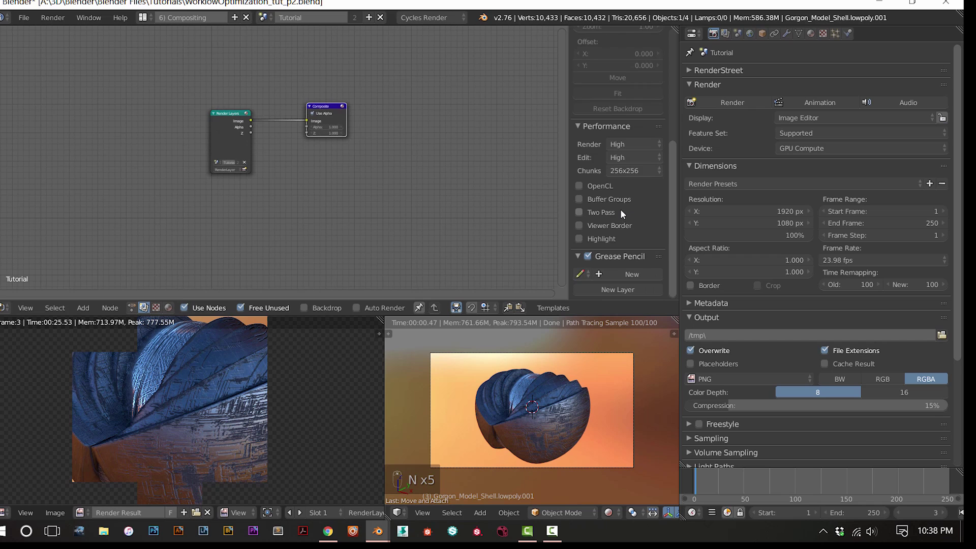
key("n")
Check the Grease Pencil tools in the compositor's tool shelf, recheck its properties region and hide both
key("t")
scroll(1, 239, "up", 3)
scroll(1, 239, "down", 7)
scroll(2, 244, "up", 2)
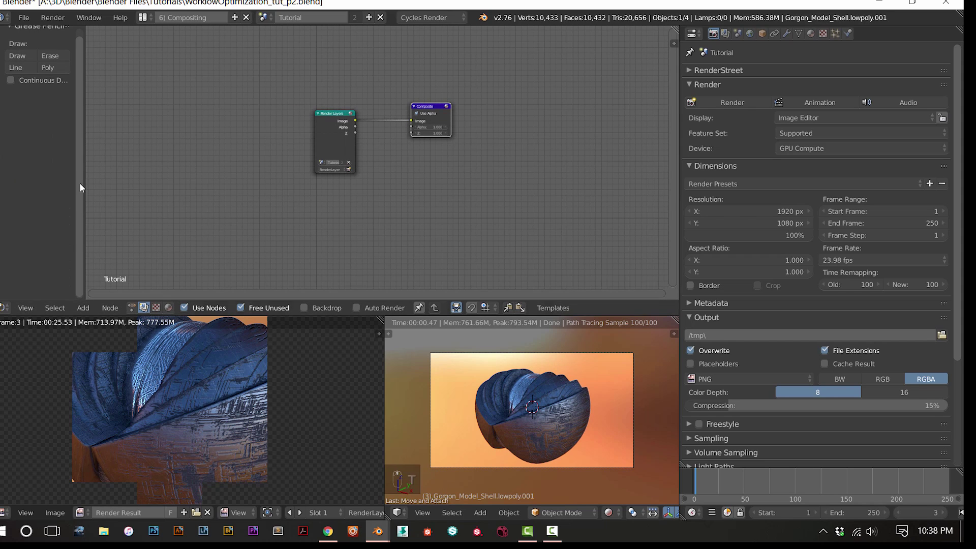
key("t")
key("n")
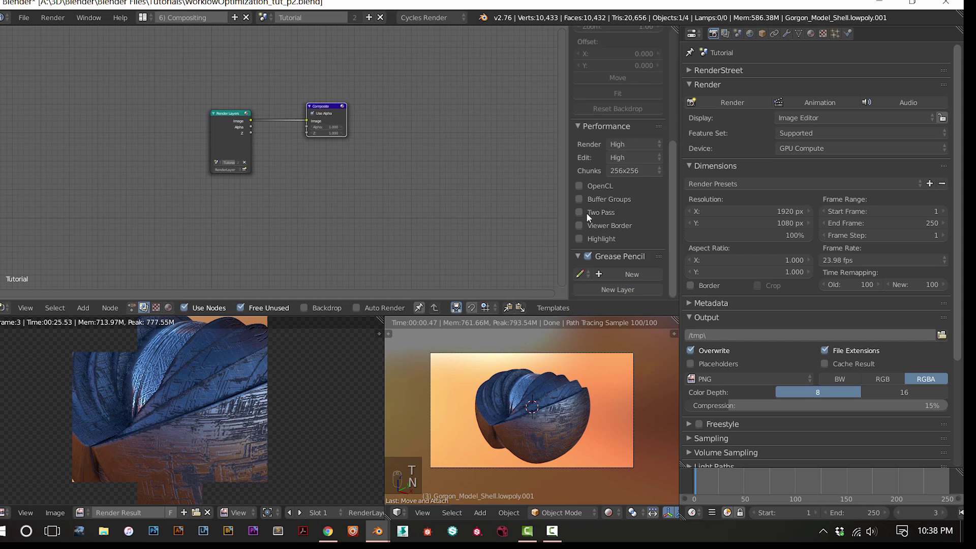
scroll(595, 242, "up", 5)
key("n")
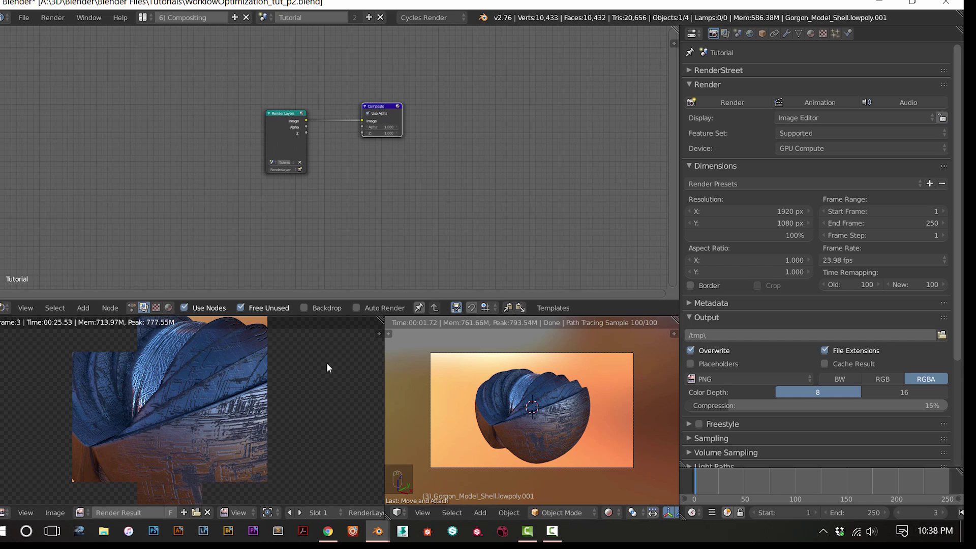
Look through the render result's Image and Game Properties settings in the image editor's properties region and hide the region
key("n")
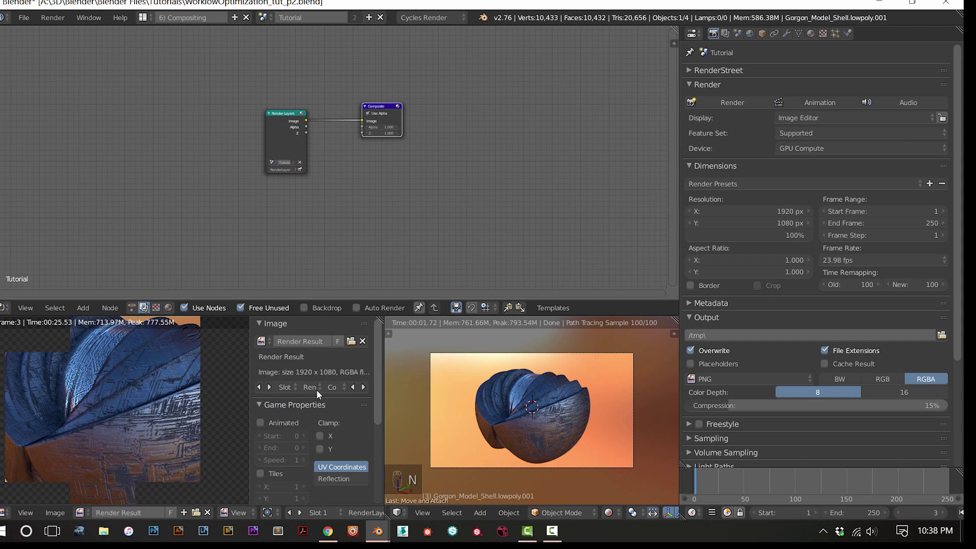
scroll(317, 399, "down", 6)
scroll(316, 402, "up", 5)
key("n")
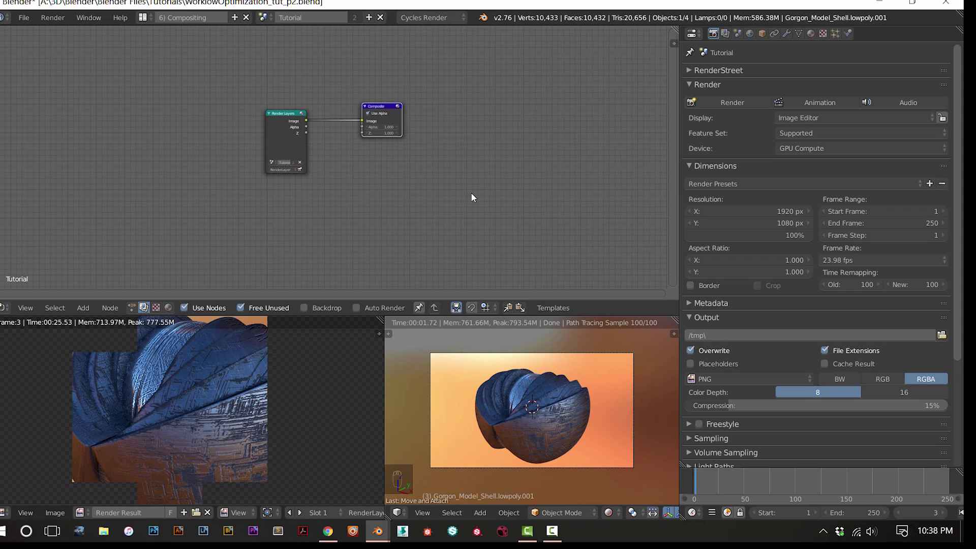
Start rendering the current frame, dismiss the desktop notification and stop the render partway
key("F12")
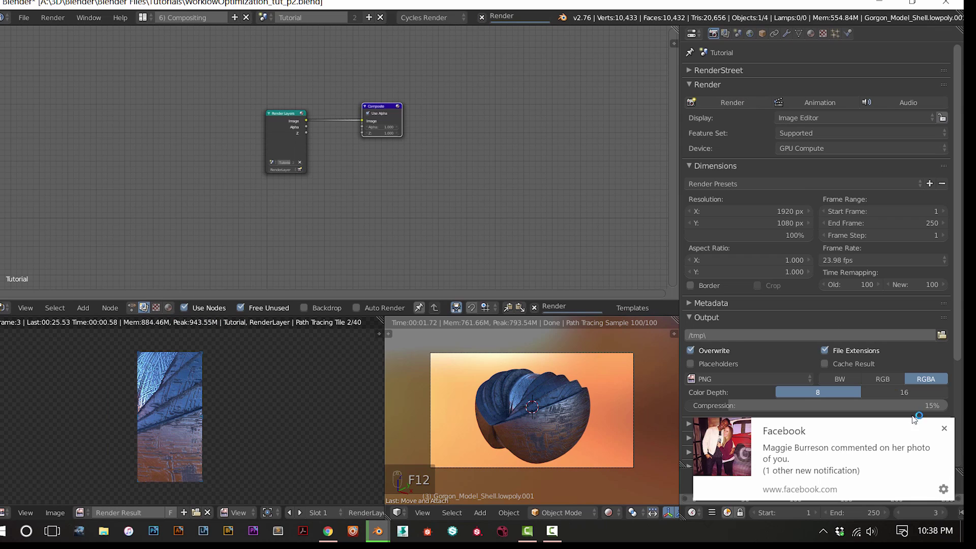
left_click(945, 429)
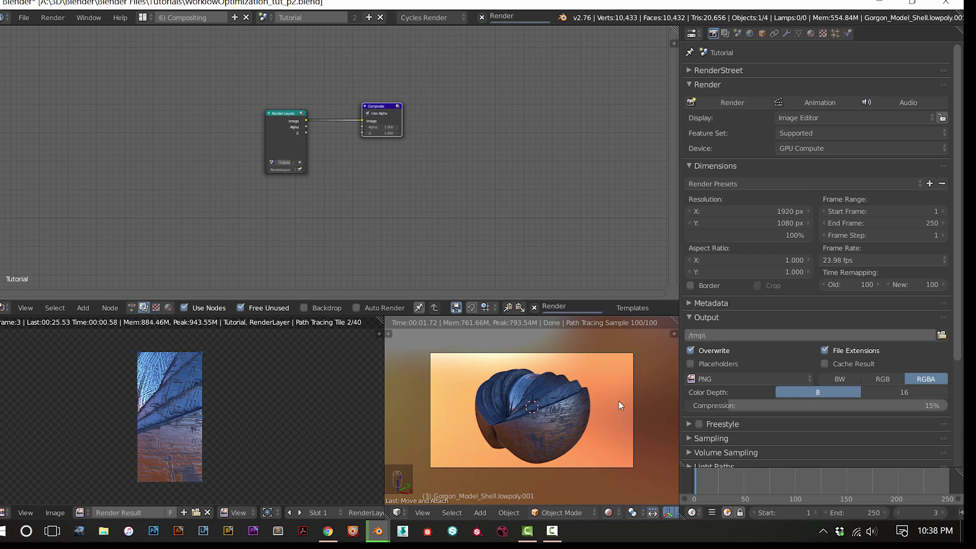
key("Escape")
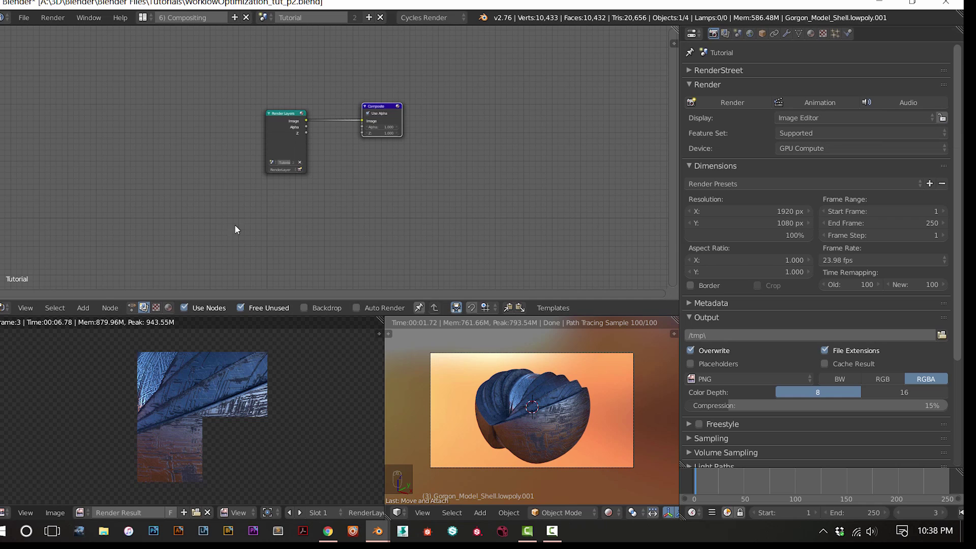
Switch the compositor area to the Video Sequence Editor and fit the whole frame range in it
left_click(3, 308)
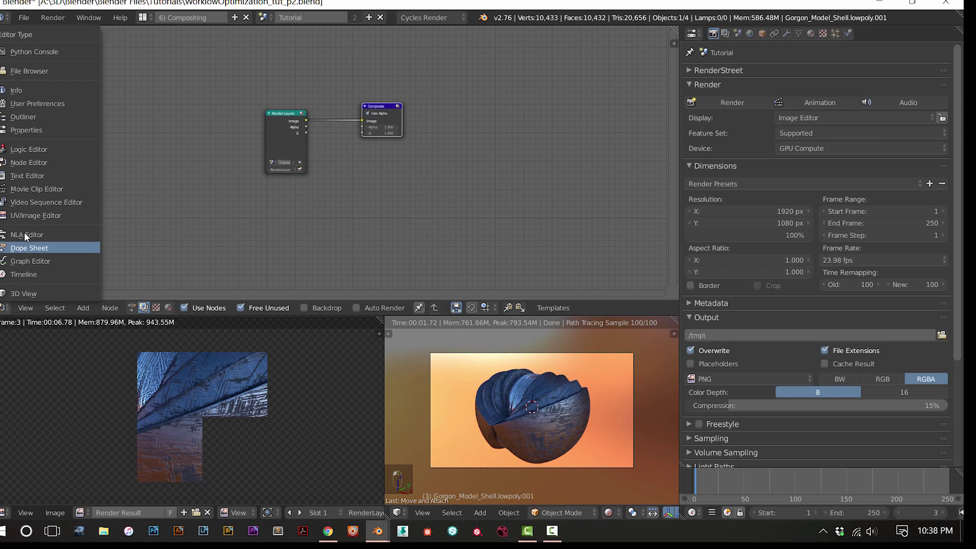
left_click(44, 202)
key("Home")
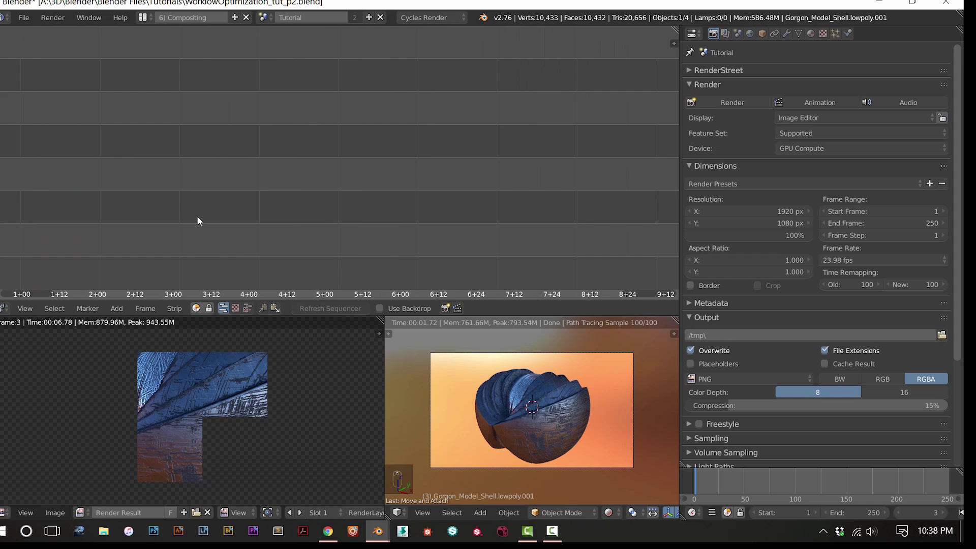
scroll(197, 216, "down", 3)
scroll(238, 256, "down", 3)
key("Home")
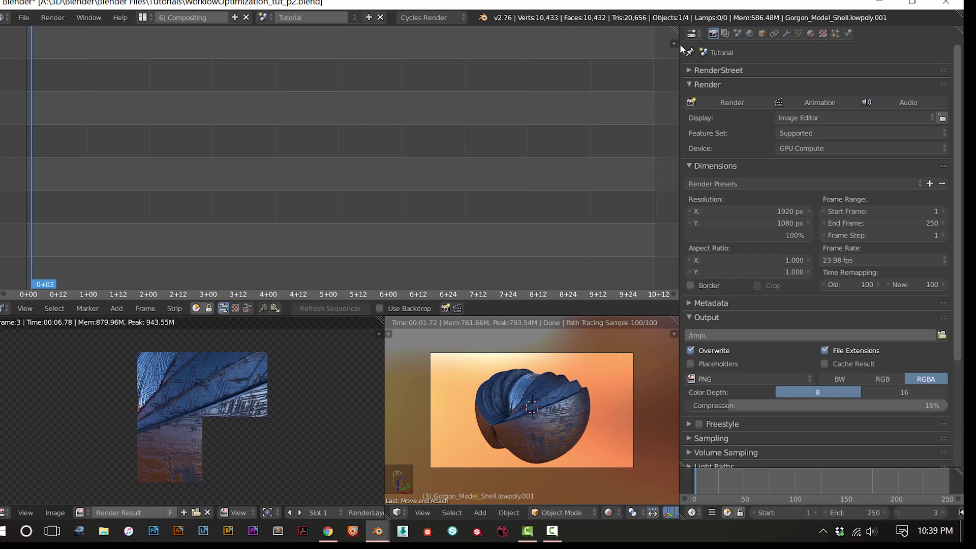
Switch the area back to the Node Editor and get a closer look at the compositing nodes and the shell model
left_click(3, 310)
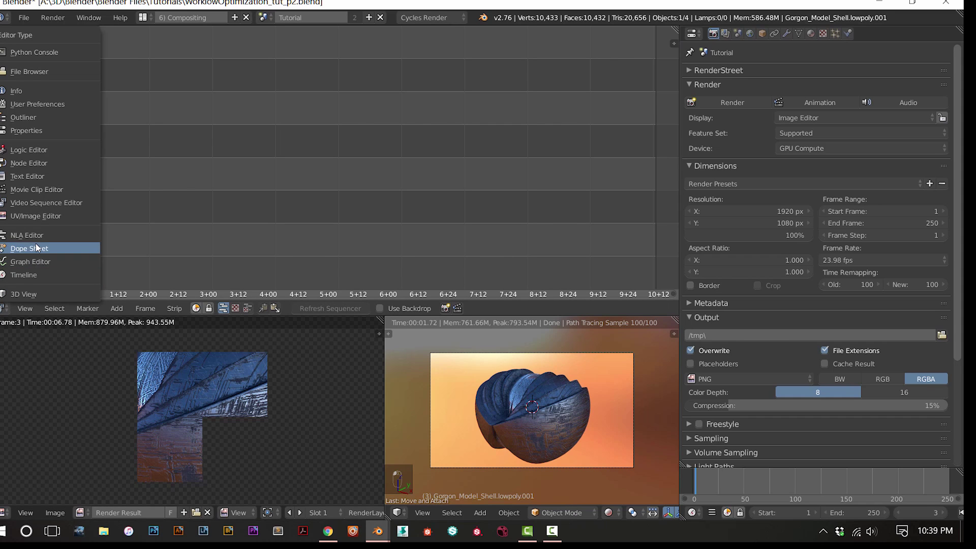
left_click(48, 163)
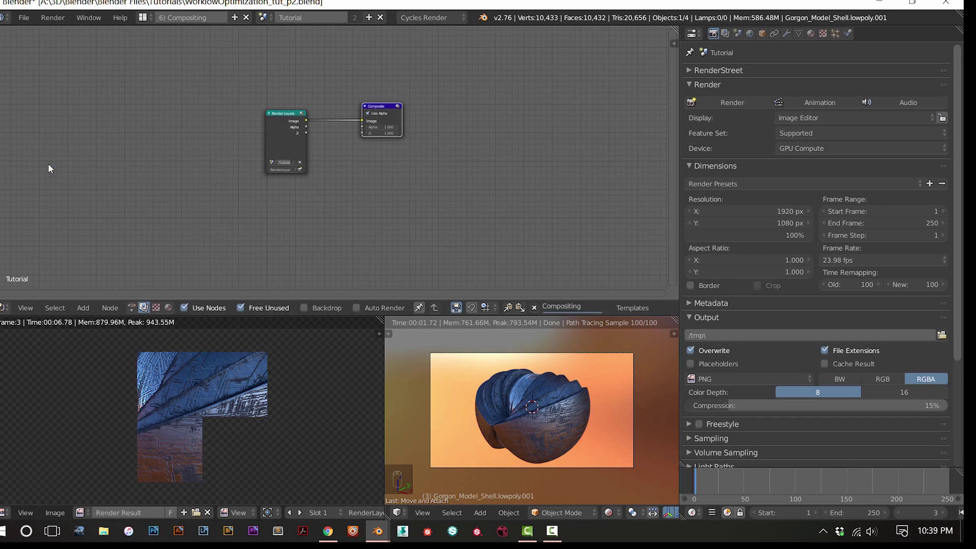
scroll(264, 163, "up", 11)
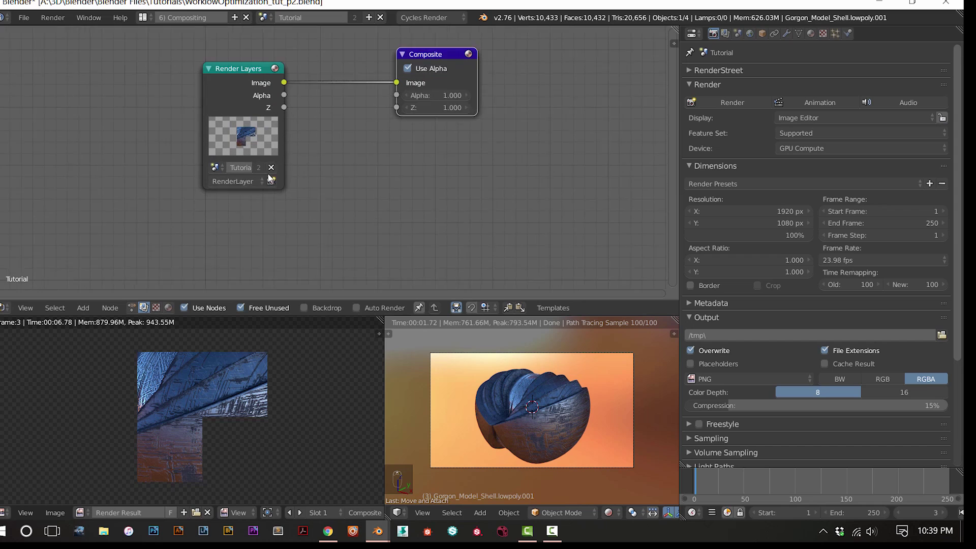
middle_click_drag(323, 211, 339, 235)
scroll(300, 414, "down", 2)
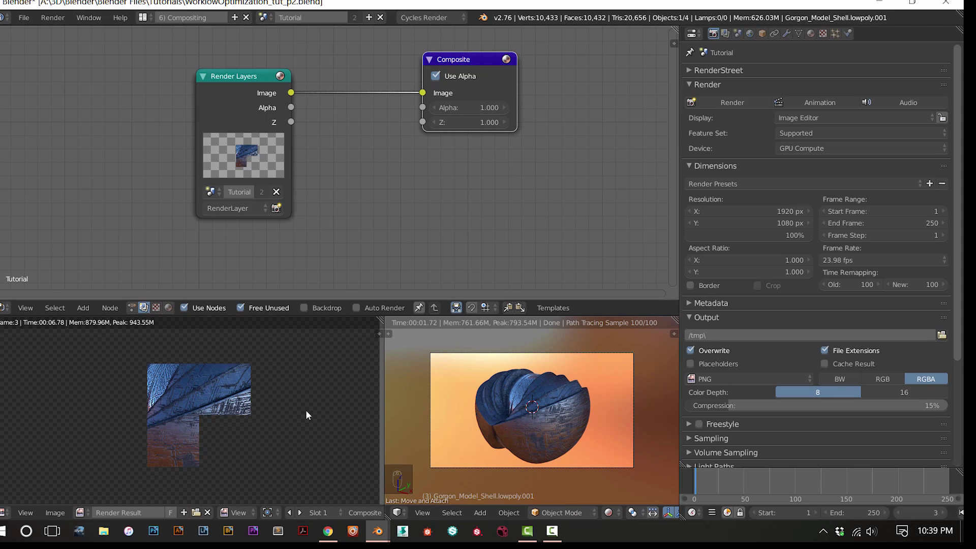
scroll(570, 424, "up", 3)
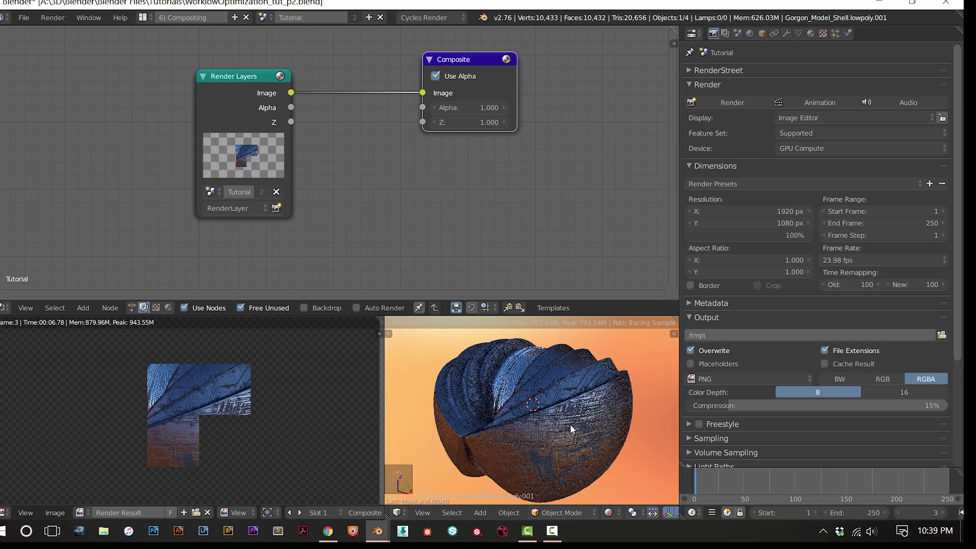
scroll(569, 426, "down", 1)
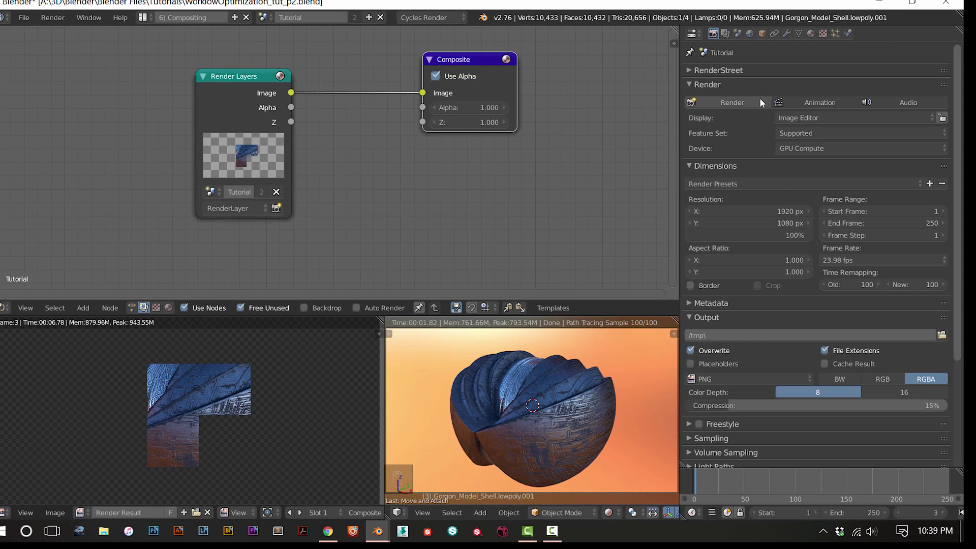
Review the render settings and the available render presets without applying a preset
left_click(865, 112)
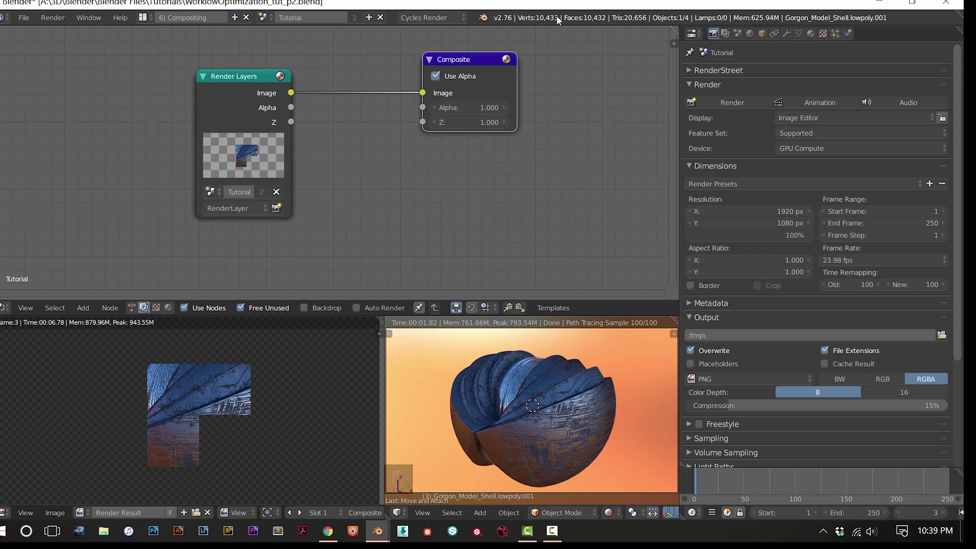
scroll(705, 195, "down", 6)
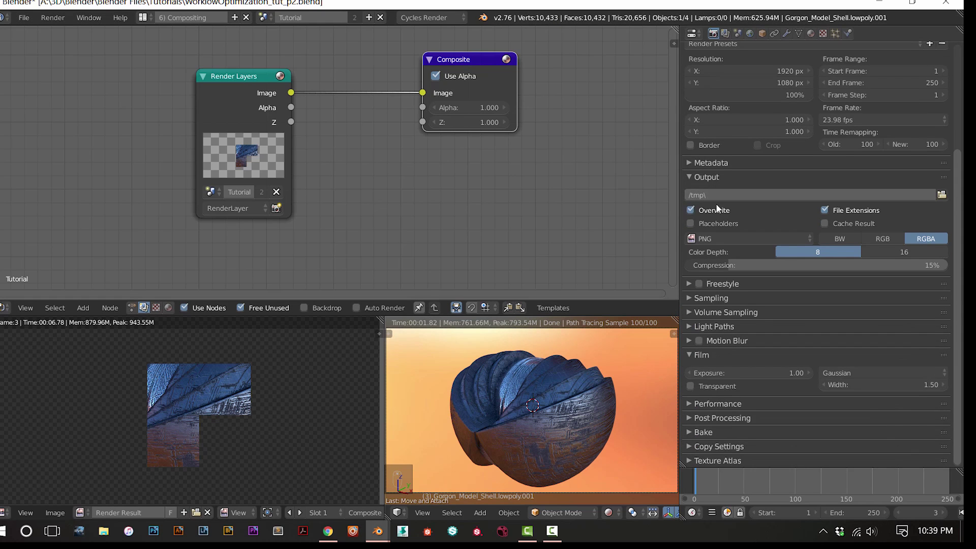
scroll(727, 207, "up", 6)
left_click(731, 183)
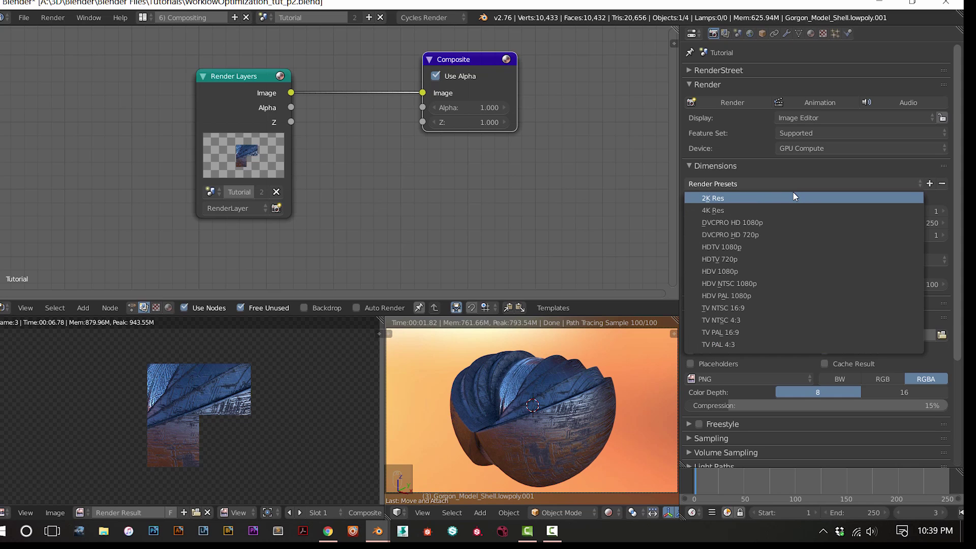
left_click(871, 250)
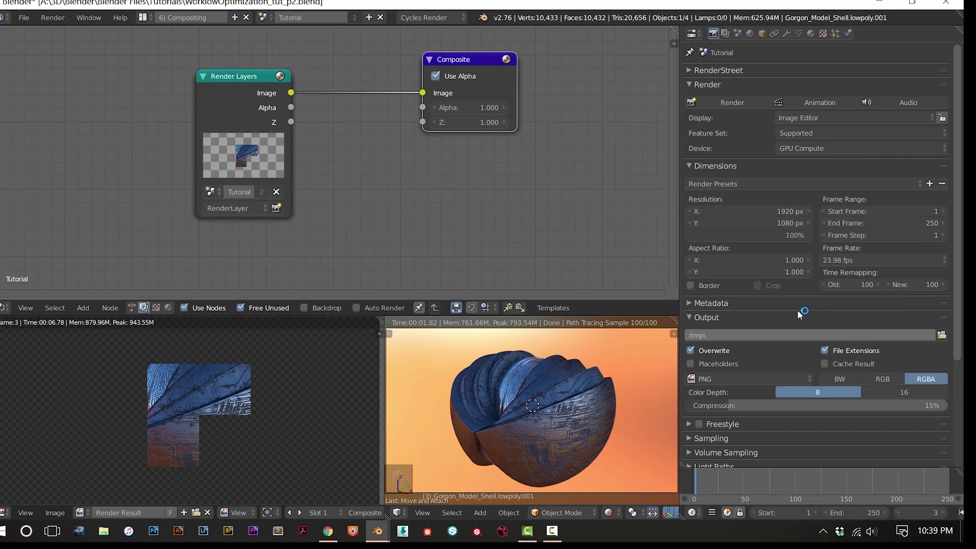
mouse_move(797, 235)
left_mouse_down()
mouse_move(728, 236)
mouse_move(814, 236)
left_mouse_up()
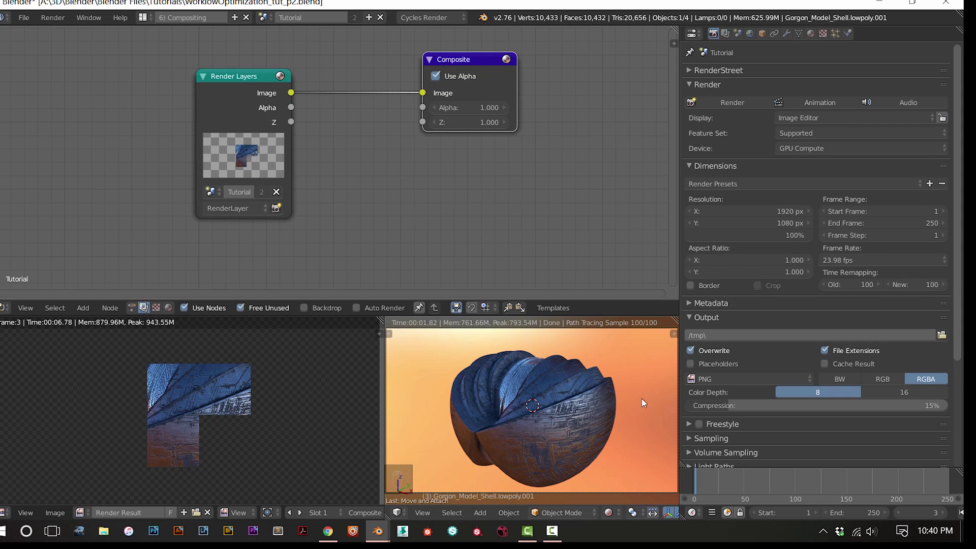
Move the Render Layers node slightly toward the Composite node and choose 23.98 as the frame rate
left_click_drag(265, 108, 279, 107)
scroll(835, 272, "down", 4)
scroll(837, 288, "up", 4)
left_click(838, 257)
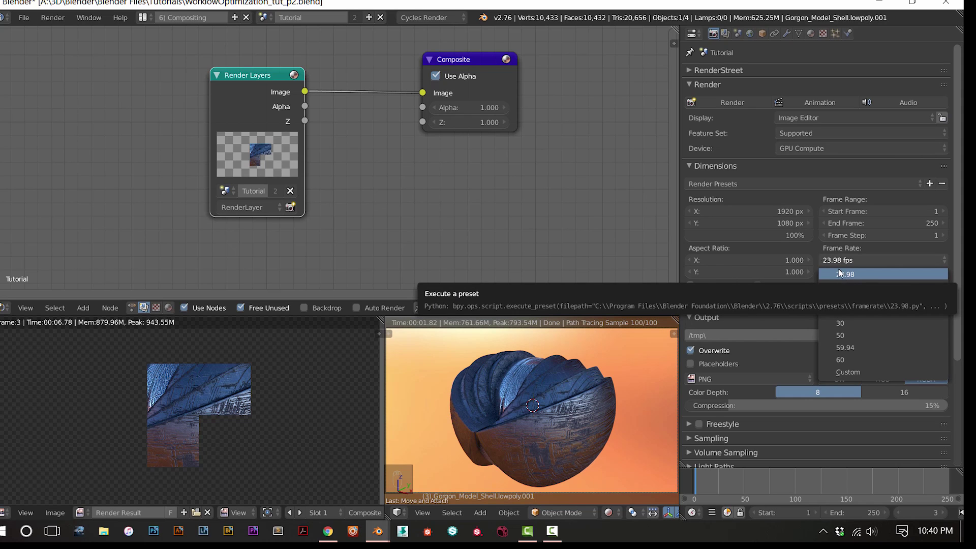
left_click(844, 275)
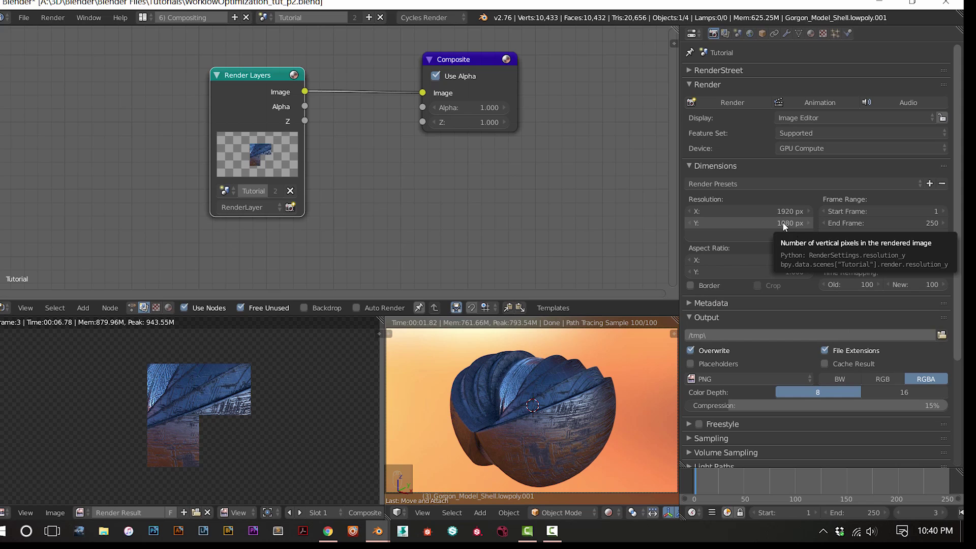
Examine the Frame Rate and Frame Range settings in Dimensions, leaving their values as they are
left_click(898, 259)
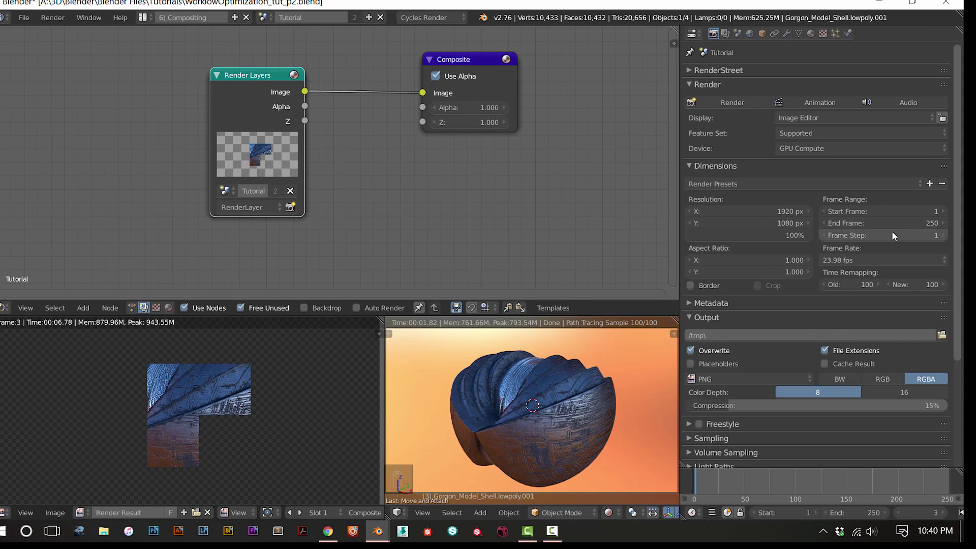
left_click(859, 259)
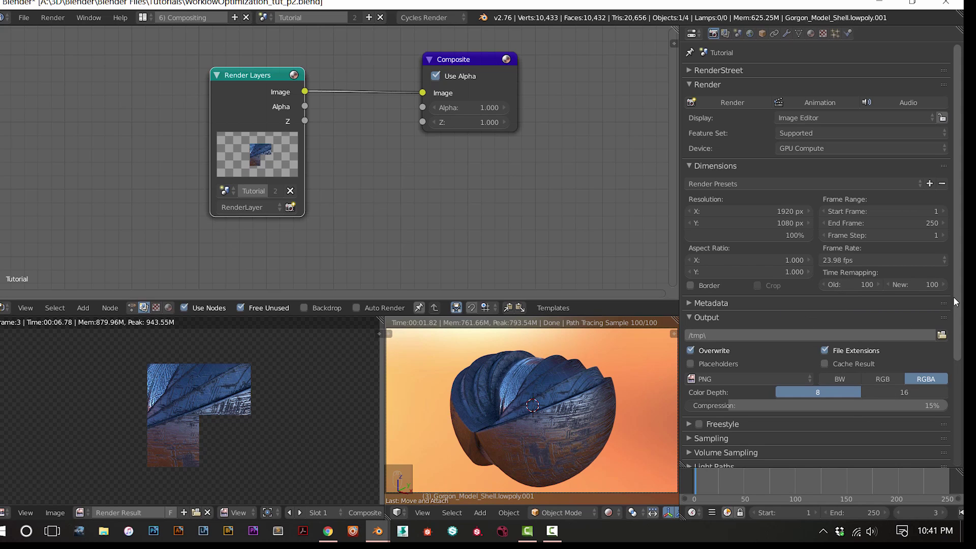
left_click(888, 258)
left_click_drag(857, 222, 890, 213)
right_click(849, 219)
right_click(848, 212)
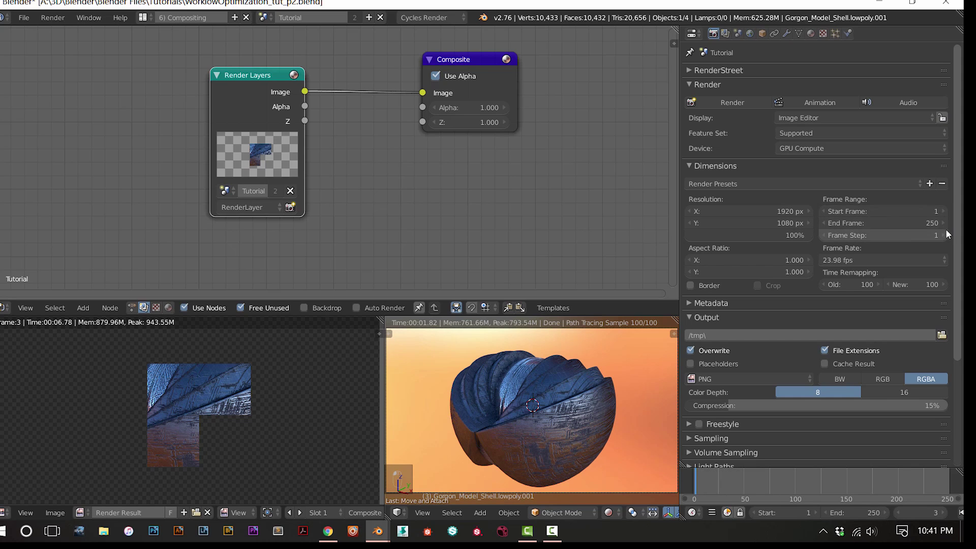
Expand the Metadata section of the render settings
scroll(813, 214, "down", 6)
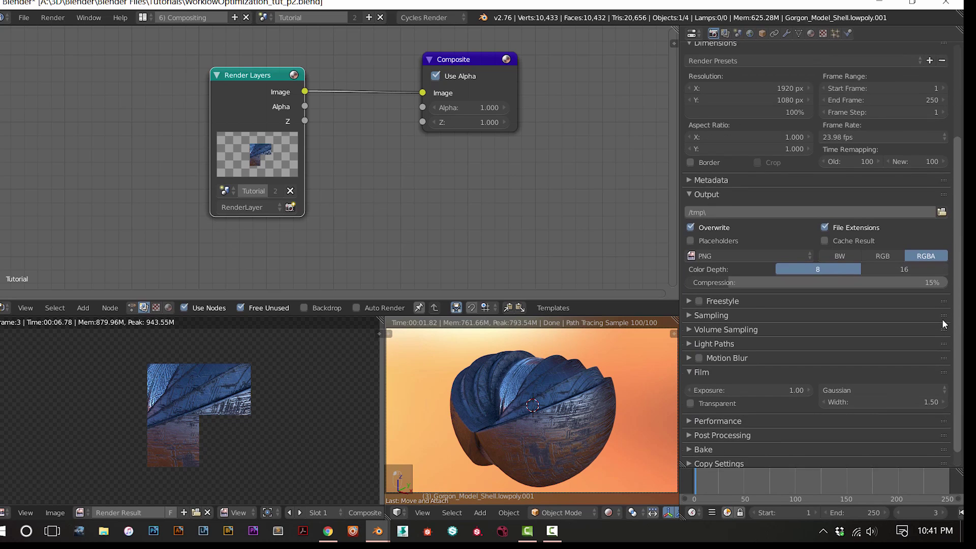
left_click(691, 172)
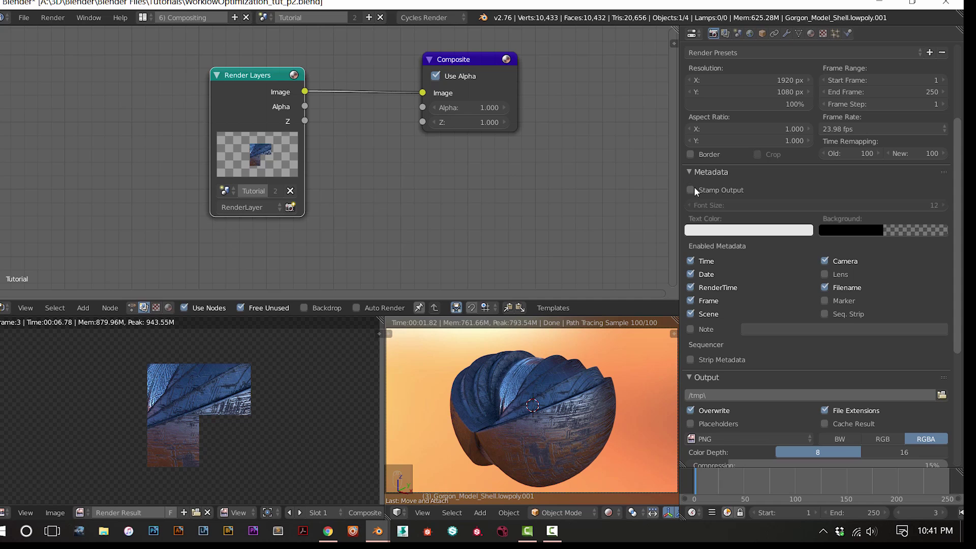
Collapse the Metadata section and move the Render Layers node farther away from the Composite node
left_click(694, 175)
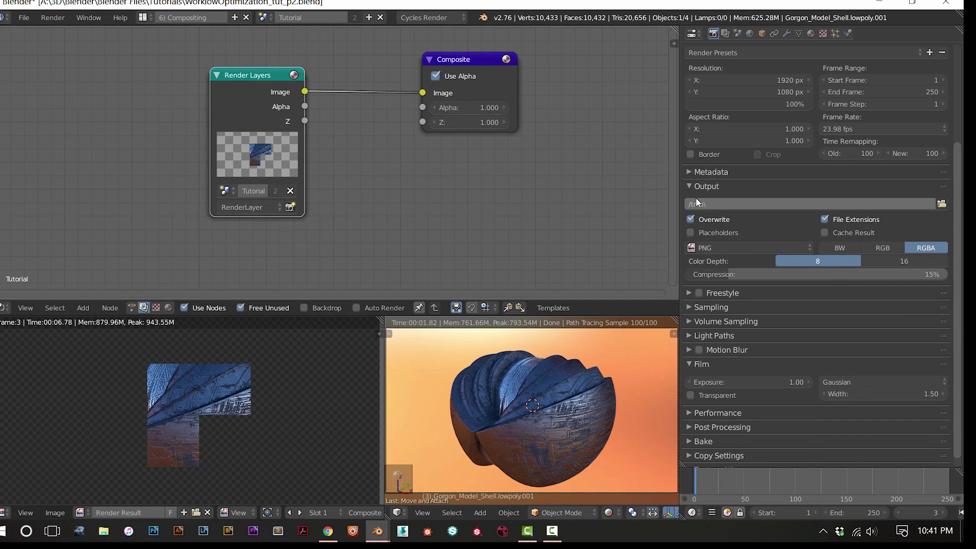
left_click_drag(956, 184, 936, 85)
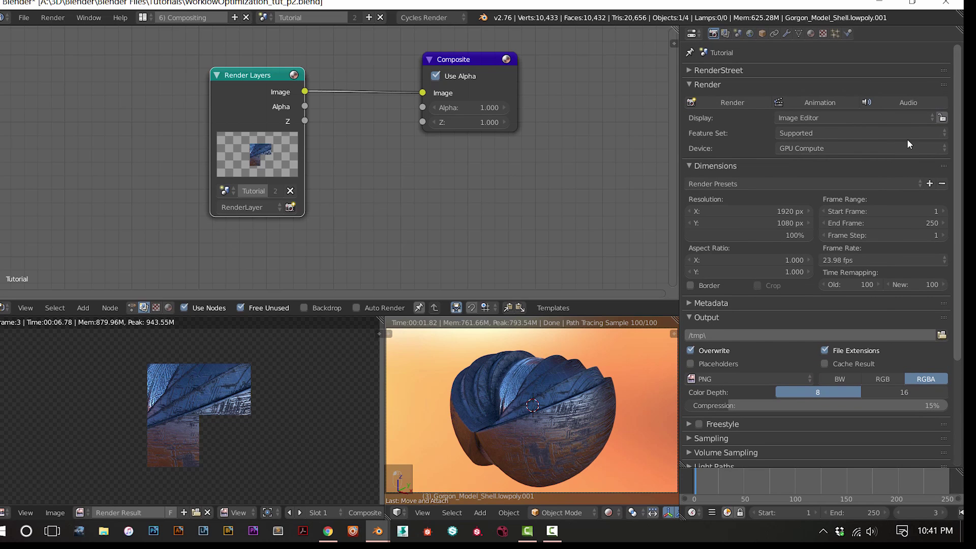
scroll(231, 385, "down", 4)
scroll(231, 385, "up", 1)
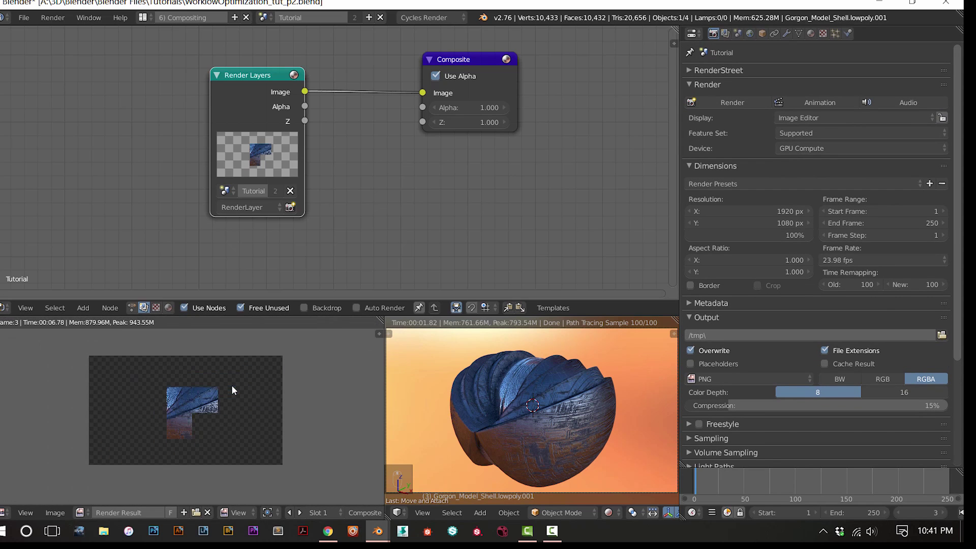
scroll(231, 385, "up", 3)
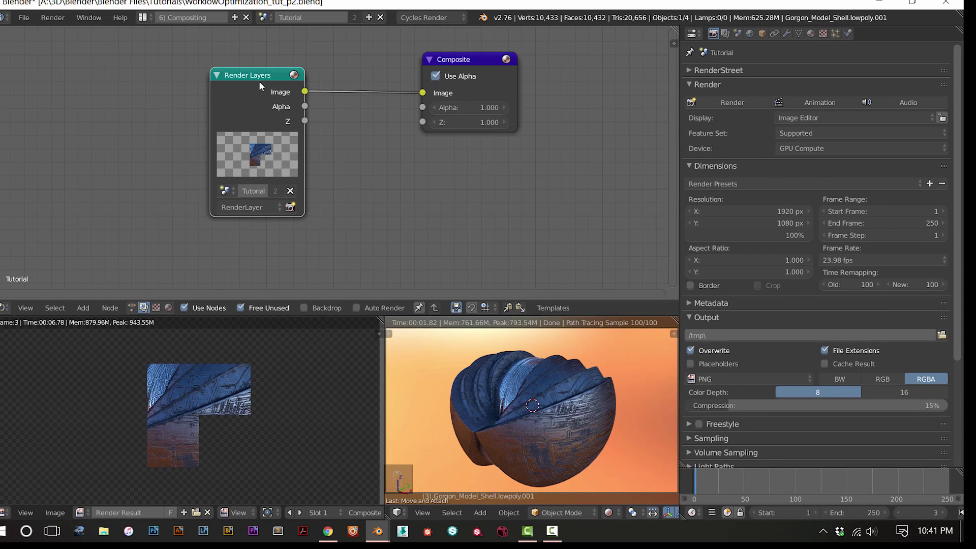
left_click_drag(259, 81, 131, 82)
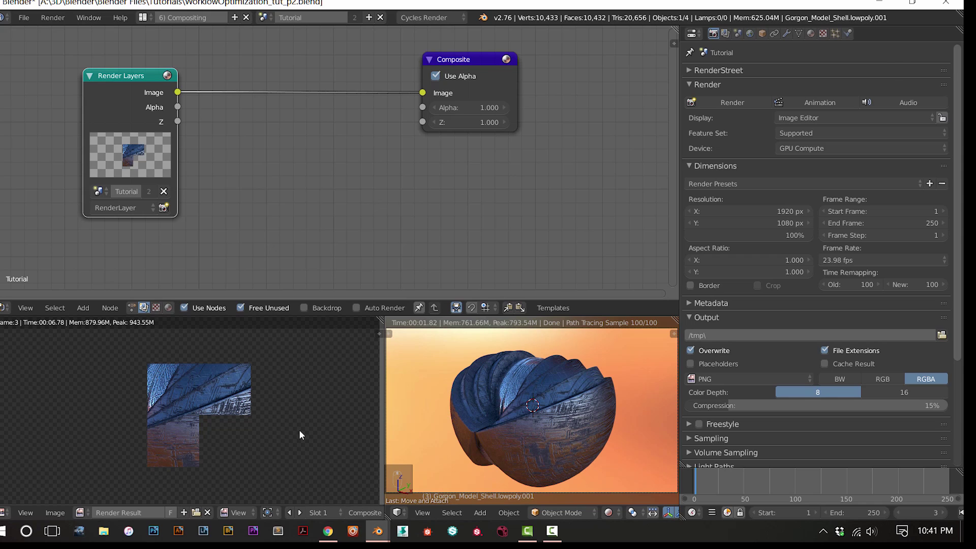
View the Save As Image browser, and examine the Render Output path in the File preferences, without saving or changing anything
key("F3")
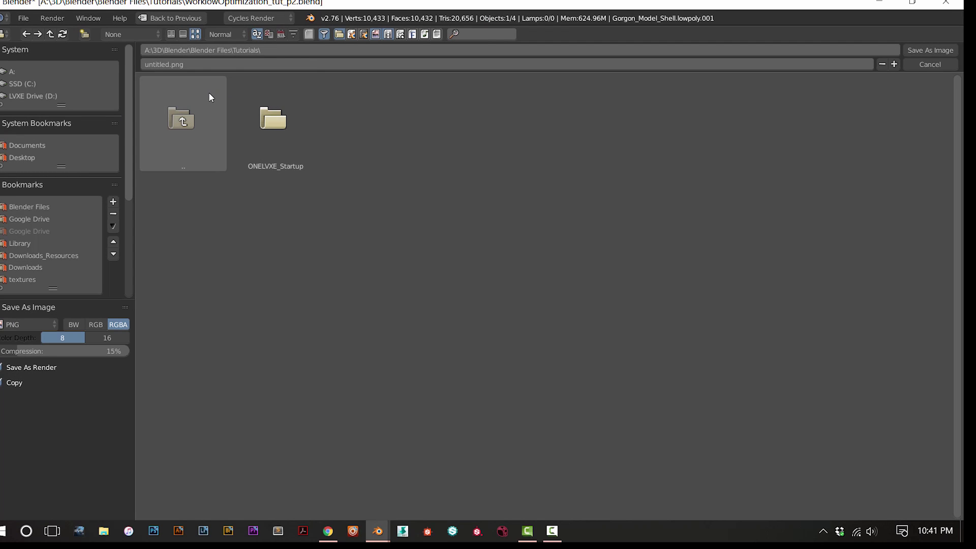
left_click(915, 68)
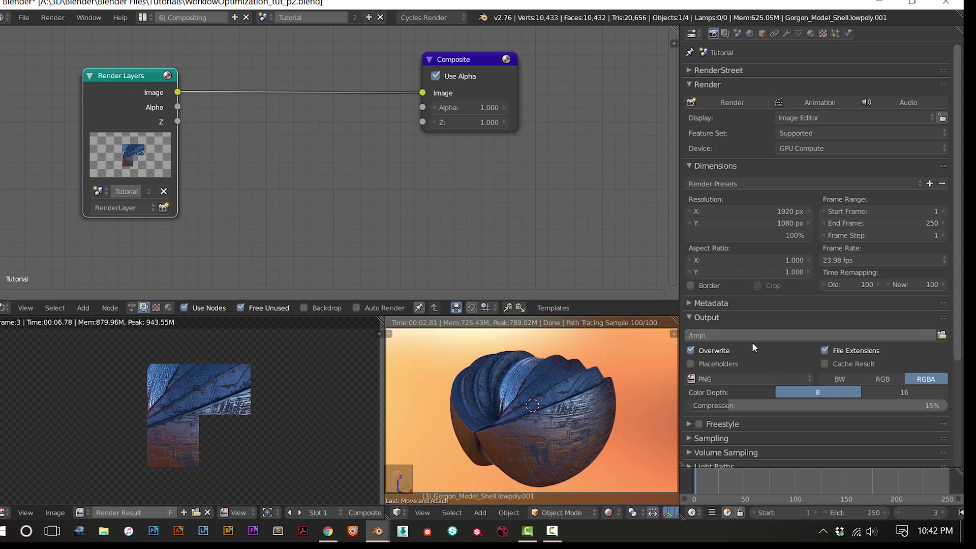
key("ctrl+alt+u")
left_click(813, 230)
left_click_drag(826, 205, 602, 94)
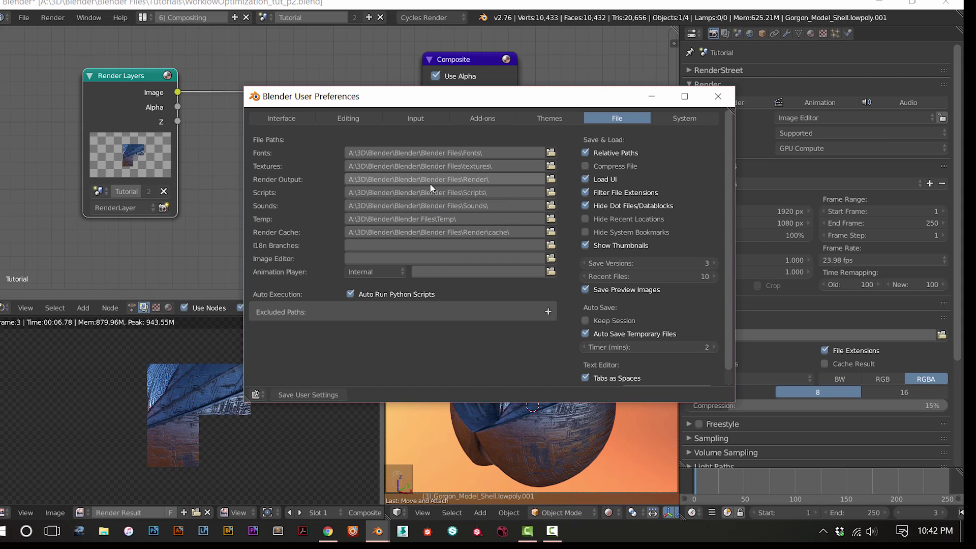
left_click(551, 179)
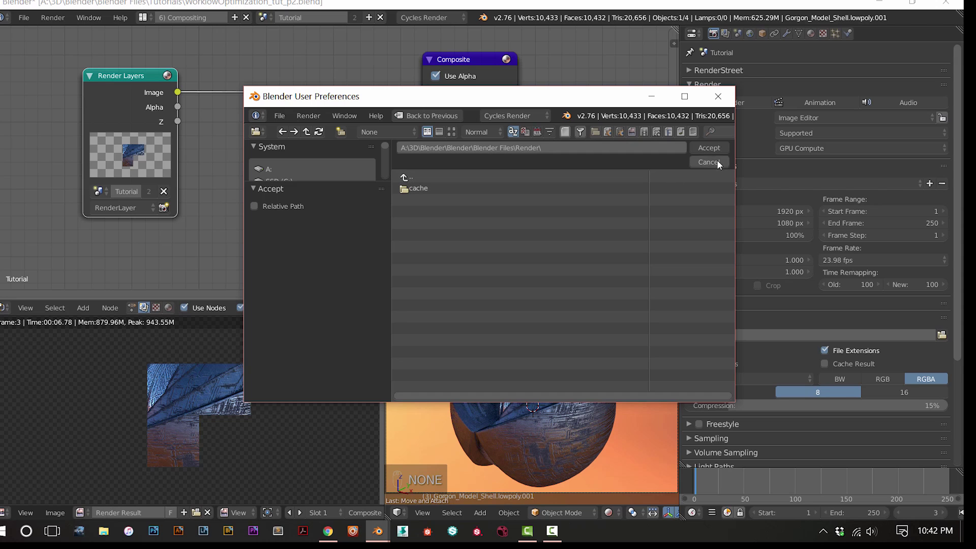
left_click(718, 97)
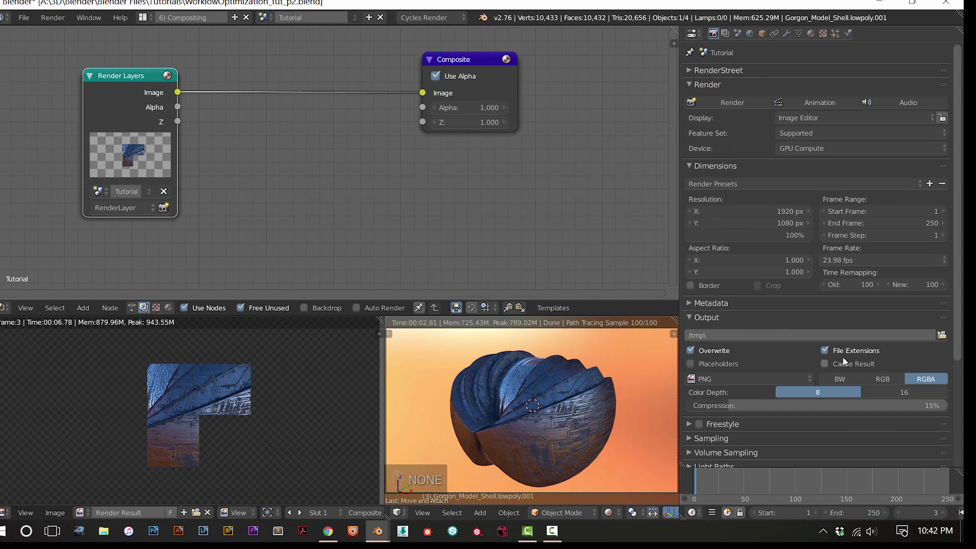
Browse the /tmp\ output folder without choosing another one, and narrow the properties area slightly
left_click(941, 335)
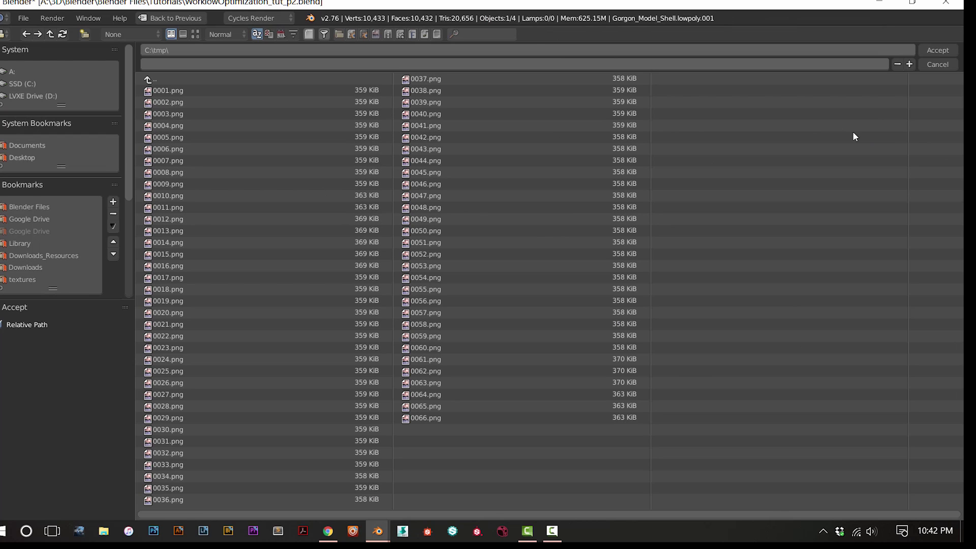
left_click(938, 65)
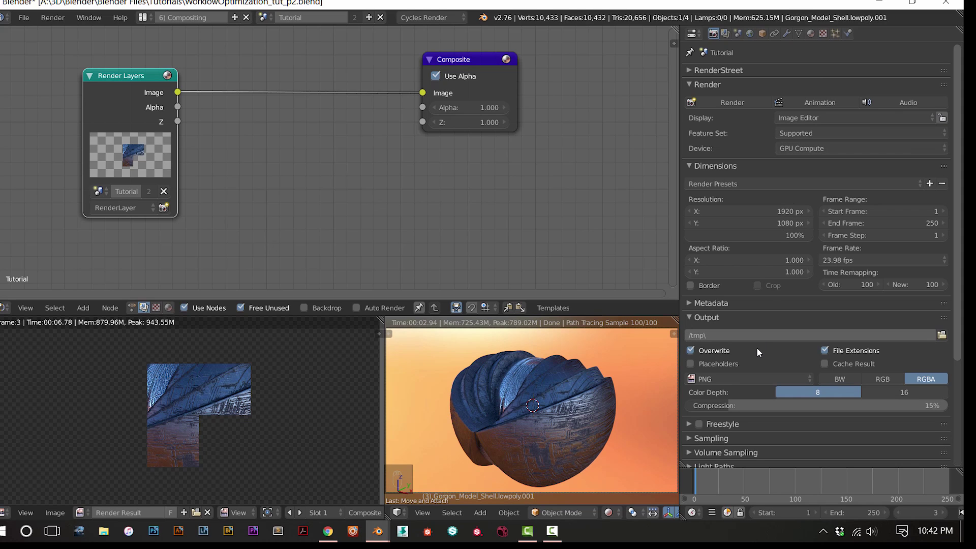
left_click(748, 334)
left_click(889, 343)
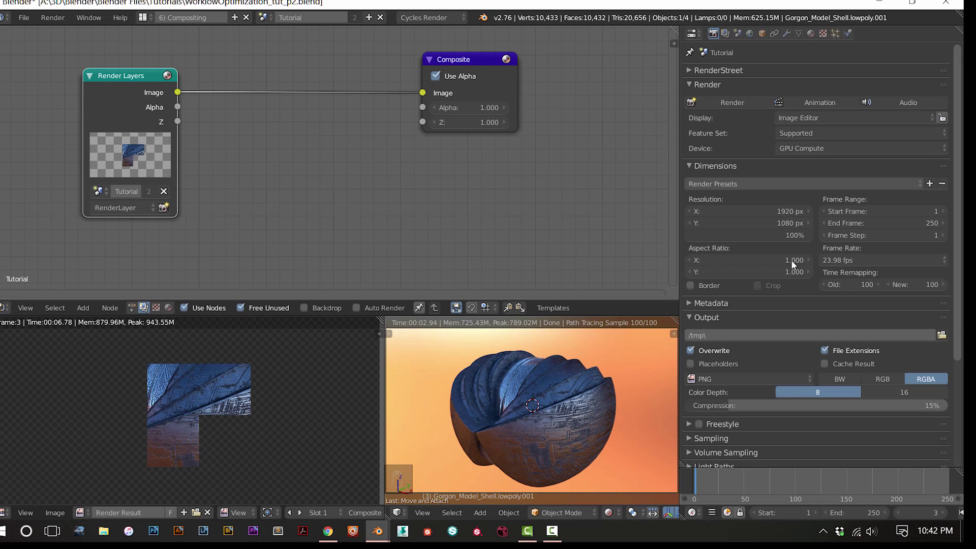
left_click_drag(681, 337, 699, 339)
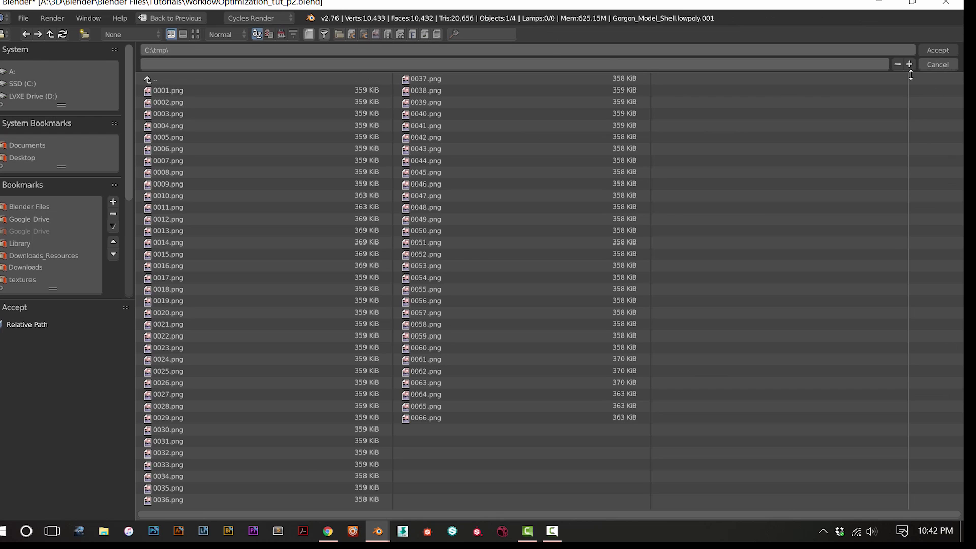
left_click(942, 65)
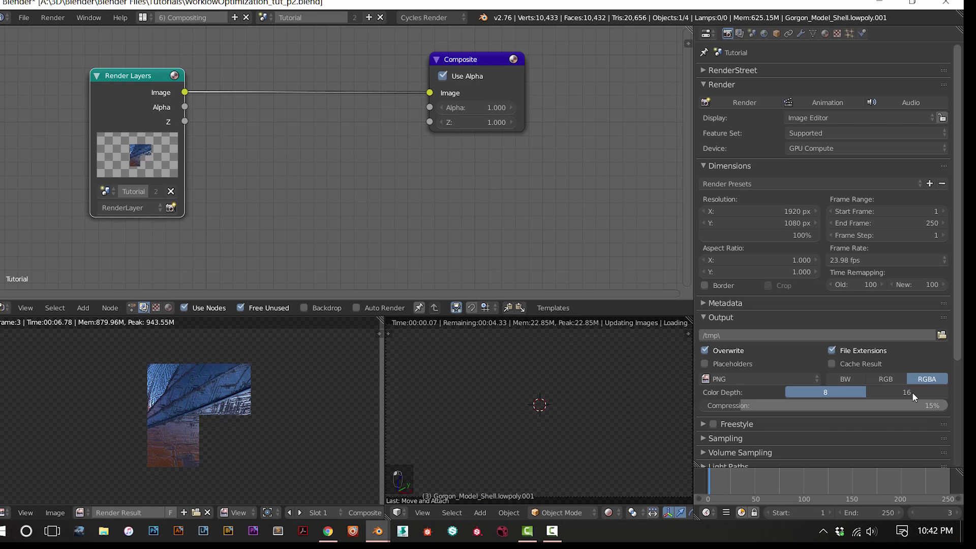
Examine the available output file formats, including OpenEXR MultiLayer, and compare the 8 and 16 color depths for PNG
left_click(767, 379)
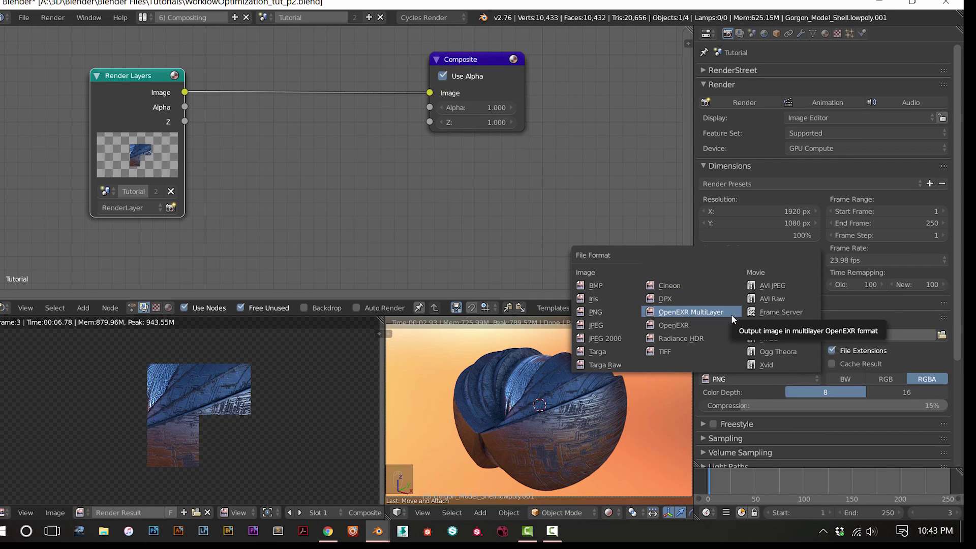
left_click(711, 321)
left_click(710, 320)
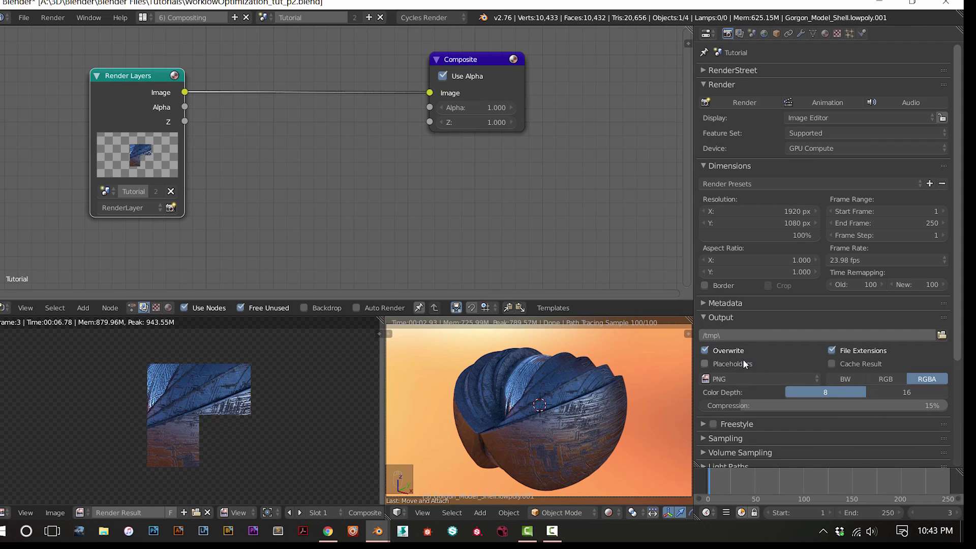
left_click(783, 379)
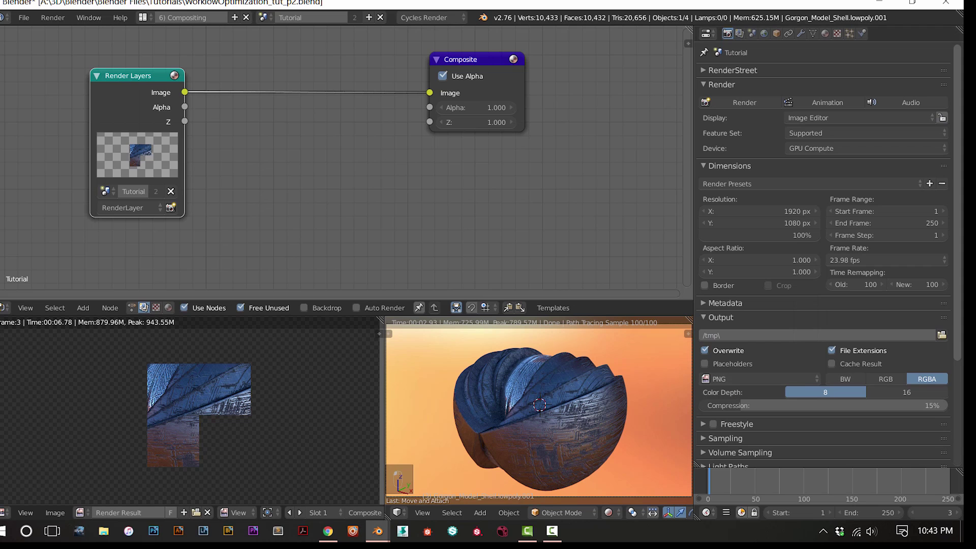
scroll(801, 380, "down", 3)
scroll(905, 395, "up", 3)
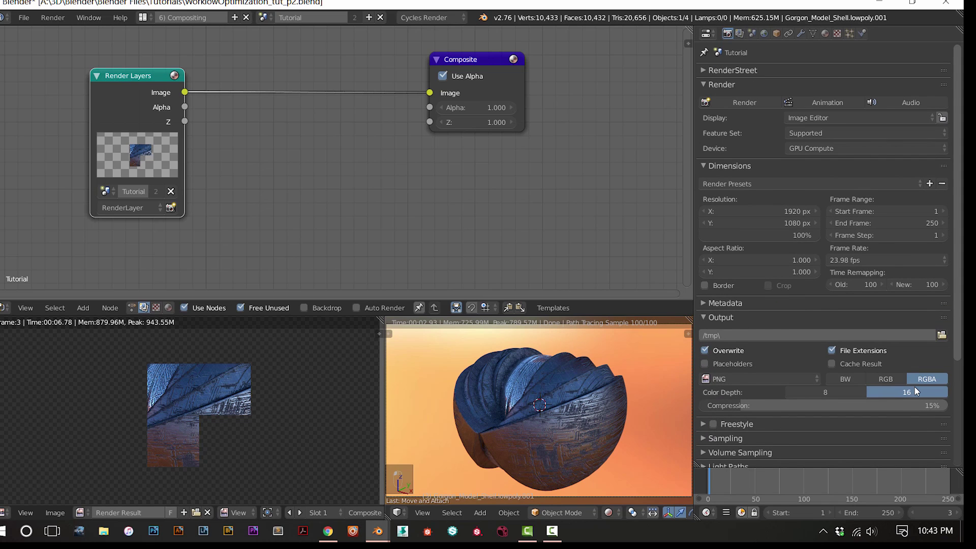
left_click(854, 397)
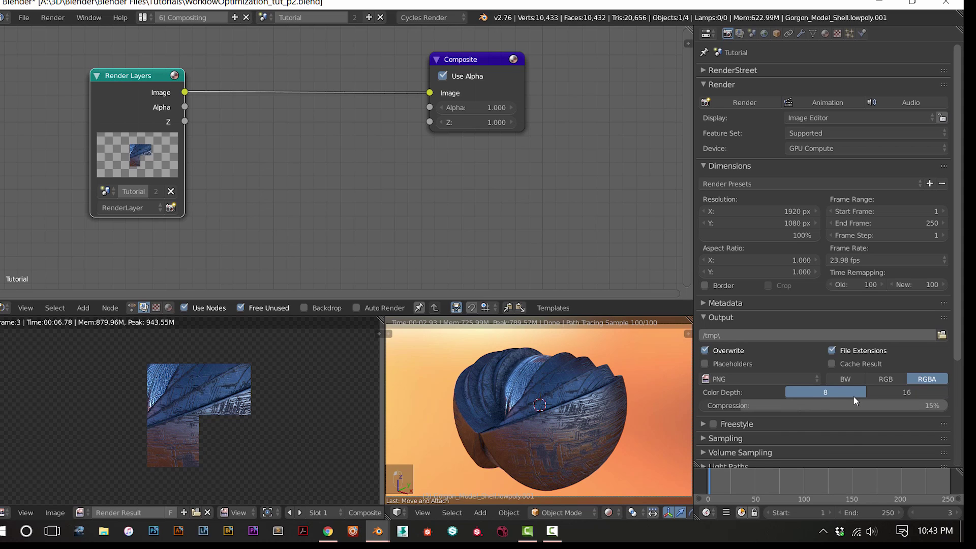
left_click(804, 381)
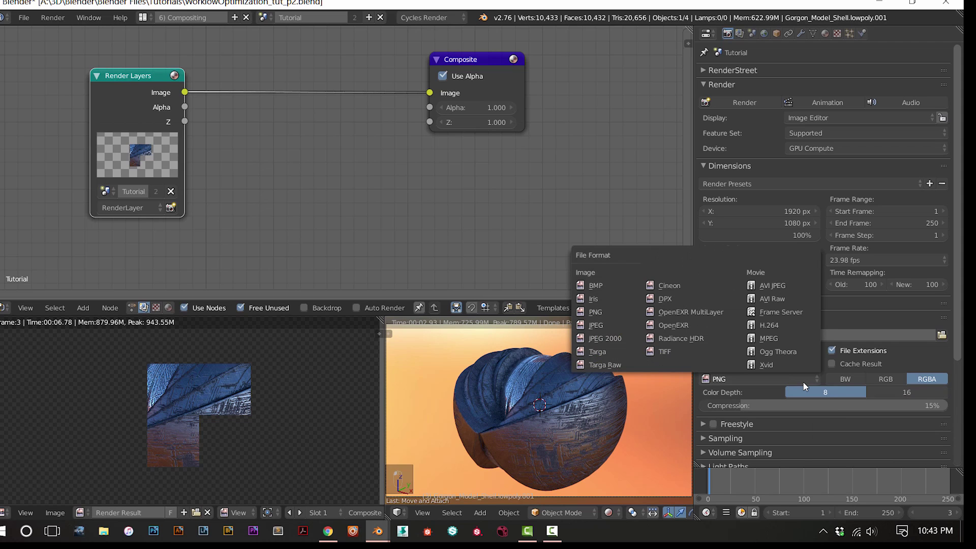
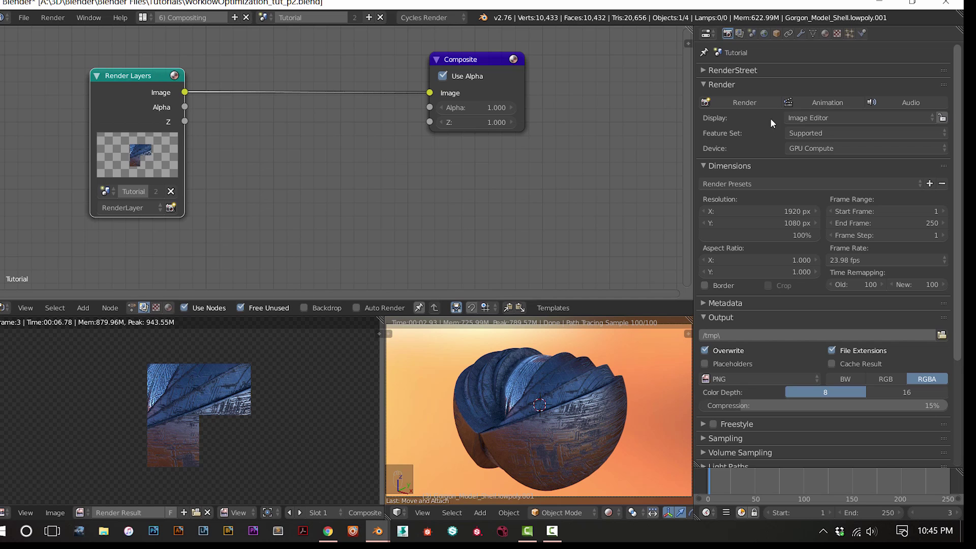
Expand the render layer's Passes section and enable the AO and Emission passes
left_click(764, 34)
left_click(752, 34)
left_click(739, 34)
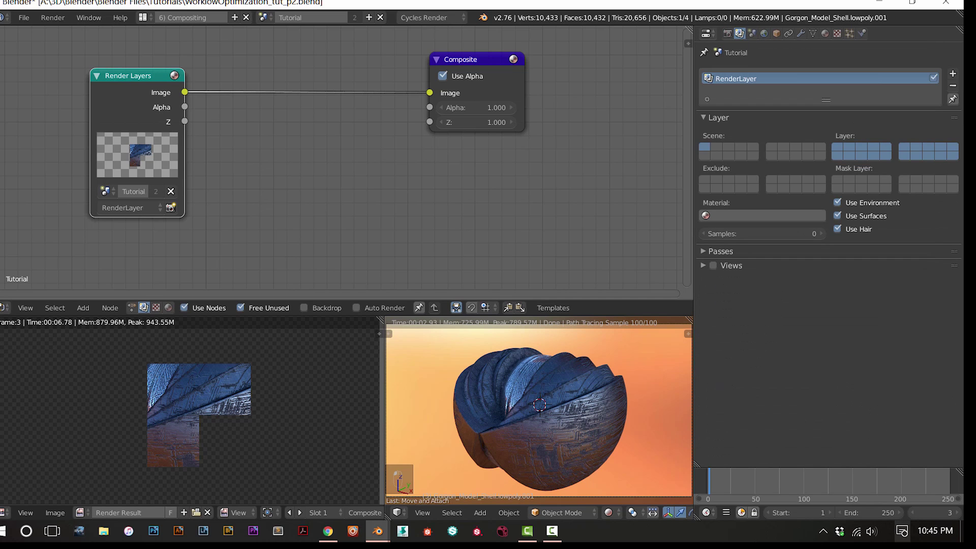
left_click(710, 254)
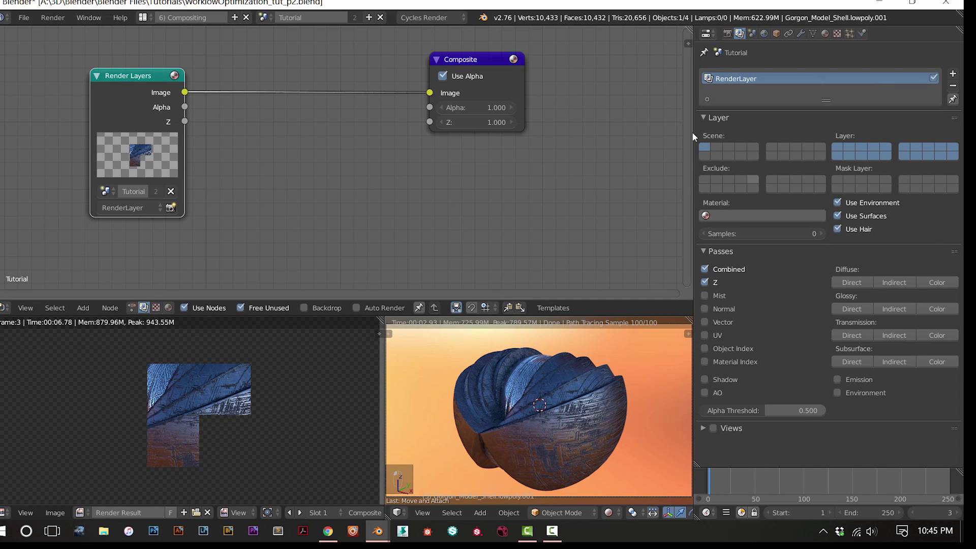
left_click(704, 393)
left_click(838, 380)
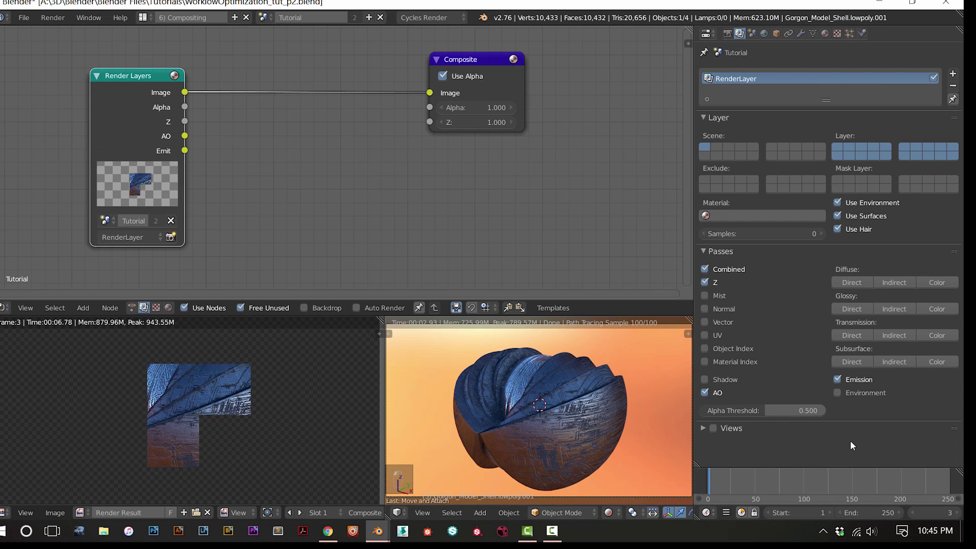
Enable the Direct and Indirect passes for Diffuse, Glossy, Transmission and Subsurface
left_click(857, 362)
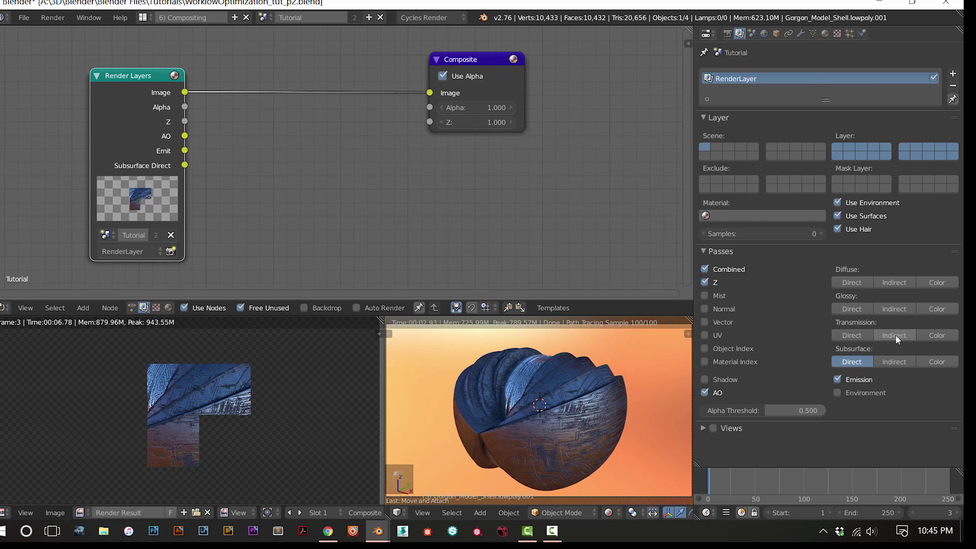
left_click(895, 335)
left_click(894, 309)
left_click(854, 282)
left_click(896, 282)
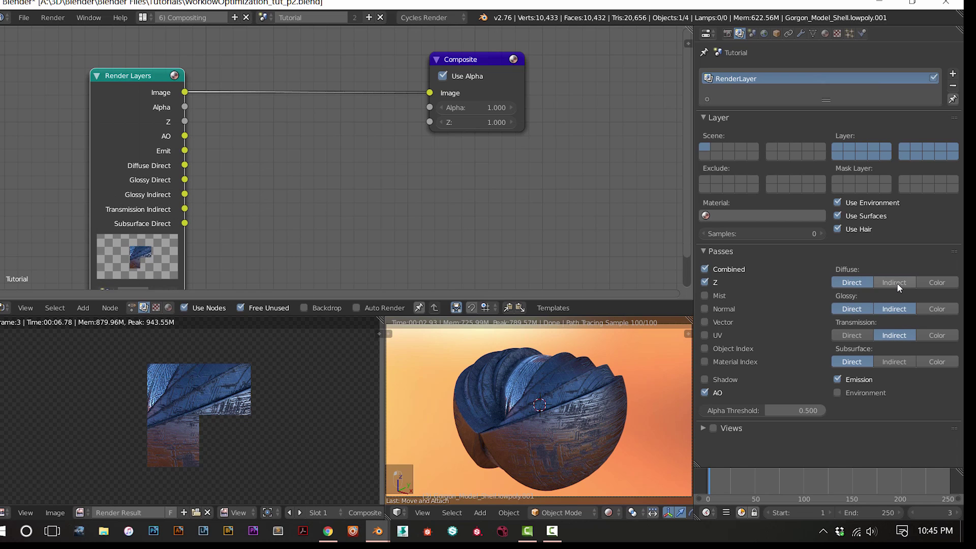
left_click(852, 309)
left_click(853, 336)
left_click(894, 362)
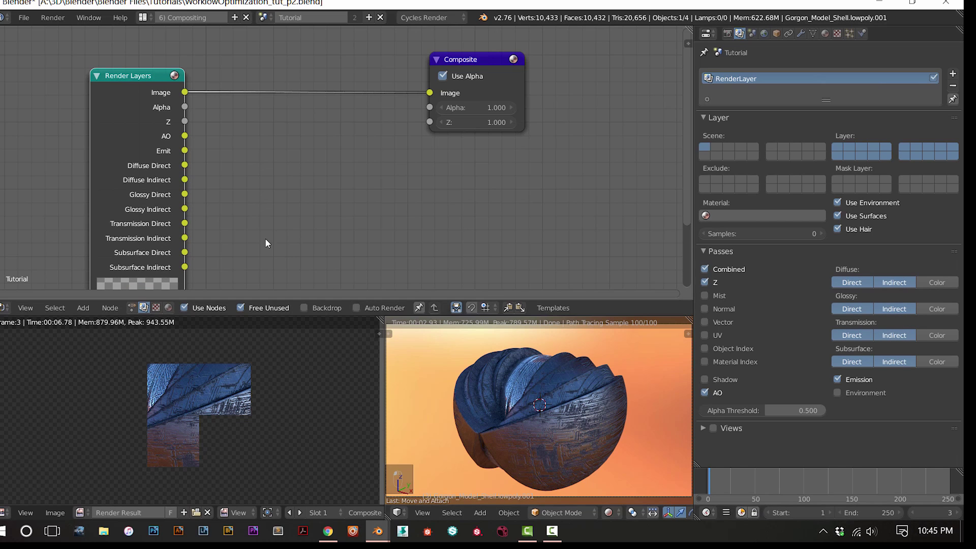
Reposition the expanded Render Layers node farther from and slightly above the Composite node
left_click(152, 204)
mouse_move(157, 193)
left_mouse_down()
mouse_move(59, 212)
mouse_move(593, 220)
mouse_move(172, 199)
left_mouse_up()
scroll(336, 168, "down", 2)
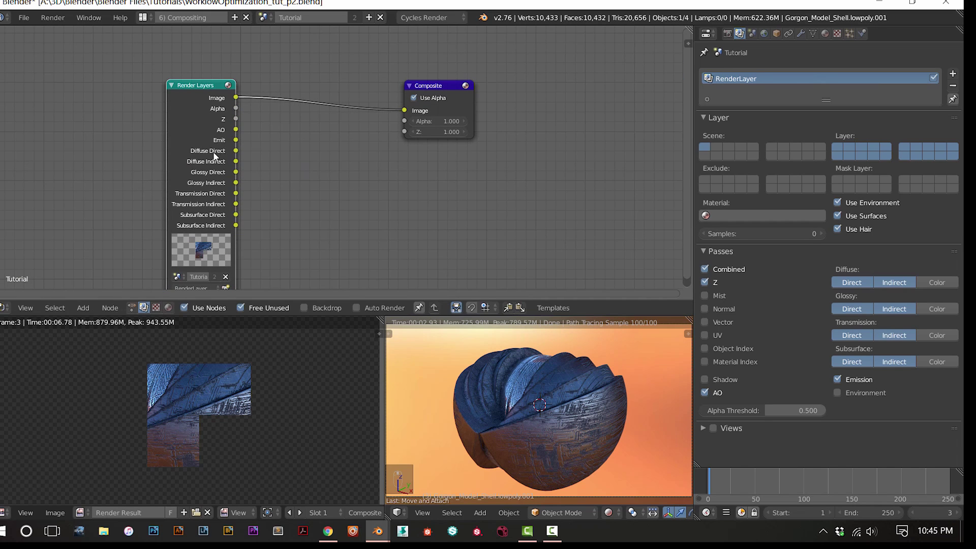
left_click_drag(199, 142, 139, 122)
scroll(255, 189, "down", 1)
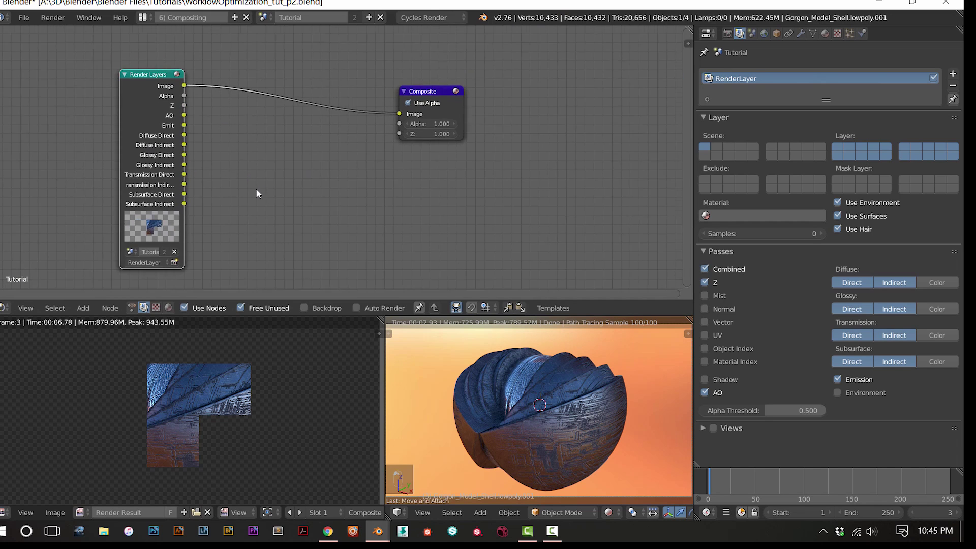
scroll(255, 188, "up", 2)
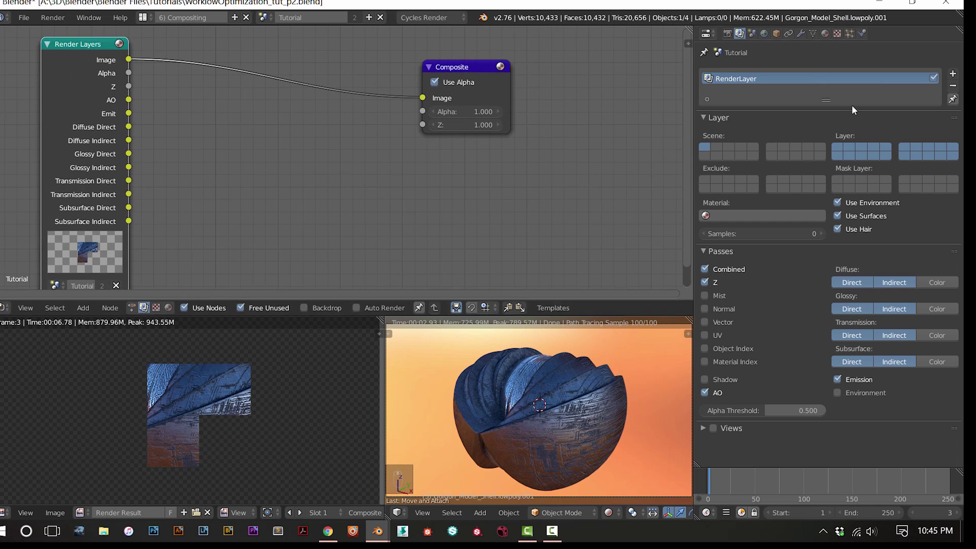
Check the file format options in the render output settings, and shift the Render Layers node slightly farther from the Composite node
left_click(729, 35)
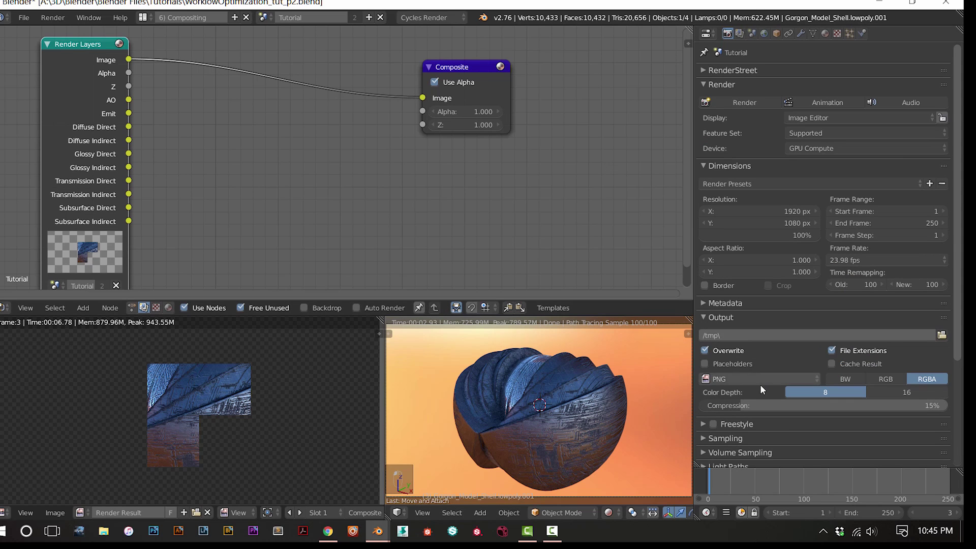
left_click(794, 380)
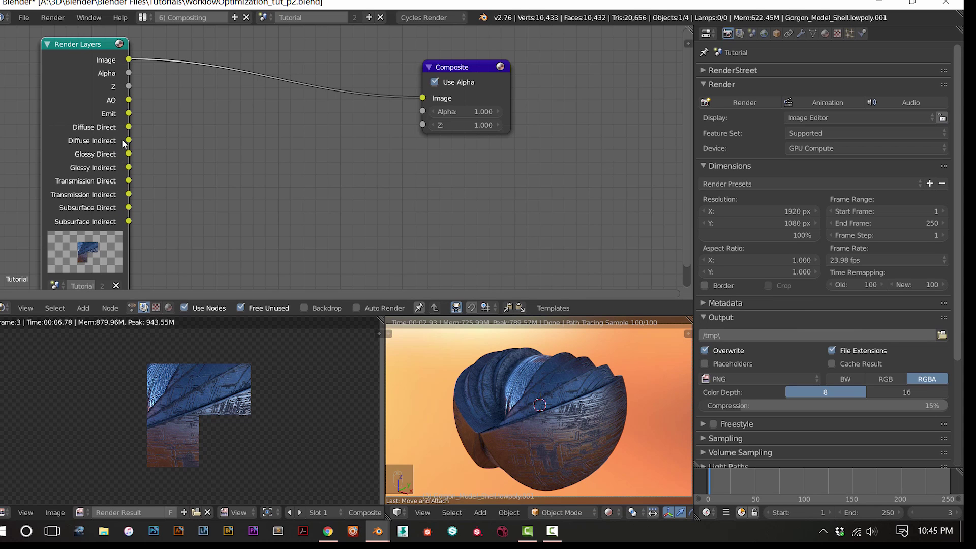
middle_click_drag(199, 186, 300, 172)
scroll(432, 146, "up", 1)
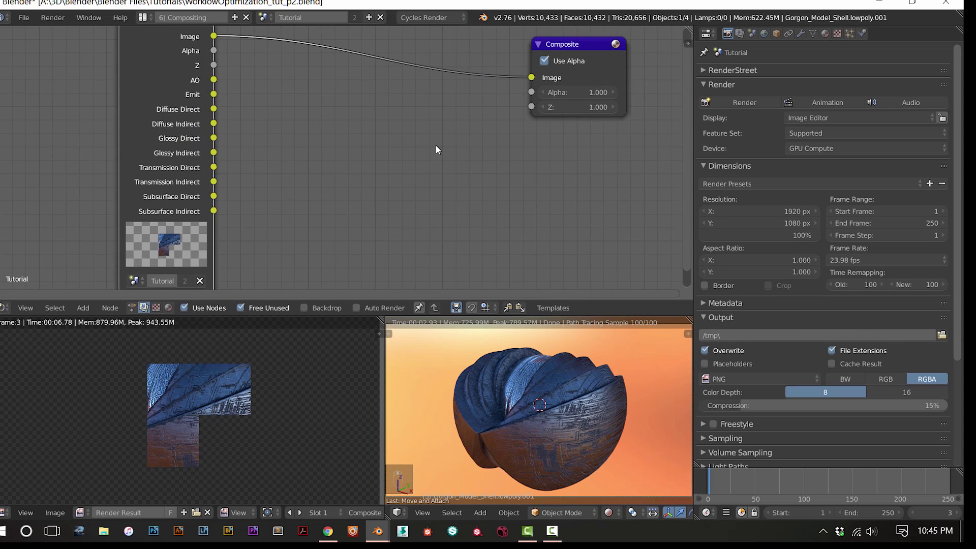
scroll(331, 154, "down", 2)
left_click_drag(188, 157, 172, 167)
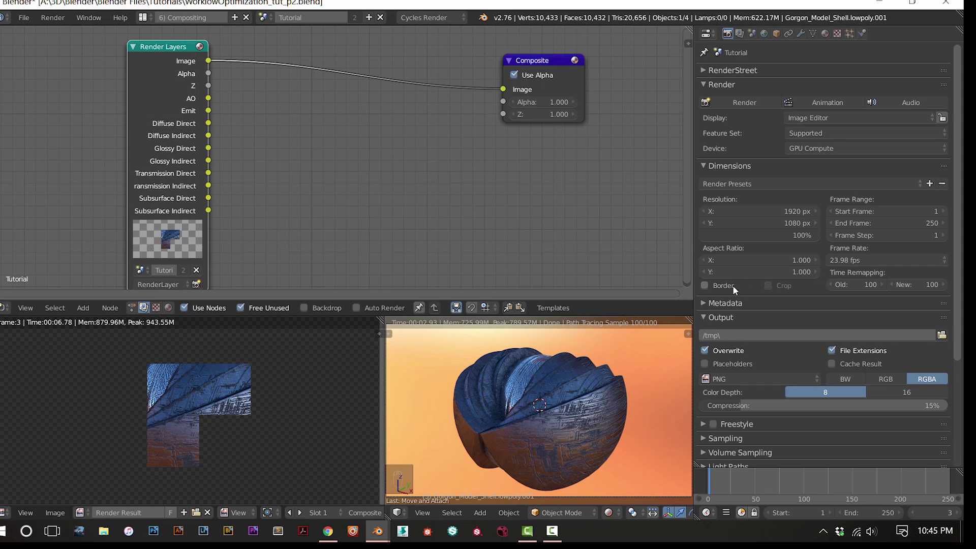
Open the world settings, and try pulling links out of the Render Layers node's Glossy Direct, Image, Diffuse Direct and AO outputs
left_click(764, 33)
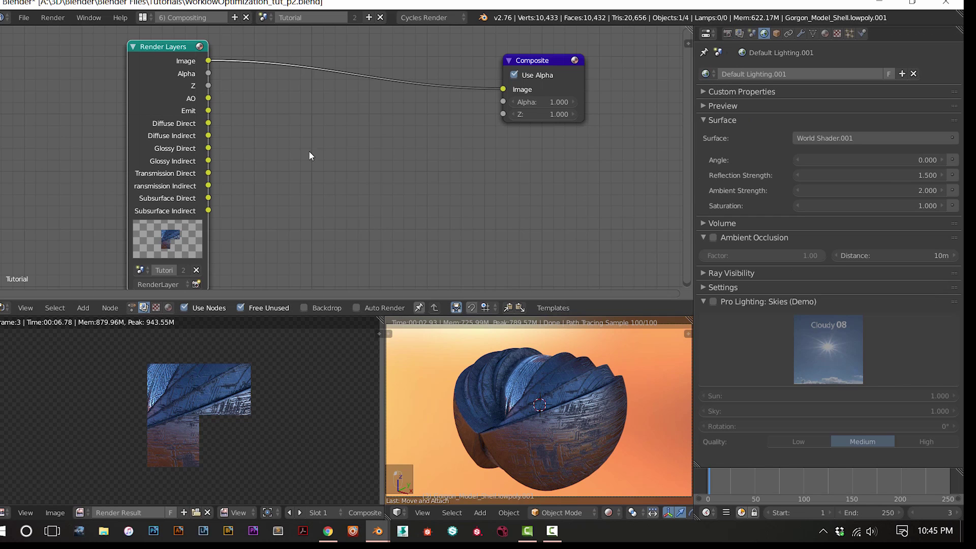
left_click_drag(208, 148, 313, 132)
left_click_drag(207, 62, 300, 115)
left_click_drag(208, 123, 252, 203)
scroll(241, 187, "up", 1)
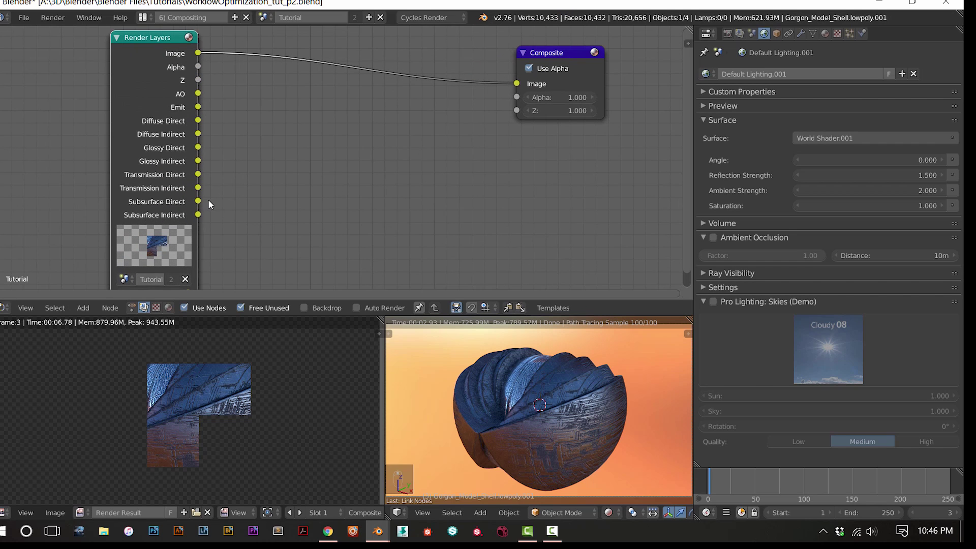
left_click_drag(198, 94, 451, 206)
Switch Use Alpha off and back on in the Composite node, and move the node slightly farther from and above its current spot
left_click(552, 68)
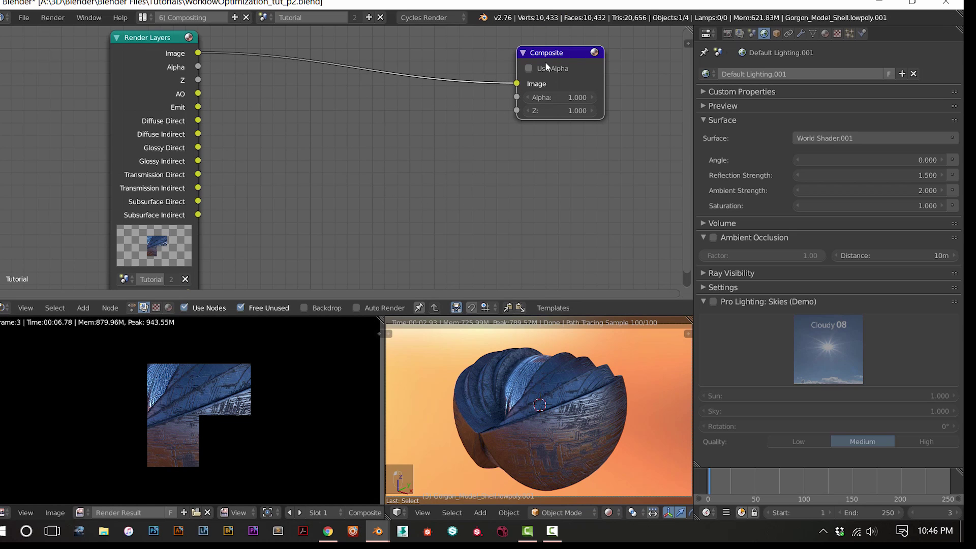
left_click(545, 65)
left_click_drag(541, 57, 569, 42)
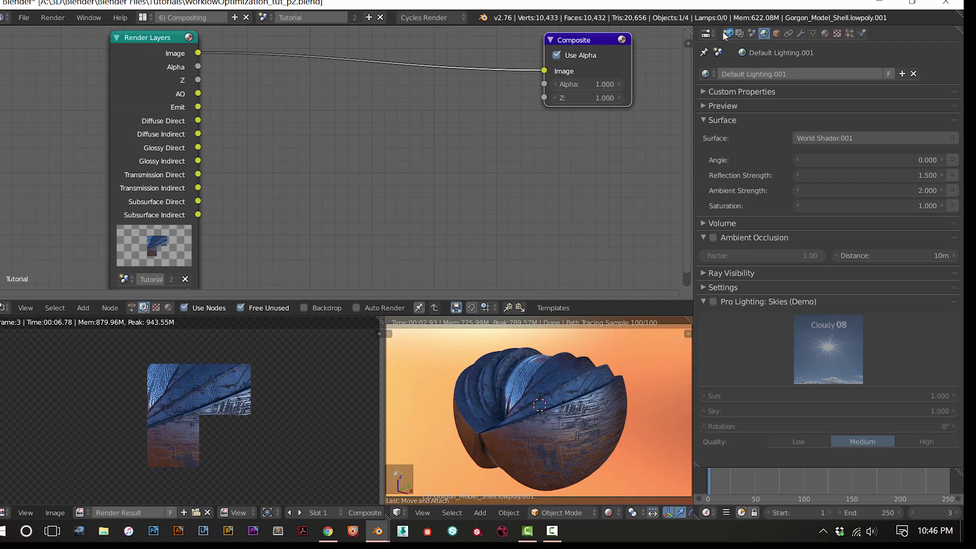
Return to the render settings, collapse the Output section and expand the Sampling section
left_click(727, 34)
left_click(945, 453)
scroll(806, 297, "down", 7)
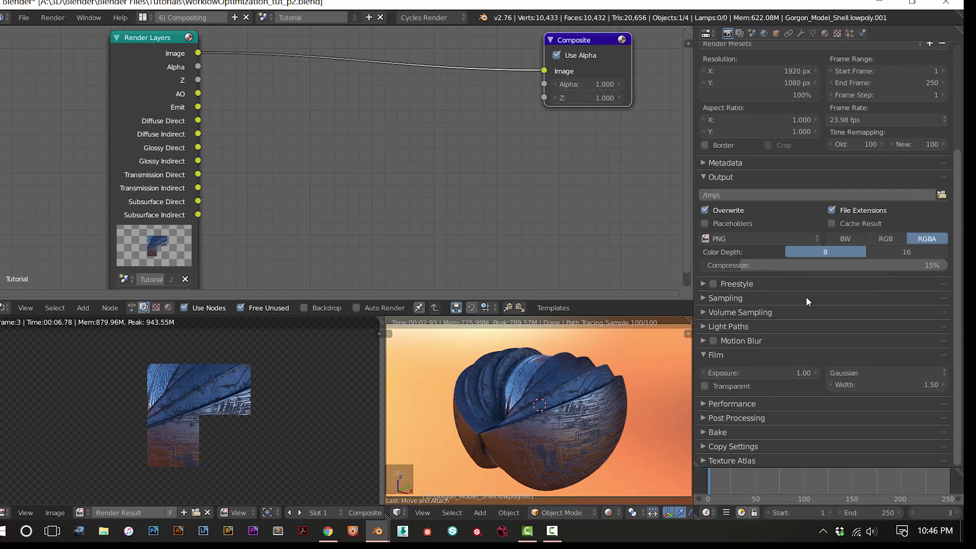
scroll(786, 294, "up", 6)
left_click(742, 298)
left_click(742, 298)
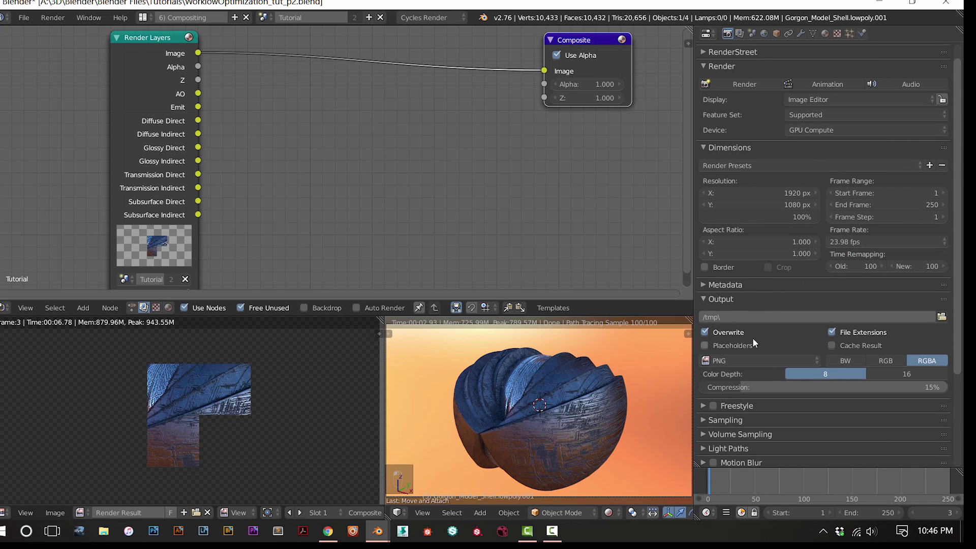
left_click(713, 303)
scroll(719, 343, "down", 2)
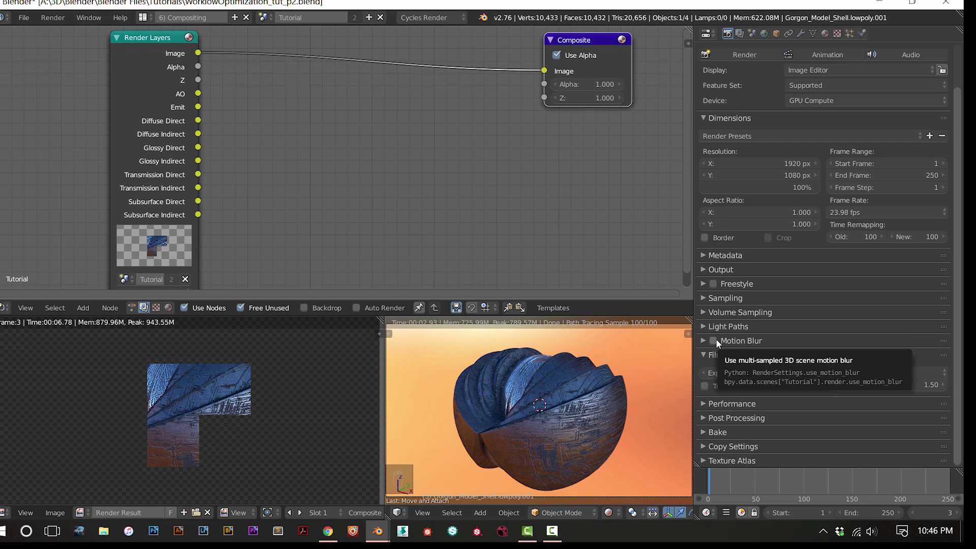
left_click(736, 299)
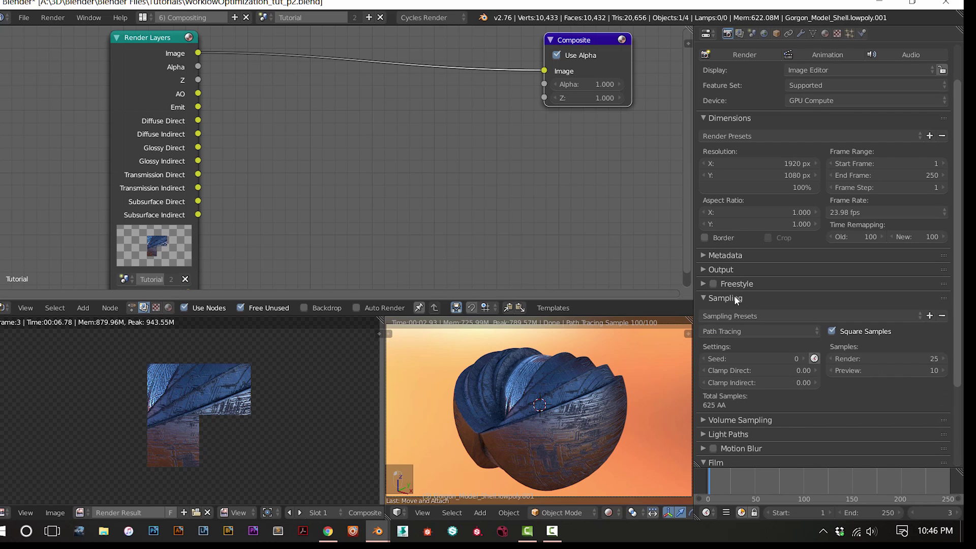
Examine the Freestyle section's line thickness options and collapse the section again
left_click(705, 284)
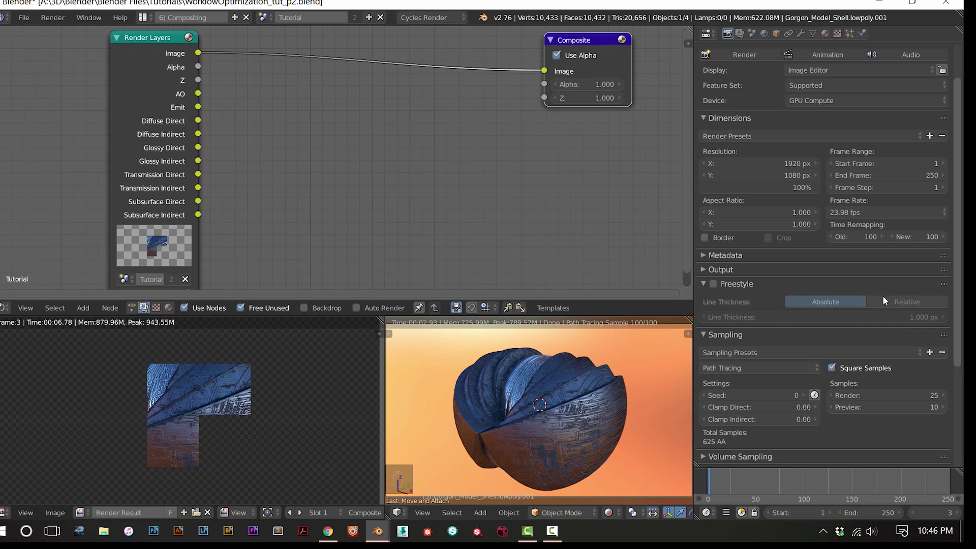
left_click(704, 284)
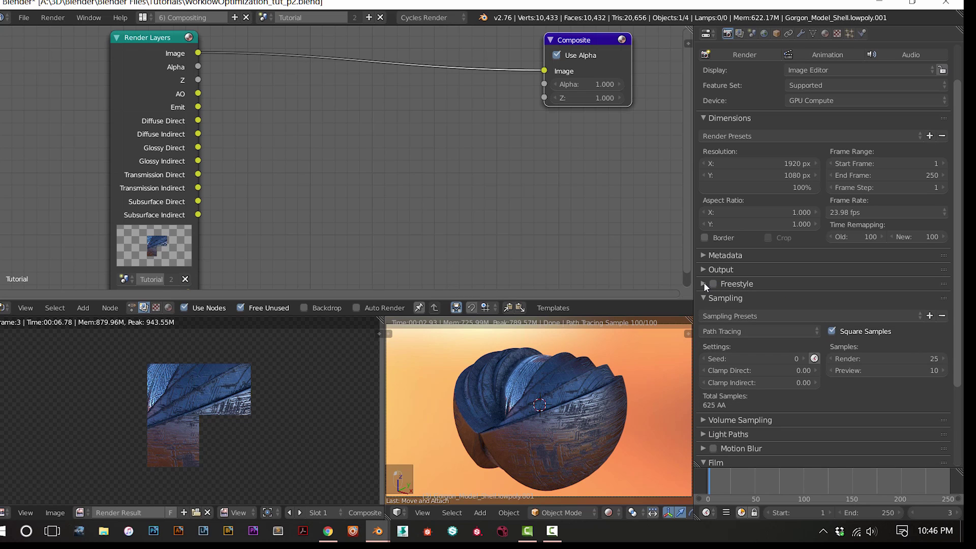
left_click(702, 284)
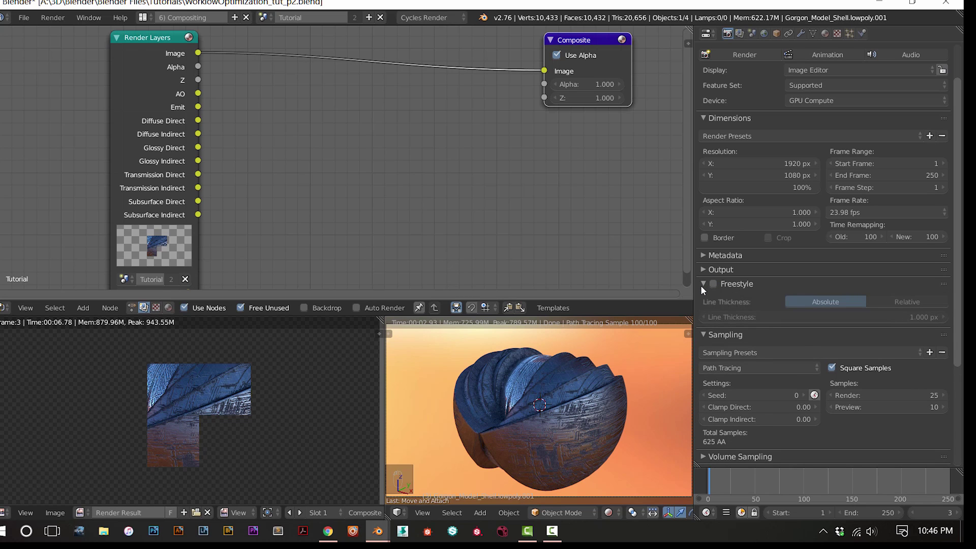
left_click(703, 285)
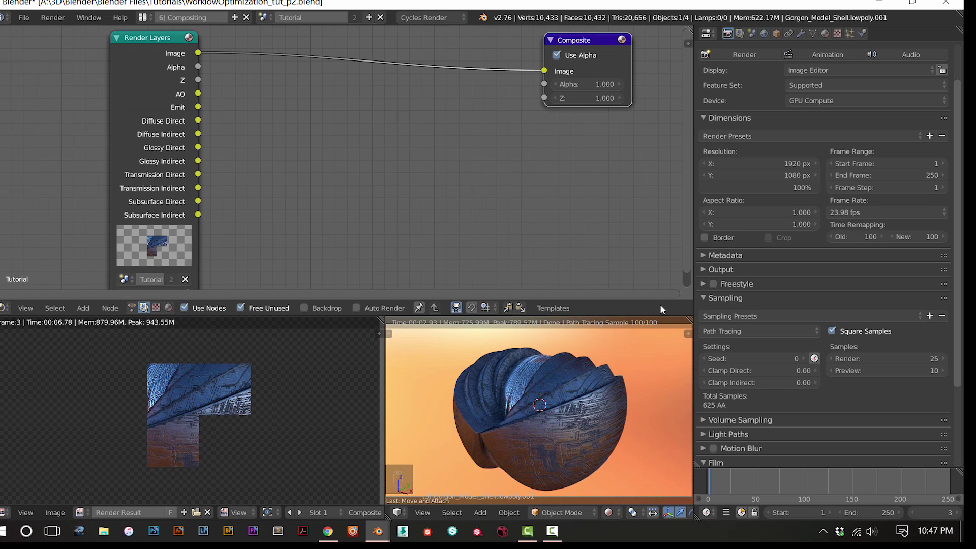
Collapse the Film section and check the integrator choice in the Sampling section
scroll(896, 343, "down", 4)
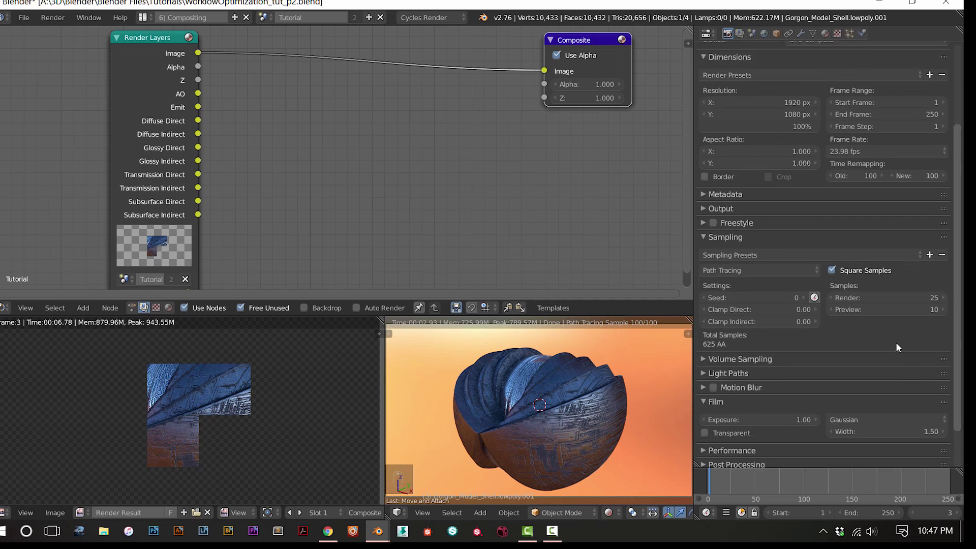
left_click(731, 381)
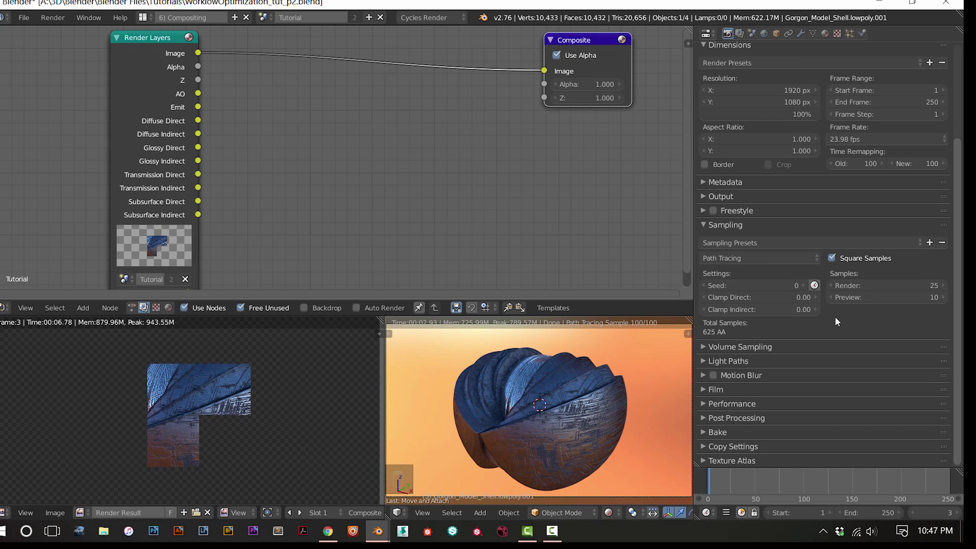
left_click(792, 259)
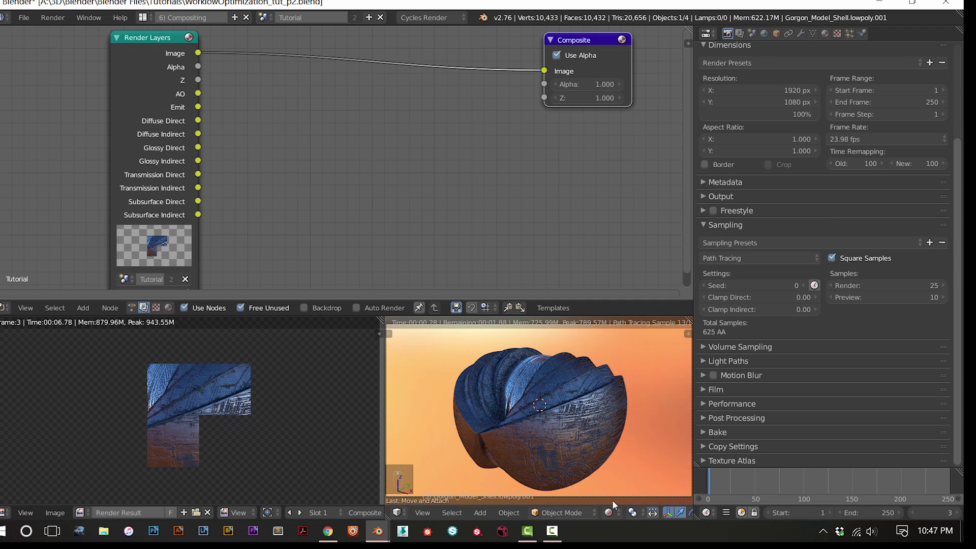
Switch the 3D viewport to wireframe shading, select the camera and look through it
key("KP_0")
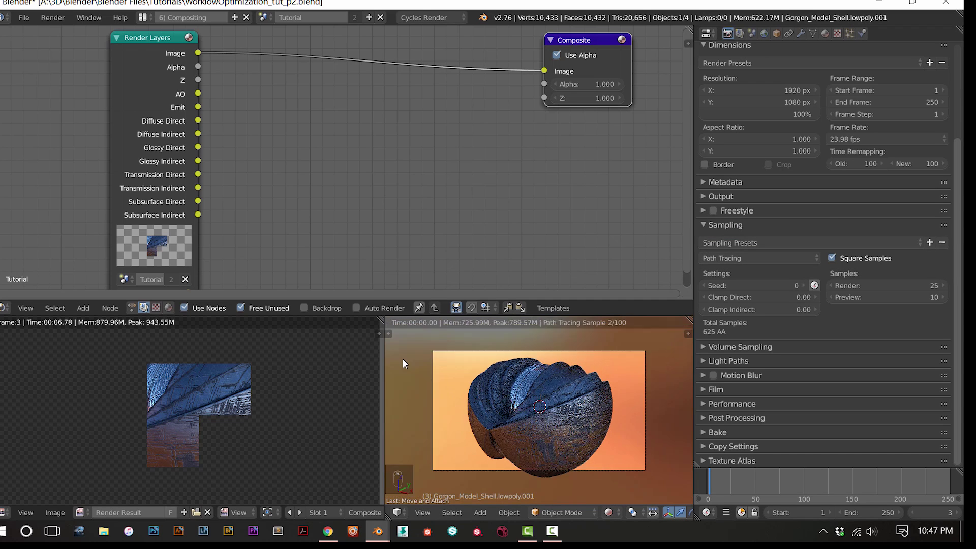
key("KP_1")
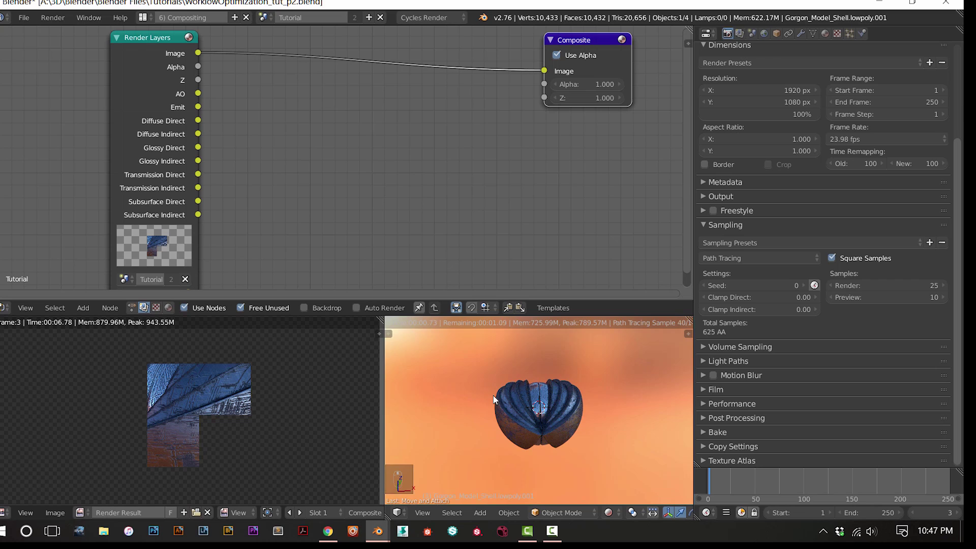
key("z")
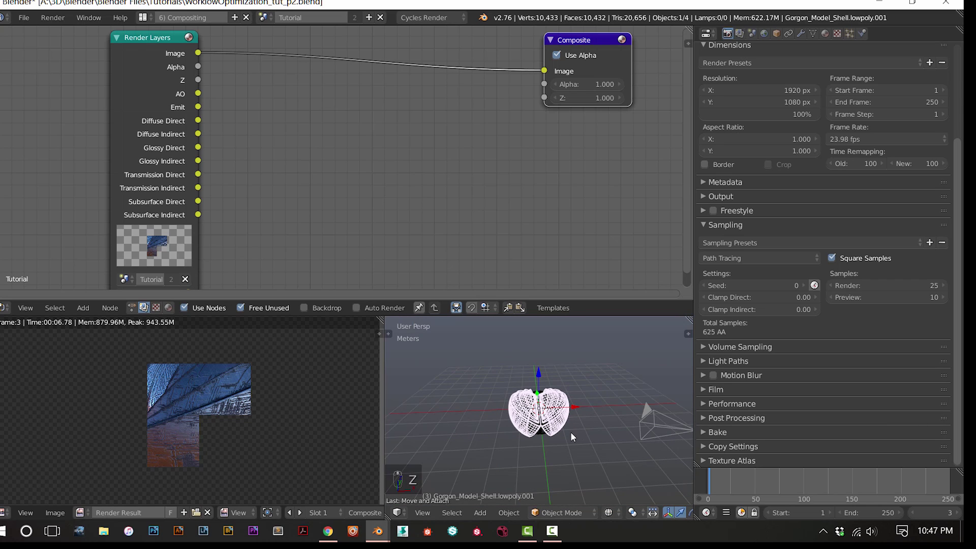
right_click(631, 426)
key("KP_0")
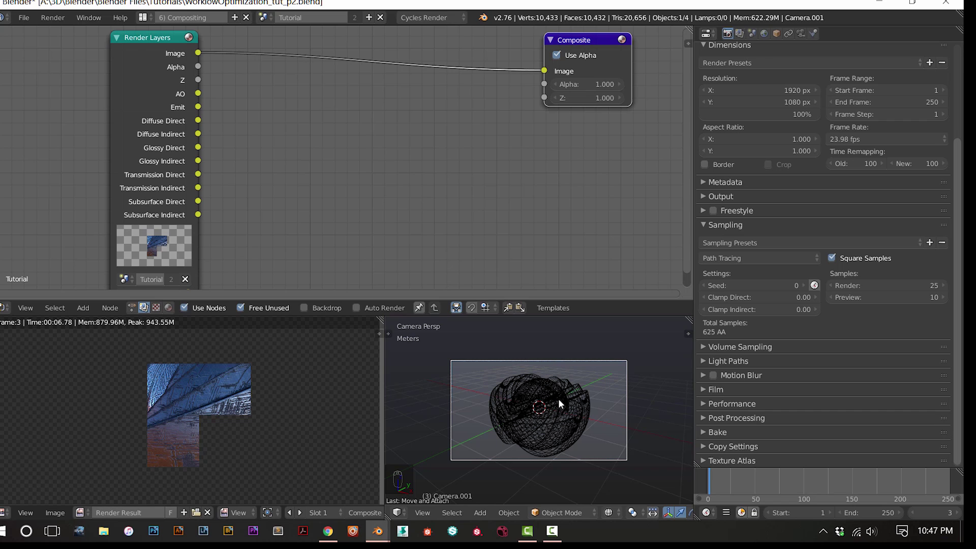
Change the integrator to Branched Path Tracing and set the AA render samples to 8
left_click(744, 261)
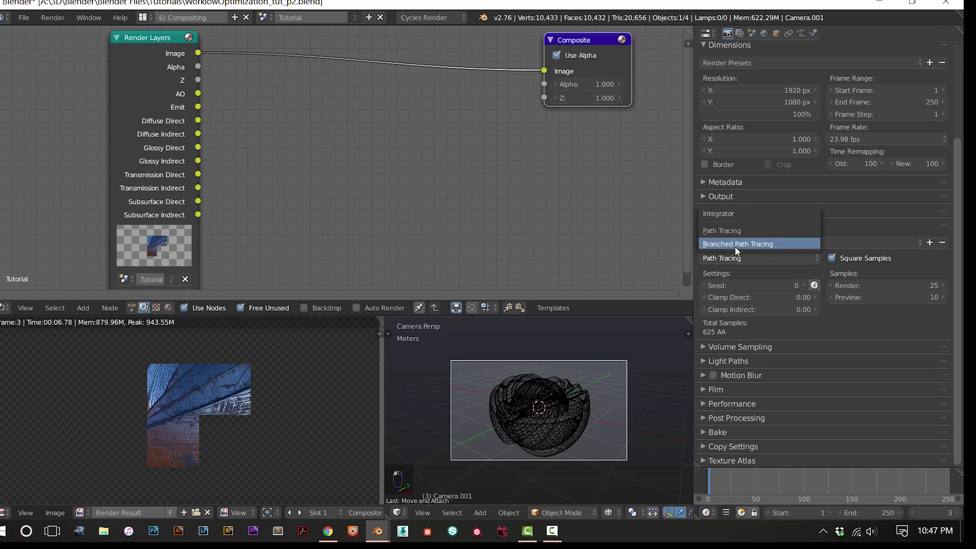
left_click(730, 247)
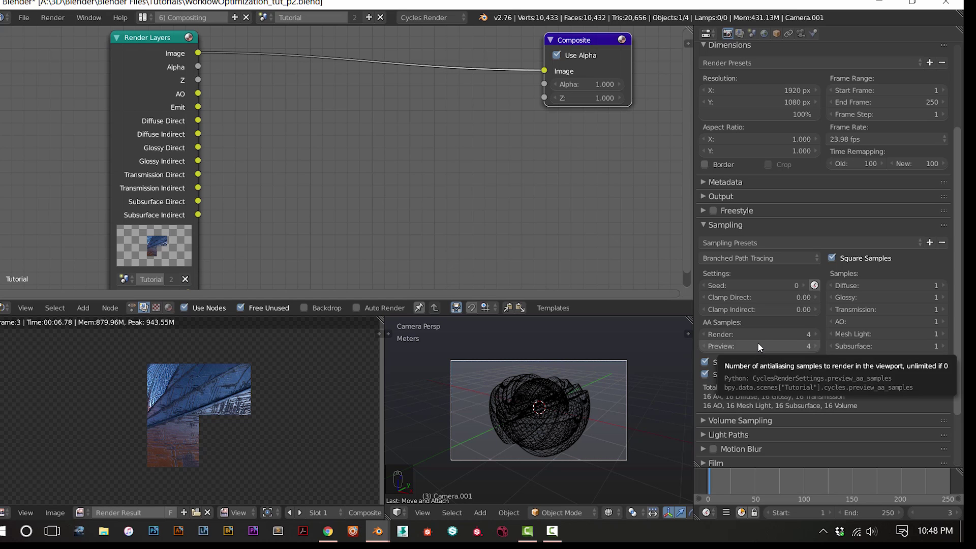
left_click_drag(777, 331, 807, 331)
left_click(814, 333)
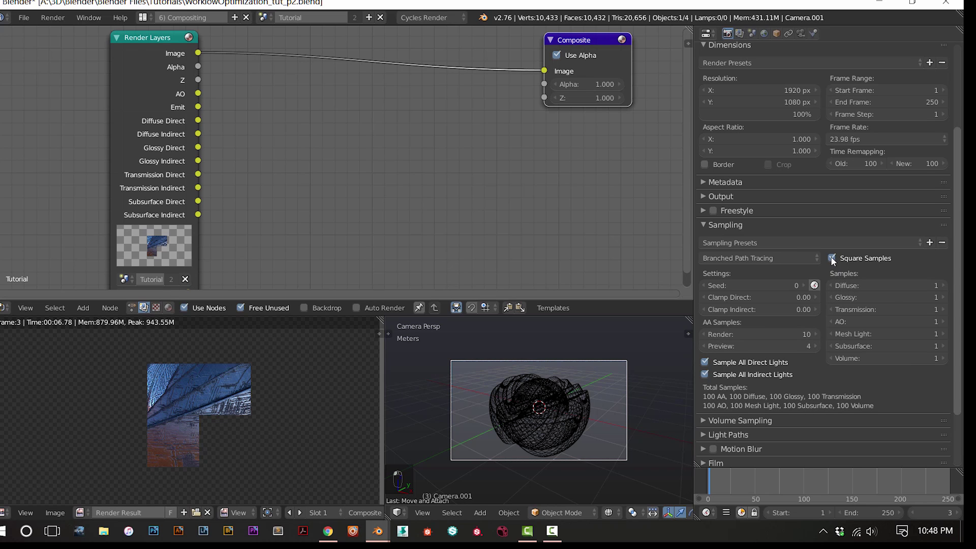
left_click(705, 337)
left_click(705, 337)
left_click(705, 337)
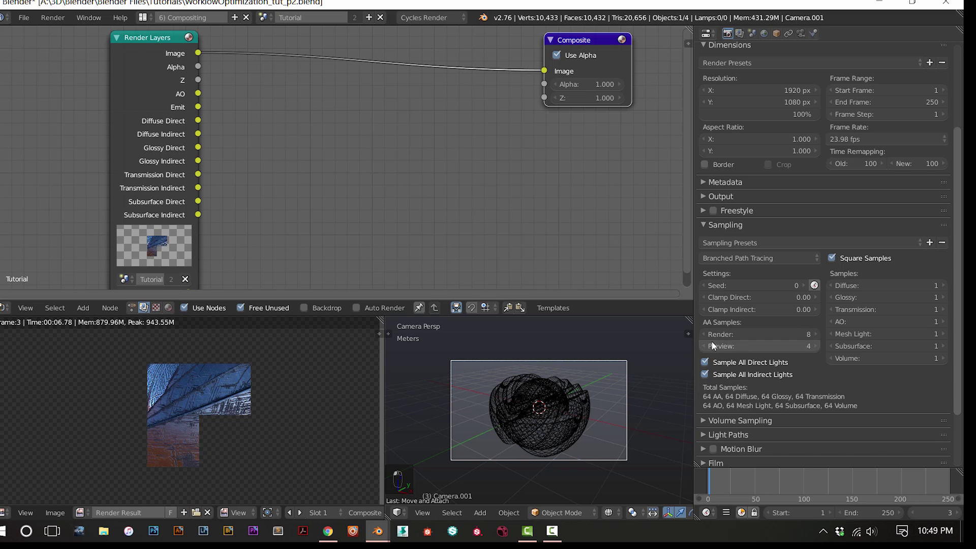
left_click(704, 335)
left_click(813, 337)
left_click(813, 336)
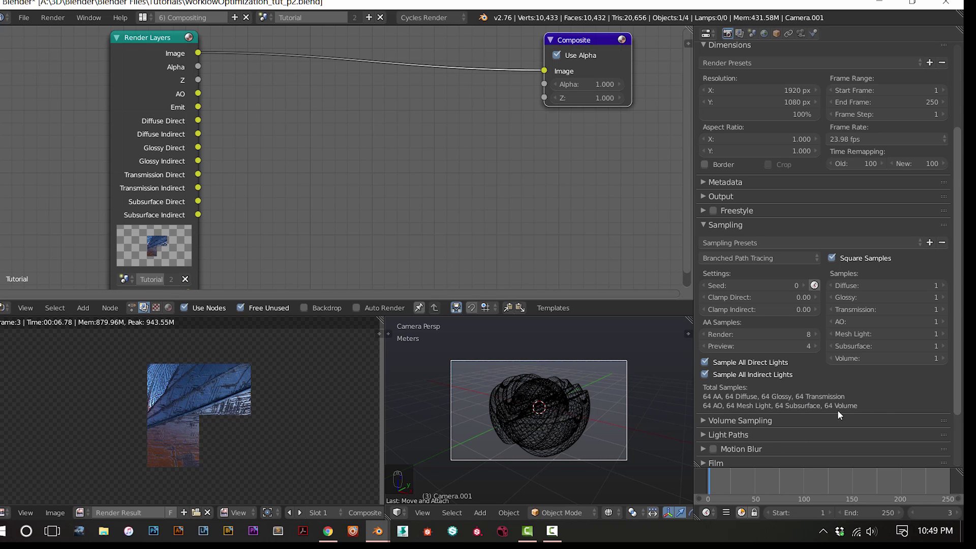
Enter 1 for the Volume samples of Branched Path Tracing
left_click(835, 359)
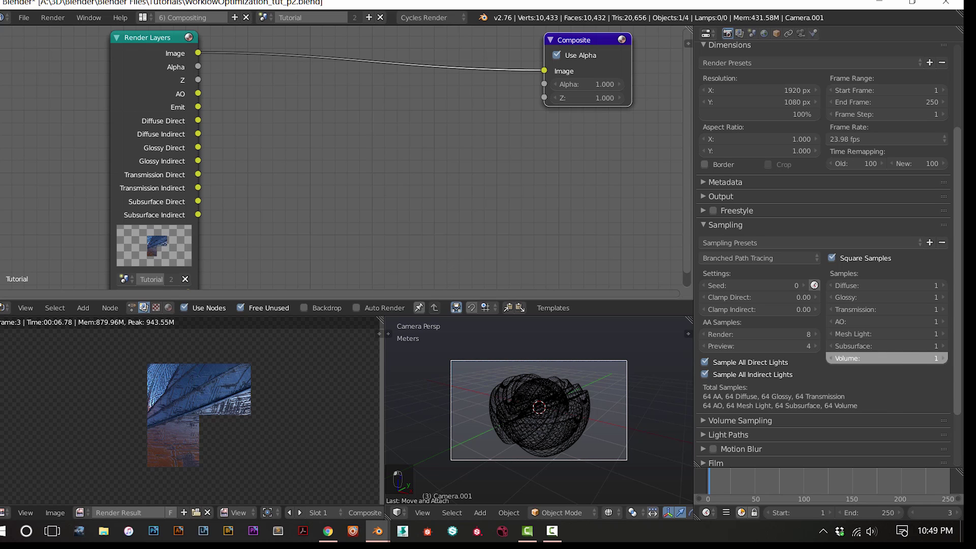
key("BackSpace")
type("1")
key("Return")
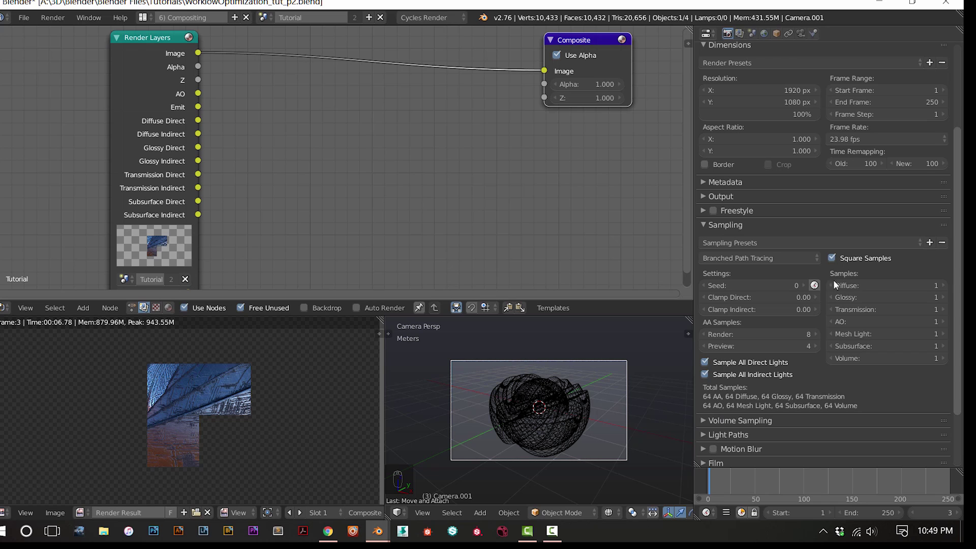
Change the integrator back to Path Tracing and set the render samples to 6
left_click(754, 258)
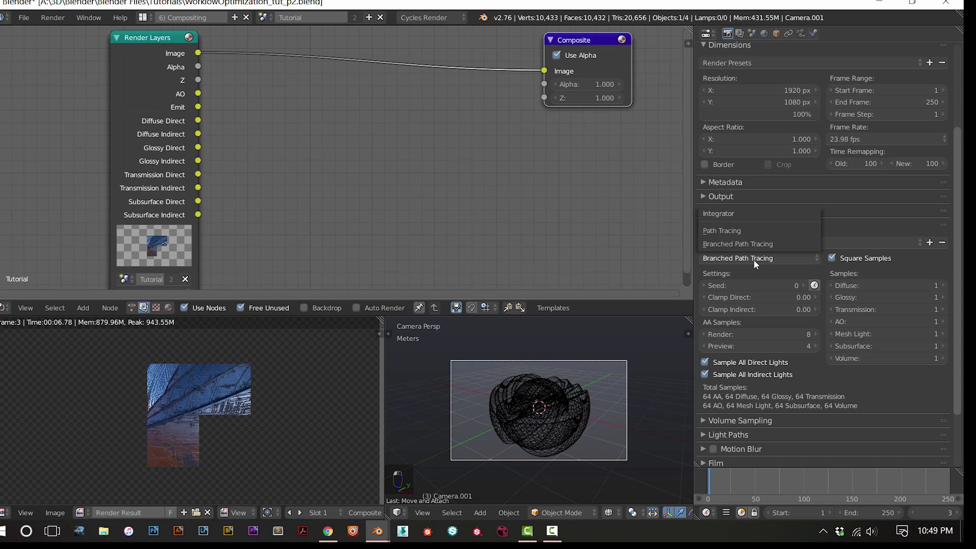
left_click(740, 232)
left_click(895, 287)
type("6")
Play the animation in the timeline and stop the playback
key("XF86AudioPlay")
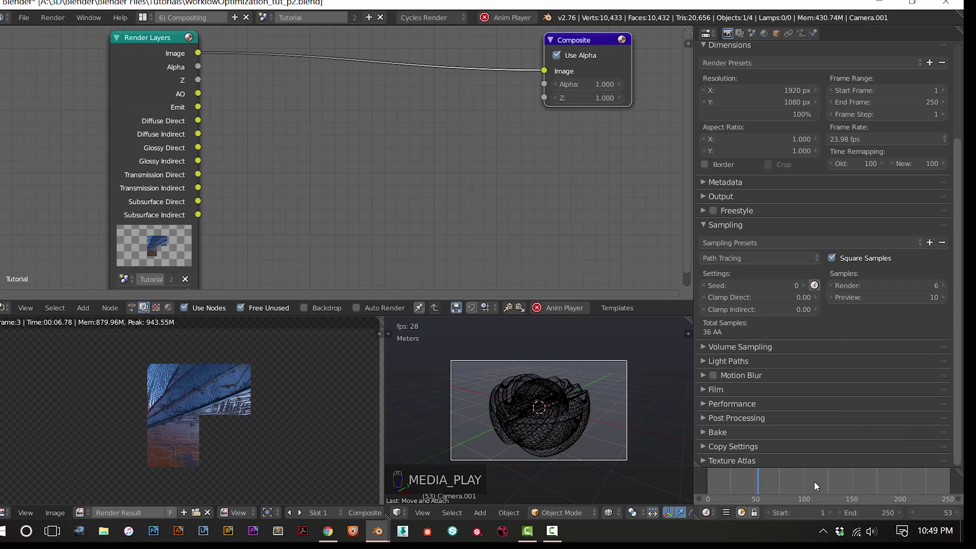
key("space")
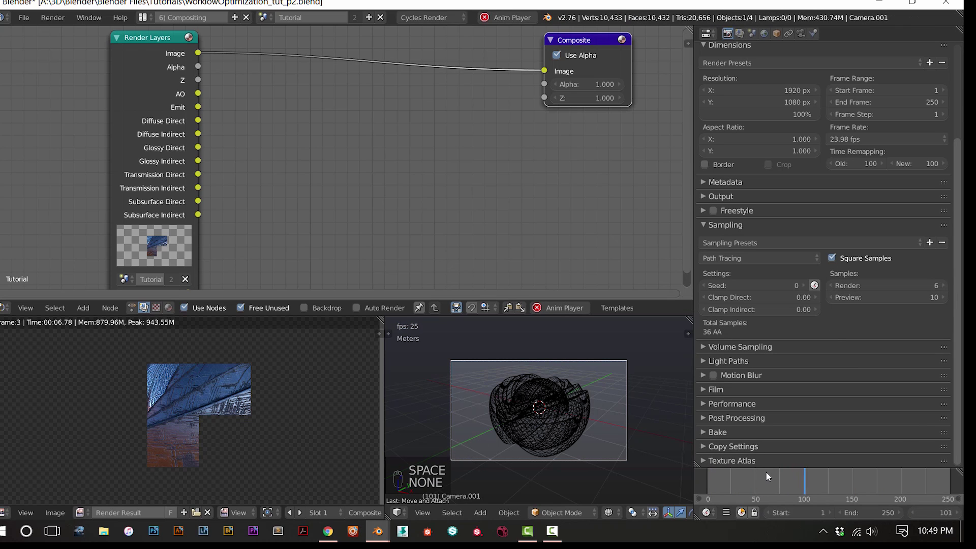
key("alt+a")
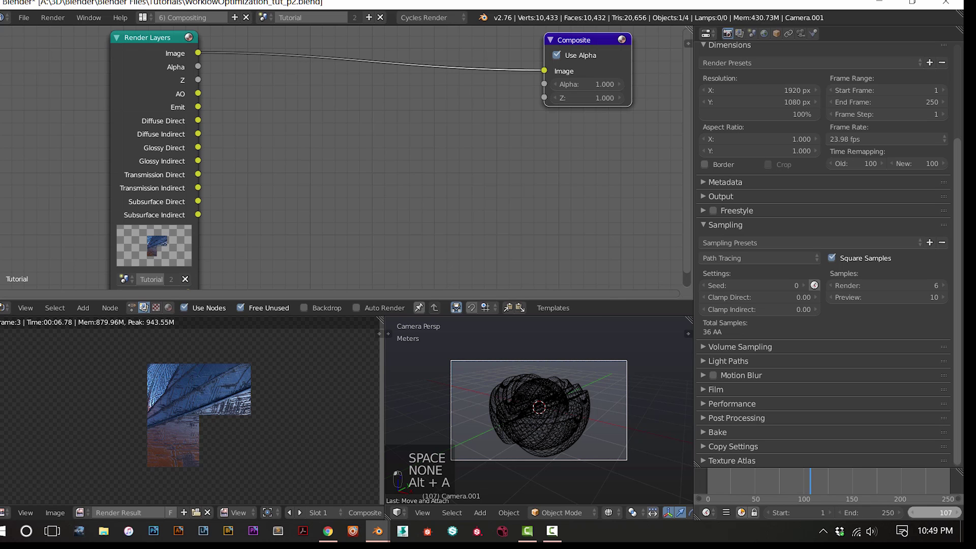
key("alt+a")
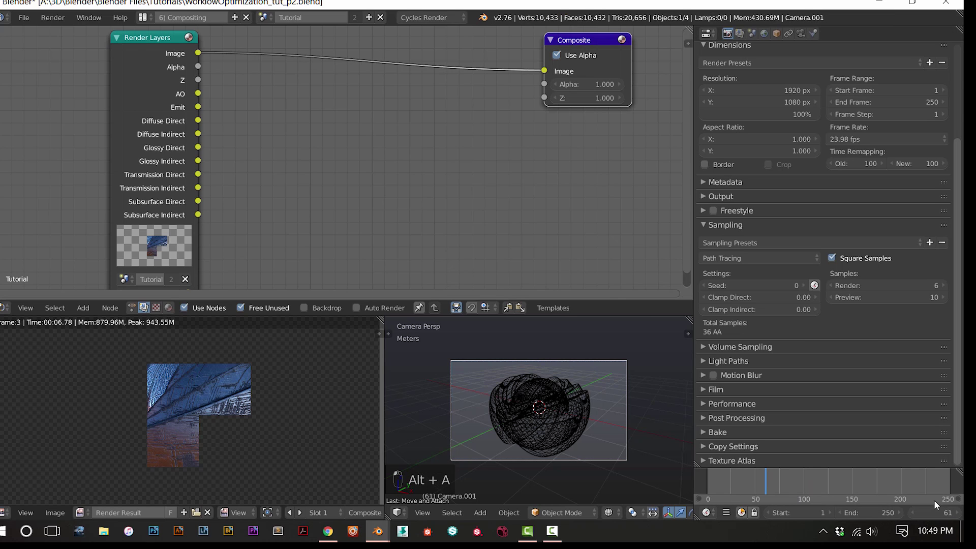
Move the timeline to frame 0 and switch the render integrator to Branched Path Tracing
left_click(707, 484)
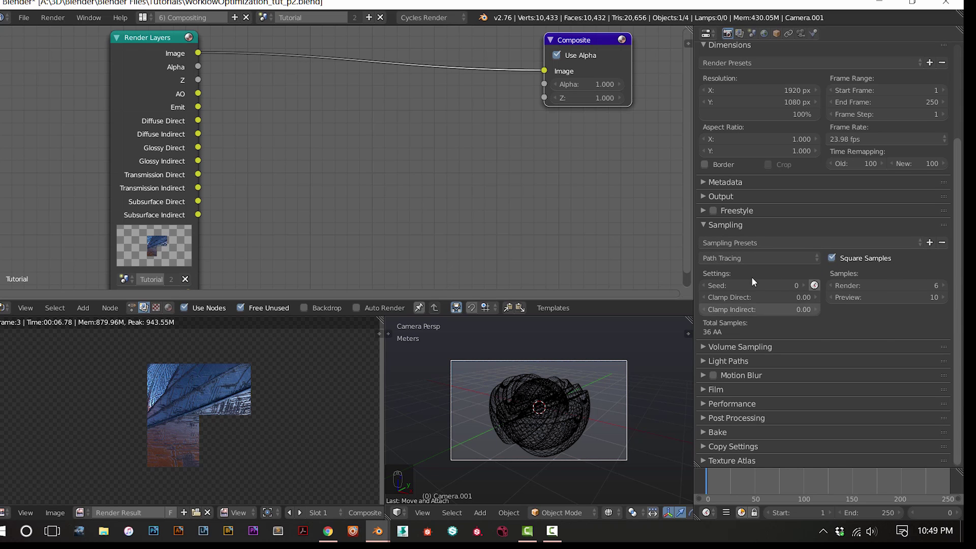
left_click(747, 260)
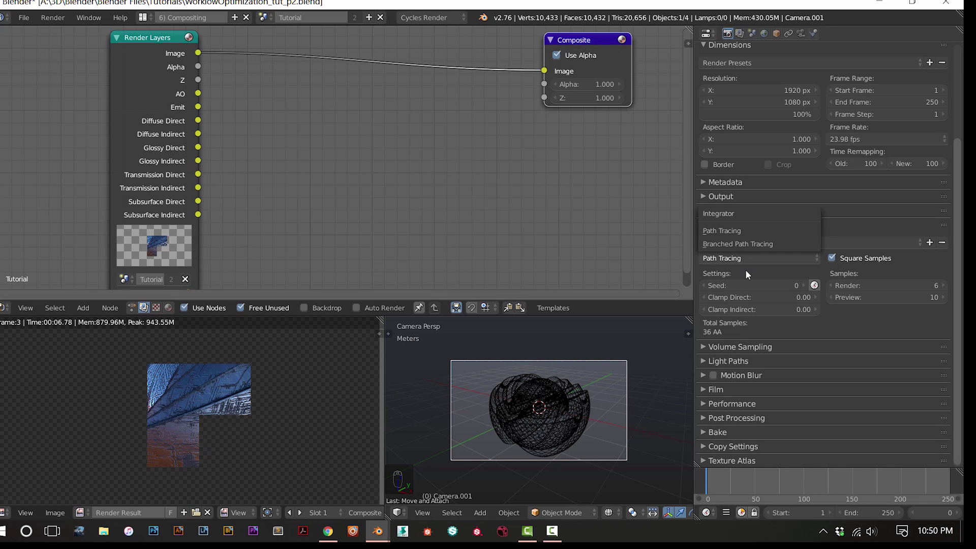
left_click(748, 259)
left_click(747, 257)
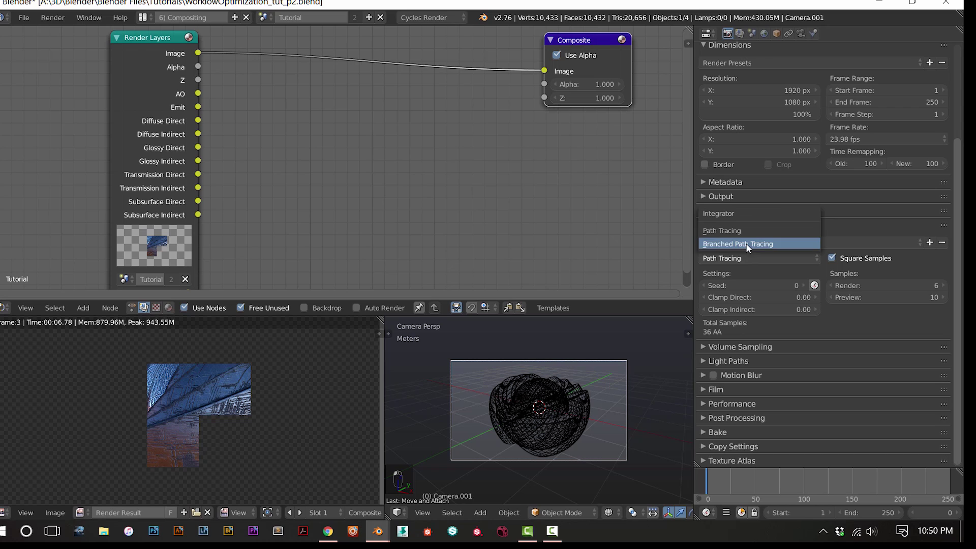
left_click(747, 244)
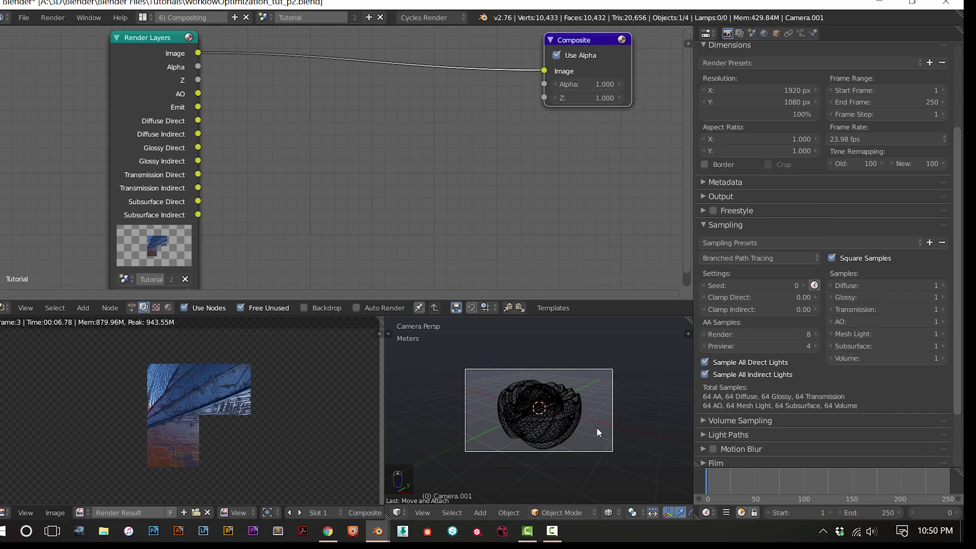
scroll(597, 427, "up", 2)
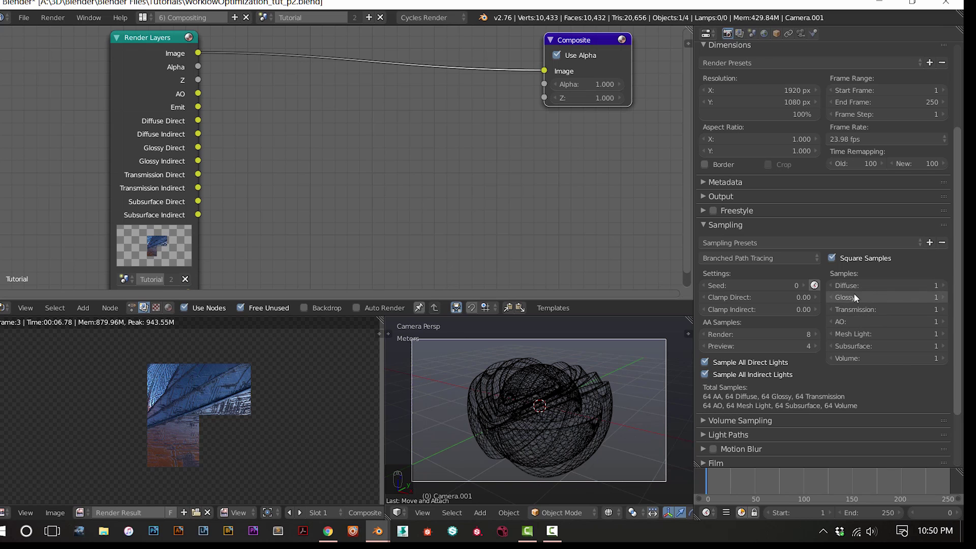
Set the Diffuse samples to 2 and toggle Square Samples off and back on to compare the total samples
left_click(939, 285)
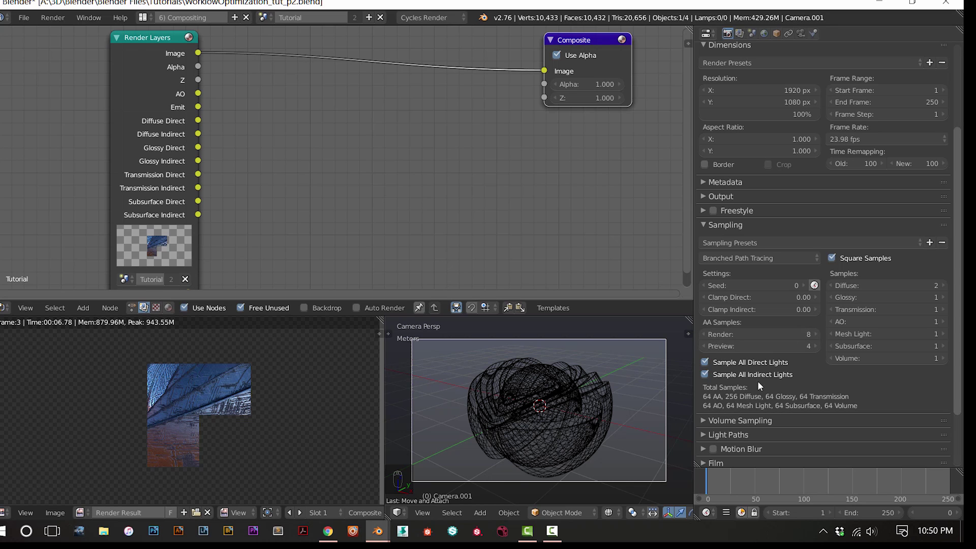
left_click(832, 259)
left_click(833, 259)
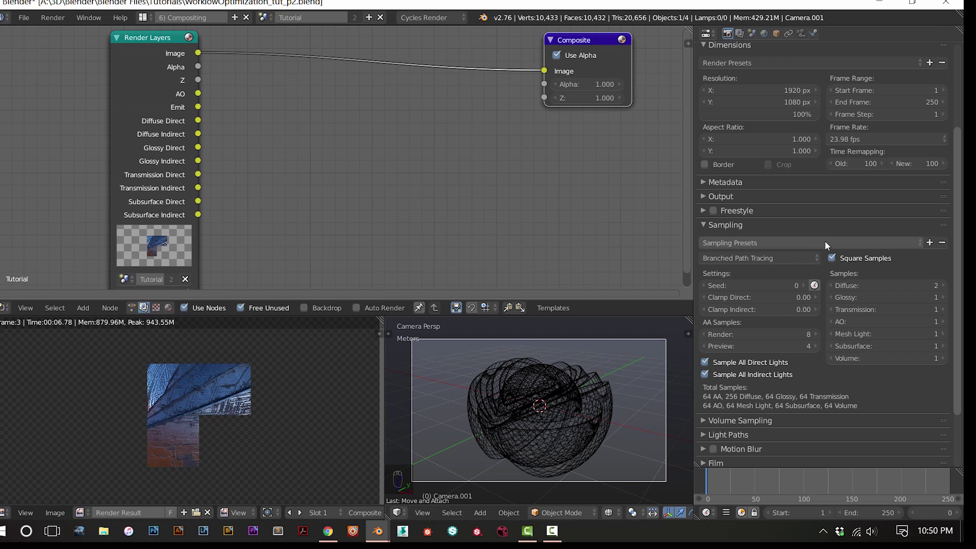
left_click(832, 258)
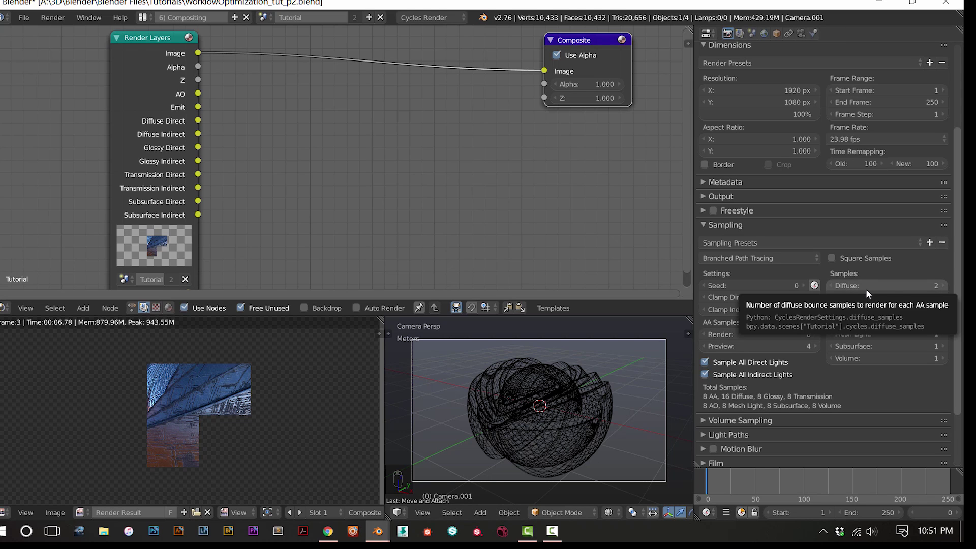
left_click(832, 257)
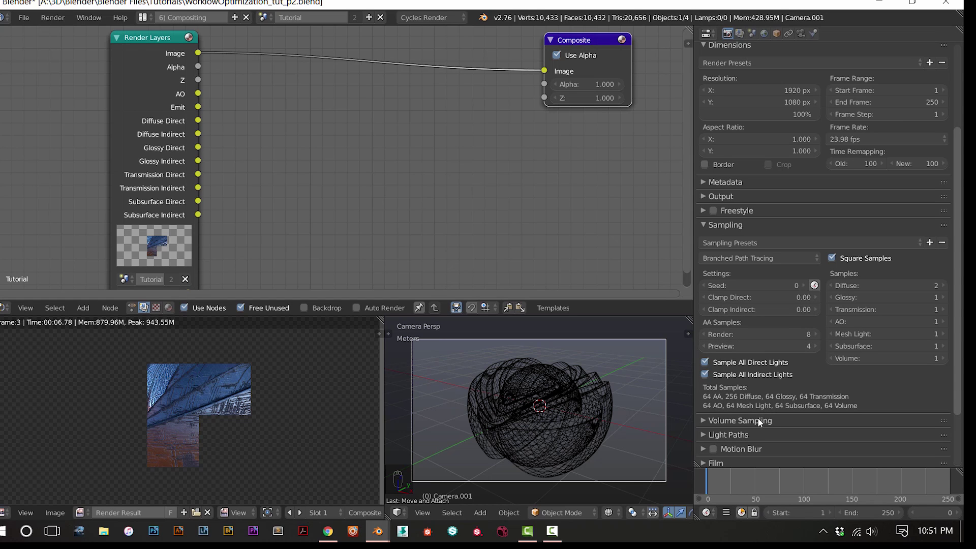
Collapse the Sampling section and expand Light Paths and Volume Sampling in the render settings
scroll(621, 397, "up", 2)
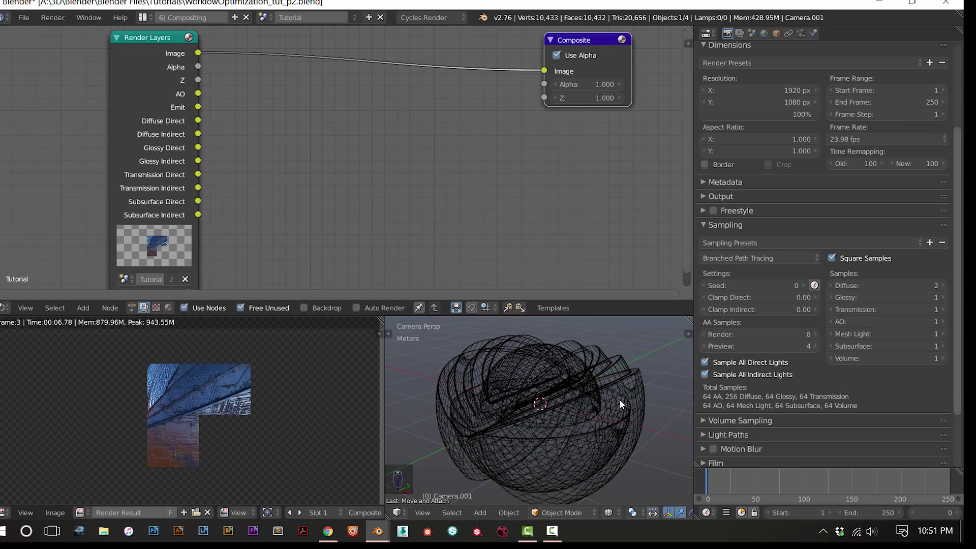
scroll(620, 398, "down", 1)
scroll(619, 399, "down", 2)
scroll(619, 398, "up", 2)
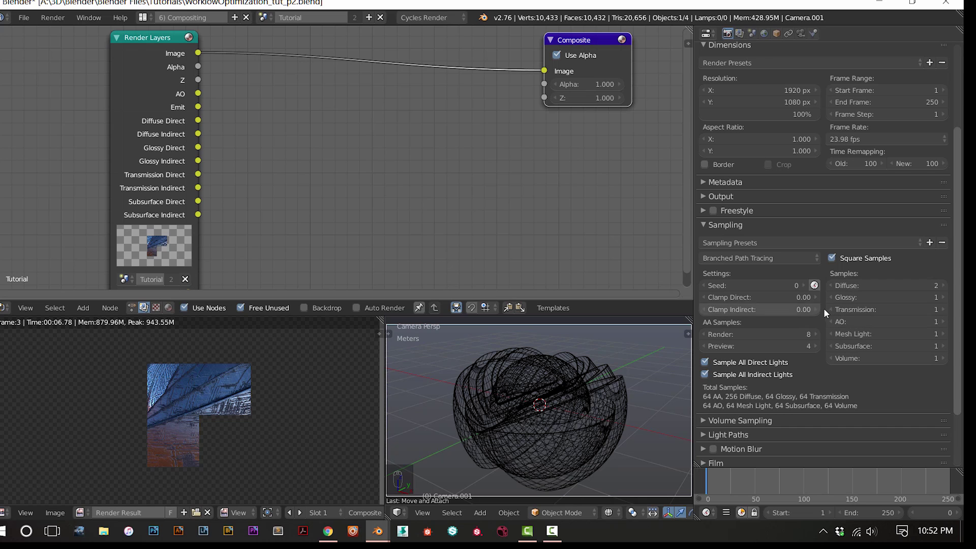
left_click(752, 224)
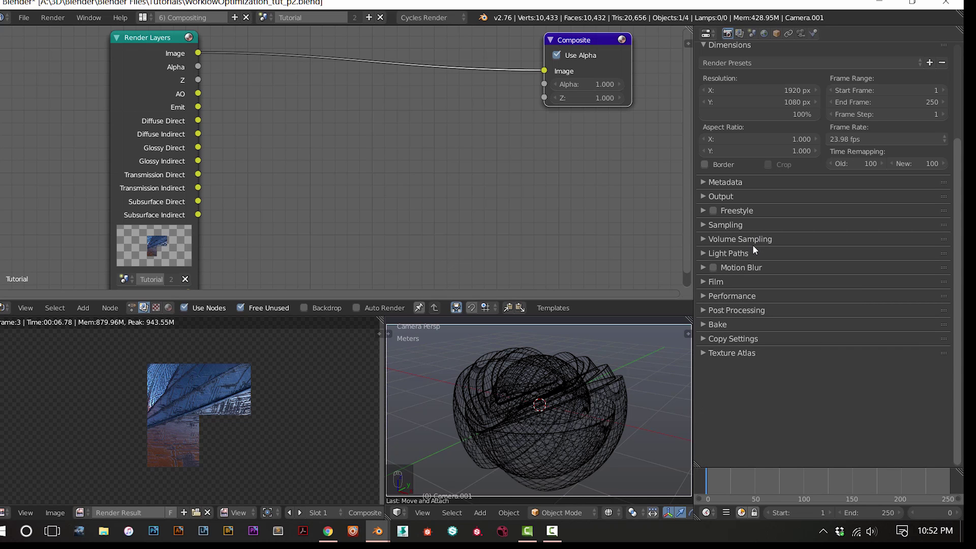
left_click(731, 255)
left_click(733, 241)
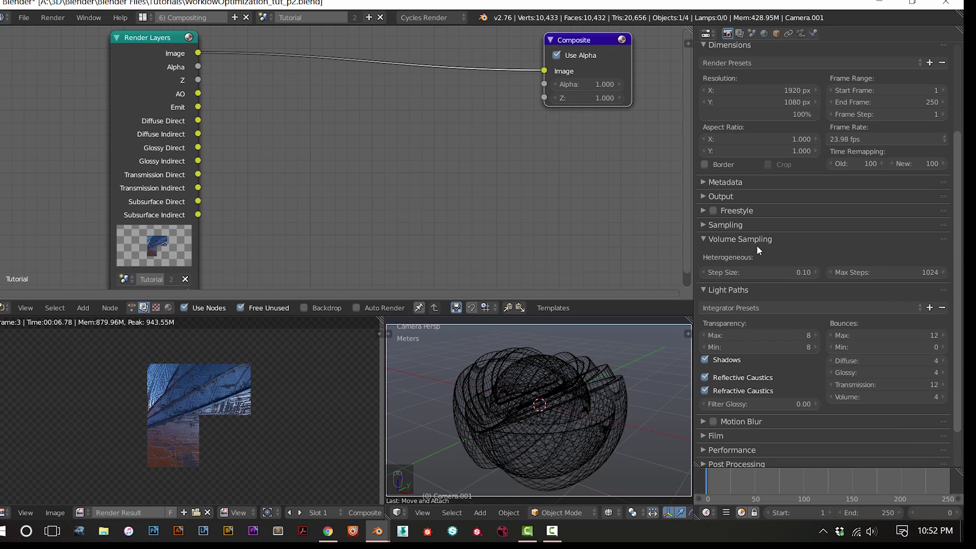
Select the lower bowl mesh and expand its Base material's Settings, and collapse Pro Lighting: Skies (Demo) in the world settings
left_click(764, 33)
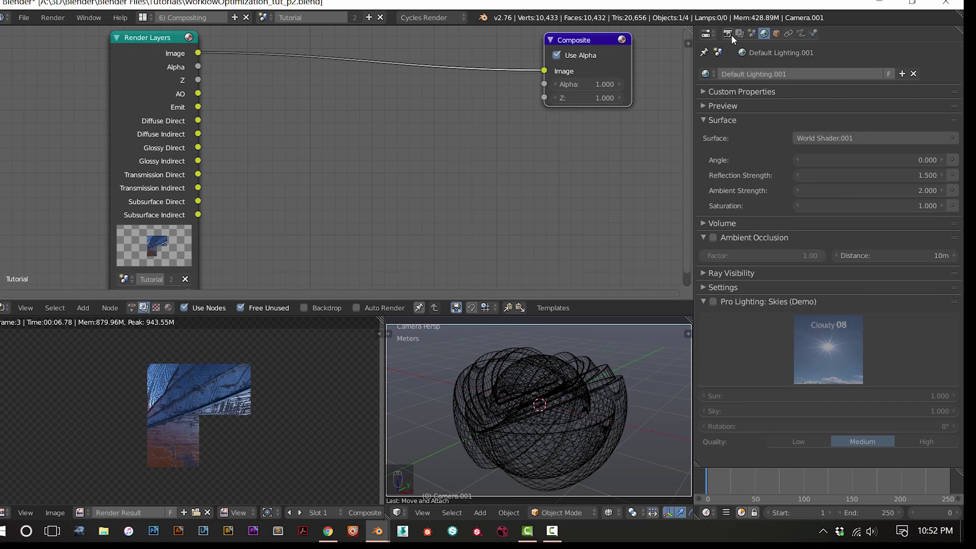
right_click(539, 448)
left_click(825, 34)
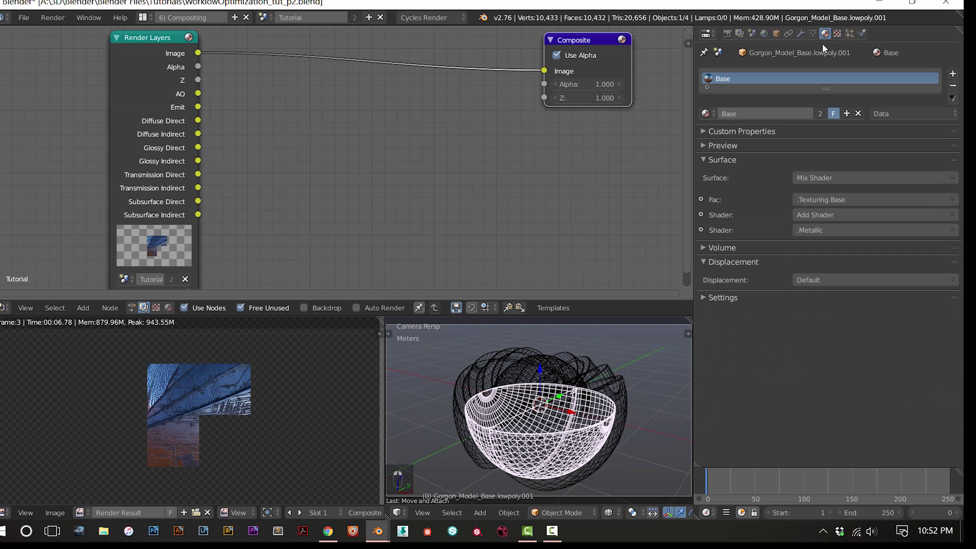
left_click(722, 299)
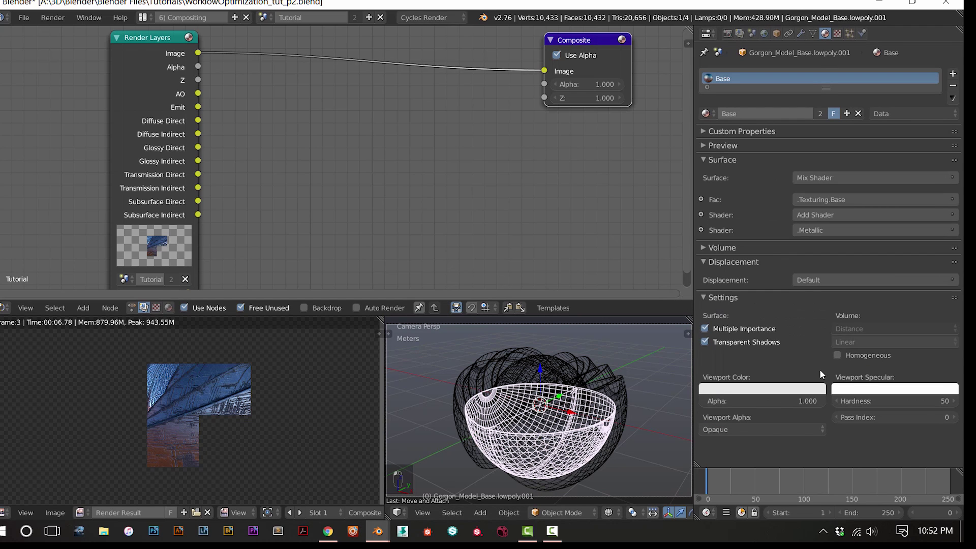
left_click(765, 33)
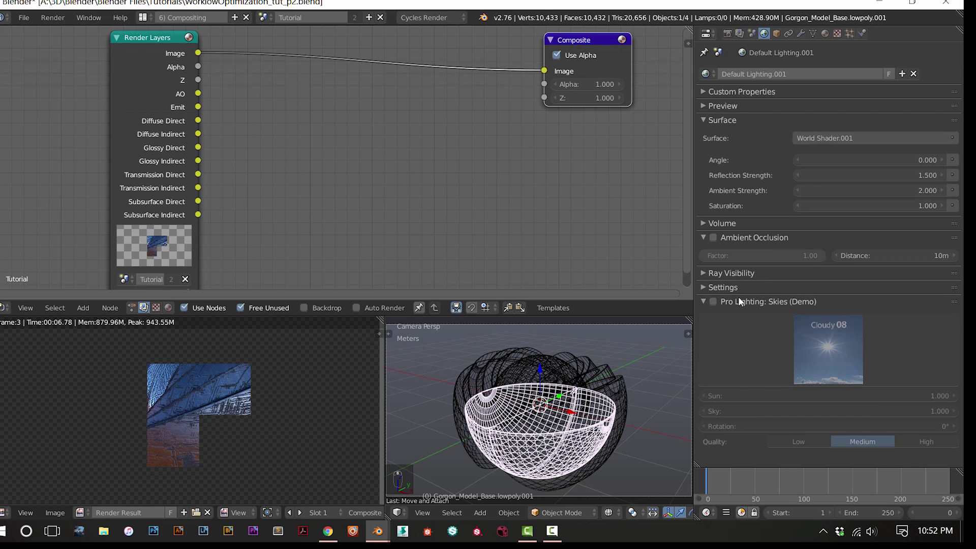
left_click(705, 302)
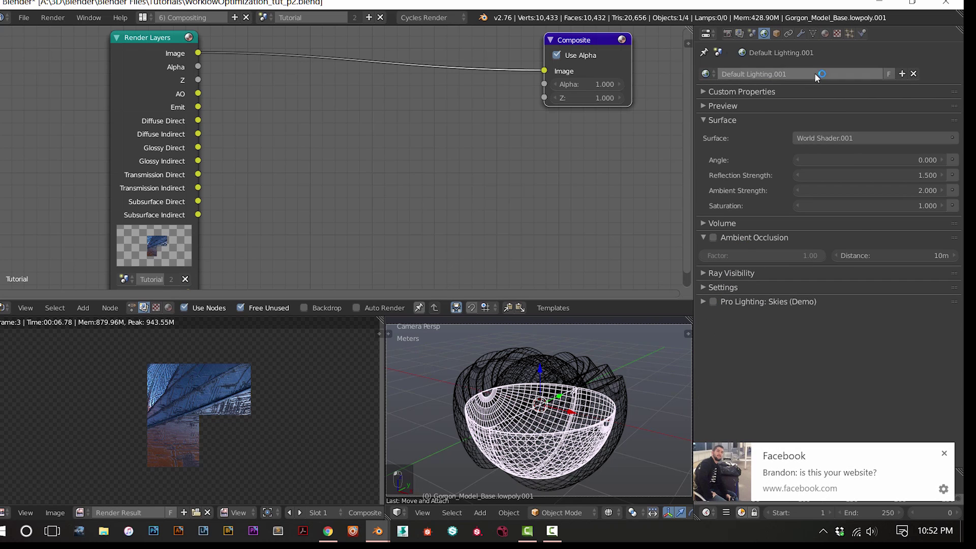
Open and close the browser's notification exceptions page, and dismiss the Facebook notification back in Blender
left_click(944, 489)
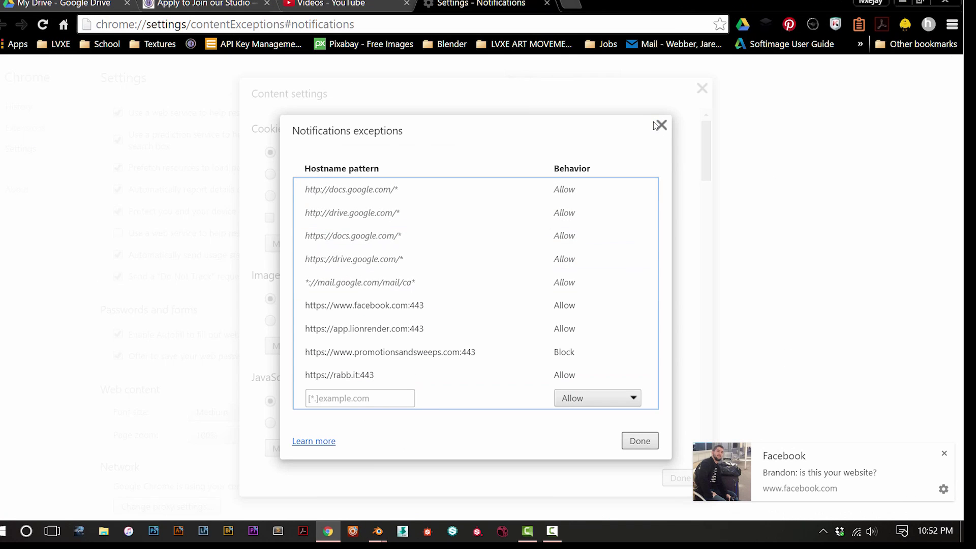
left_click(547, 3)
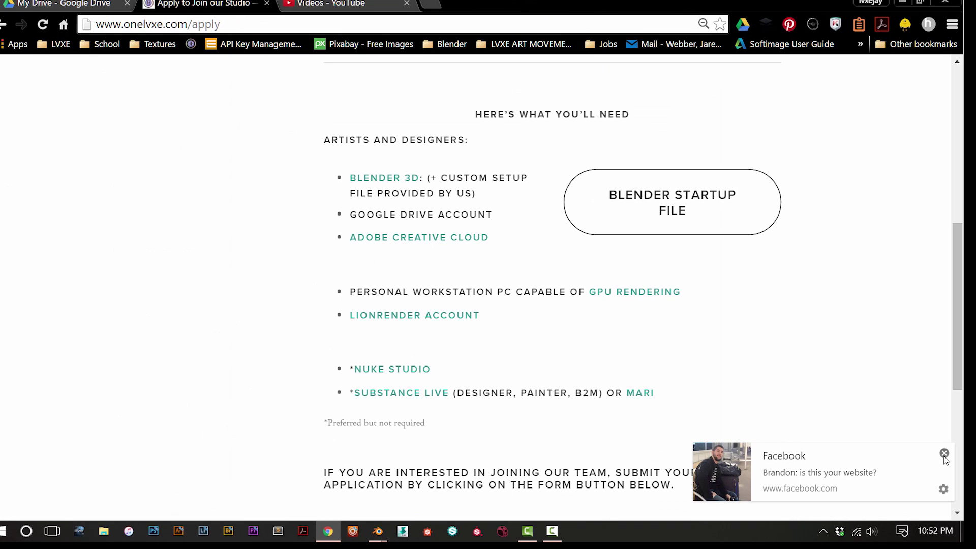
left_click(904, 2)
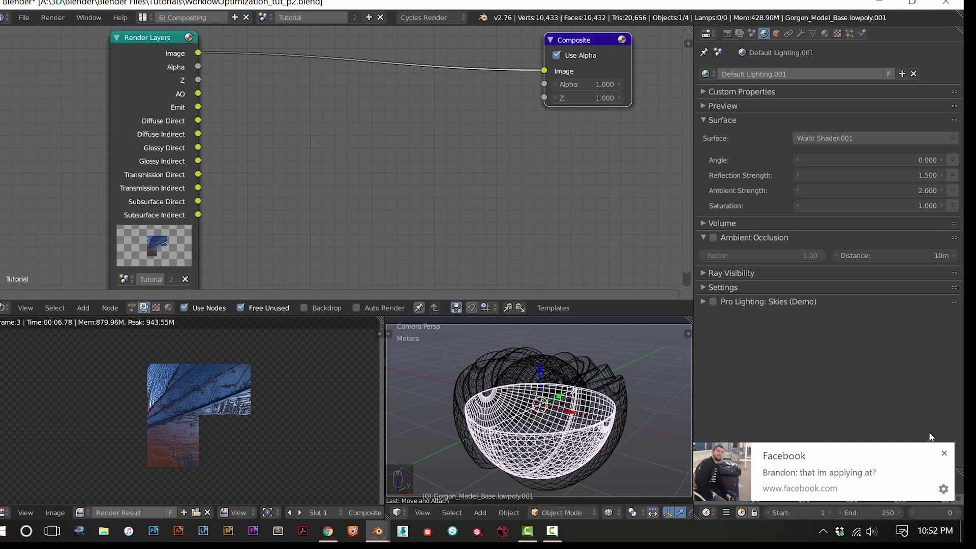
left_click(944, 454)
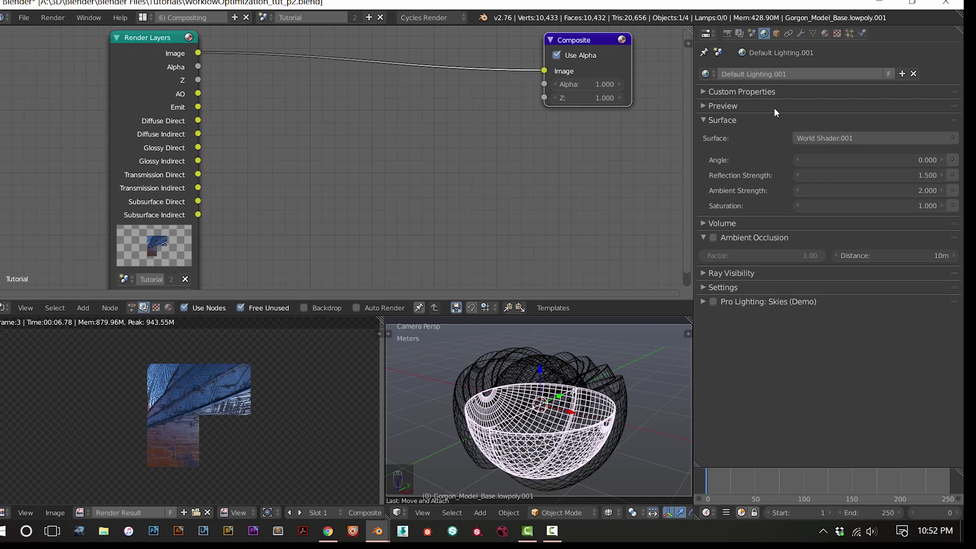
Review the render layer passes and Base material settings, and collapse Volume Sampling in the render settings
left_click(740, 33)
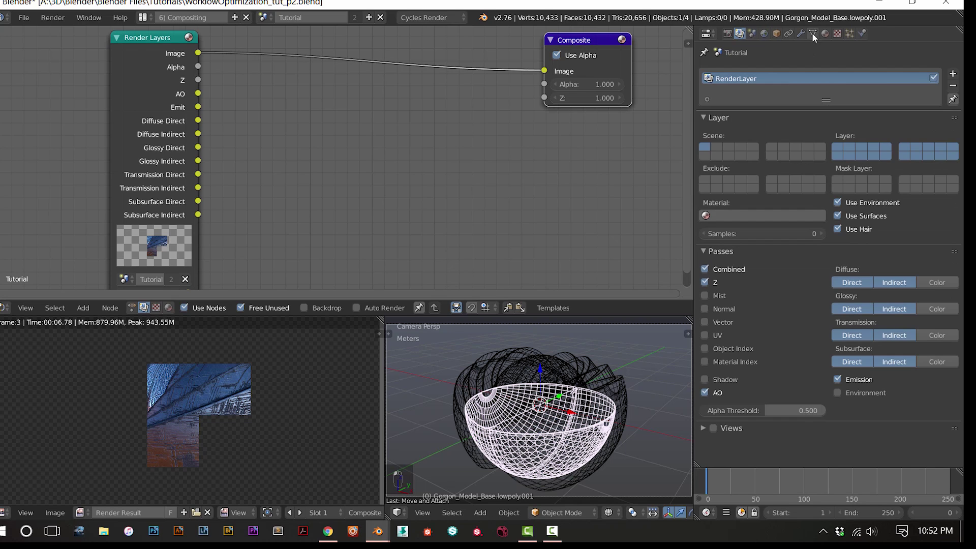
left_click(825, 33)
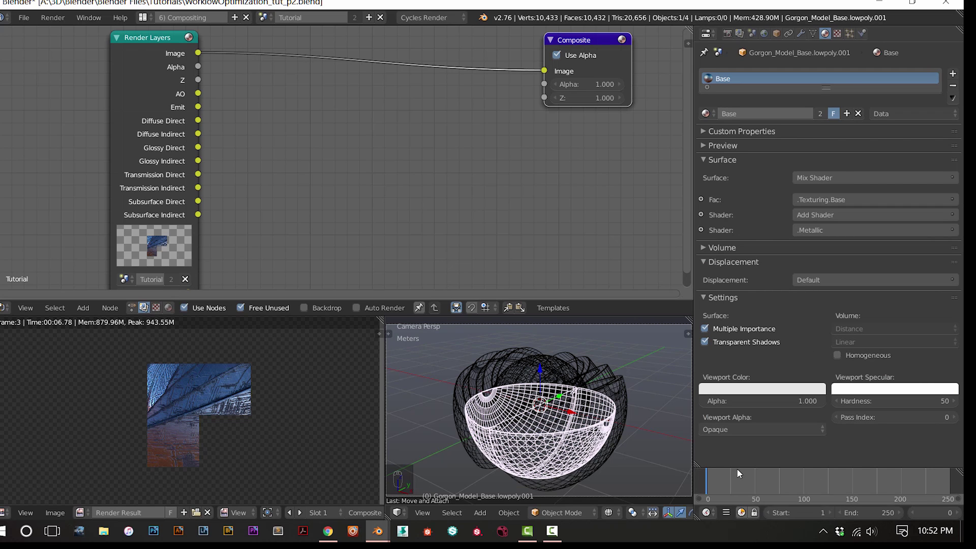
left_click(729, 34)
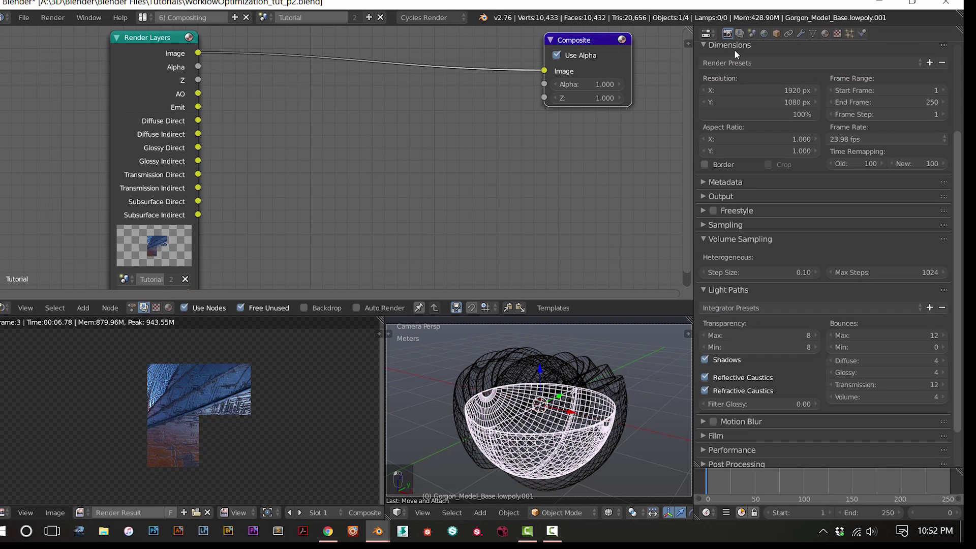
left_click(763, 239)
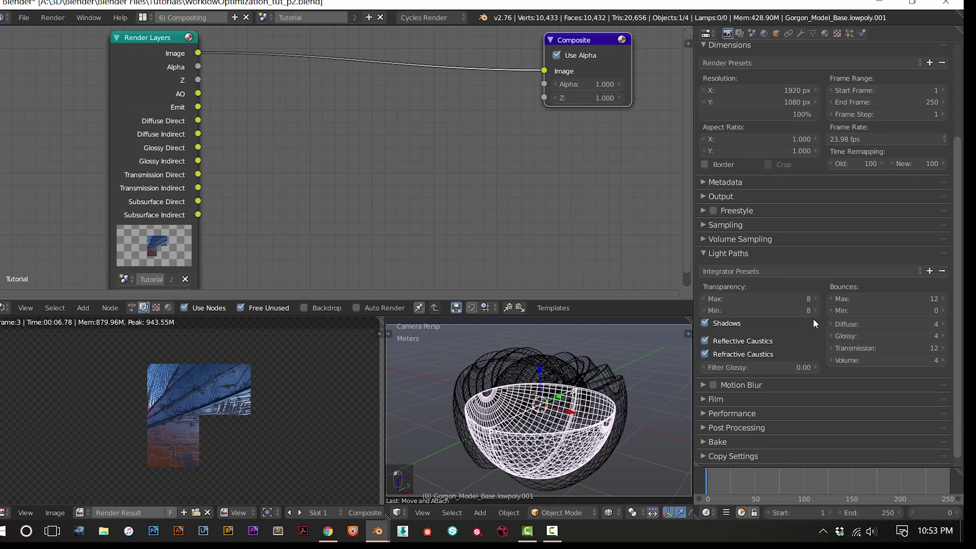
Expand the Sampling section so its settings show together with the Light Paths settings
scroll(820, 319, "down", 1)
scroll(819, 323, "up", 1)
scroll(814, 324, "down", 1)
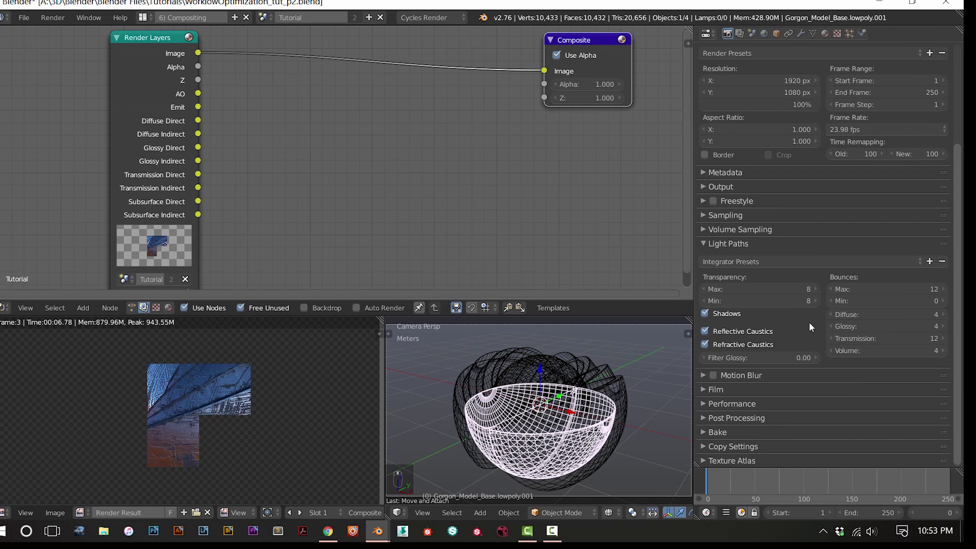
left_click(734, 215)
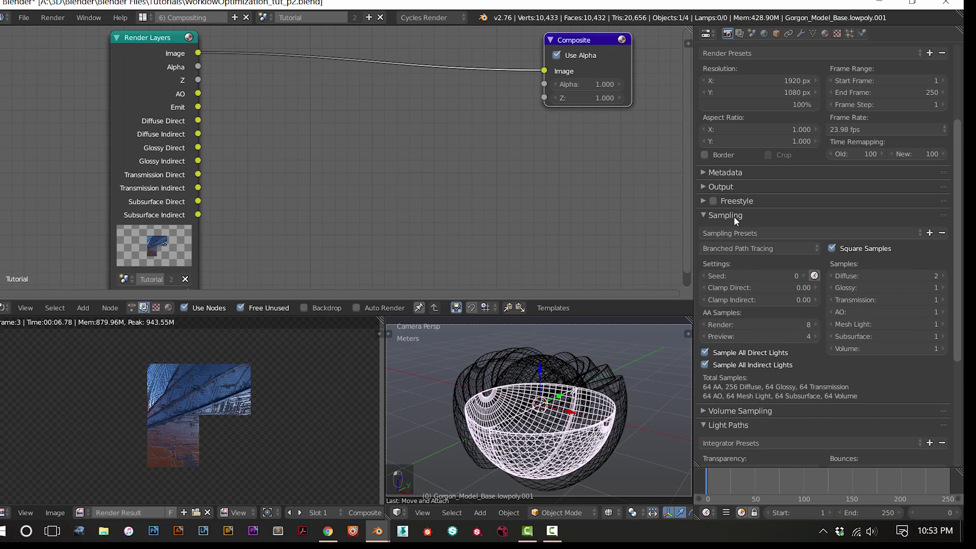
left_click(734, 216)
left_click(733, 216)
left_click(733, 215)
left_click(734, 216)
scroll(734, 340, "down", 10)
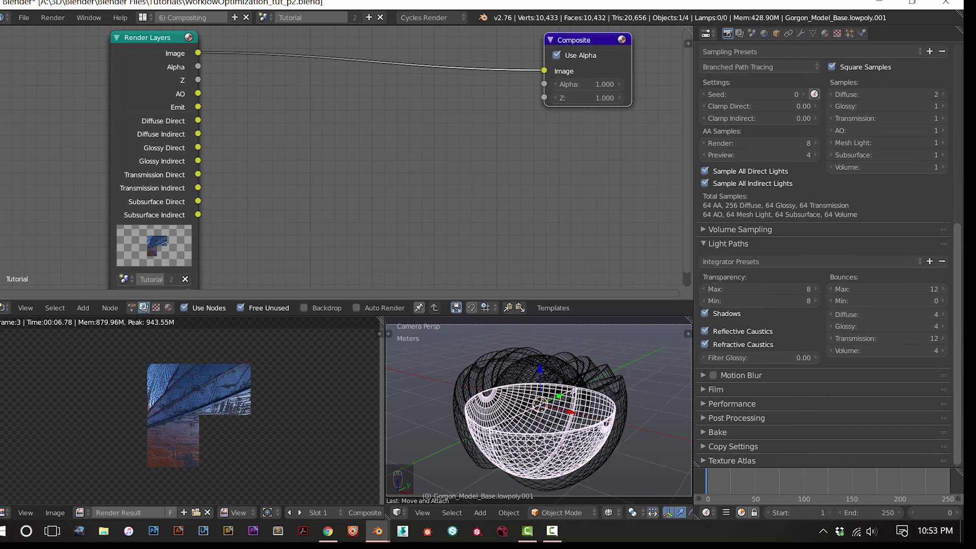
Switch the integrator to Path Tracing and set the render samples to 10
left_click(779, 68)
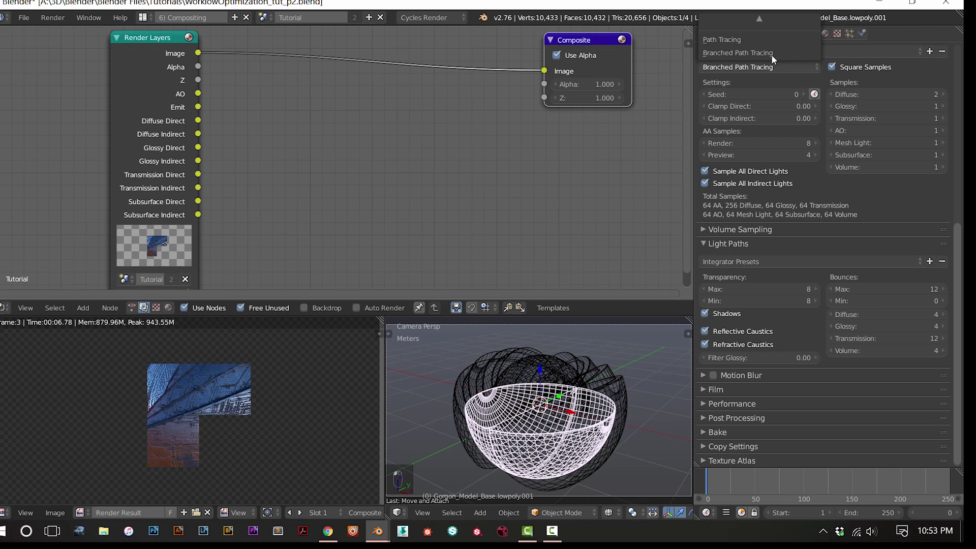
left_click(757, 45)
left_click(902, 94)
type("10")
key("Return")
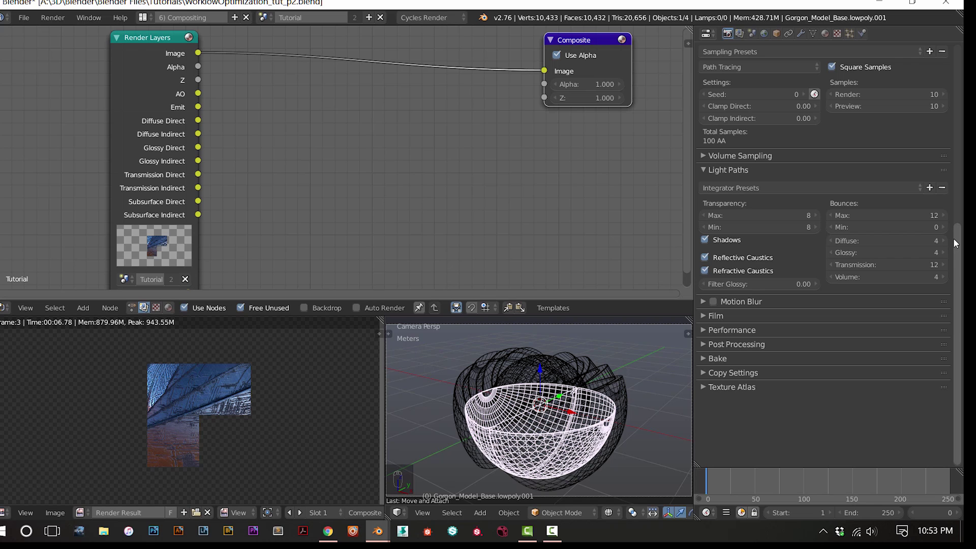
Orbit the 3D view out of the camera perspective and set the integrator back to Branched Path Tracing
scroll(777, 206, "up", 10)
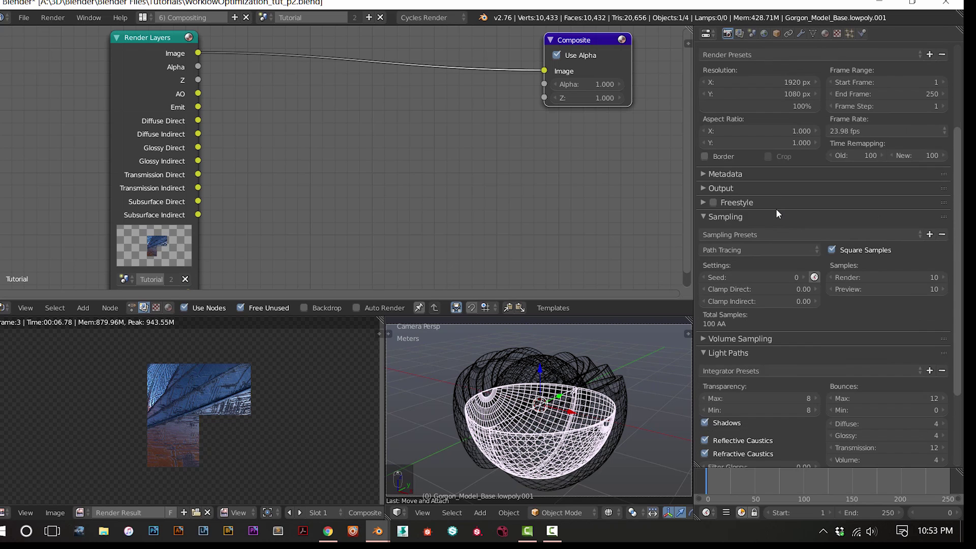
scroll(776, 211, "down", 4)
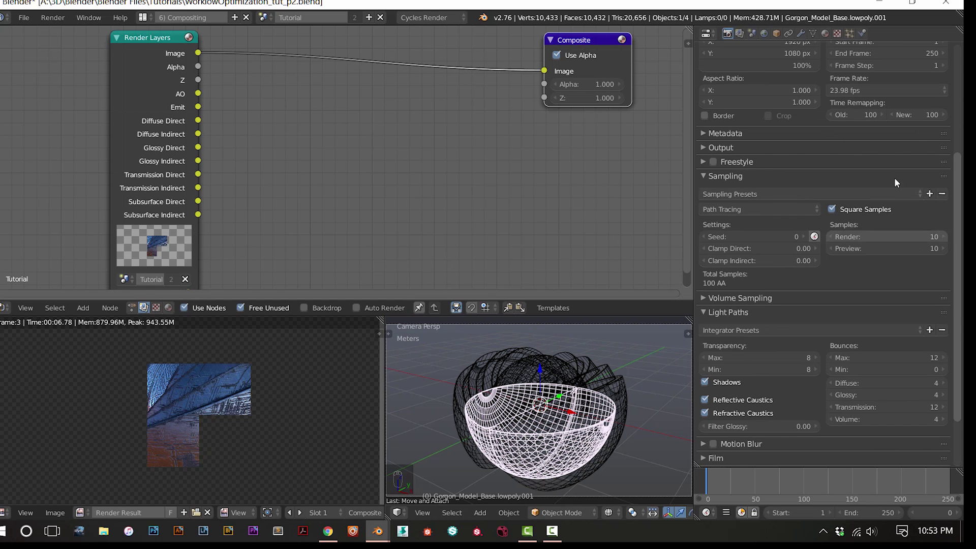
scroll(850, 243, "down", 1)
middle_click_drag(511, 429, 533, 441)
scroll(534, 440, "down", 1)
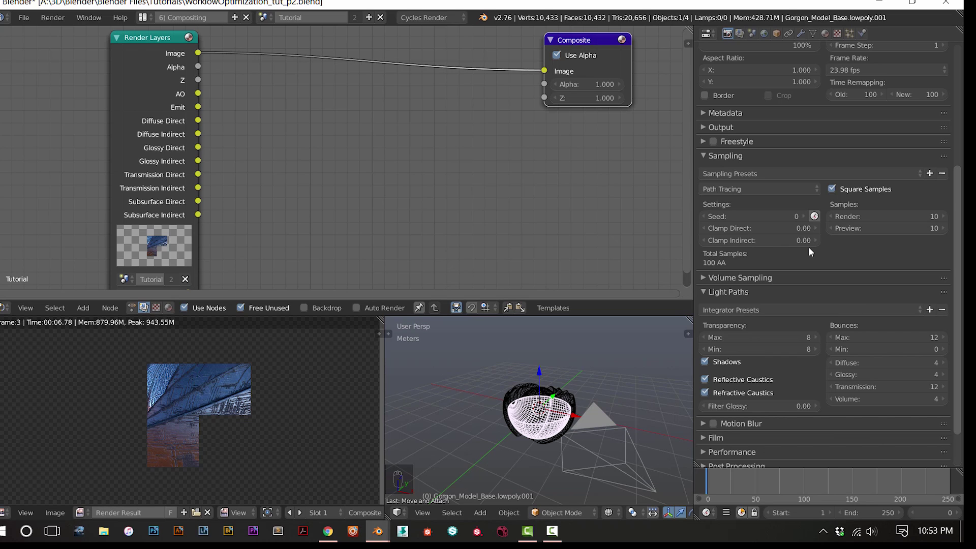
left_click(776, 189)
left_click(732, 172)
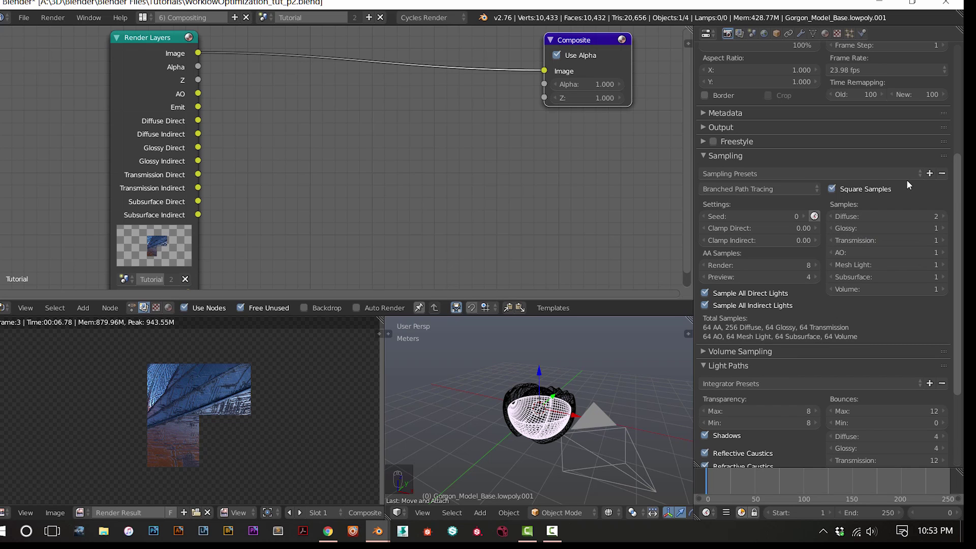
Set the integrator back to Path Tracing and review the Light Paths caustics options
left_click(764, 189)
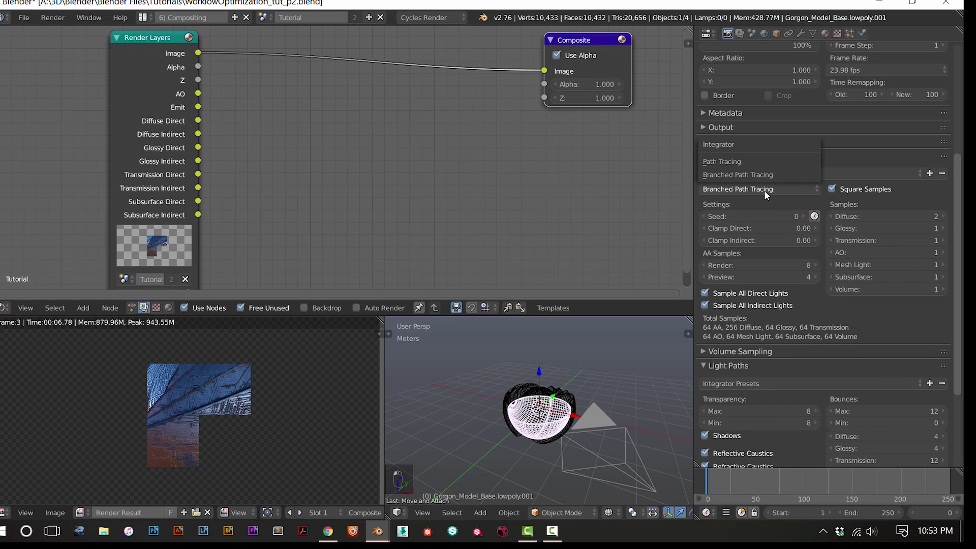
left_click(739, 164)
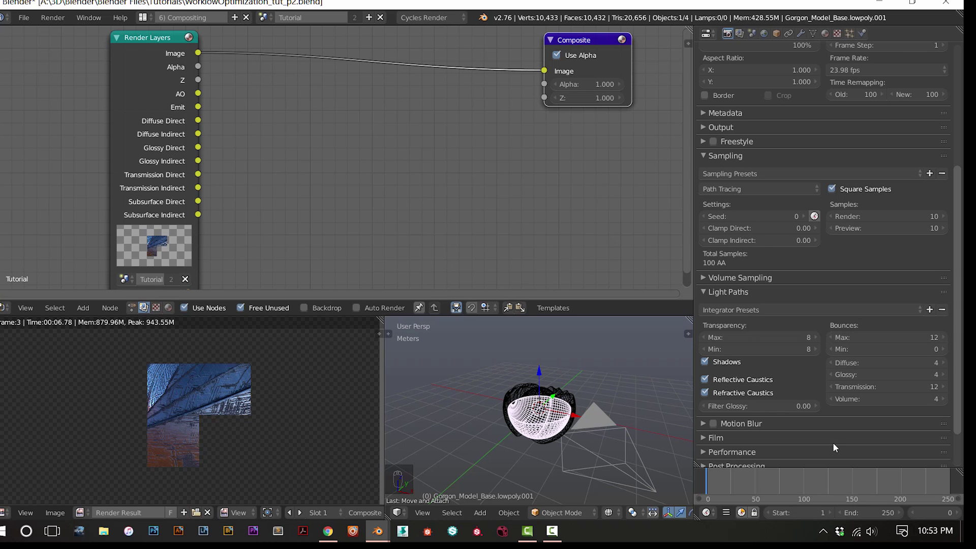
middle_click_drag(524, 439, 642, 465)
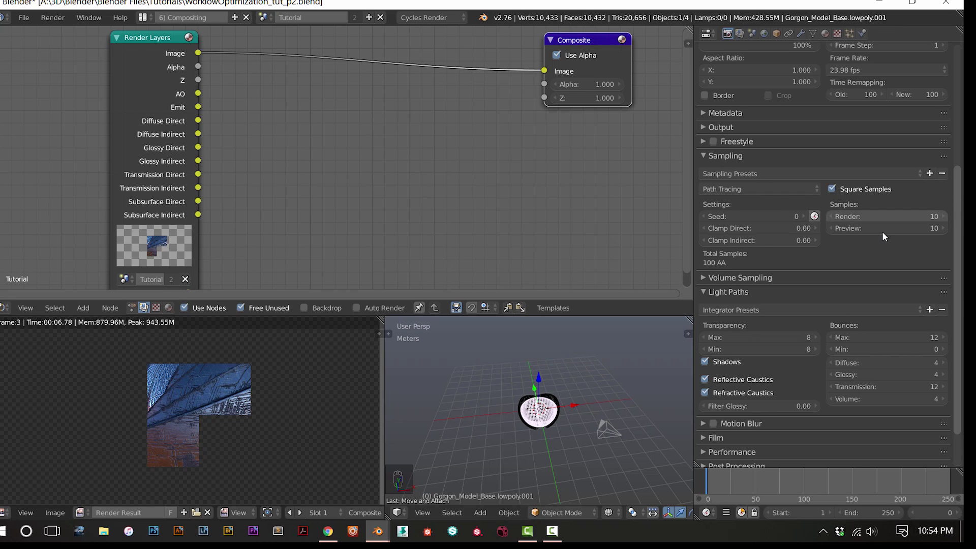
scroll(877, 284, "down", 2)
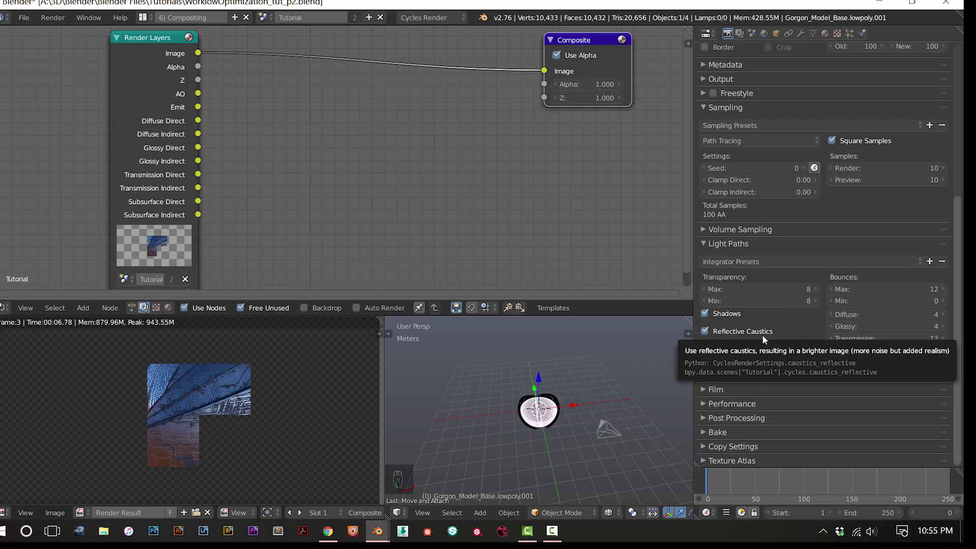
scroll(618, 446, "up", 4)
middle_click_drag(608, 443, 592, 410)
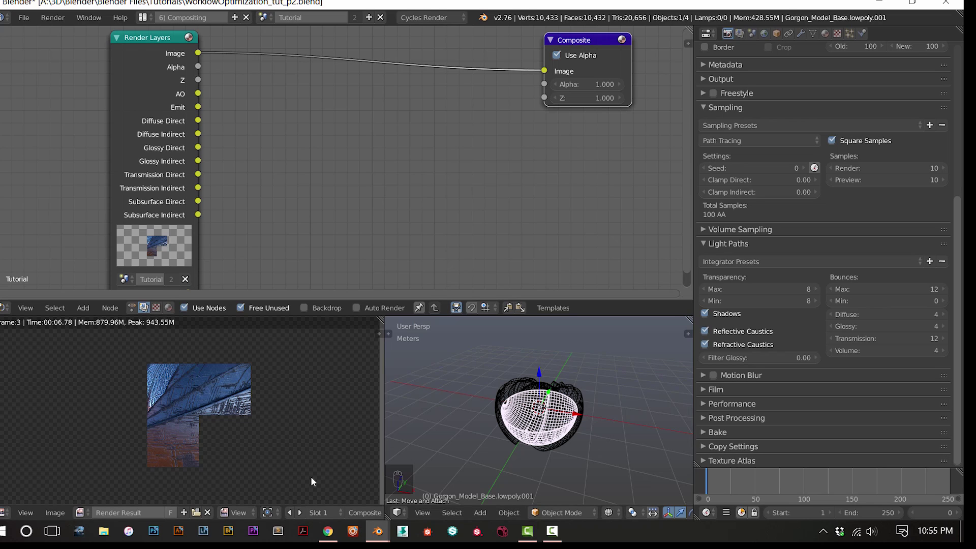
Switch to the Chrome browser, search the web for "caustic effect" in a new tab, and return to Blender
left_click(328, 531)
left_click(430, 4)
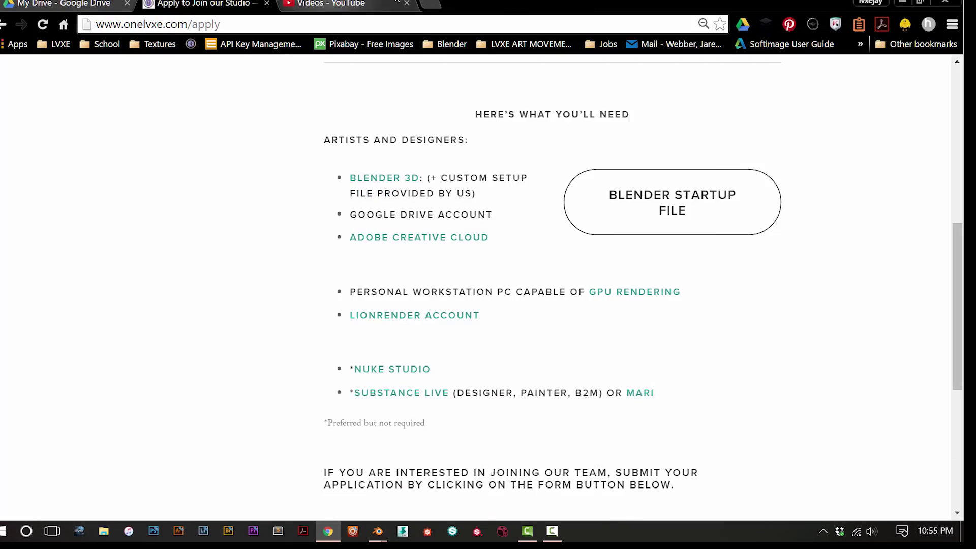
type("cuaus")
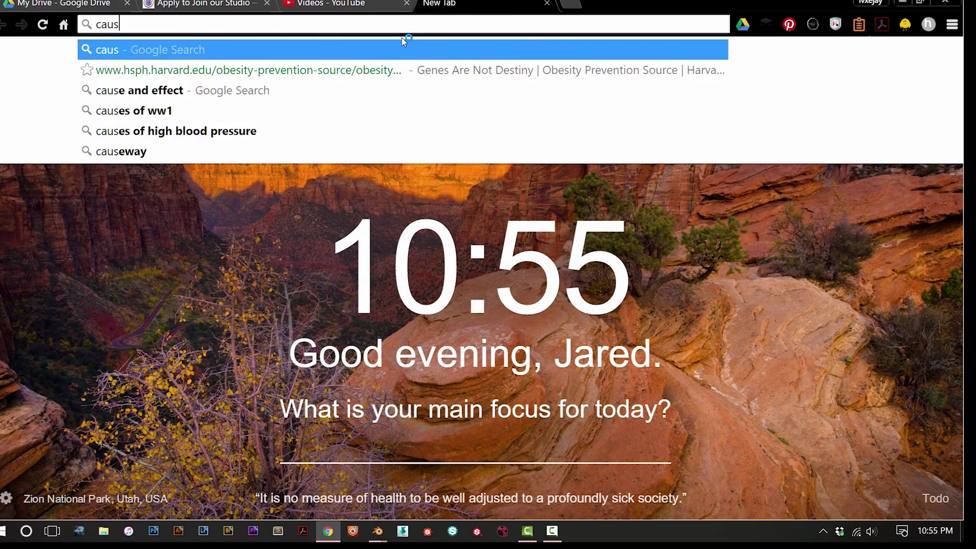
type("tic effect")
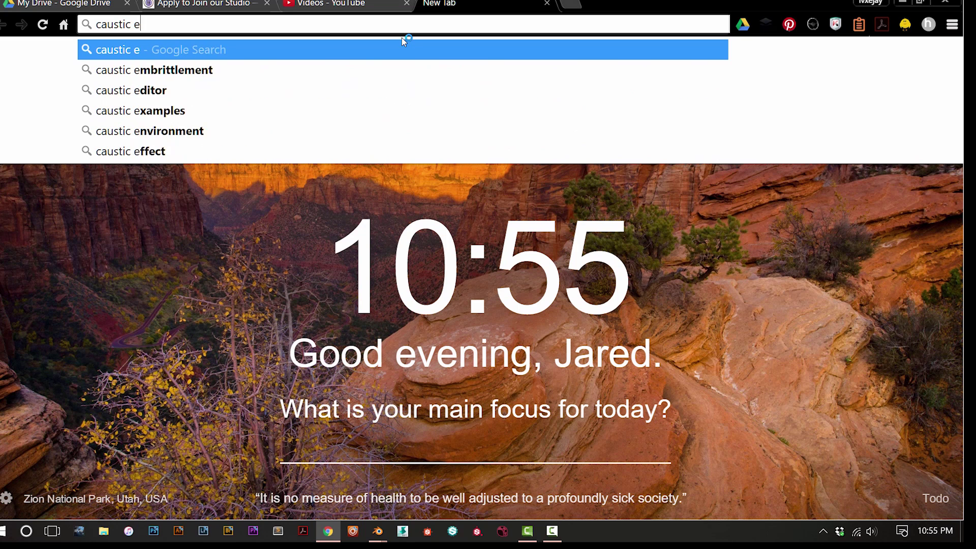
key("Return")
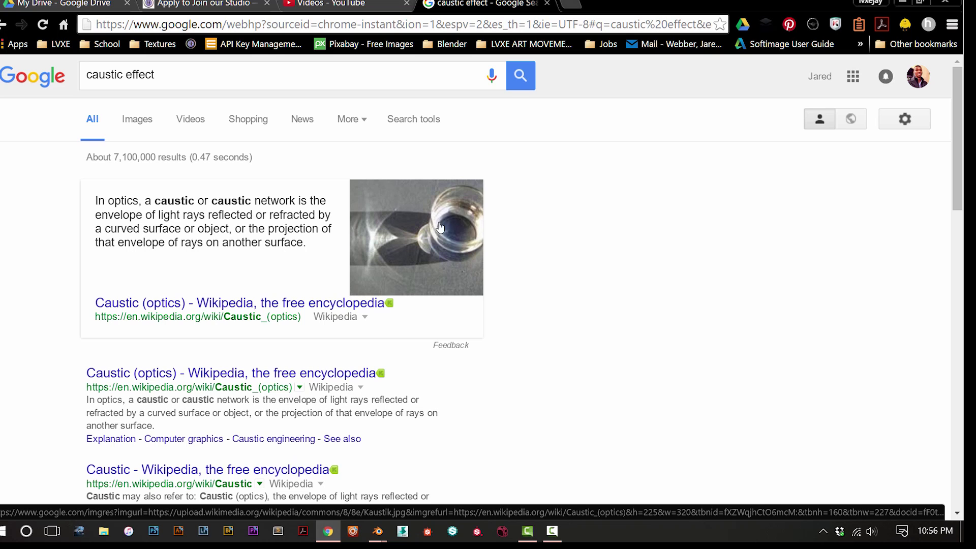
left_click(548, 3)
left_click(903, 3)
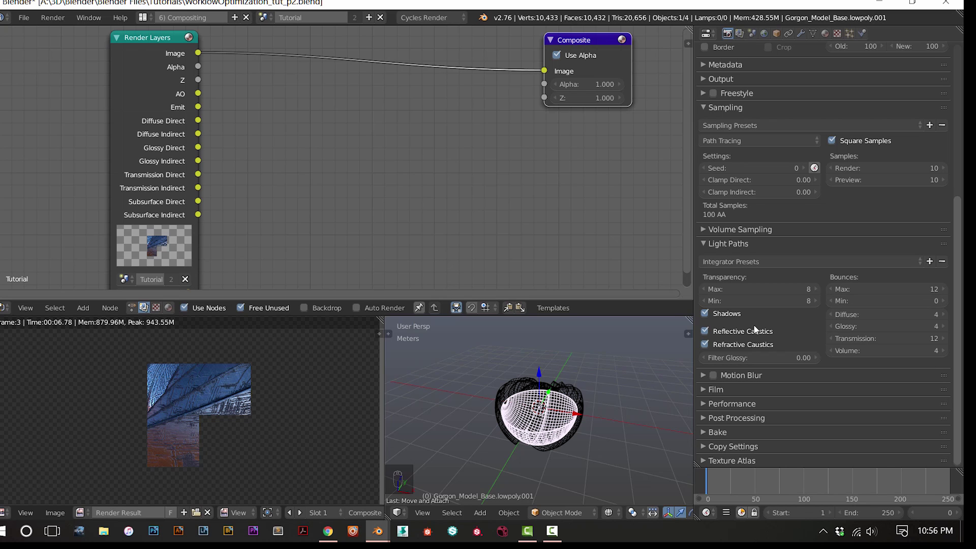
Advance the timeline to frame 1 and show the model close up in rendered shading in the 3D view
middle_click_drag(550, 439, 431, 388)
middle_click_drag(621, 435, 599, 456)
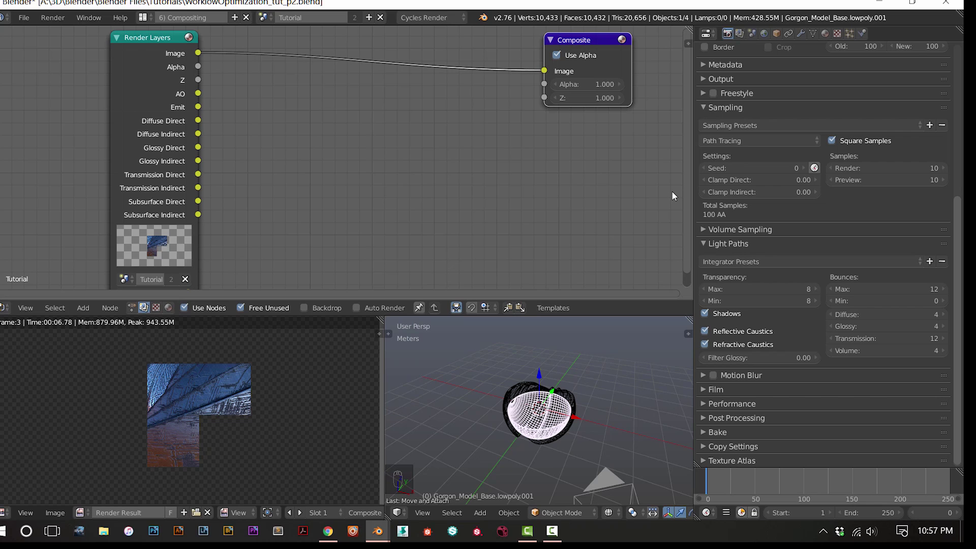
left_click(713, 142)
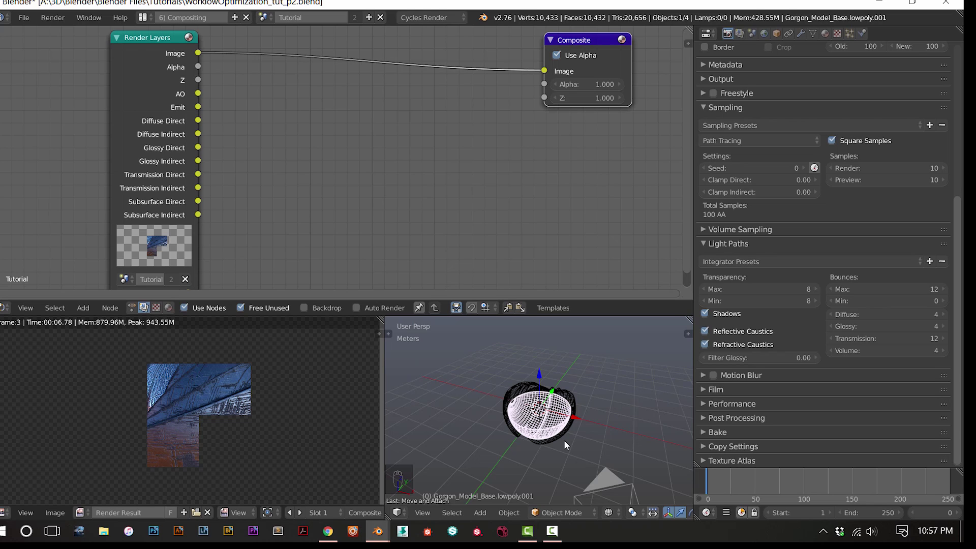
key("Right")
key("shift+z")
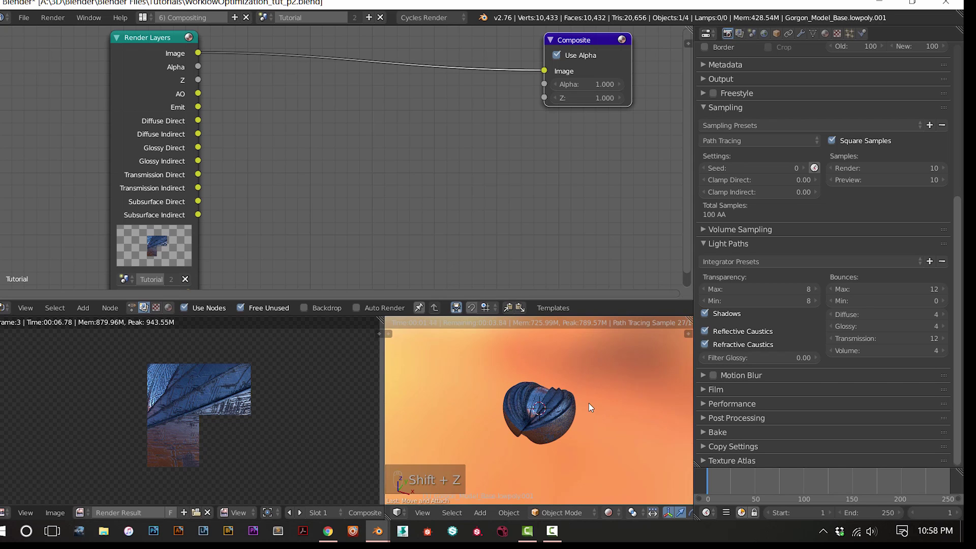
scroll(550, 378, "up", 5)
middle_click_drag(558, 391, 656, 404)
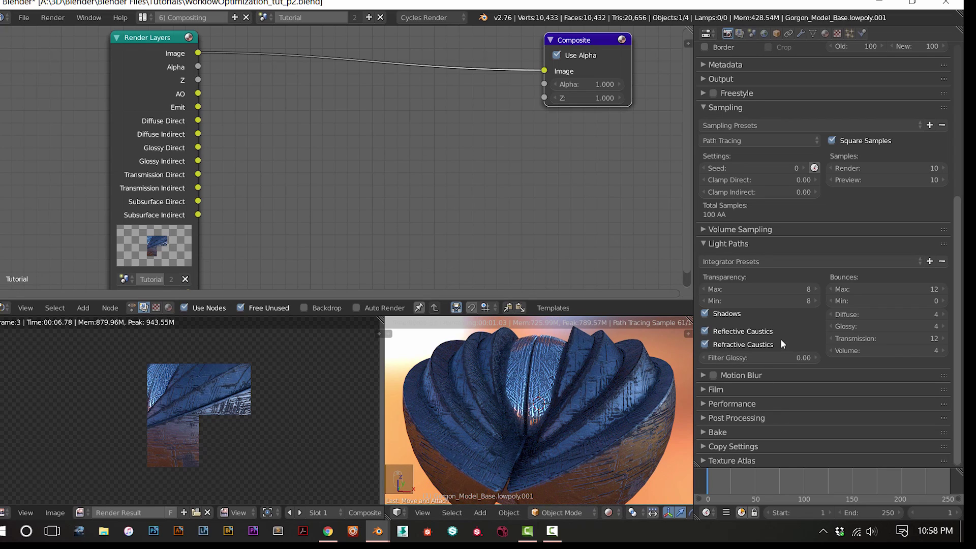
Raise the world lighting's Reflection Strength to 4.6 and look at the model's surface up close
left_click(765, 34)
left_click_drag(853, 174, 941, 175)
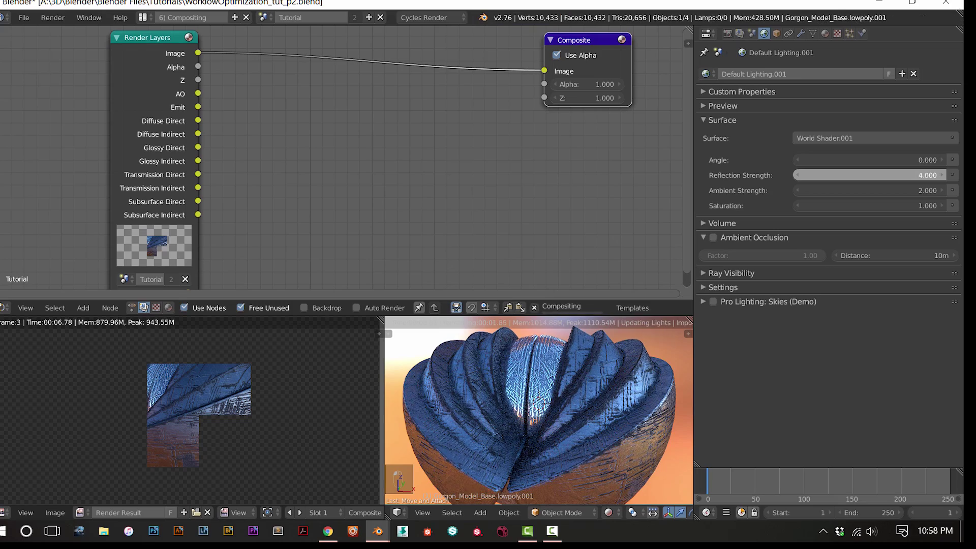
middle_click_drag(642, 338, 595, 337)
scroll(593, 333, "up", 3)
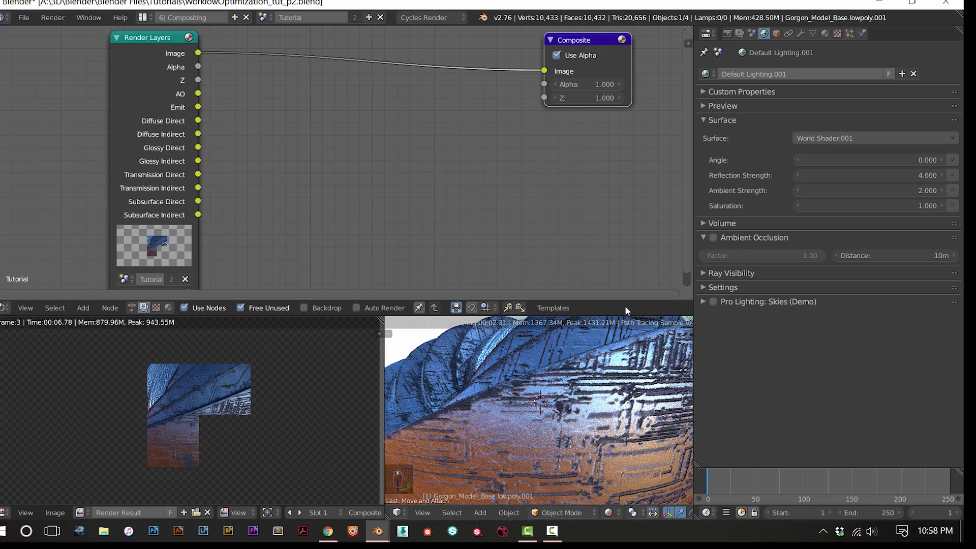
Turn off Reflective Caustics and Refractive Caustics in the render settings and inspect the rendered preview up close
left_click(727, 34)
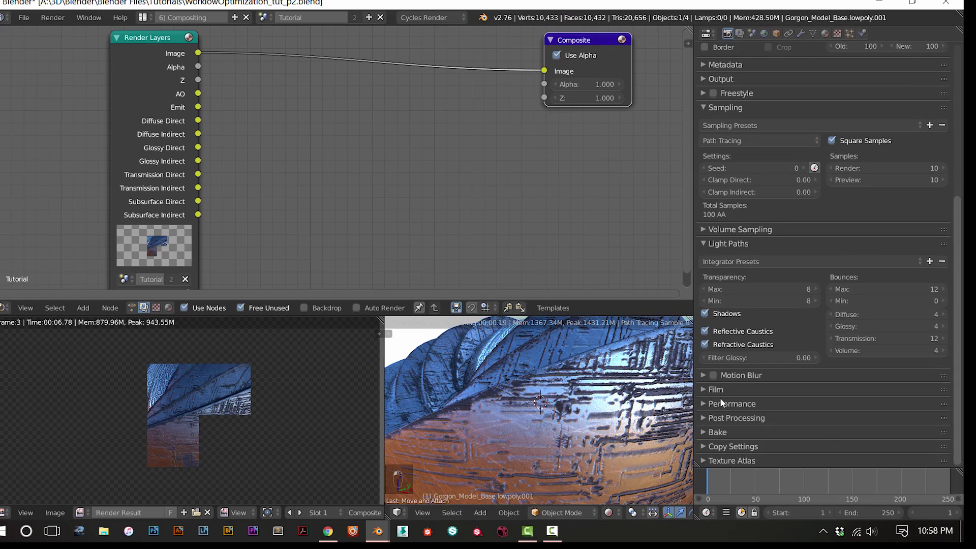
left_click(705, 331)
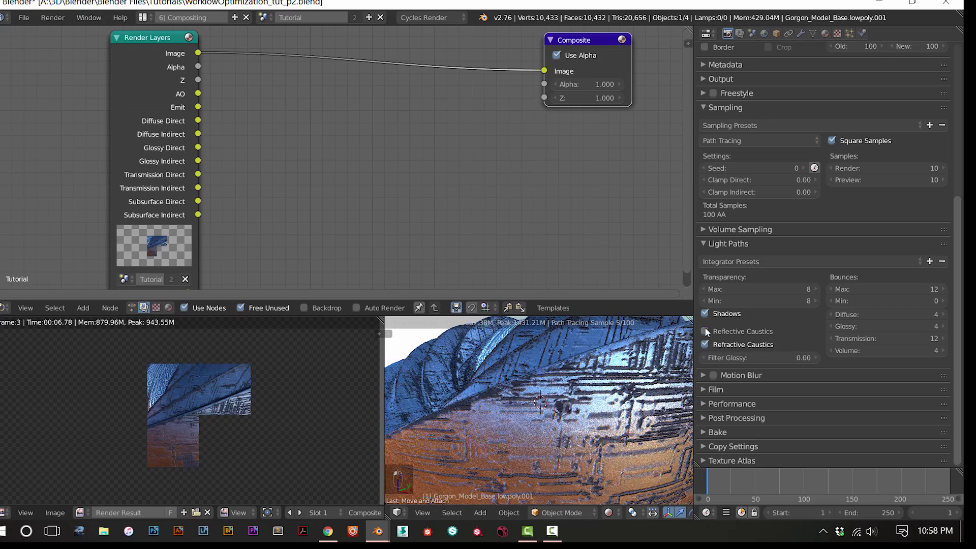
left_click(703, 341)
left_click(706, 344)
left_click(707, 341)
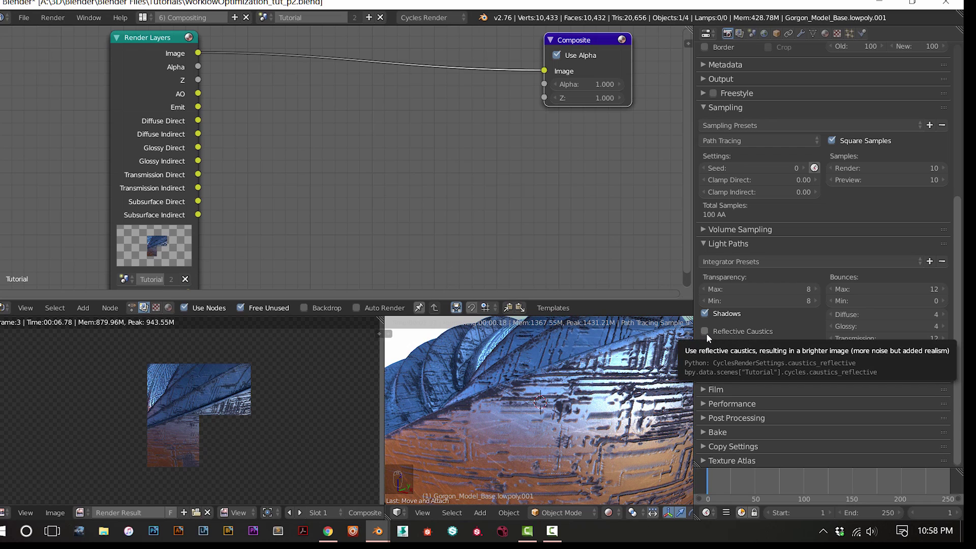
scroll(544, 387, "down", 5)
scroll(544, 388, "up", 5)
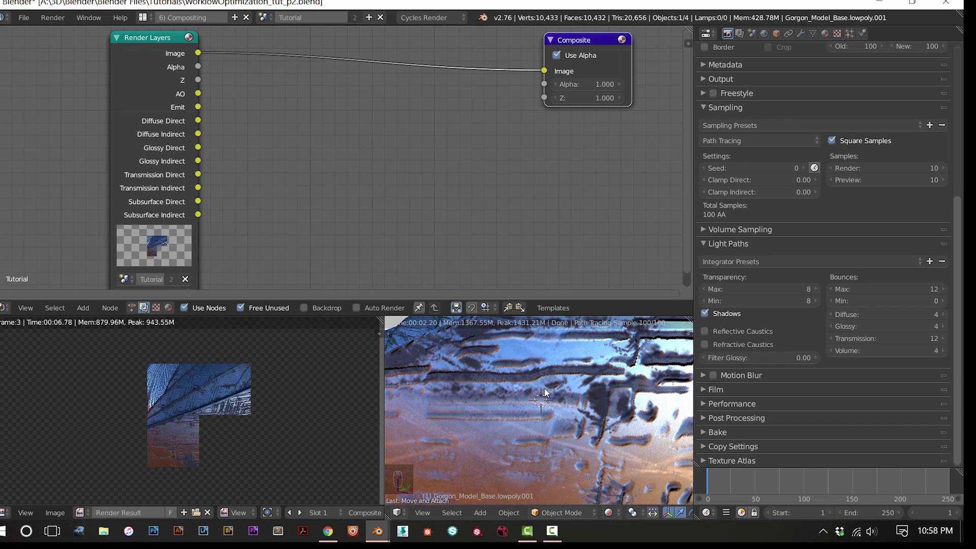
Turn Reflective Caustics and Refractive Caustics back on and view the whole model in the preview
left_click(704, 331)
left_click(705, 344)
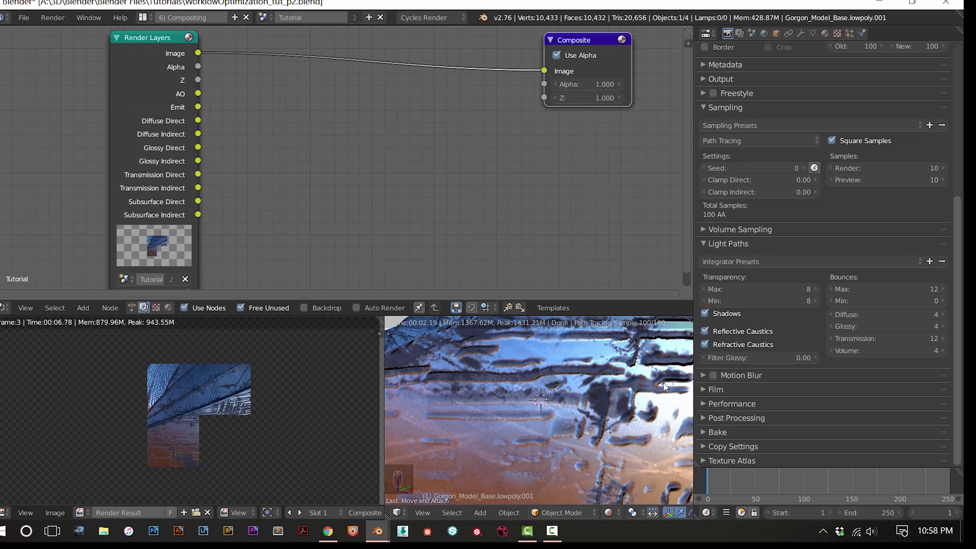
scroll(529, 419, "down", 5)
middle_click_drag(529, 422, 577, 433)
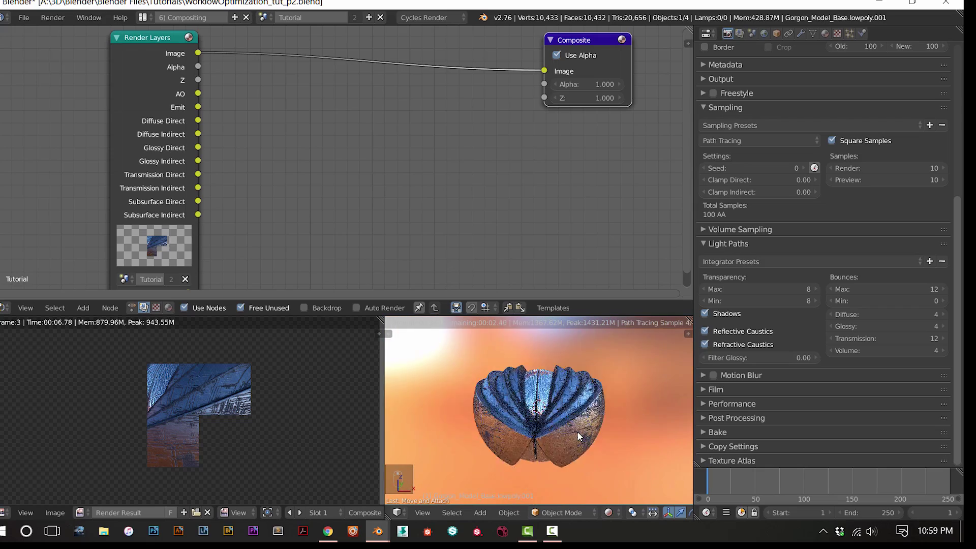
Set Filter Glossy to 0.27 and inspect the blue ridges of the model in the rendered preview
scroll(577, 430, "up", 6)
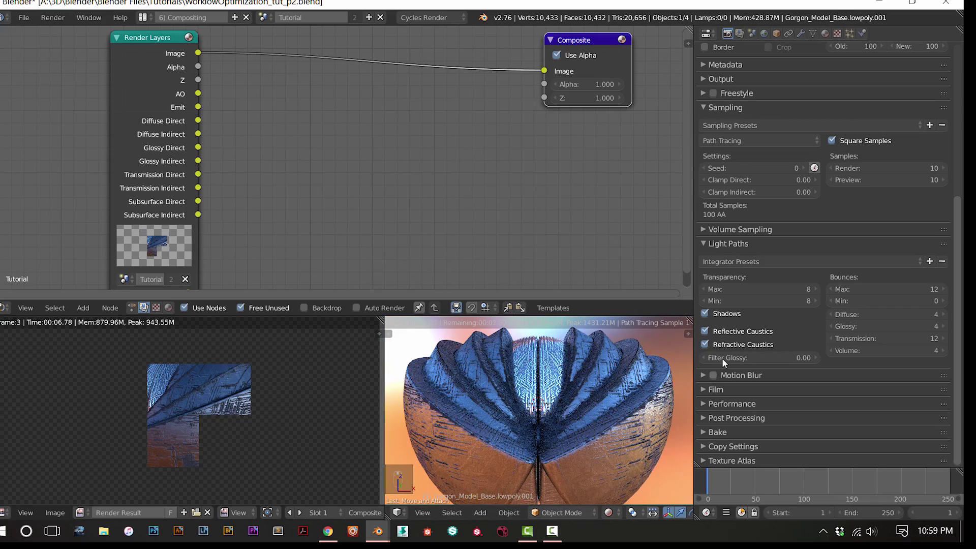
left_click_drag(744, 358, 809, 358)
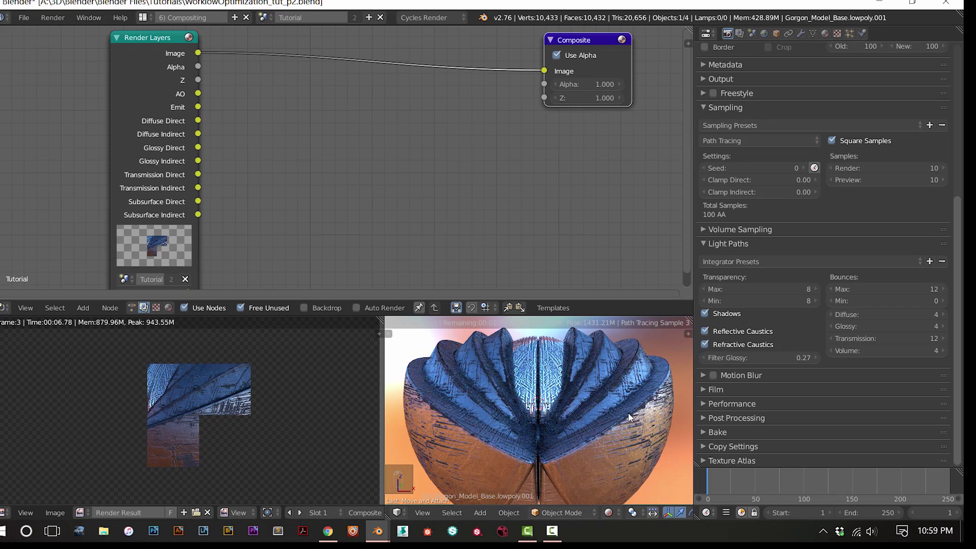
scroll(627, 413, "up", 3)
middle_click_drag(628, 413, 579, 423)
scroll(579, 423, "up", 2)
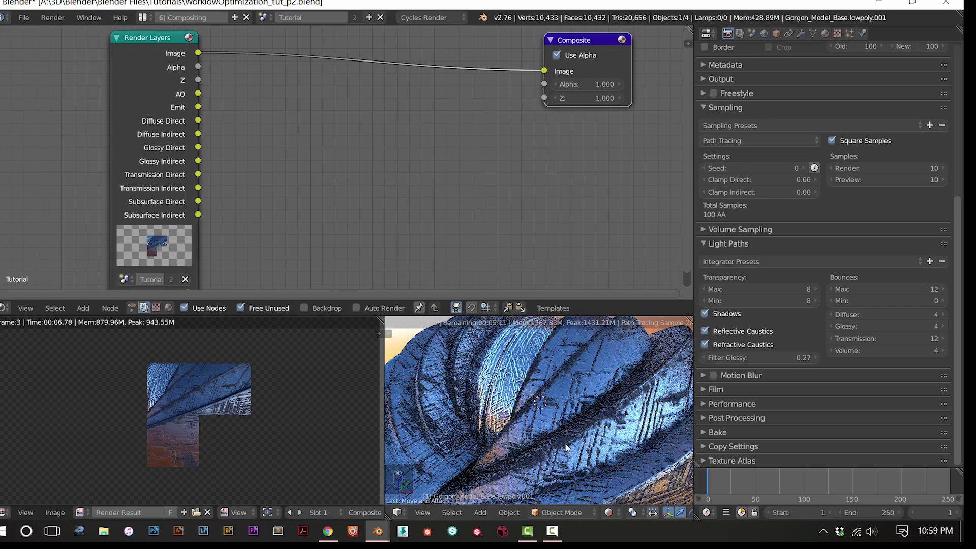
Raise Filter Glossy to 0.66 and inspect the glossy surface detail up close
left_click_drag(751, 359, 793, 359)
scroll(637, 400, "up", 2)
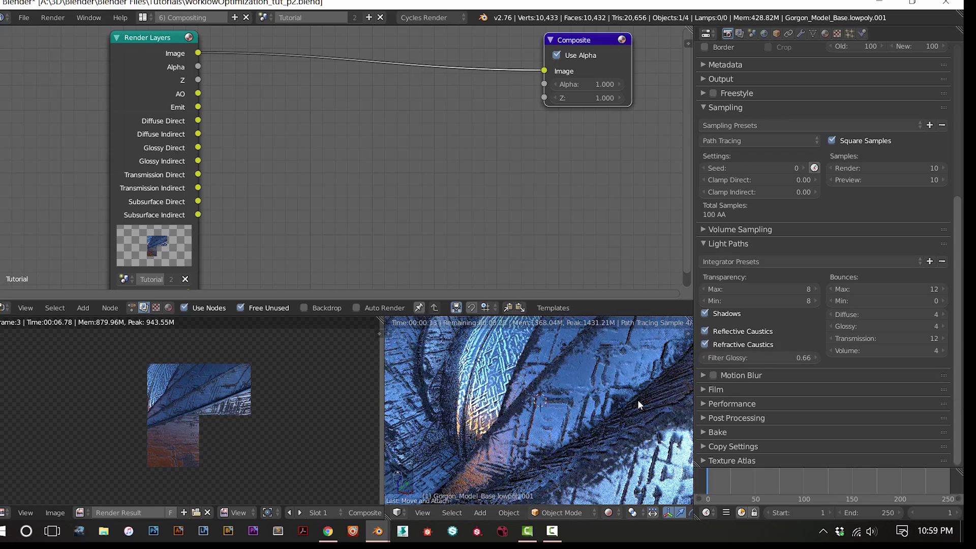
scroll(633, 402, "up", 2)
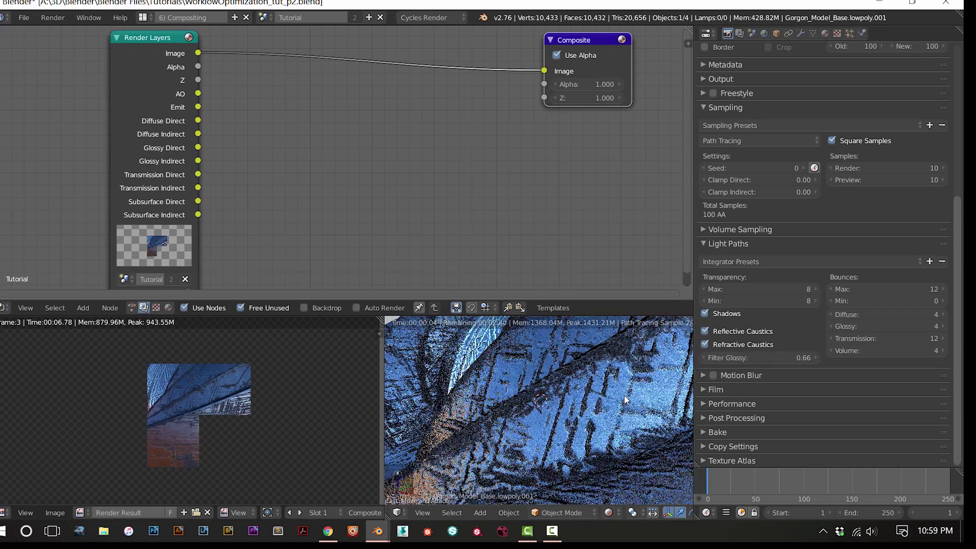
left_click(762, 355)
key("Escape")
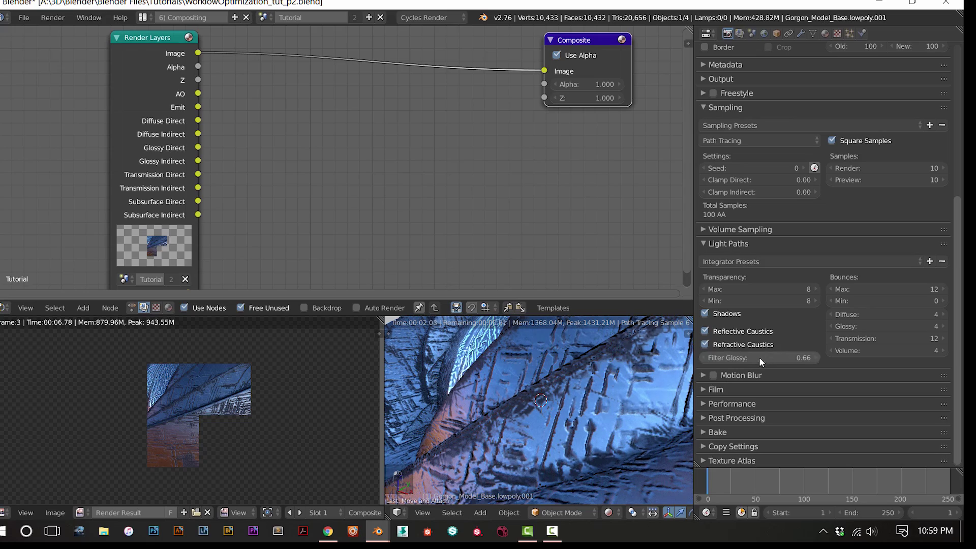
middle_click_drag(537, 402, 567, 404)
scroll(562, 402, "up", 3)
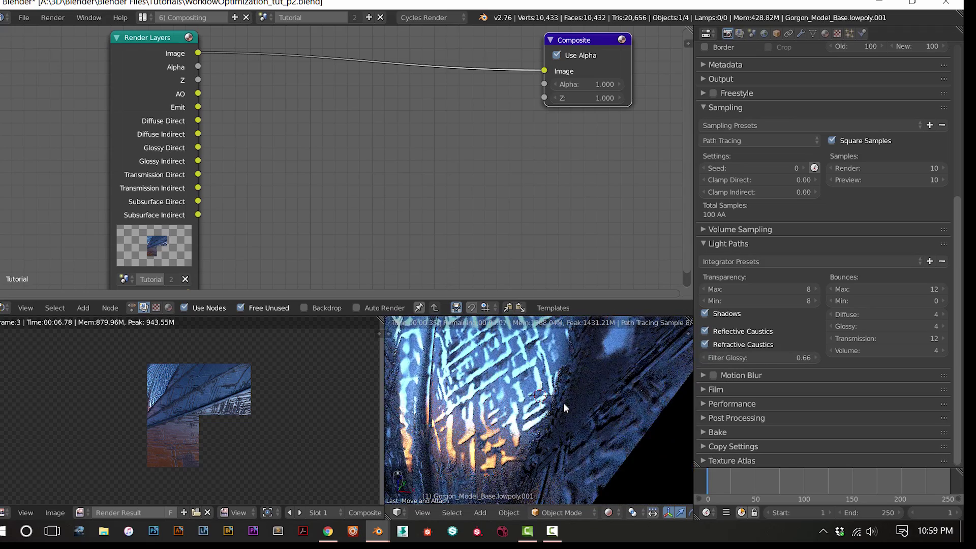
Lower Filter Glossy to 0.51, select the model's brain object, and view the whole model in the preview
left_click_drag(788, 358, 767, 358)
right_click(604, 404)
scroll(603, 407, "down", 3)
scroll(604, 408, "down", 10)
middle_click_drag(603, 408, 574, 398)
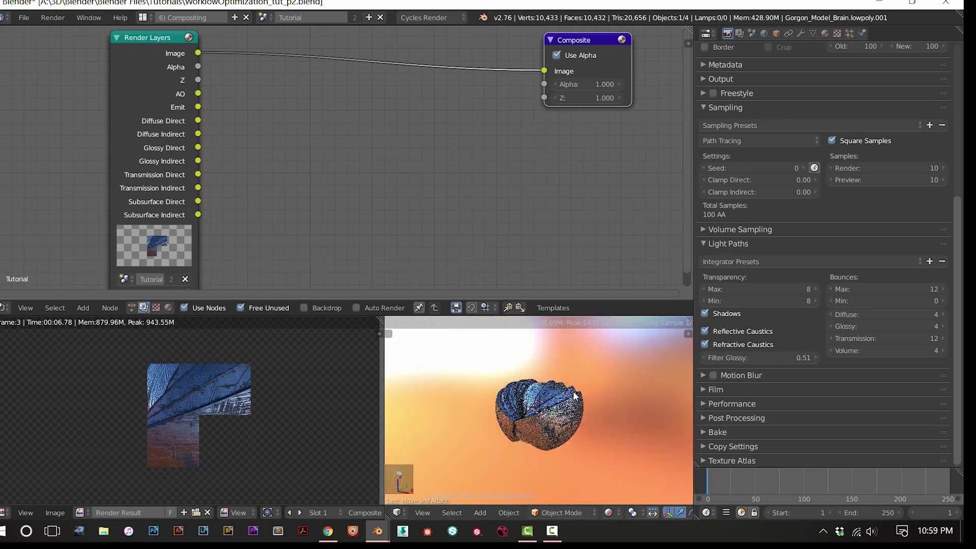
scroll(574, 398, "up", 3)
scroll(574, 399, "down", 1)
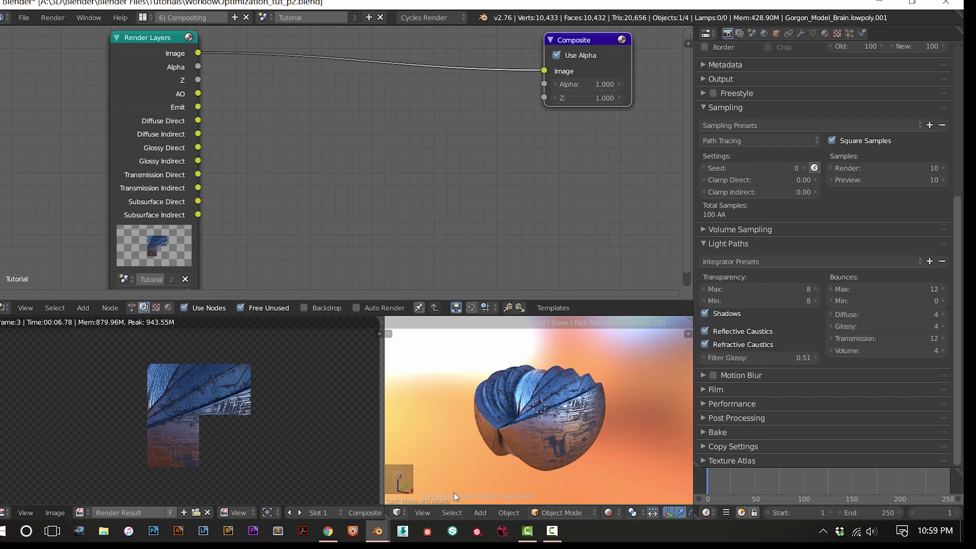
scroll(508, 483, "down", 1)
scroll(508, 483, "up", 2)
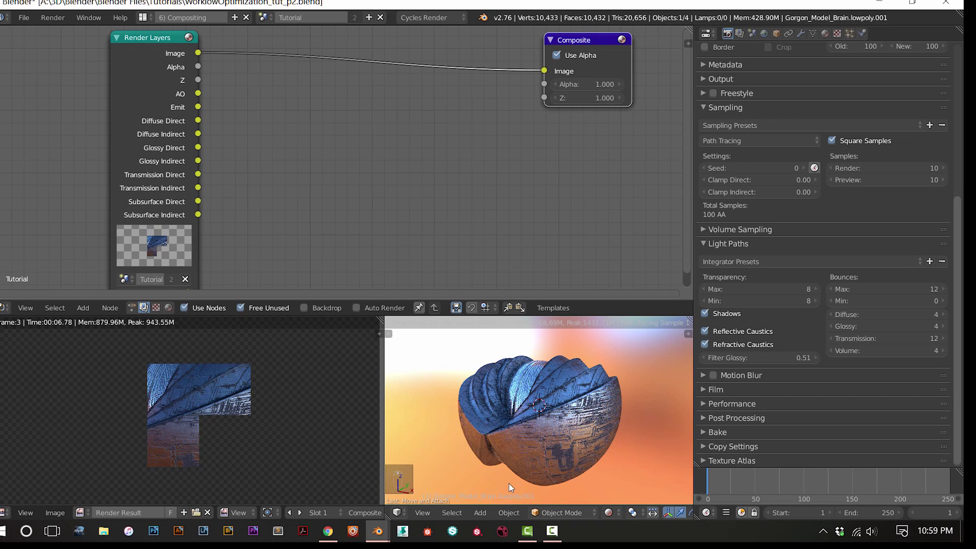
Set Filter Glossy to 1.00 and check the rendered model closer up
left_click(781, 356)
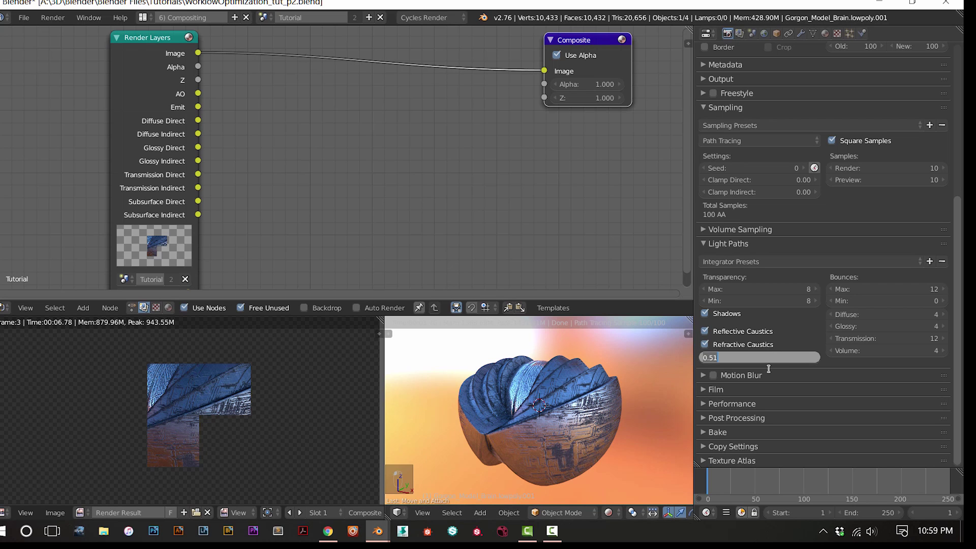
type("1")
key("Return")
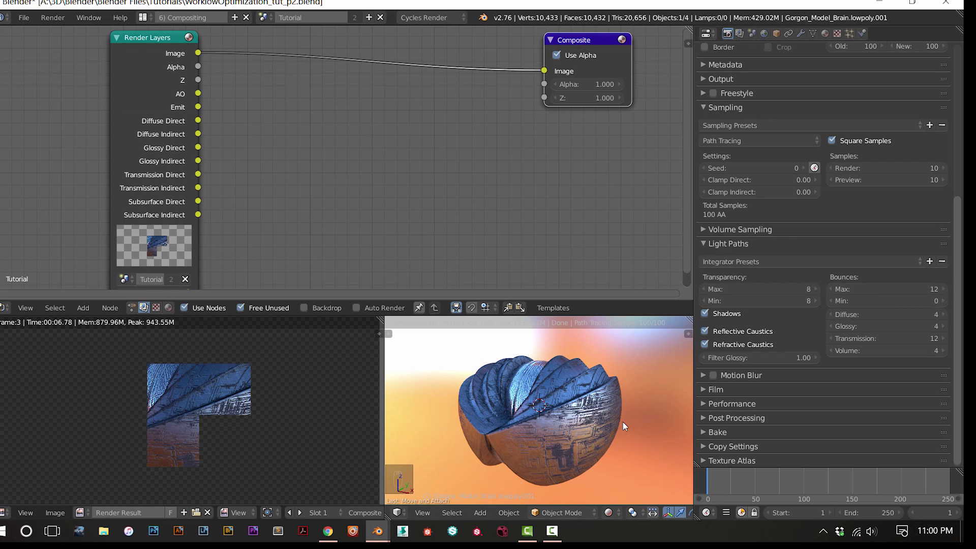
scroll(632, 411, "up", 3)
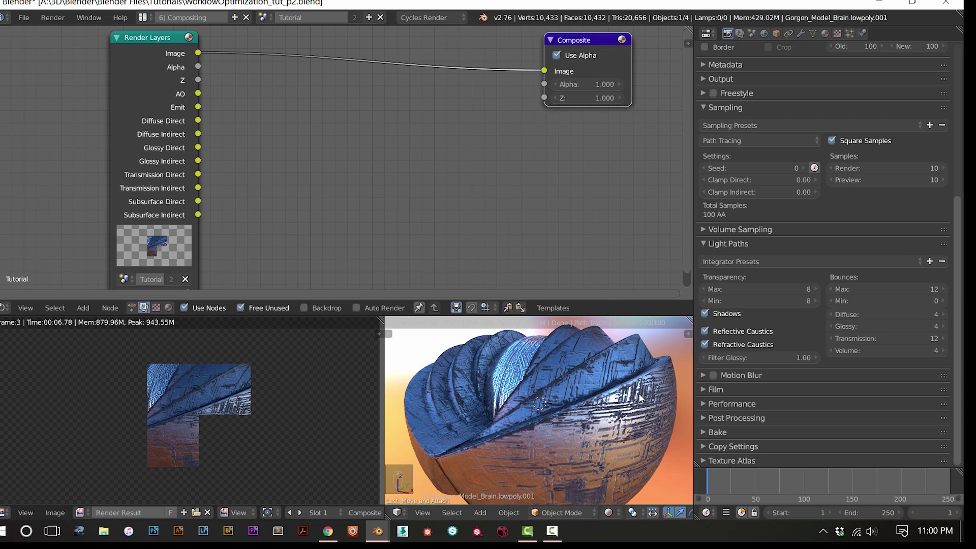
Examine the model's metallic surface and ridges in the rendered preview, both close up and from farther away
scroll(639, 394, "down", 3)
scroll(639, 393, "up", 2)
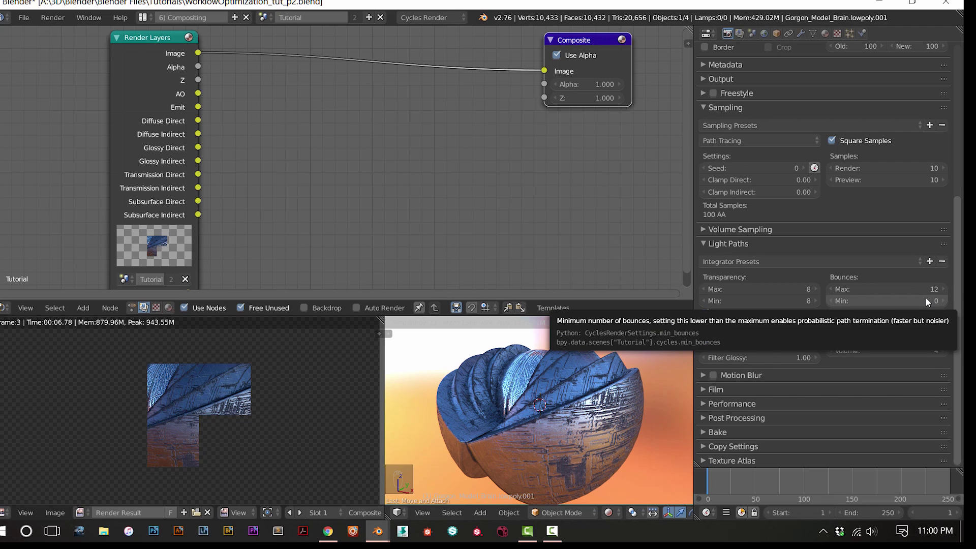
scroll(538, 485, "down", 1)
scroll(538, 485, "up", 1)
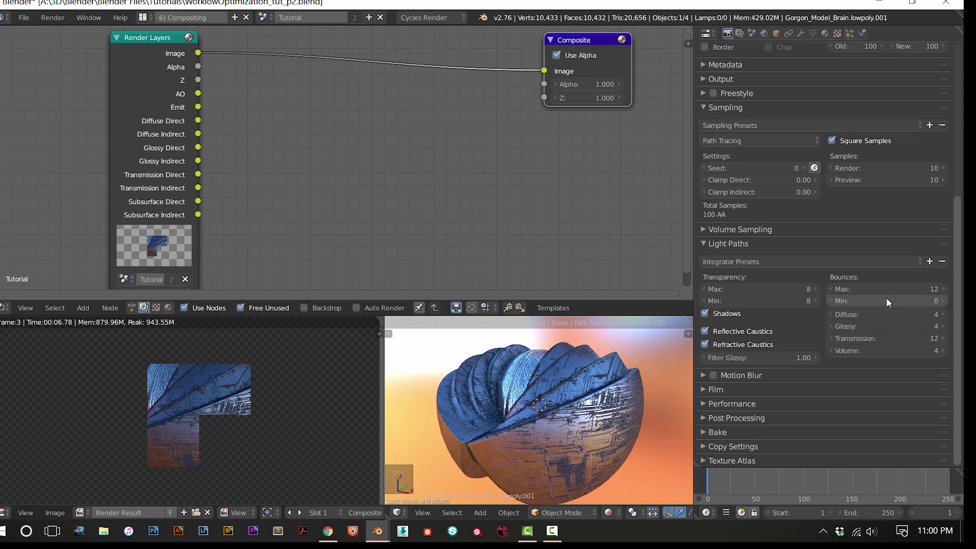
scroll(537, 432, "up", 6)
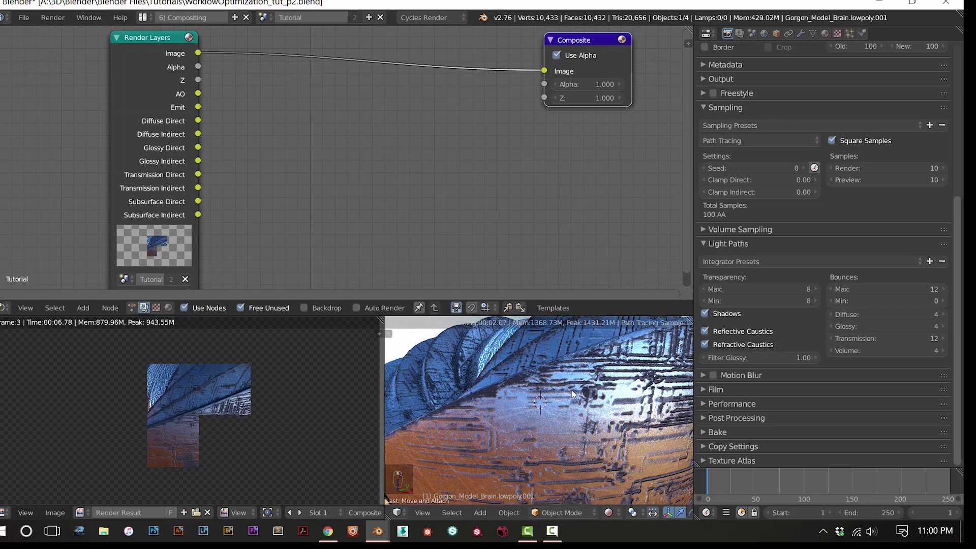
scroll(569, 387, "up", 4)
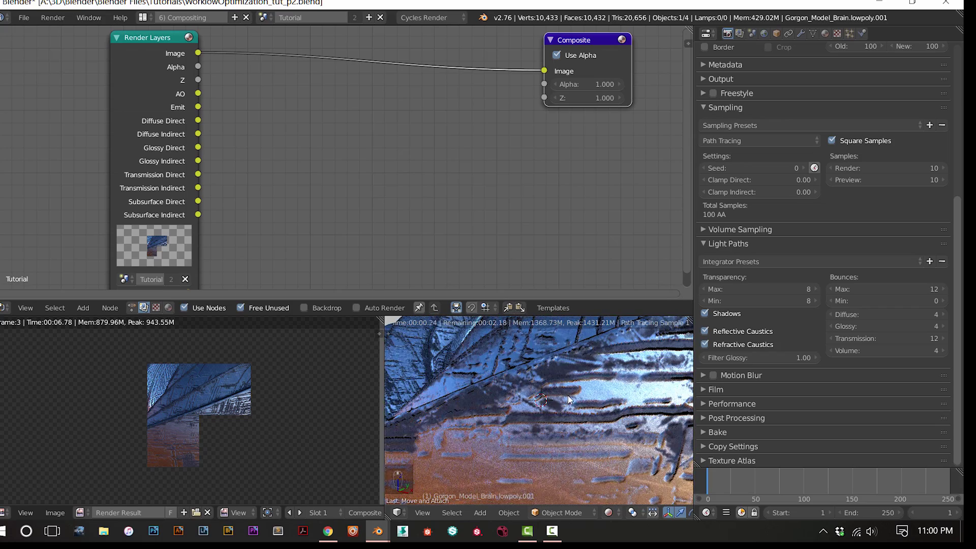
scroll(570, 400, "up", 2)
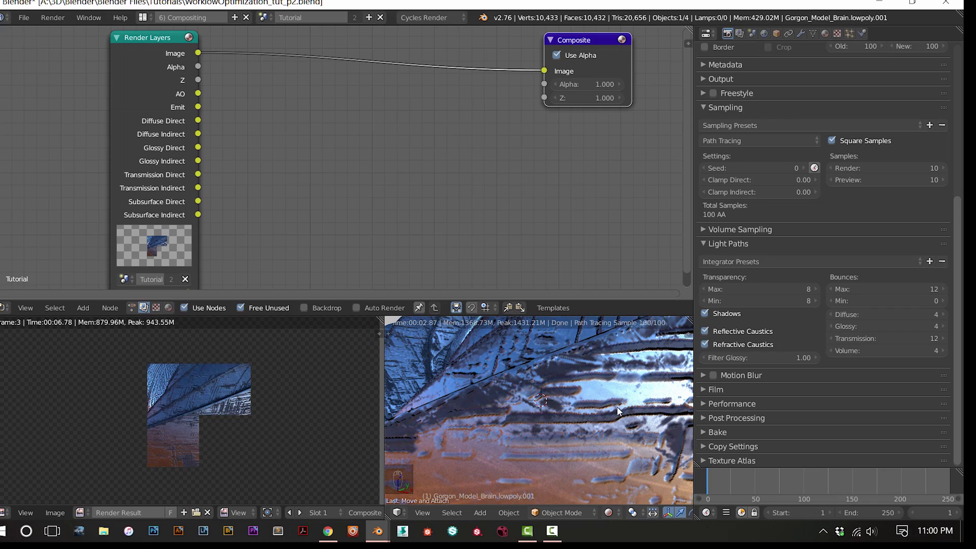
scroll(564, 424, "down", 3)
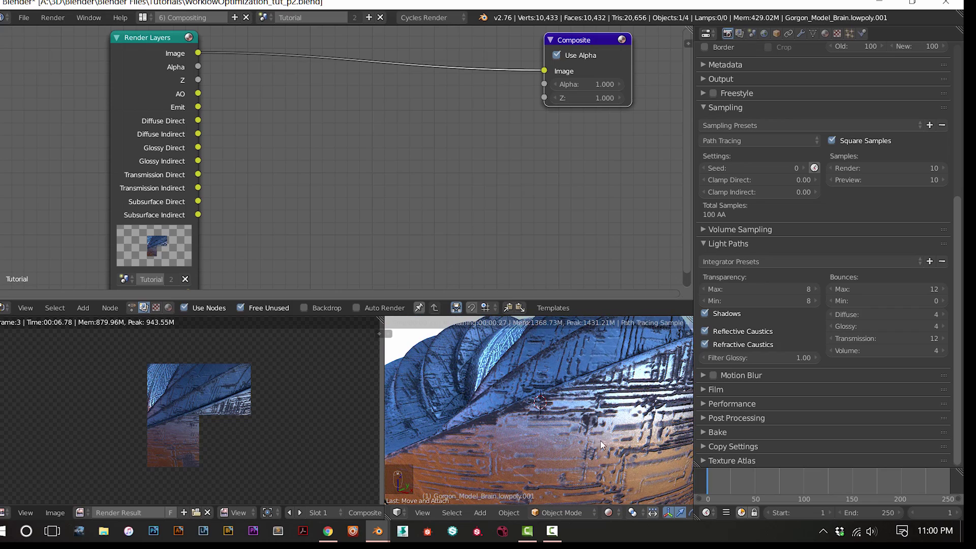
scroll(590, 430, "down", 4)
scroll(590, 429, "up", 3)
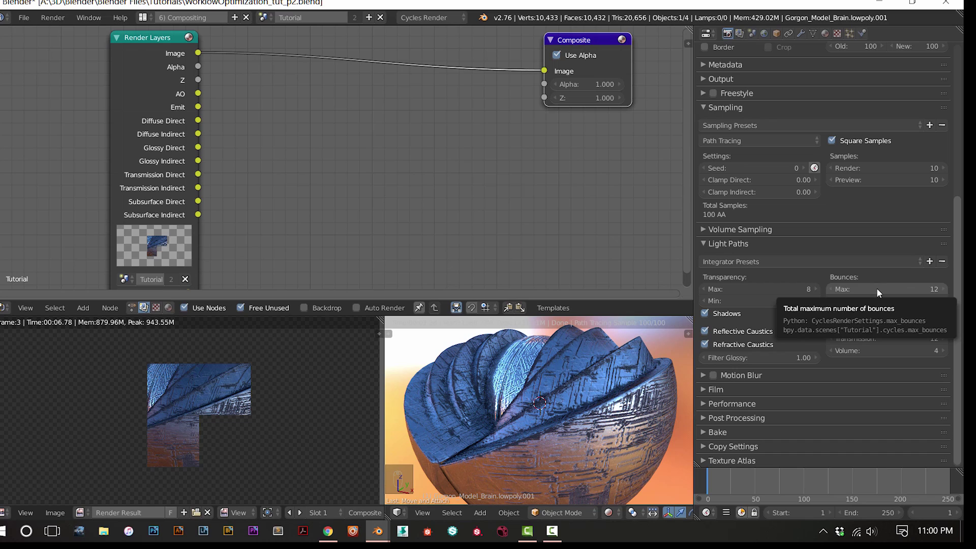
scroll(598, 426, "up", 4)
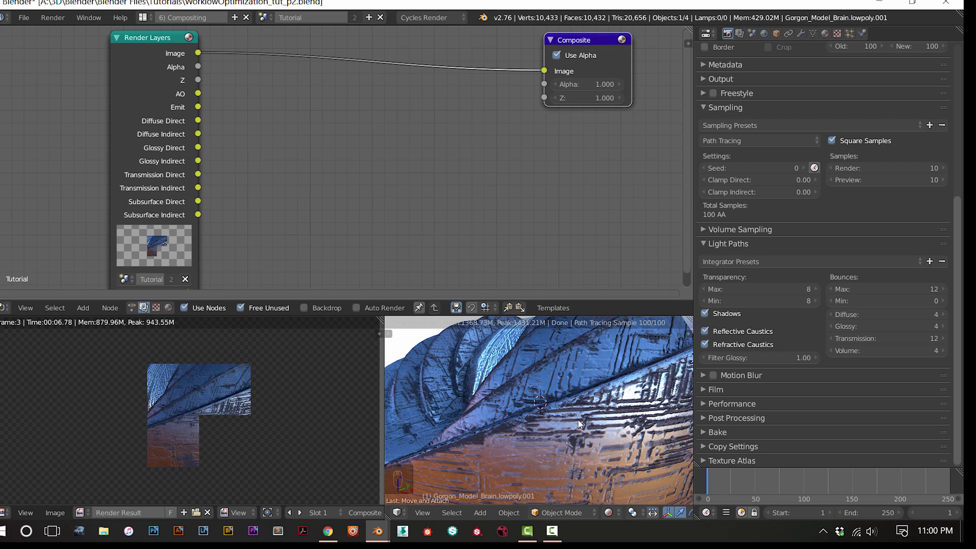
Set the maximum light bounces to 1 and view the whole model in the rendered preview
left_click(887, 289)
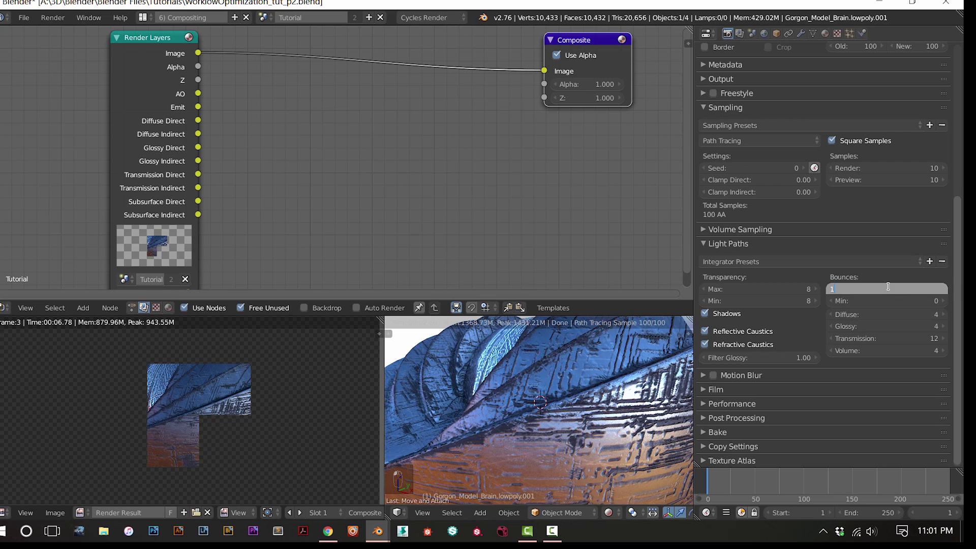
key("Return")
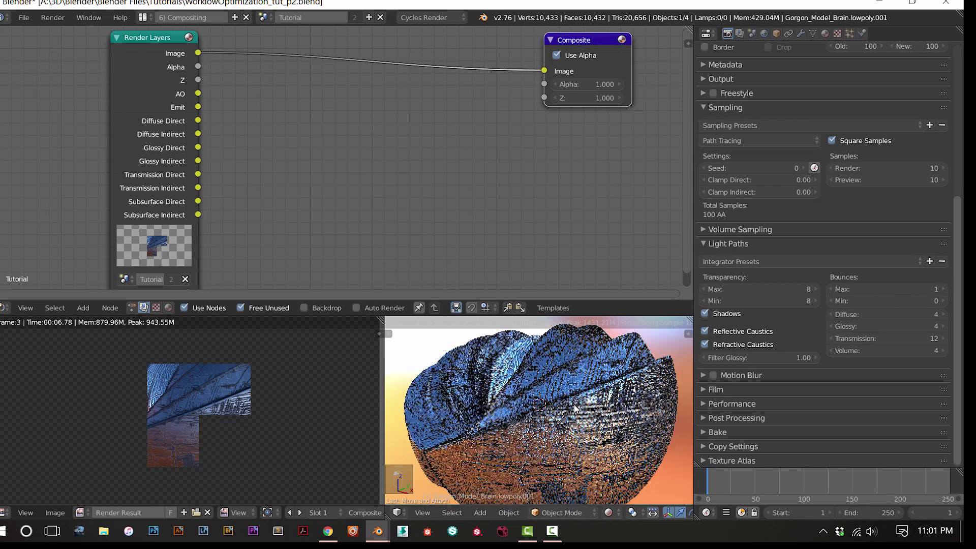
scroll(575, 408, "down", 5)
Lower the maximum light bounces to 0, comparing against 1, and view the model from a slightly different angle
left_click(832, 289)
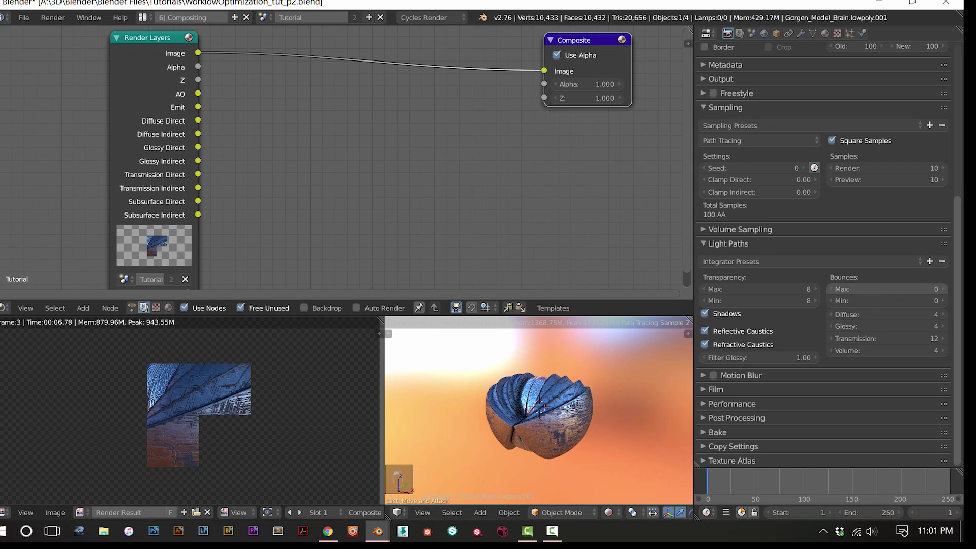
left_click(943, 289)
left_click(843, 289)
scroll(627, 401, "up", 4)
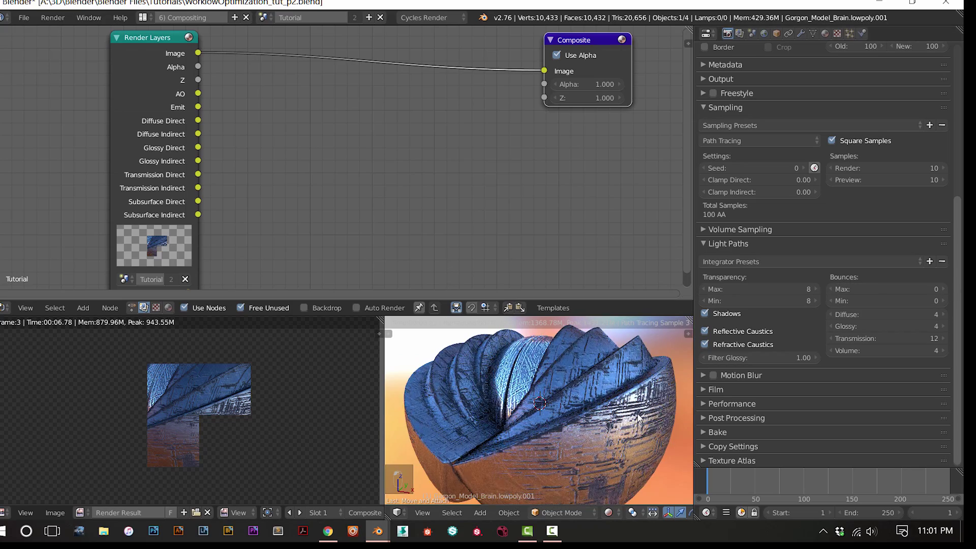
middle_click_drag(664, 431, 634, 427)
Switch the maximum bounces to 1 and back to 0, and inspect the dark gaps between the blue ridges
left_click(944, 290)
scroll(545, 400, "up", 2)
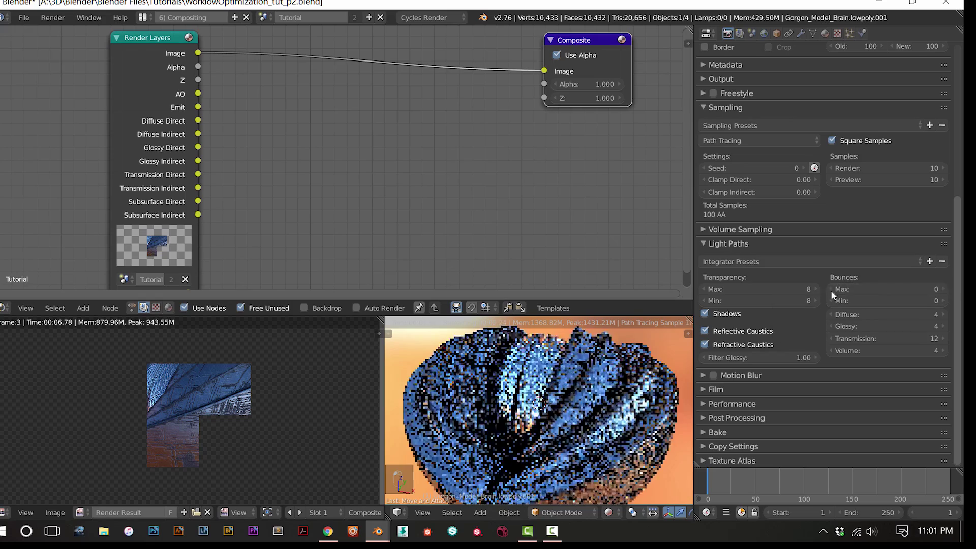
scroll(545, 401, "up", 2)
middle_click_drag(505, 406, 530, 414)
scroll(522, 438, "up", 4)
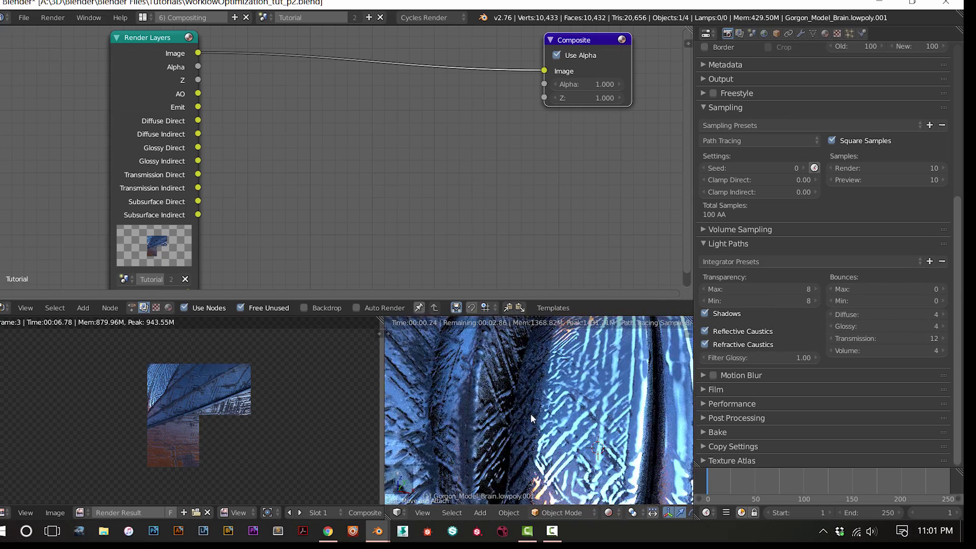
scroll(523, 417, "down", 2)
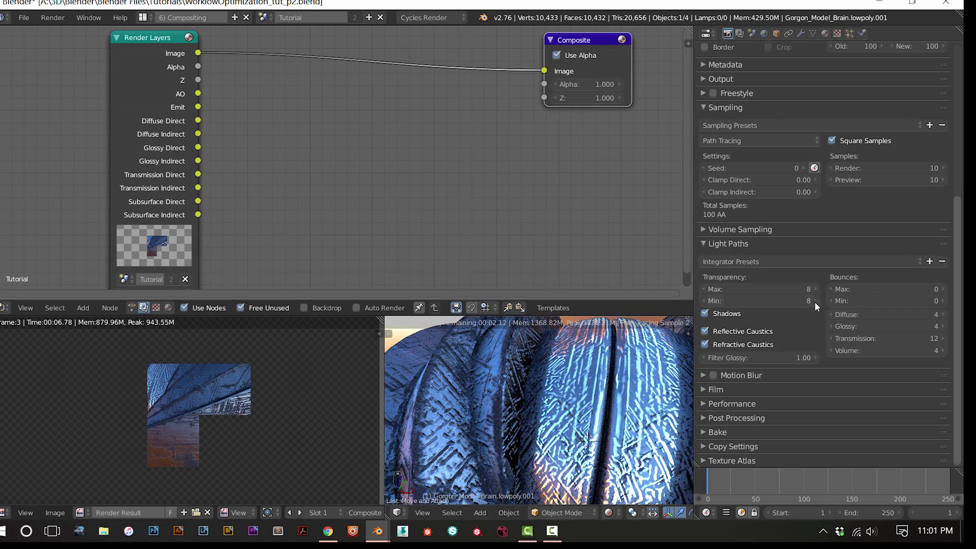
Compare maximum bounces of 1 and 0 on the close-up blue ridges, ending with 0
left_click(945, 289)
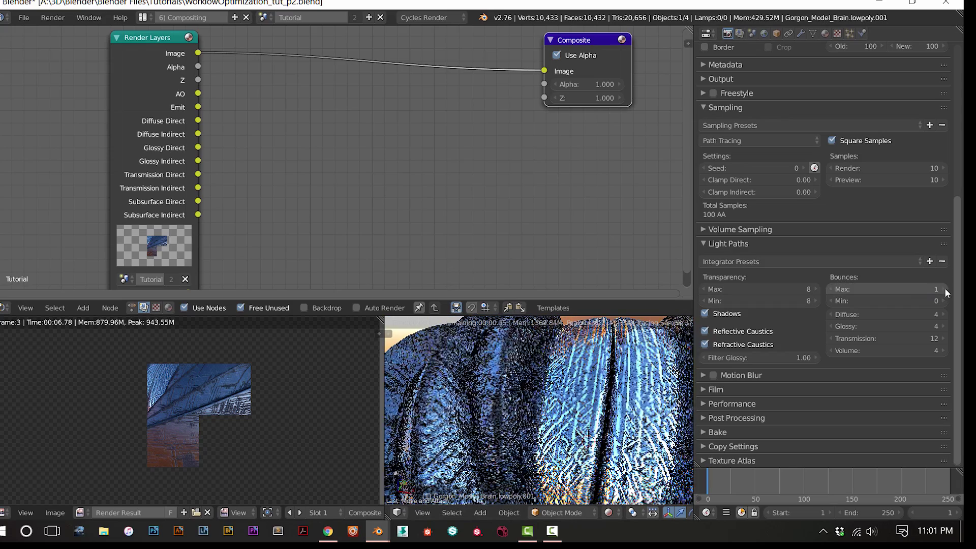
left_click(832, 289)
middle_click_drag(567, 397, 521, 392)
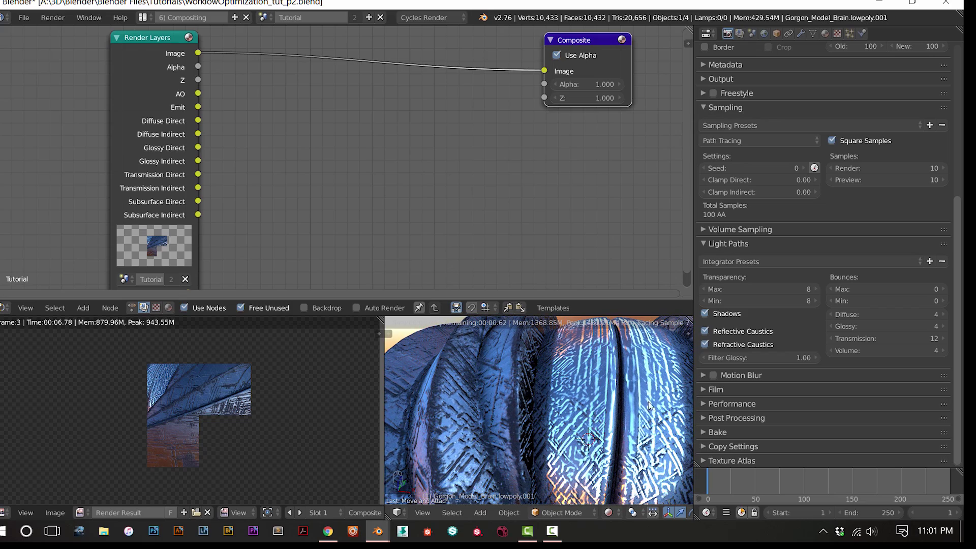
scroll(549, 414, "up", 1)
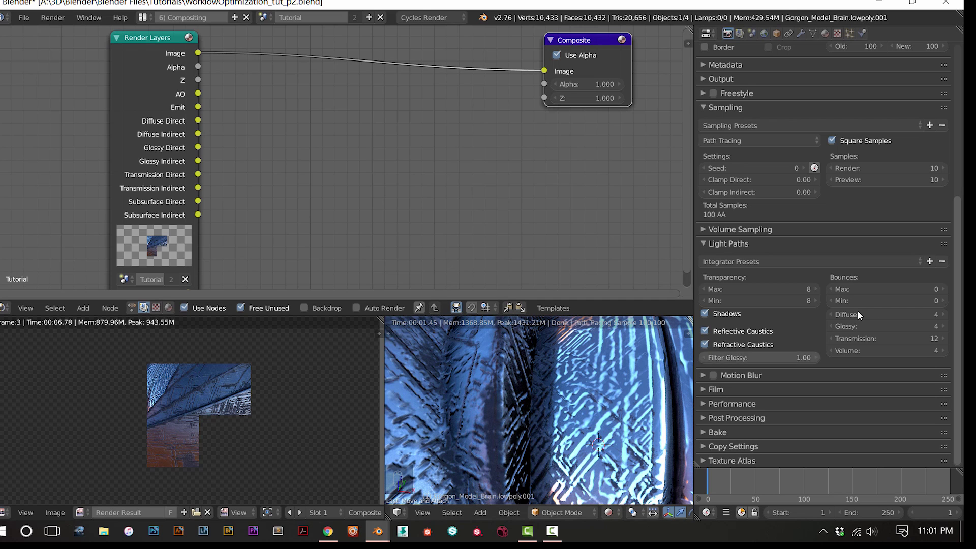
Raise the maximum light bounces step by step to 7 while watching the shadowed creases of the ridges
left_click(943, 289)
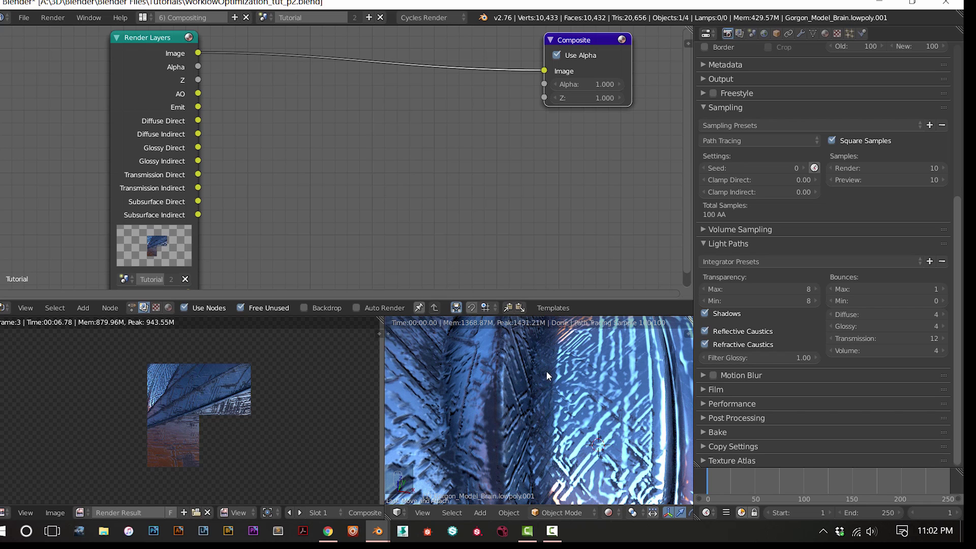
left_click(944, 290)
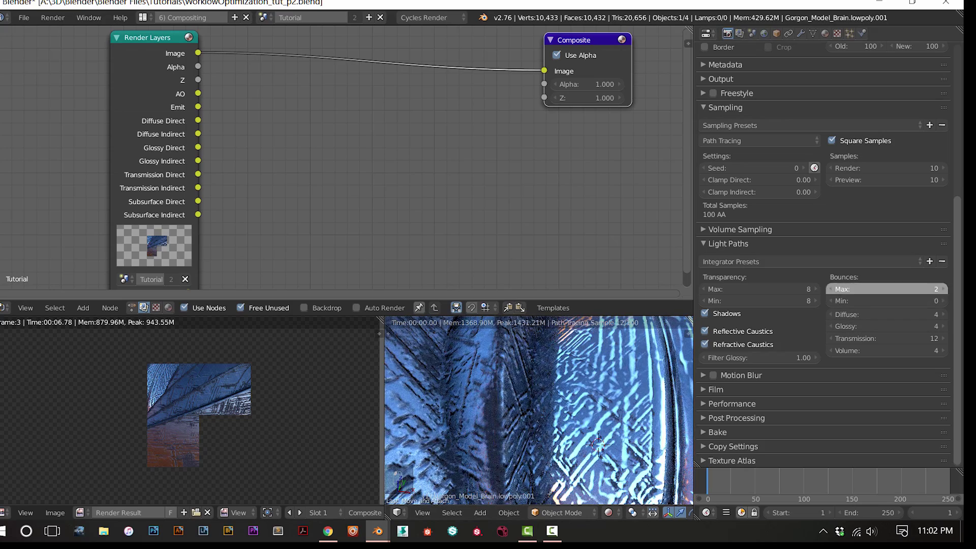
left_click(941, 290)
left_click(942, 289)
left_click(942, 289)
left_click(941, 289)
left_click(941, 289)
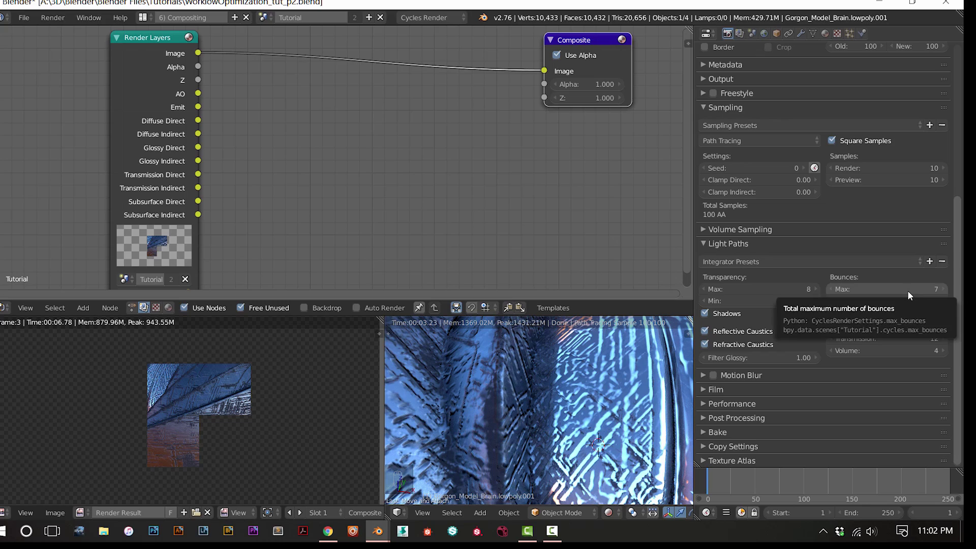
scroll(908, 291, "up", 1)
scroll(908, 291, "down", 1)
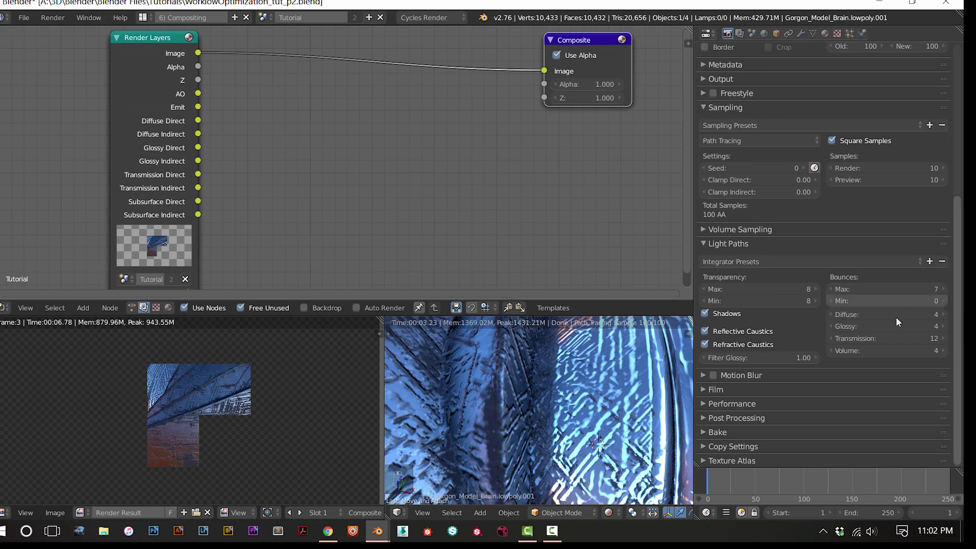
Set the Glossy bounces to 0 and inspect the blue ridges and the creases between them in the preview
scroll(577, 413, "down", 6)
middle_click_drag(577, 413, 567, 379)
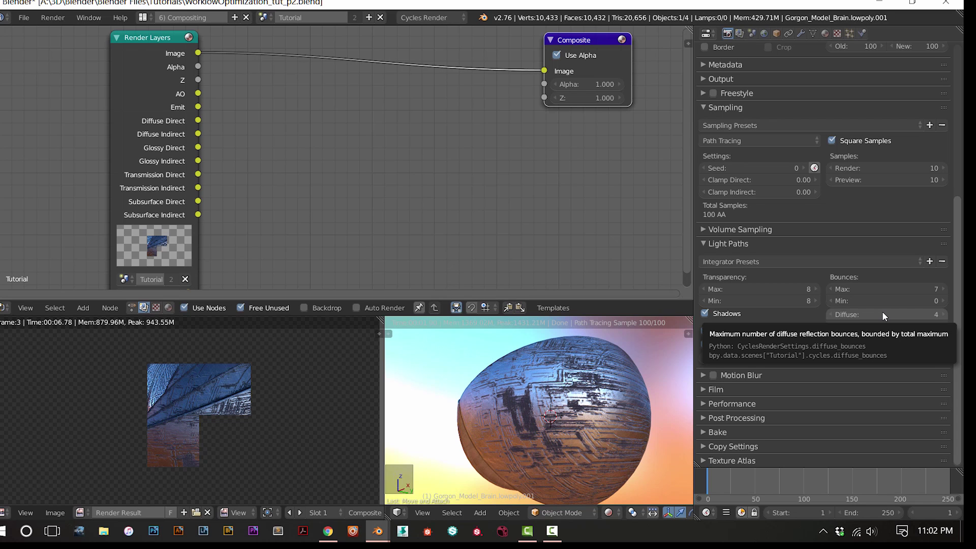
middle_click_drag(478, 453, 522, 453)
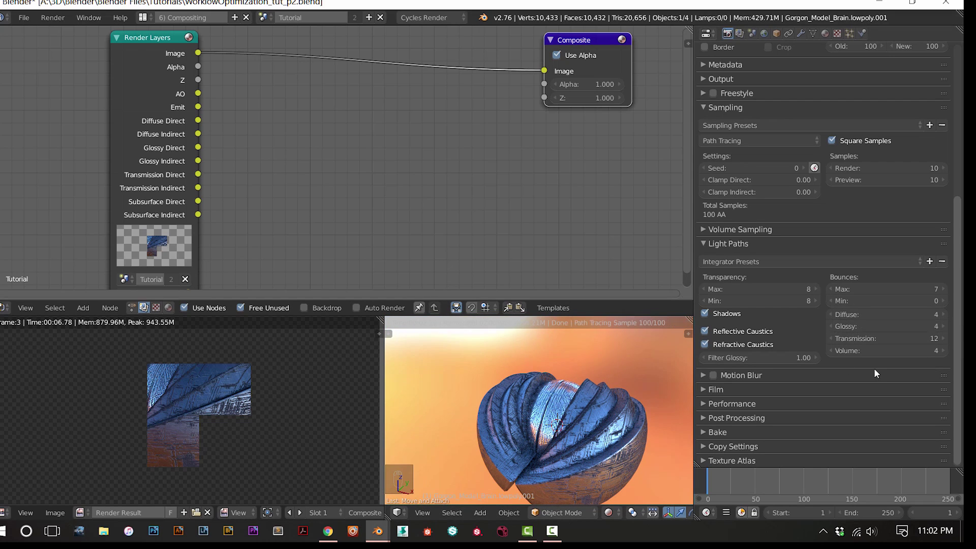
scroll(591, 425, "up", 5)
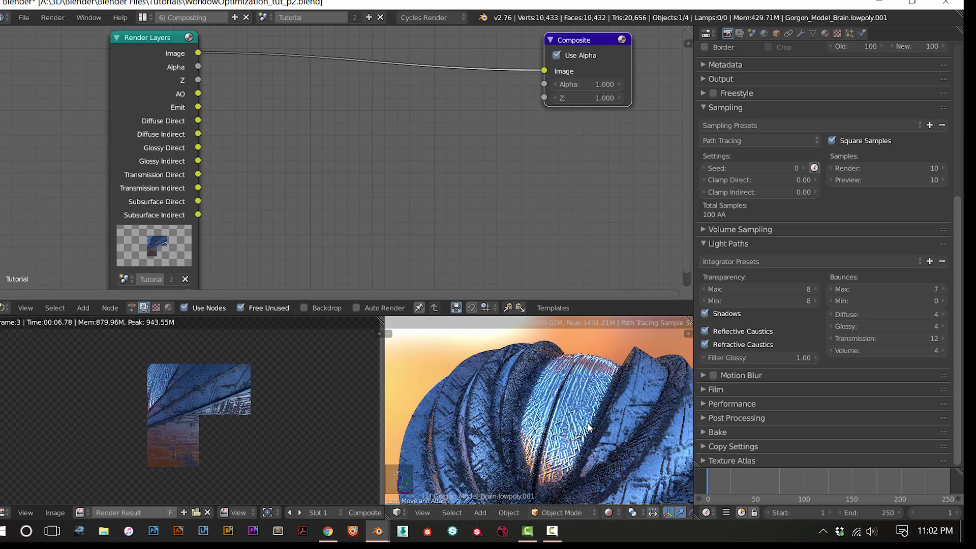
left_click_drag(887, 314, 896, 335)
scroll(584, 419, "up", 3)
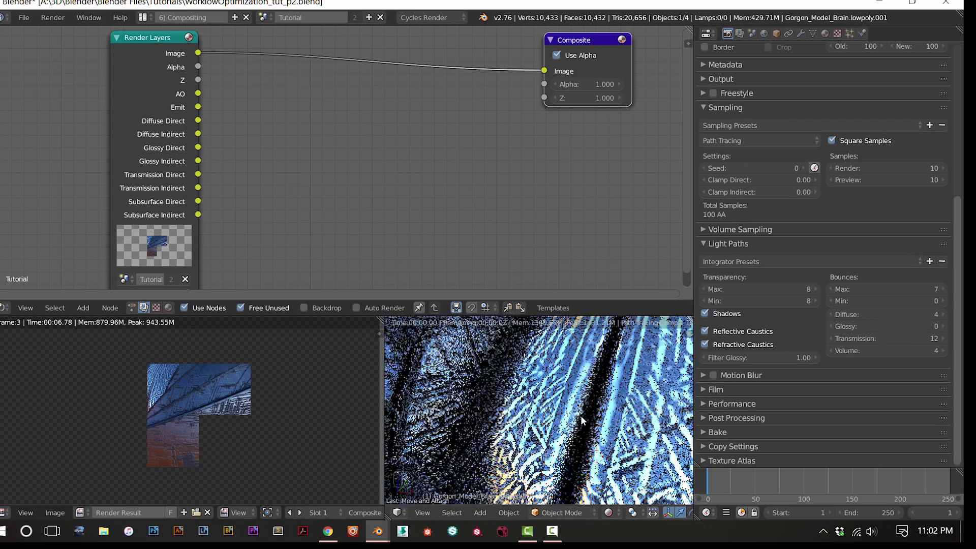
left_click_drag(882, 288, 923, 326)
middle_click_drag(511, 378, 530, 395)
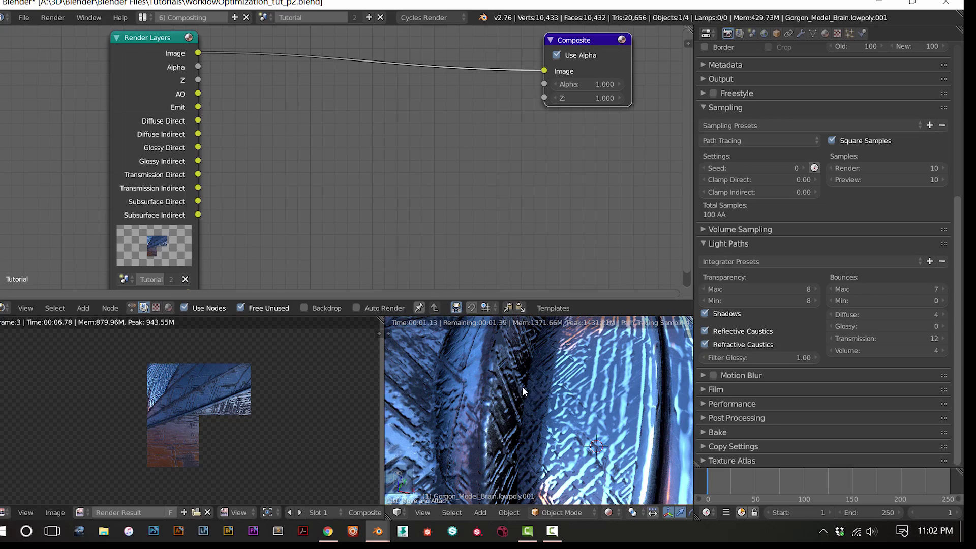
scroll(505, 392, "down", 4)
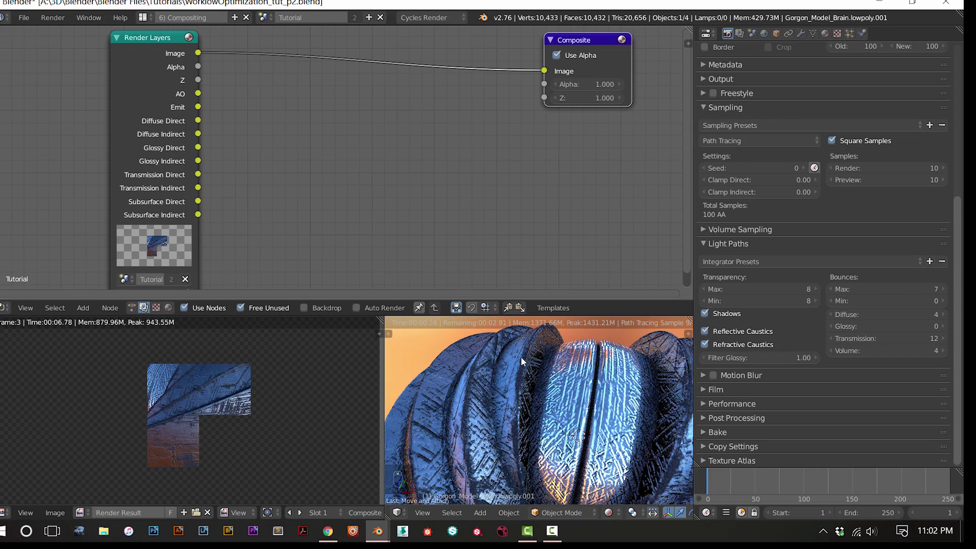
mouse_move(589, 400)
middle_mouse_down()
mouse_move(607, 402)
mouse_move(575, 404)
middle_mouse_up()
Set the Glossy bounces to 4 and check the ridges close up and the whole model in the preview
left_click(882, 326)
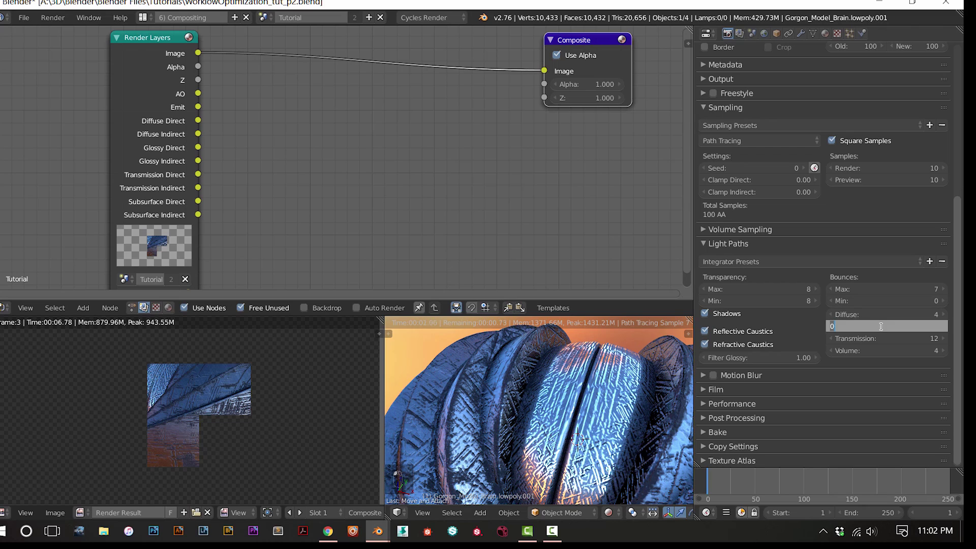
type("4")
key("Return")
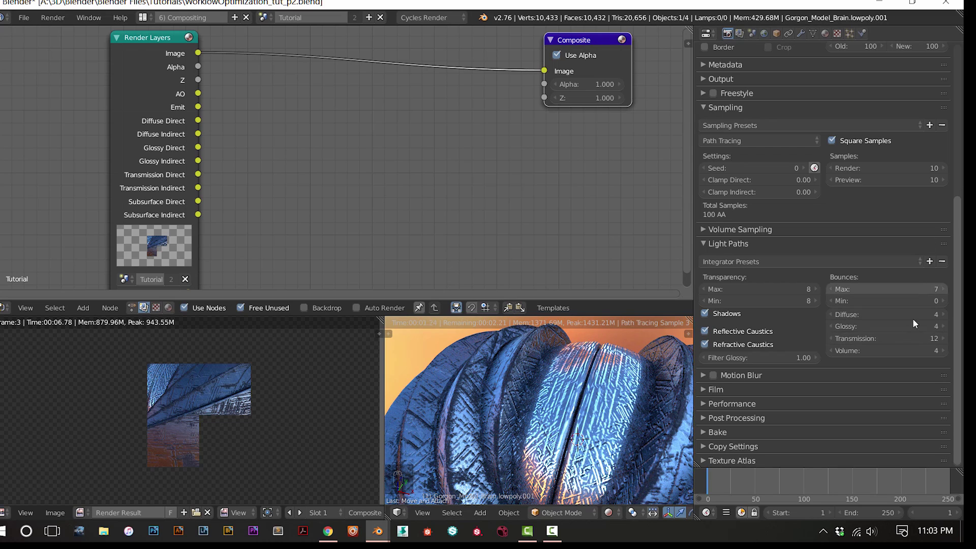
scroll(594, 418, "down", 2)
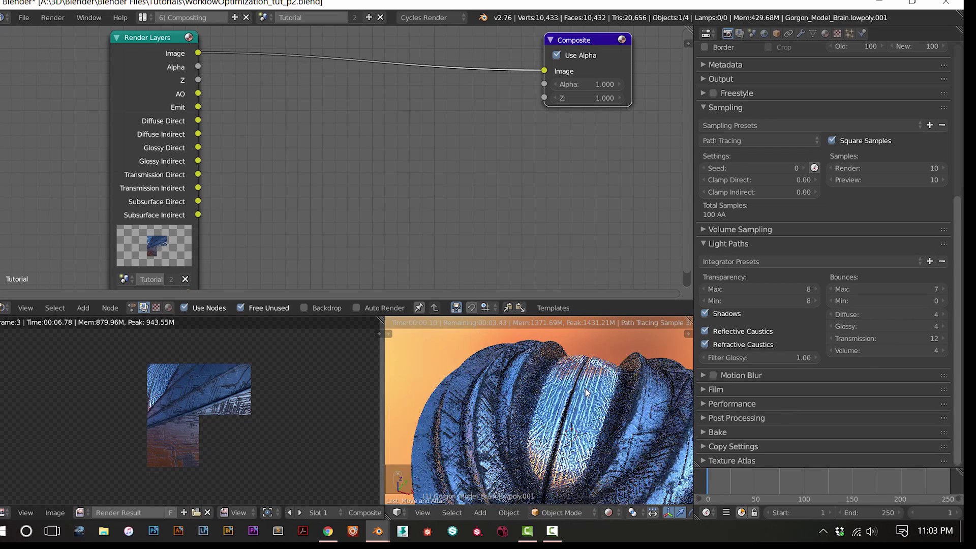
scroll(594, 421, "up", 3)
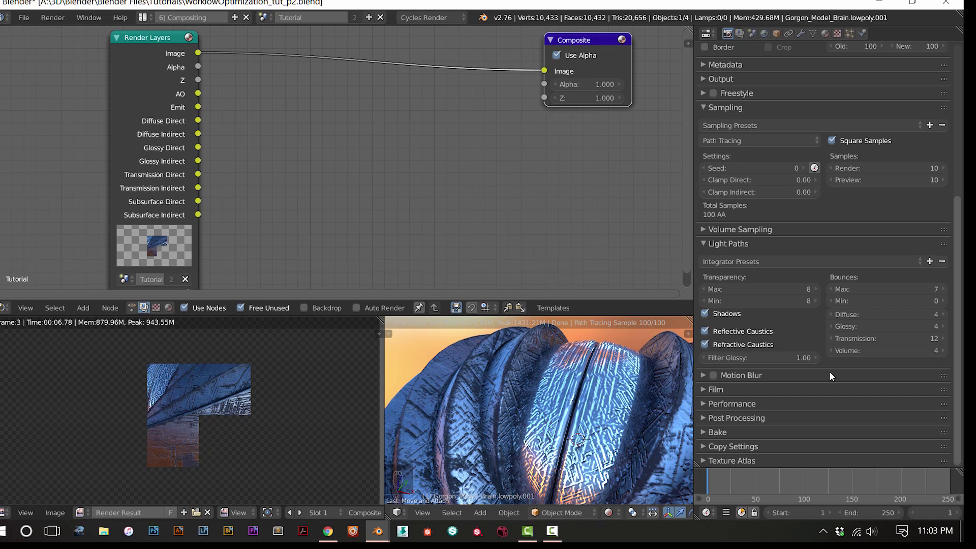
scroll(559, 435, "down", 5)
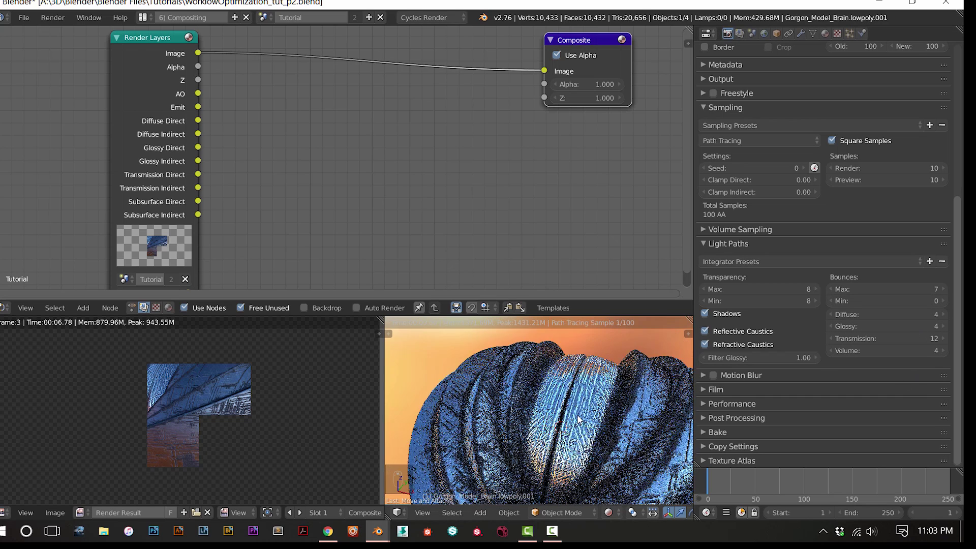
mouse_move(560, 435)
middle_mouse_down()
mouse_move(604, 418)
mouse_move(595, 442)
mouse_move(545, 399)
mouse_move(565, 408)
mouse_move(561, 426)
middle_mouse_up()
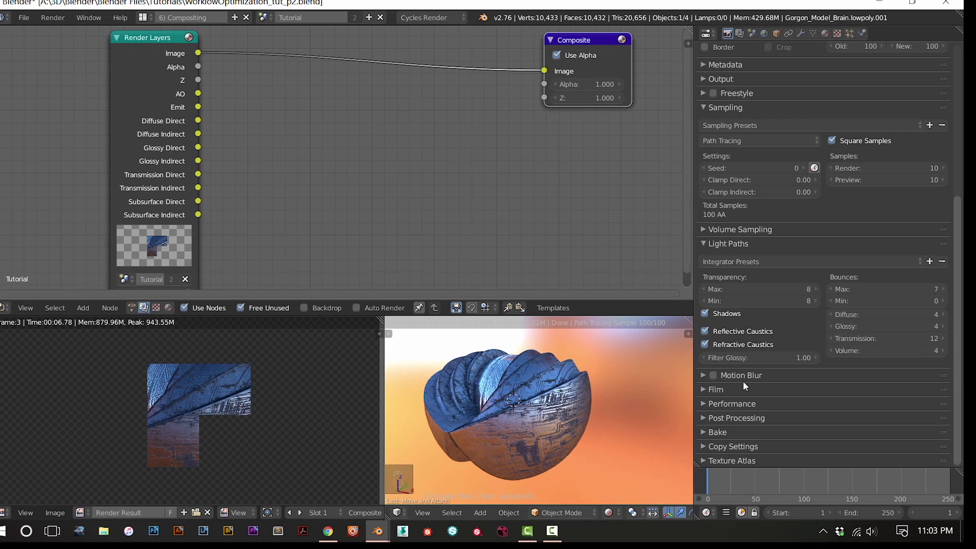
Try a Transmission bounce limit of 153, restore it to 12, and view the ridges from the front
mouse_move(911, 339)
left_mouse_down()
mouse_move(875, 339)
mouse_move(911, 339)
left_mouse_up()
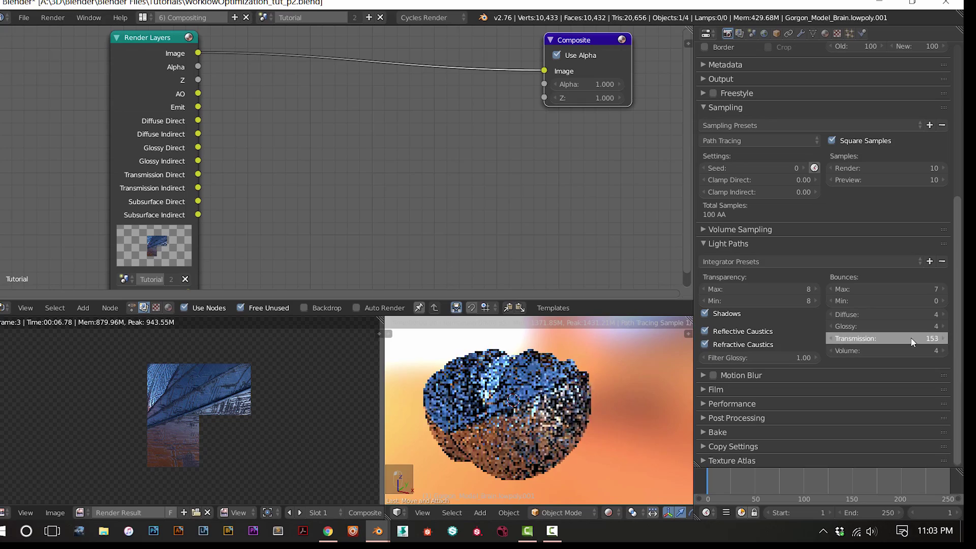
scroll(442, 398, "up", 1)
middle_click_drag(468, 418, 654, 411)
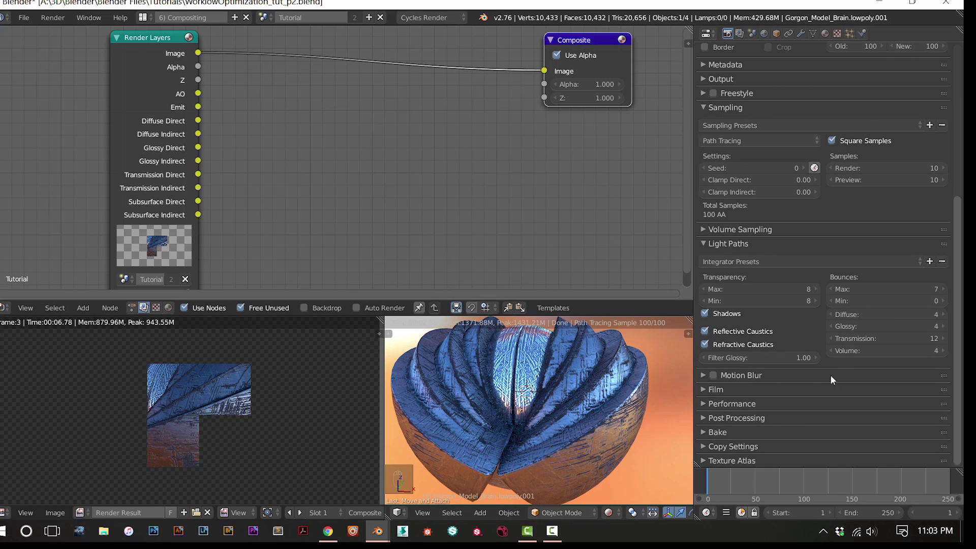
scroll(535, 435, "up", 2)
scroll(532, 435, "down", 2)
Select the shell object and show its material node tree, framing the Texturing.shell and Metallic.001 nodes
right_click(582, 447)
scroll(352, 288, "down", 1)
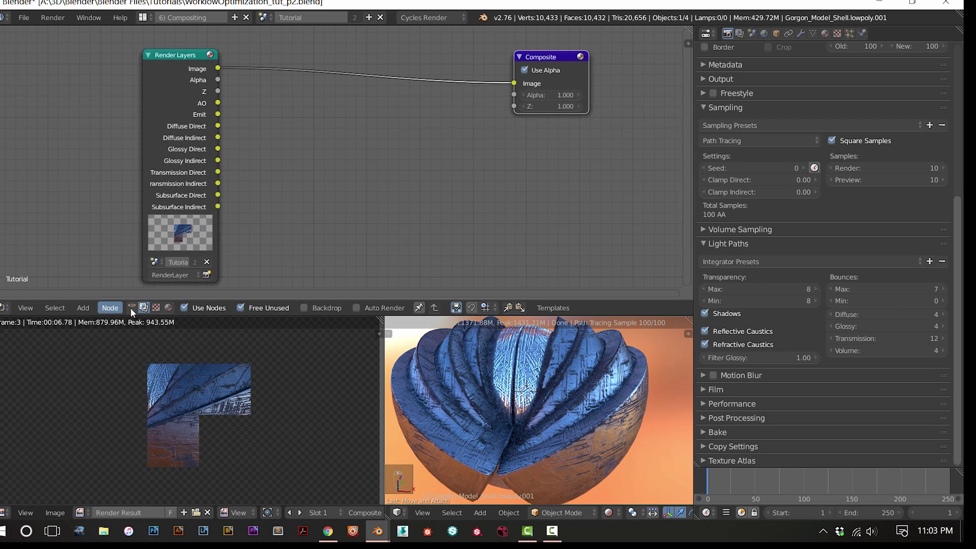
left_click(167, 308)
scroll(290, 246, "down", 2)
scroll(291, 248, "down", 3)
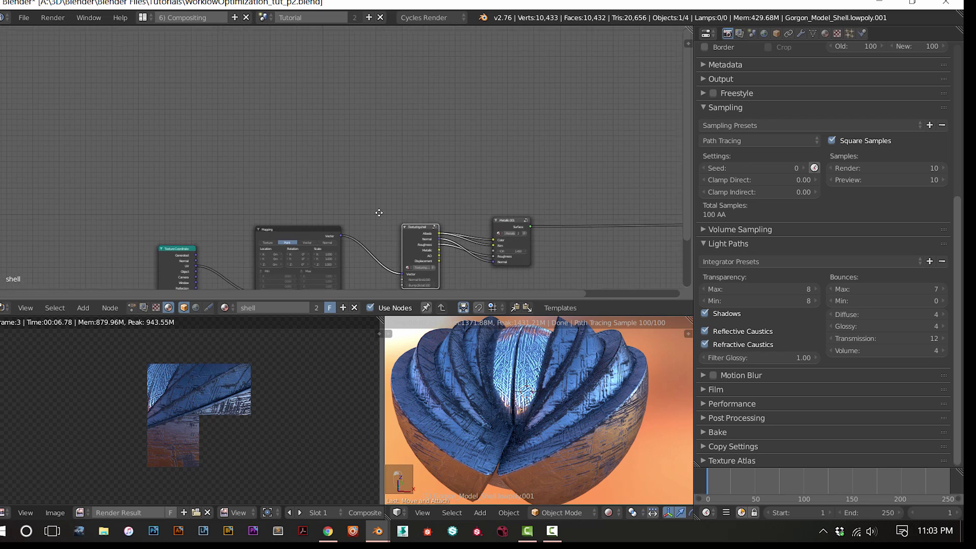
middle_click_drag(379, 212, 357, 175)
scroll(380, 198, "up", 6)
middle_click_drag(504, 254, 441, 204)
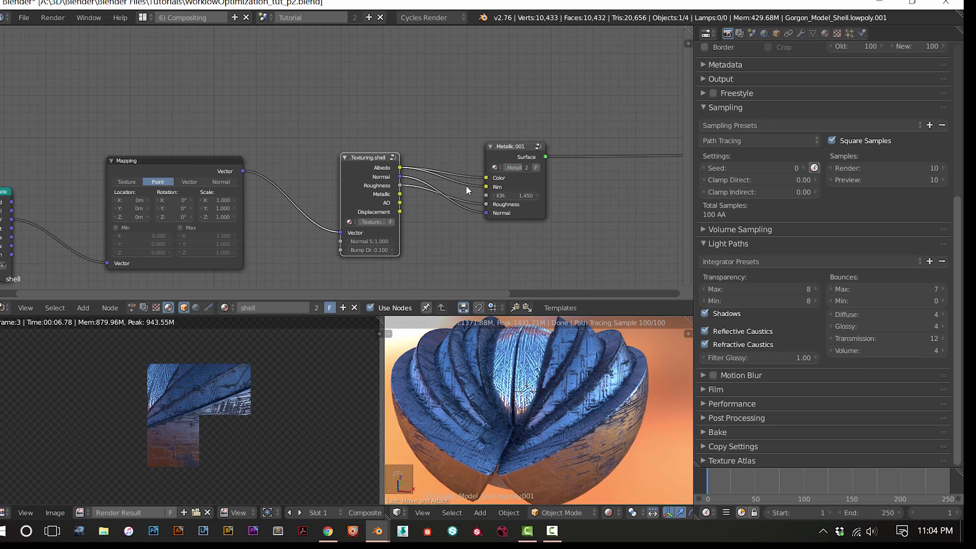
key("shift+a")
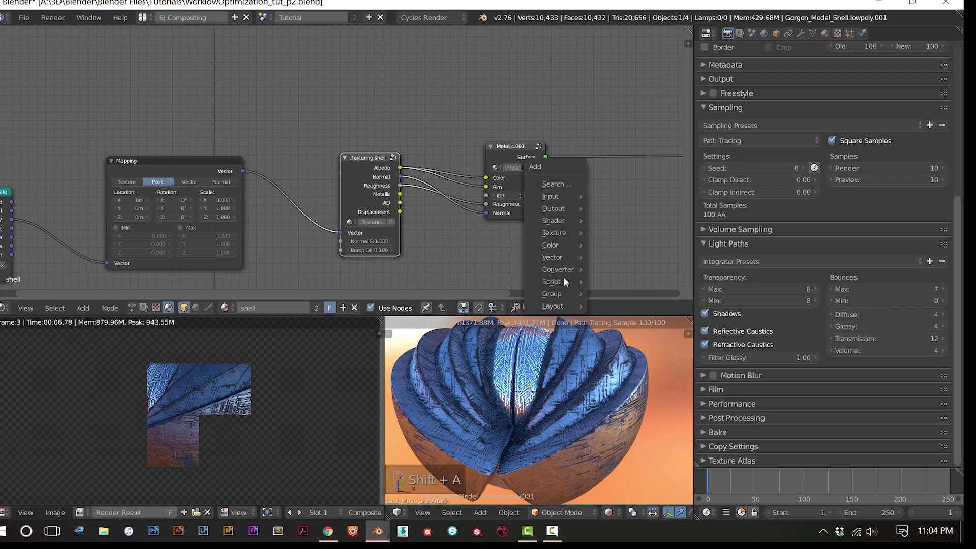
mouse_move(563, 222)
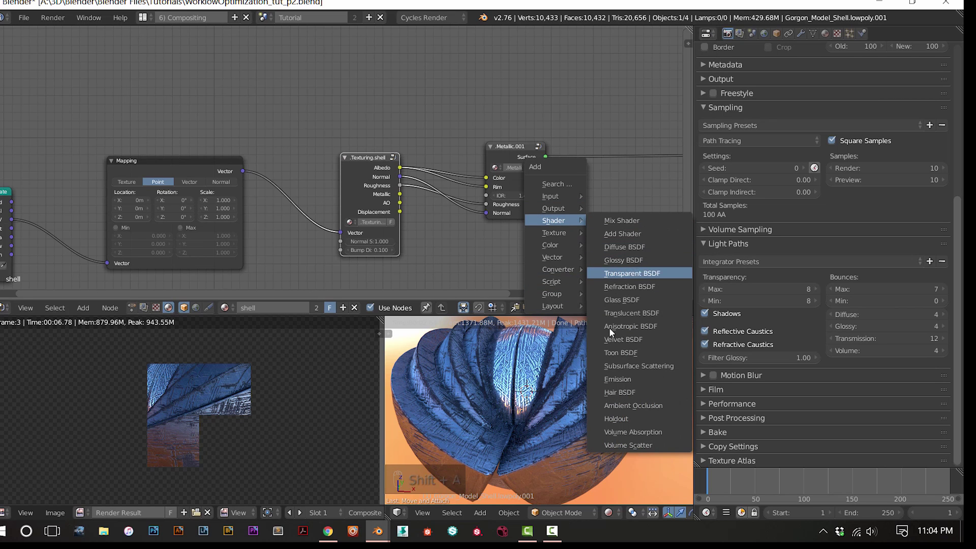
middle_click_drag(466, 459, 498, 386)
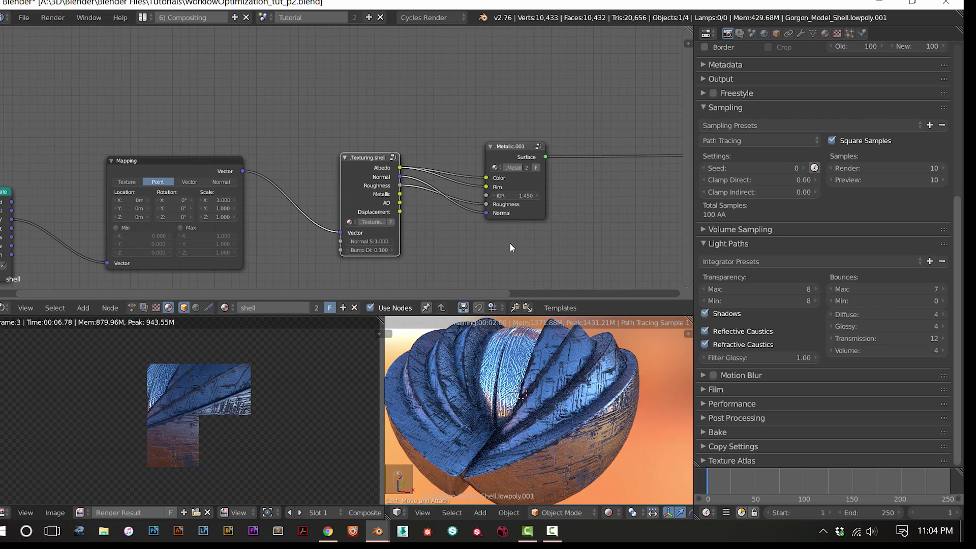
Add the Glass node group below Metallic.001 and connect it to the shell material's output in place of Metallic.001
key("shift+a")
mouse_move(488, 316)
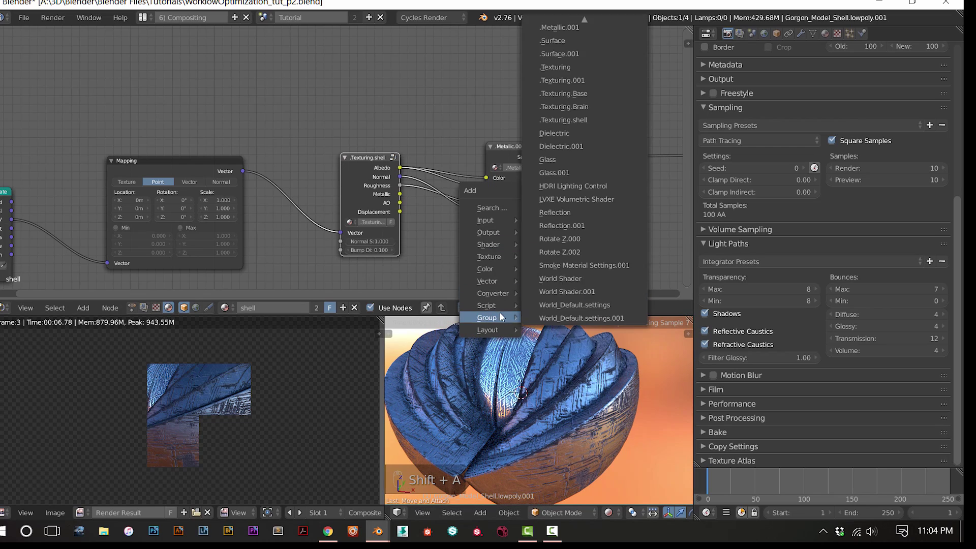
left_click(552, 160)
left_click(484, 235)
middle_click_drag(569, 248, 560, 215)
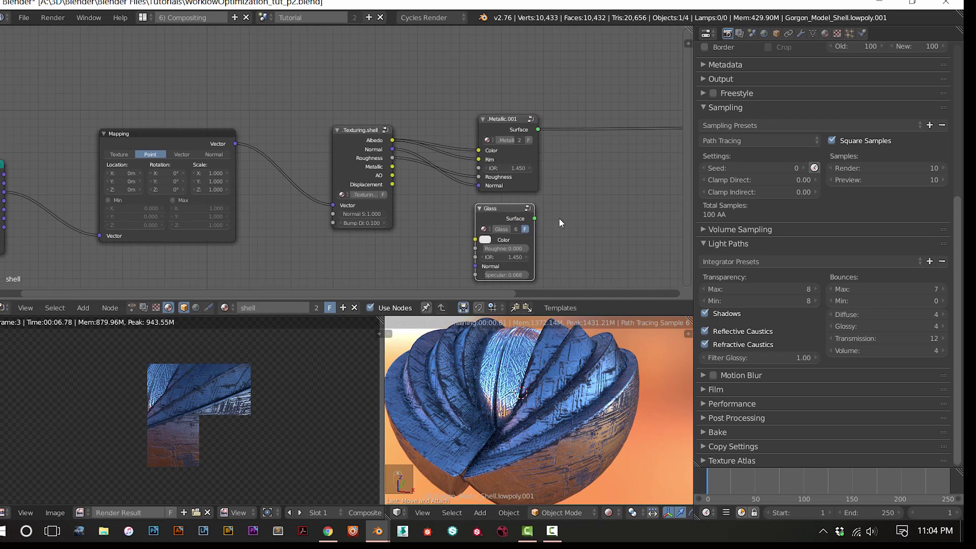
left_click(502, 218, "ctrl+shift")
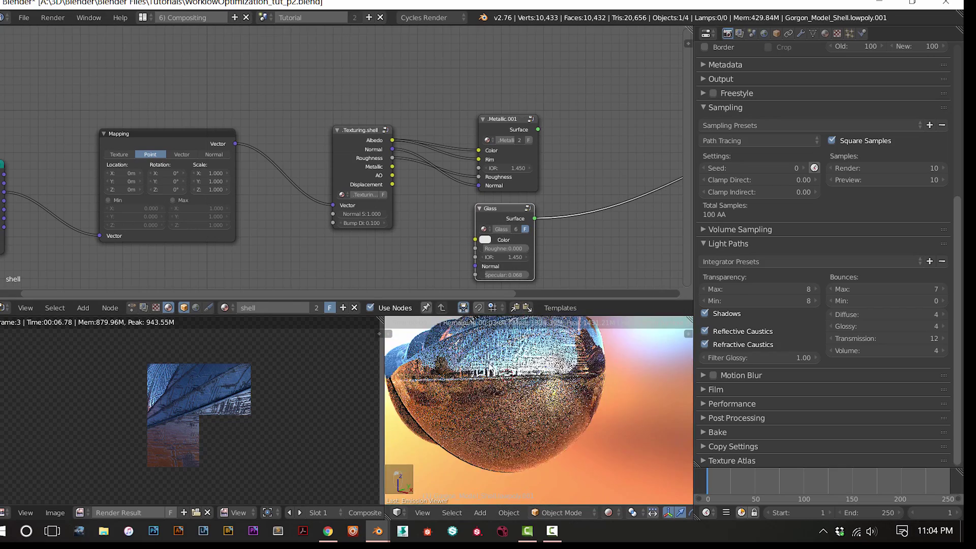
Set the Glass node's Specular to 0 and inspect the glass shell and the inner brain surface close up
middle_click_drag(517, 372, 529, 395)
left_click_drag(515, 275, 489, 275)
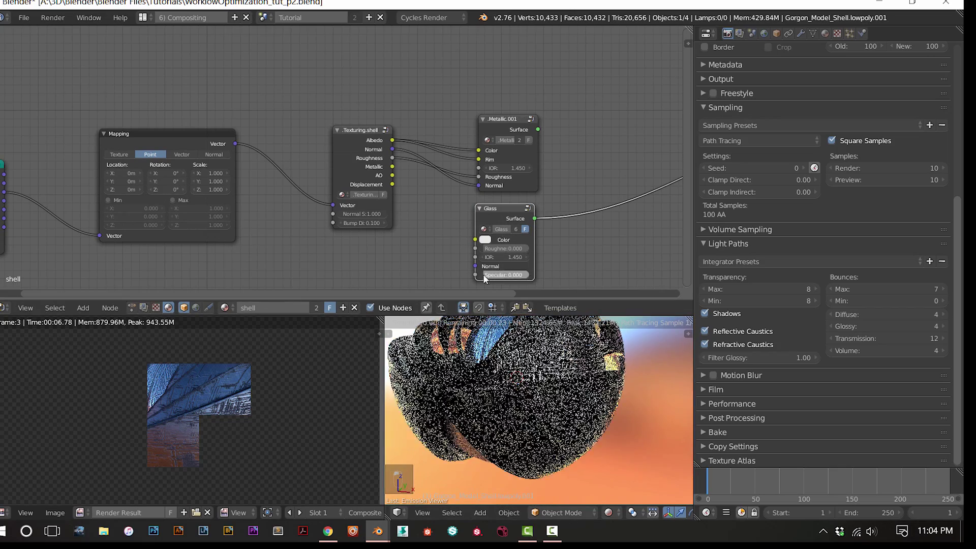
scroll(542, 404, "up", 3)
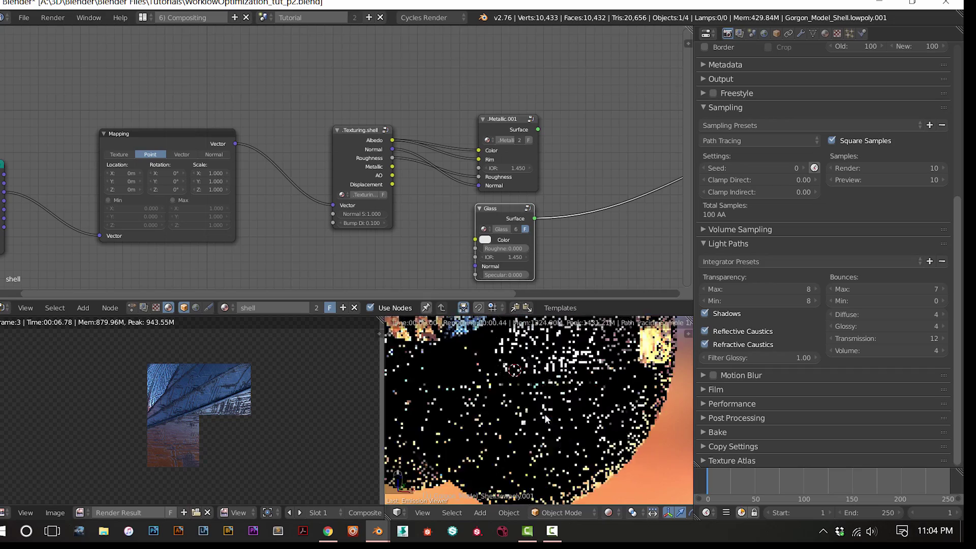
middle_click_drag(553, 421, 551, 436)
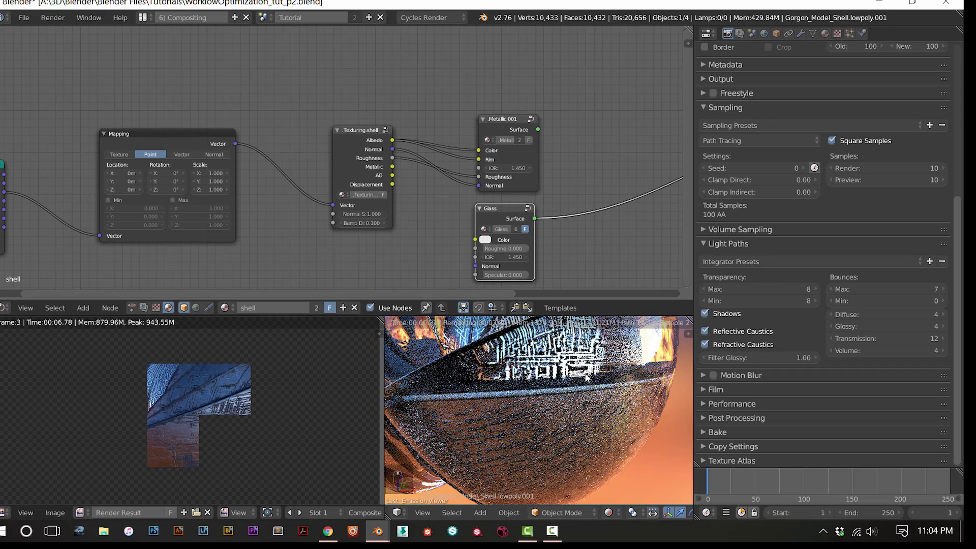
mouse_move(551, 435)
middle_mouse_down()
mouse_move(527, 384)
mouse_move(508, 435)
mouse_move(564, 419)
mouse_move(625, 429)
mouse_move(553, 438)
mouse_move(538, 386)
mouse_move(519, 362)
mouse_move(555, 426)
middle_mouse_up()
scroll(547, 430, "up", 2)
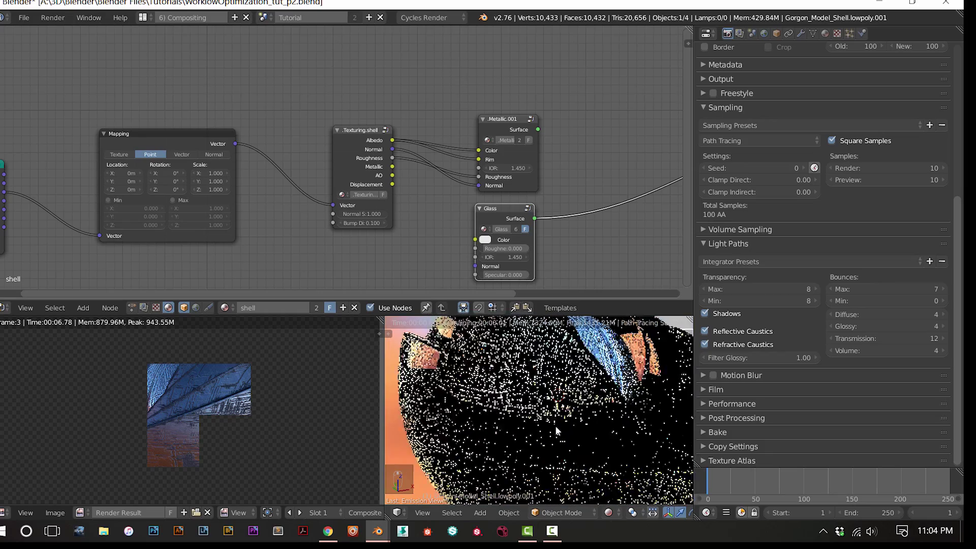
scroll(553, 423, "up", 4)
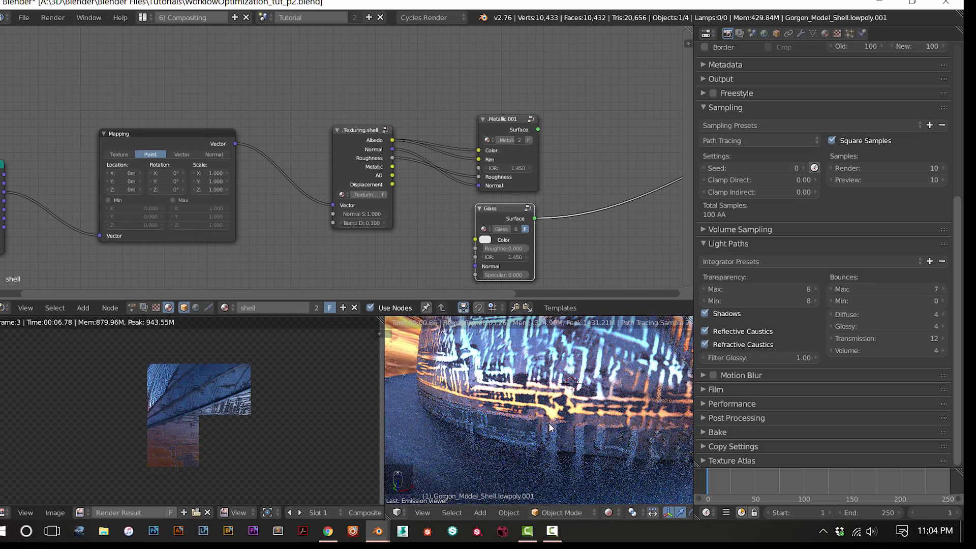
middle_click_drag(488, 392, 366, 339)
scroll(501, 394, "up", 1)
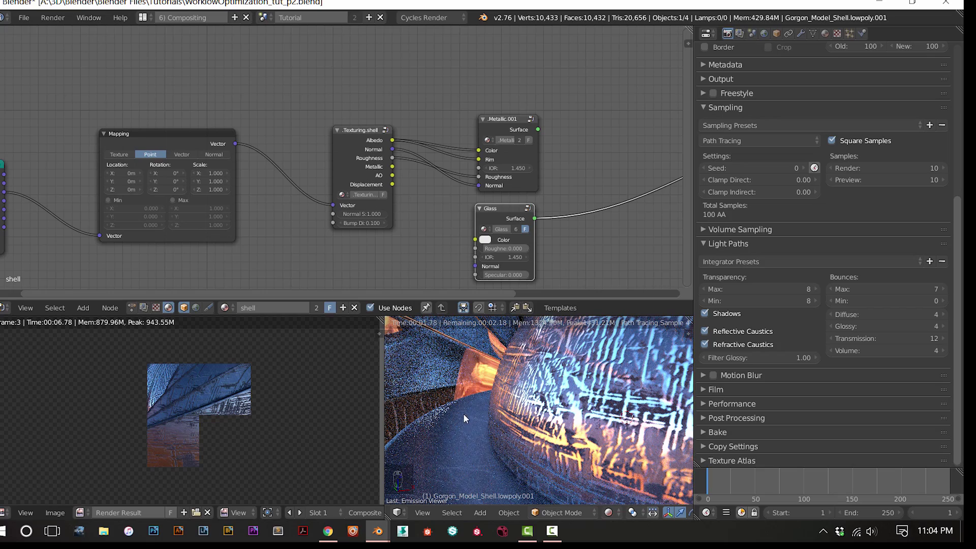
Try 47 Volume bounces, restore the limit to 4, and view the glass model from afar and close up
left_click_drag(895, 351, 946, 351)
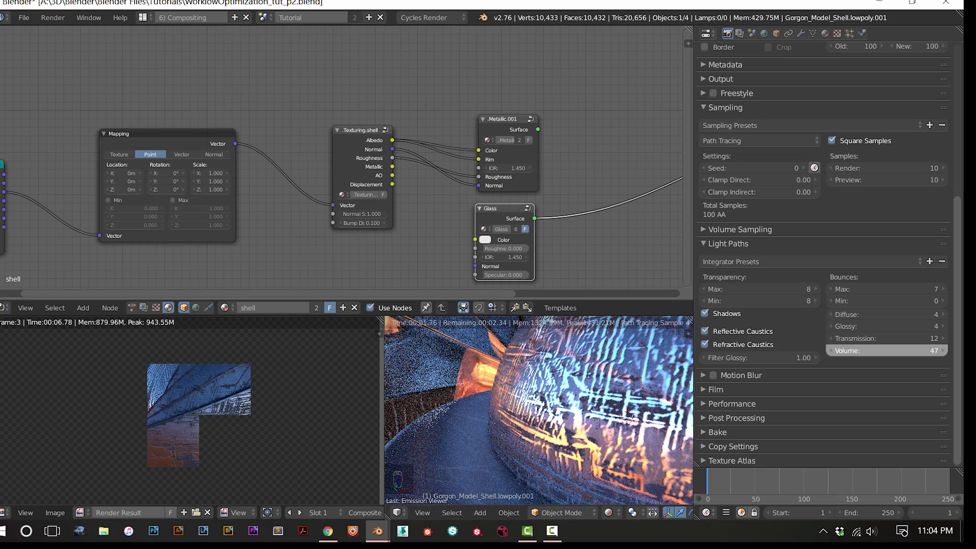
left_click_drag(936, 351, 886, 352)
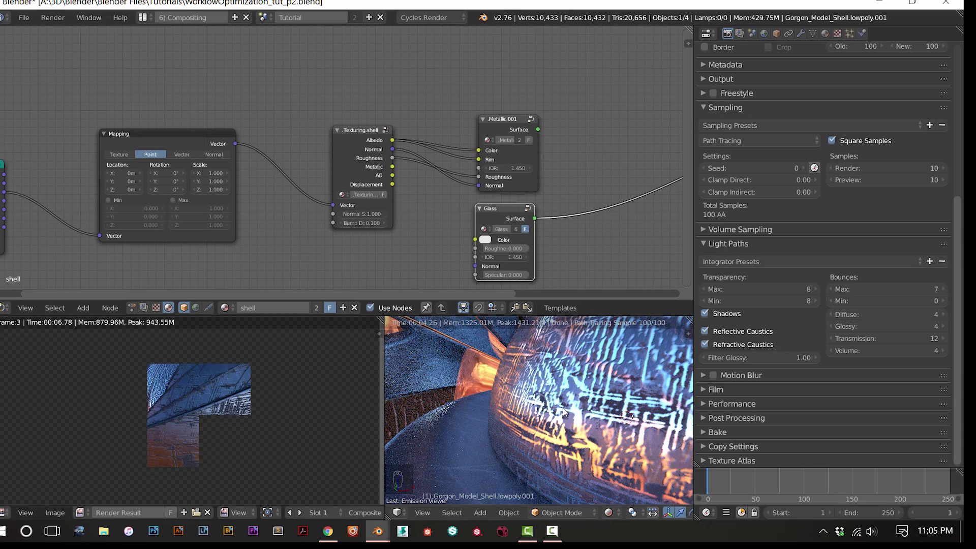
scroll(561, 400, "down", 8)
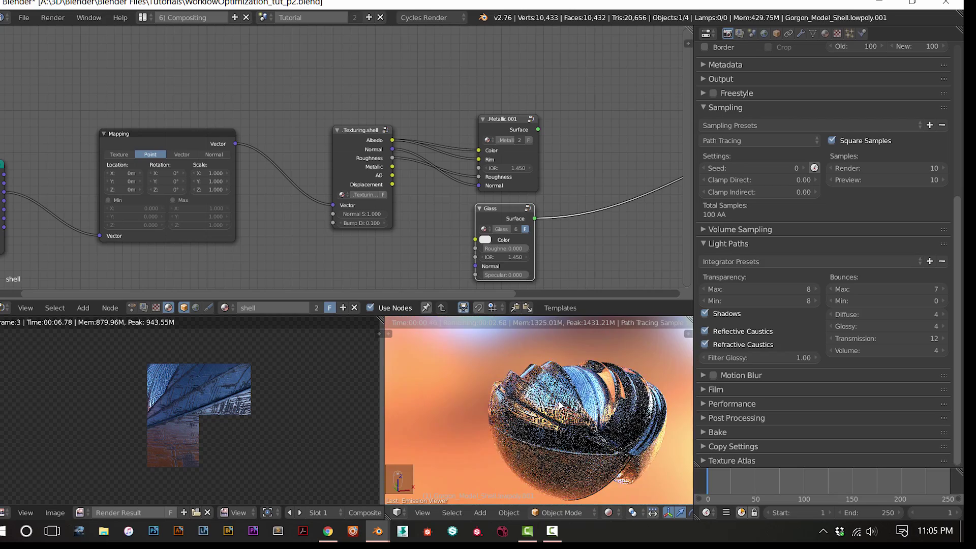
scroll(551, 406, "up", 3)
scroll(556, 391, "up", 5)
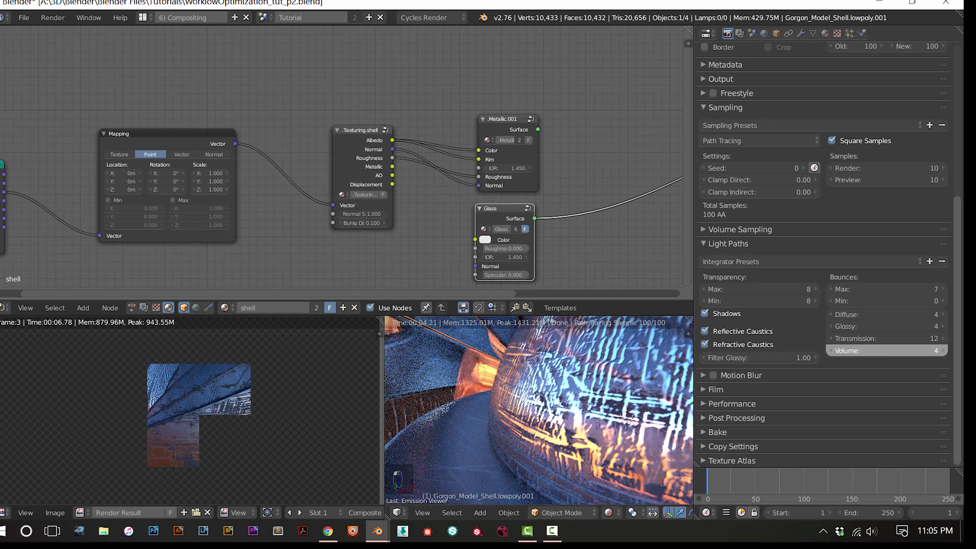
Set the Volume bounces to 0 and examine the glass shell from several distances and angles in the preview
left_click_drag(872, 352, 834, 352)
middle_click_drag(565, 440, 654, 474)
scroll(588, 447, "down", 6)
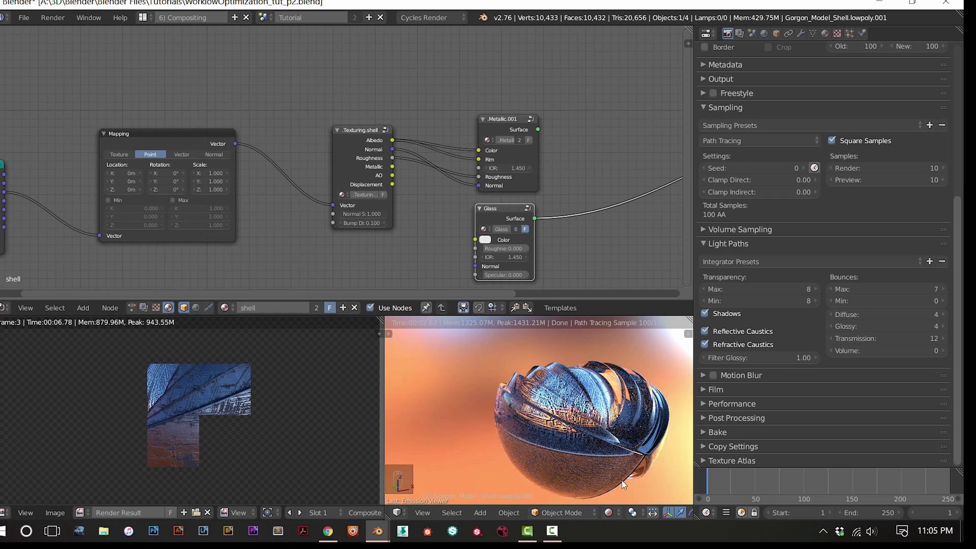
middle_click_drag(601, 459, 604, 493)
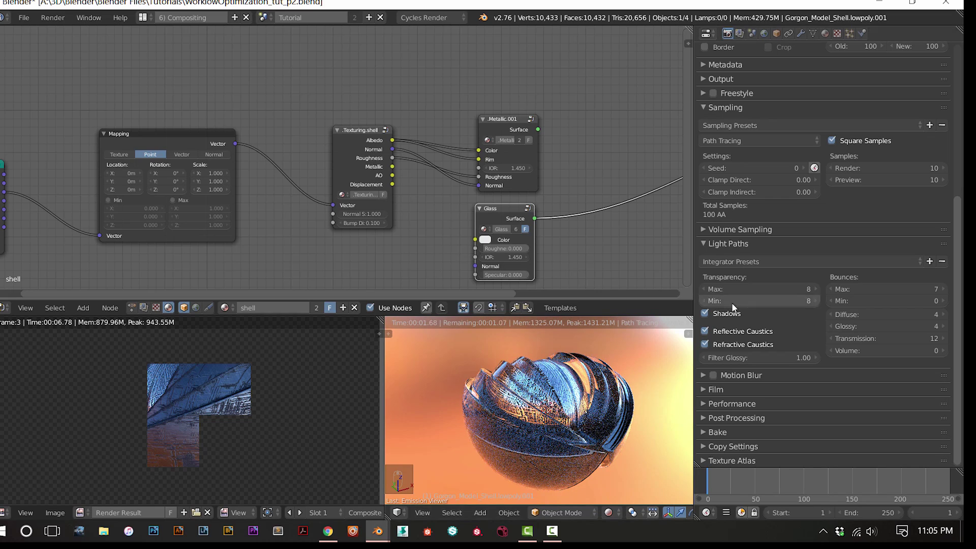
scroll(514, 444, "up", 3)
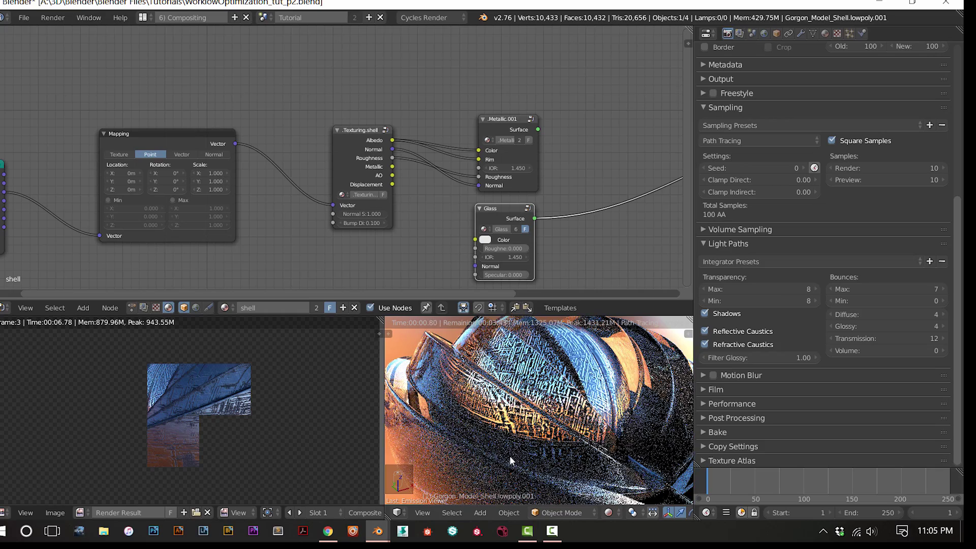
scroll(513, 453, "up", 2)
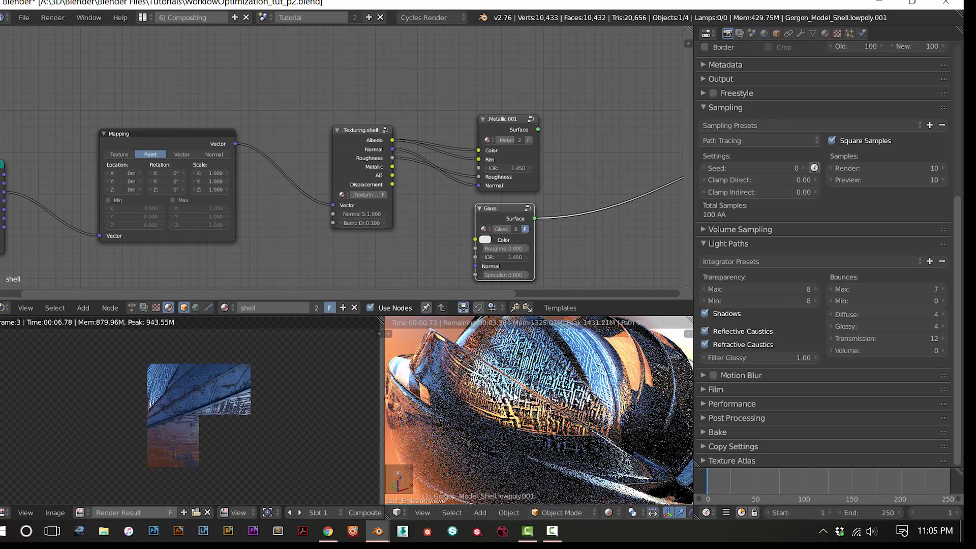
middle_click_drag(539, 398, 512, 399)
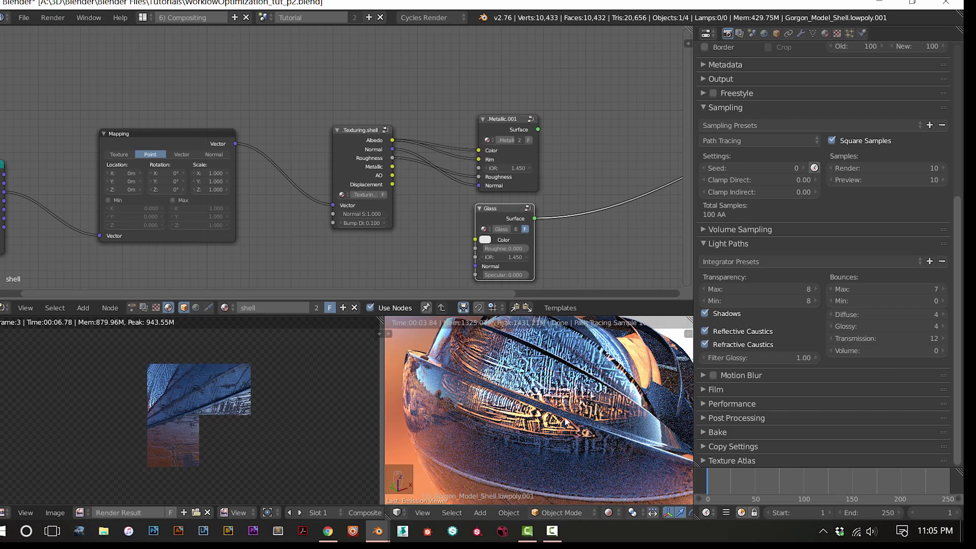
scroll(604, 439, "down", 2)
scroll(604, 440, "up", 2)
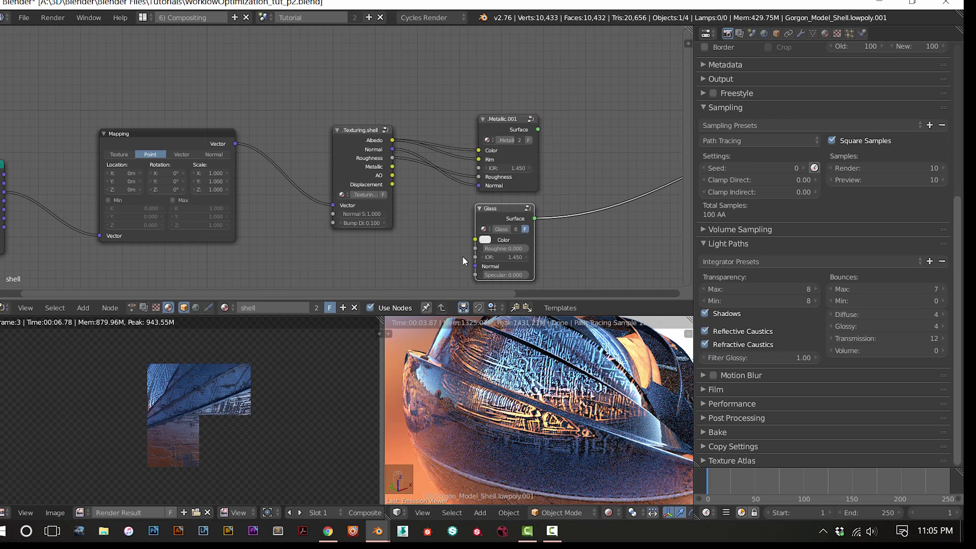
Raise the HSV value of the Glass node's colour to nearly pure white and check the shell in the preview
left_click(486, 239)
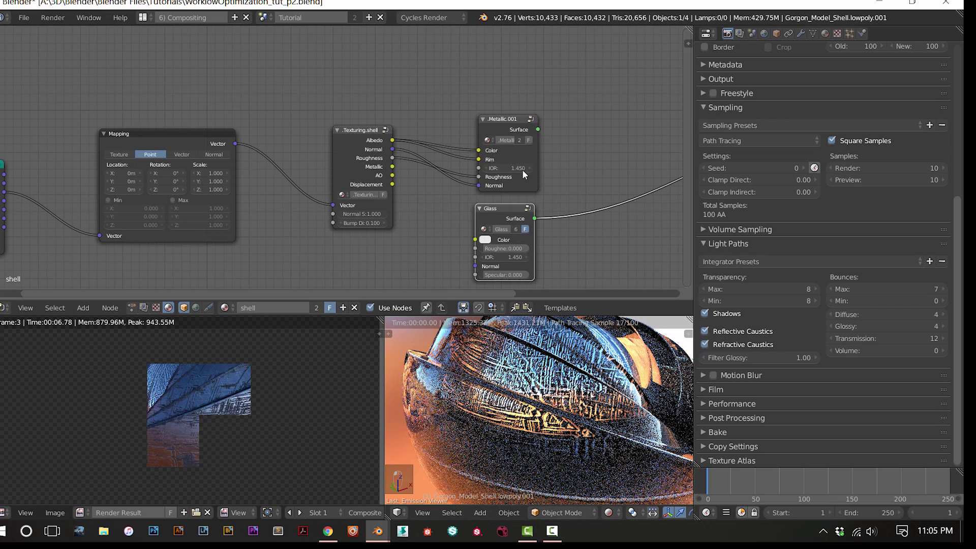
left_click(485, 241)
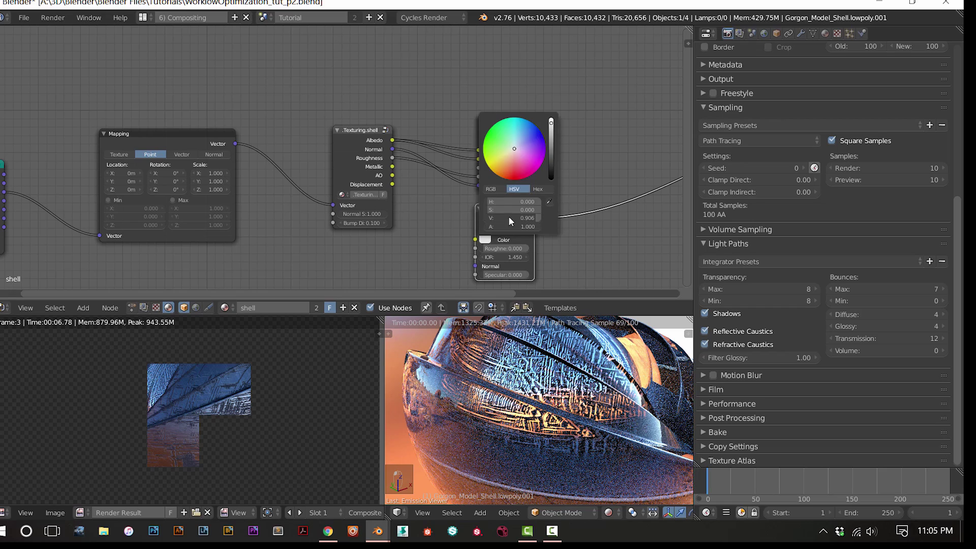
left_click(530, 219)
type("99")
key("Return")
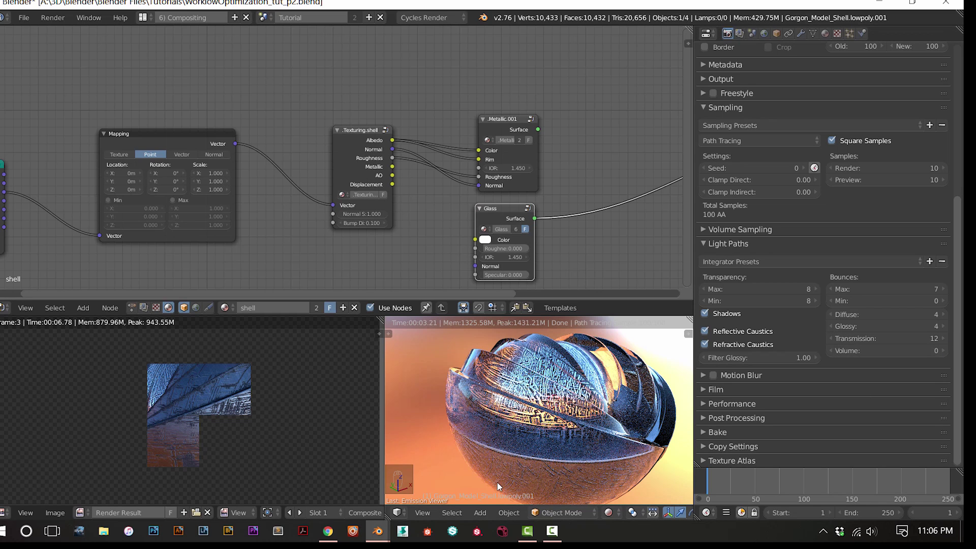
scroll(607, 424, "down", 2)
scroll(592, 430, "up", 1)
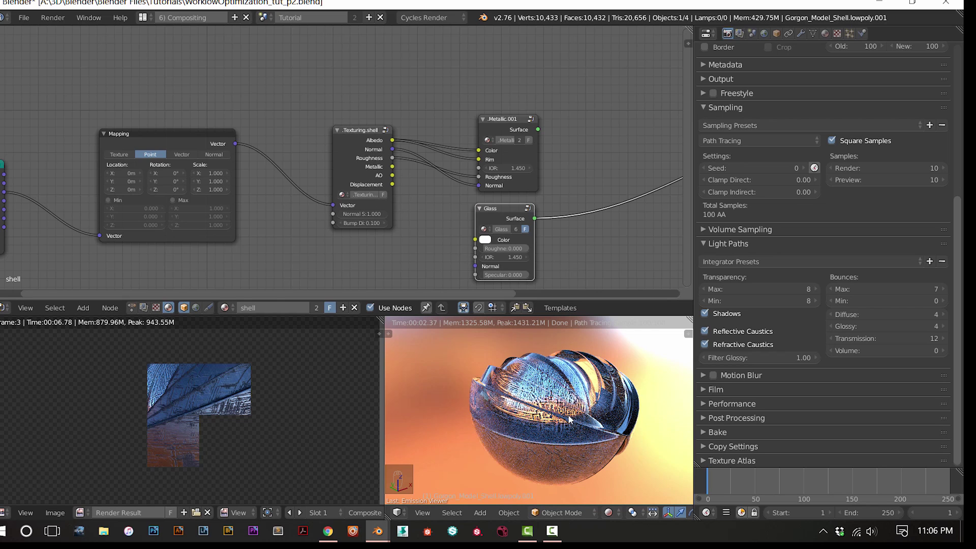
middle_click_drag(569, 419, 573, 445)
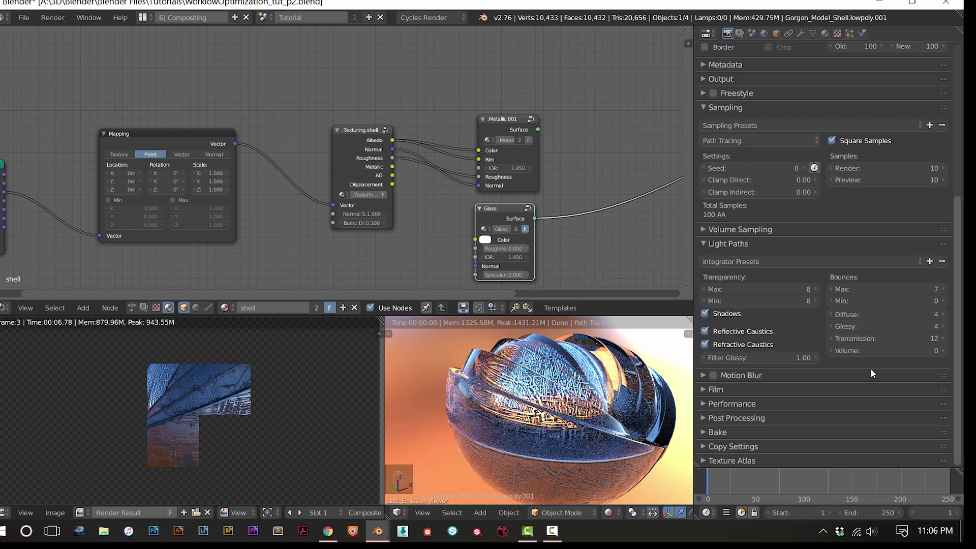
Vary the Volume bounces while viewing the glass model from the front at a distance, ending with 4
left_click_drag(944, 350, 954, 349)
left_click(943, 350)
scroll(603, 472, "down", 3)
middle_click_drag(602, 472, 514, 423)
scroll(505, 429, "down", 1)
left_click_drag(835, 351, 815, 350)
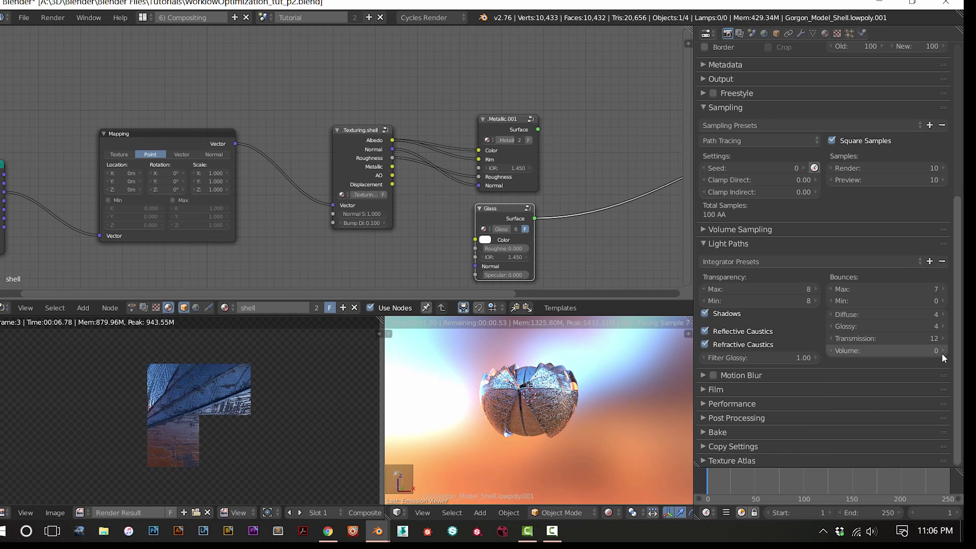
left_click_drag(942, 351, 956, 352)
Bring up the program's console window and look through its earlier log output
mouse_move(378, 531)
left_click(428, 483)
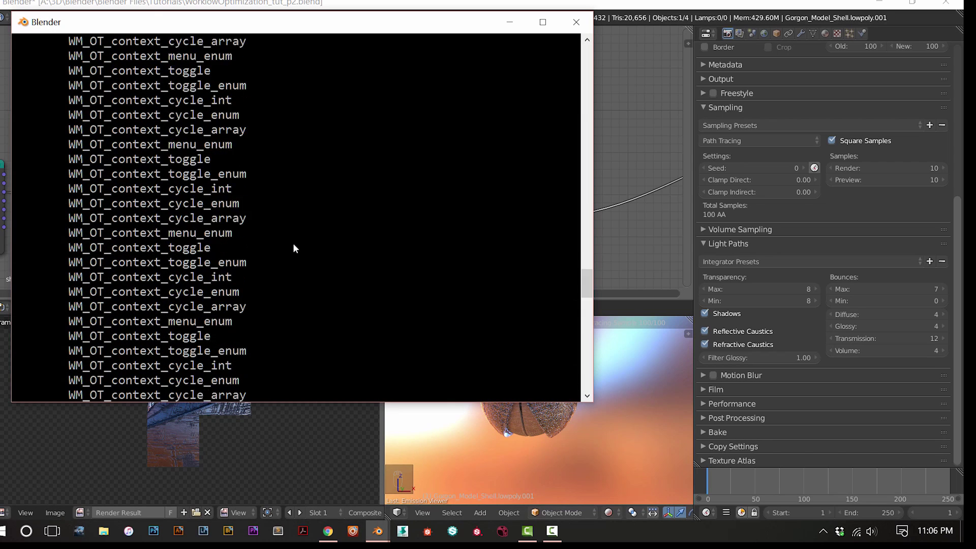
scroll(293, 248, "up", 5)
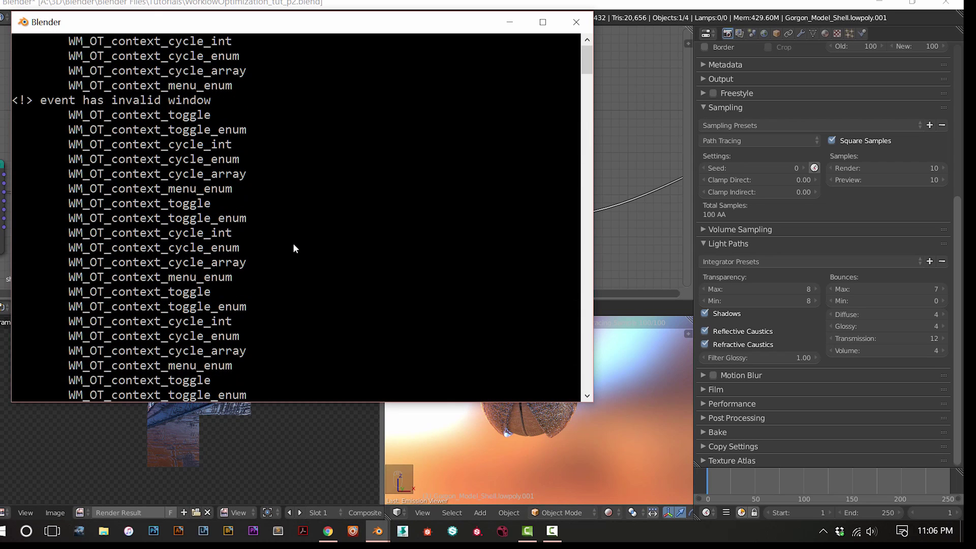
Dismiss the console window and return to the shell model in the rendered preview
left_click(499, 25)
scroll(484, 429, "up", 1)
middle_click_drag(484, 429, 502, 442)
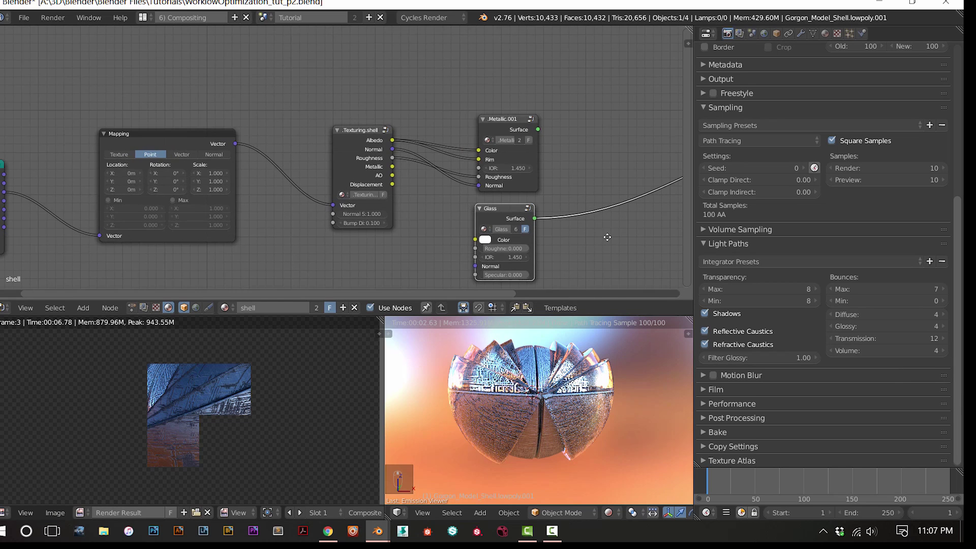
Add a Volume Absorption shader beside the Glass node and connect it to the Material Output's Volume input
middle_click_drag(608, 237, 377, 241)
key("shift+a")
key("Escape")
key("shift+a")
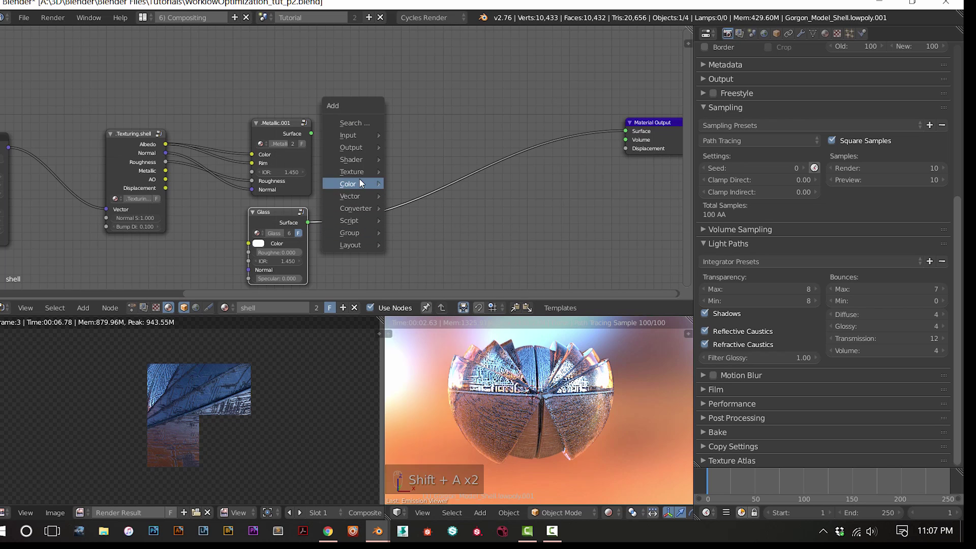
mouse_move(359, 160)
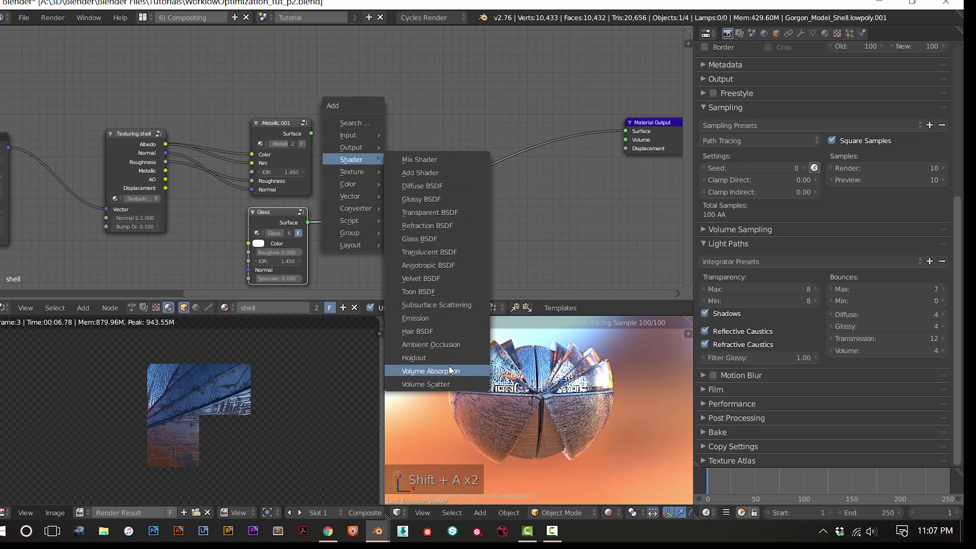
left_click(431, 371)
left_click(426, 241)
left_click_drag(474, 246, 625, 140)
Change the Volume Absorption colour to crimson red and check the shell up close in the preview
left_click(426, 256)
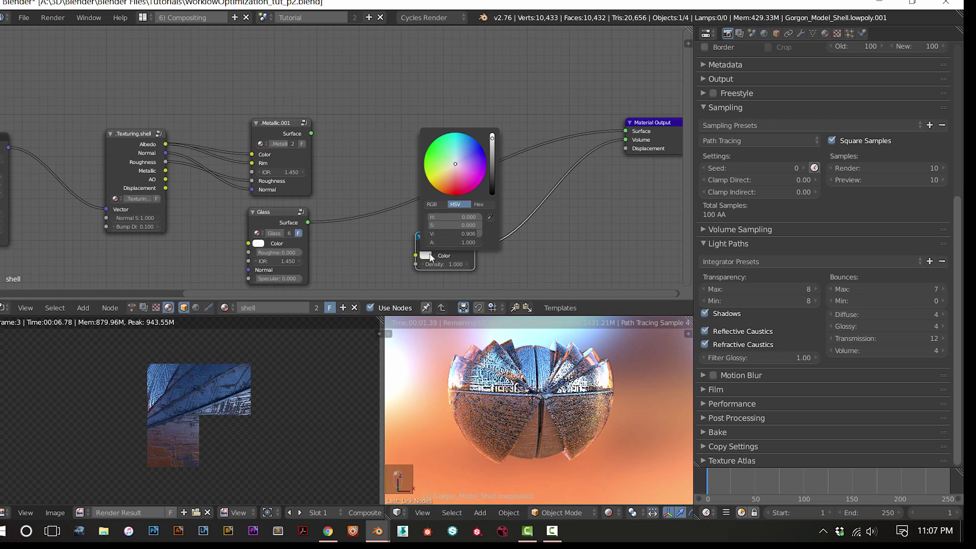
left_click_drag(458, 166, 458, 187)
scroll(629, 362, "up", 3)
middle_click_drag(630, 362, 599, 431)
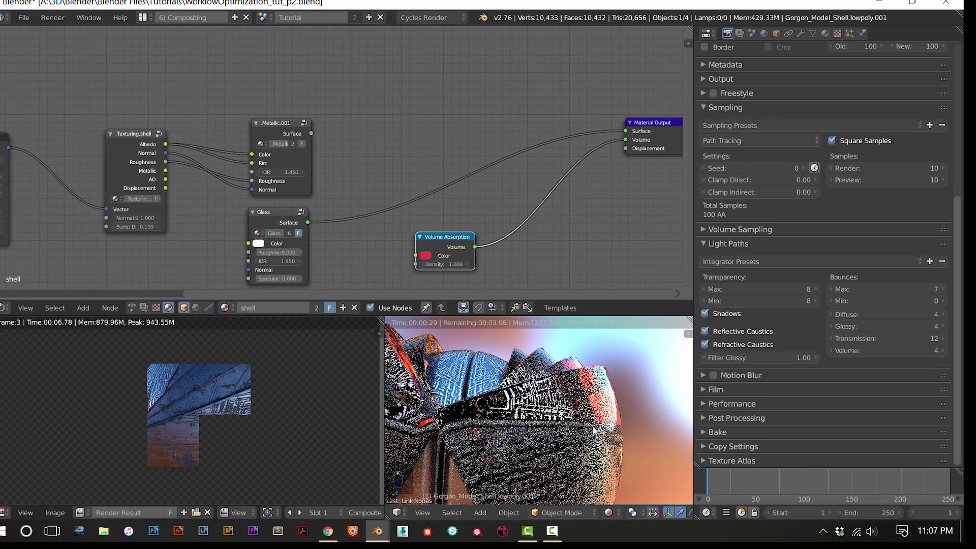
Set the Volume Absorption density to 5 and view the whole shell in the preview
double_click(447, 266)
type("5")
key("Return")
scroll(543, 406, "down", 3)
mouse_move(543, 407)
middle_mouse_down()
mouse_move(560, 447)
mouse_move(510, 441)
mouse_move(526, 401)
middle_mouse_up()
Switch to the web browser and go from the studio's application page to the ONELVXE landing page
left_click(328, 531)
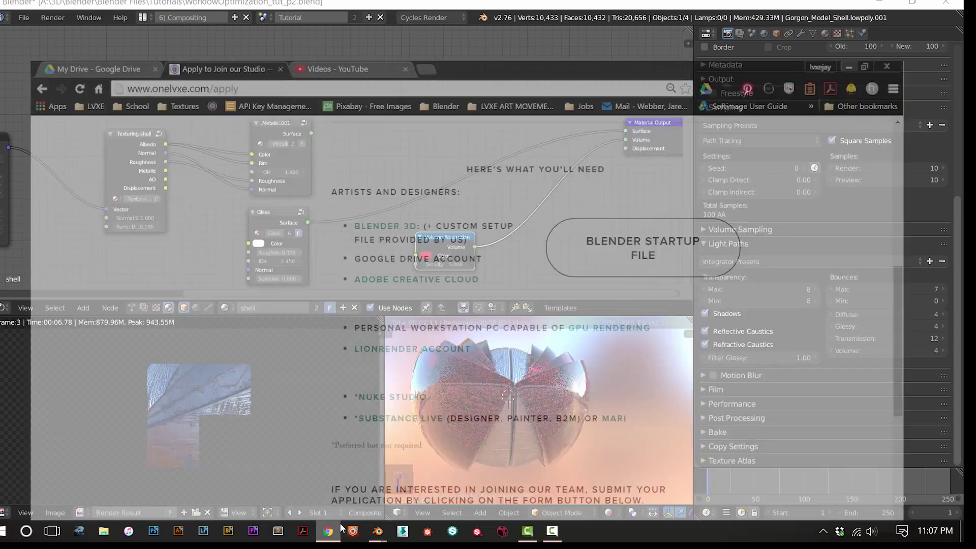
scroll(320, 162, "up", 9)
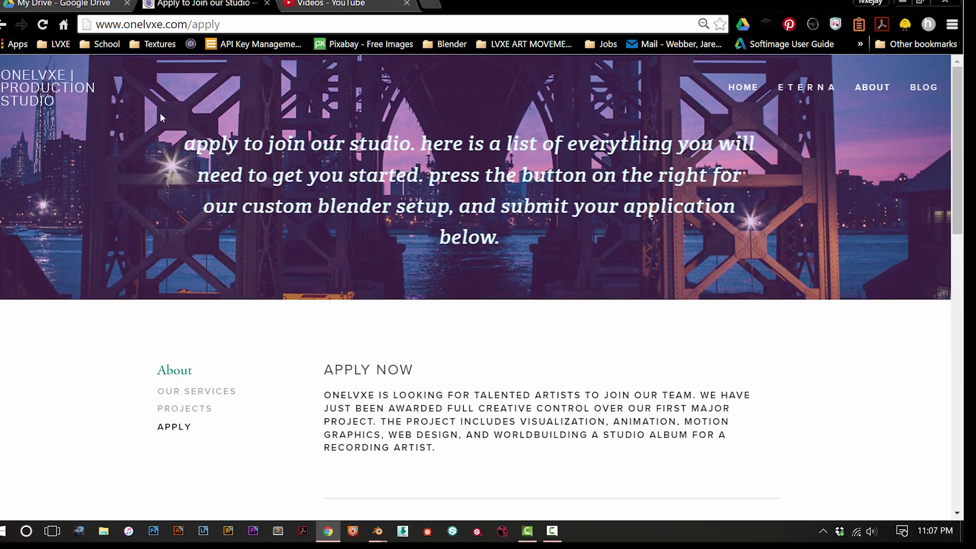
left_click(729, 89)
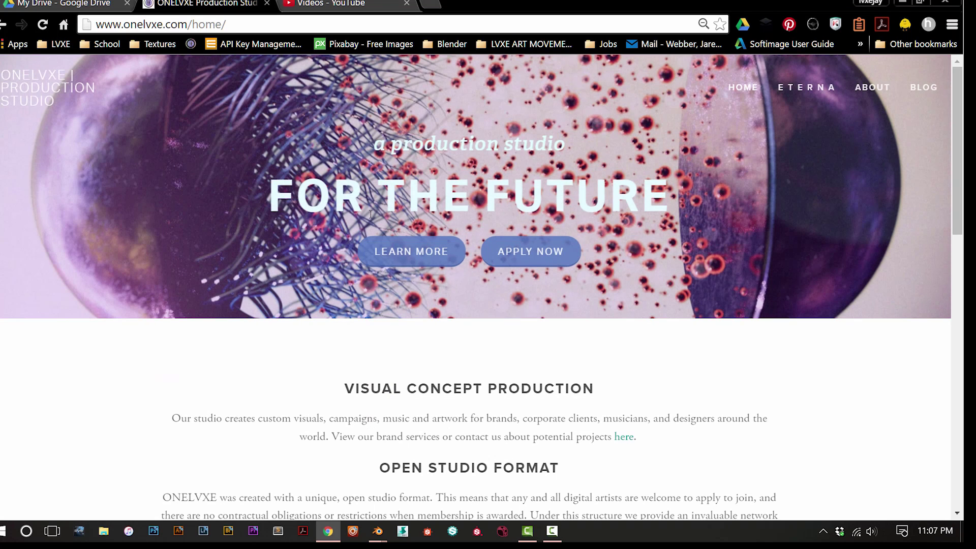
left_click(35, 88)
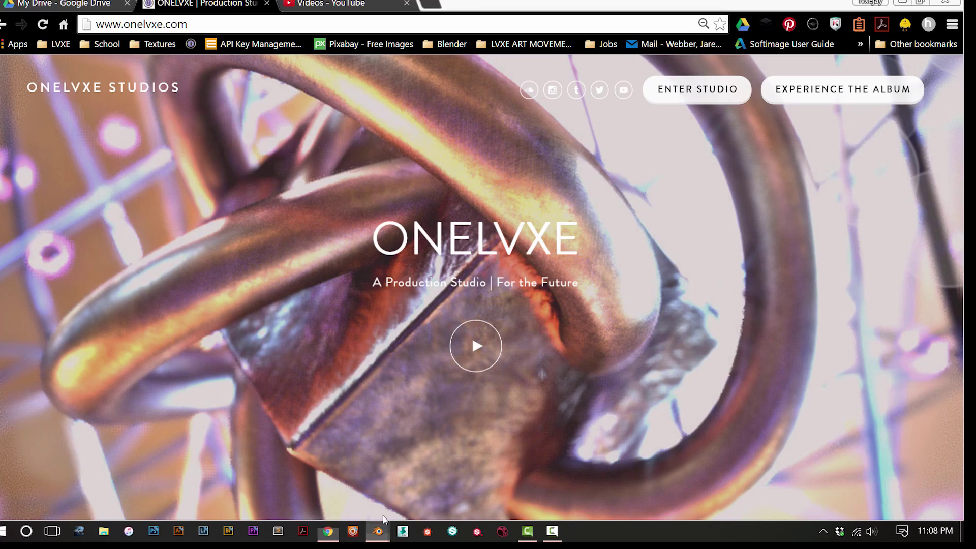
Return to Blender, set the Volume bounces to 0, and inspect the red glass shell close up and from a distance
left_click(305, 471)
scroll(499, 424, "up", 3)
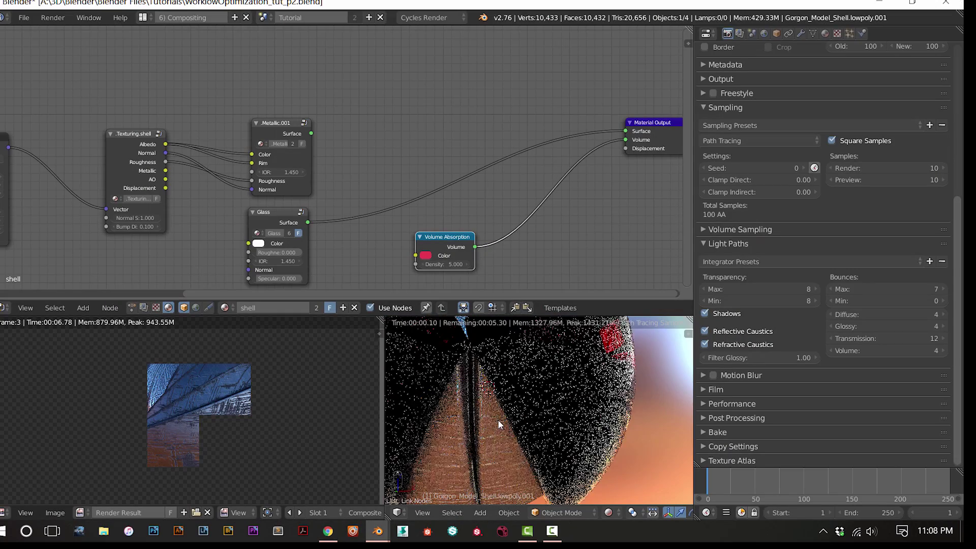
left_click_drag(443, 239, 430, 238)
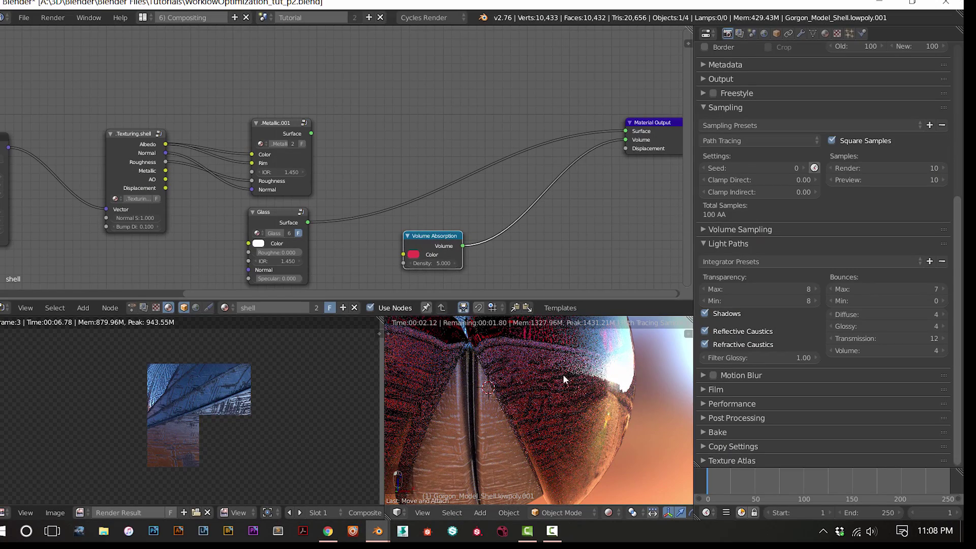
left_click_drag(886, 350, 839, 351)
scroll(582, 444, "down", 5)
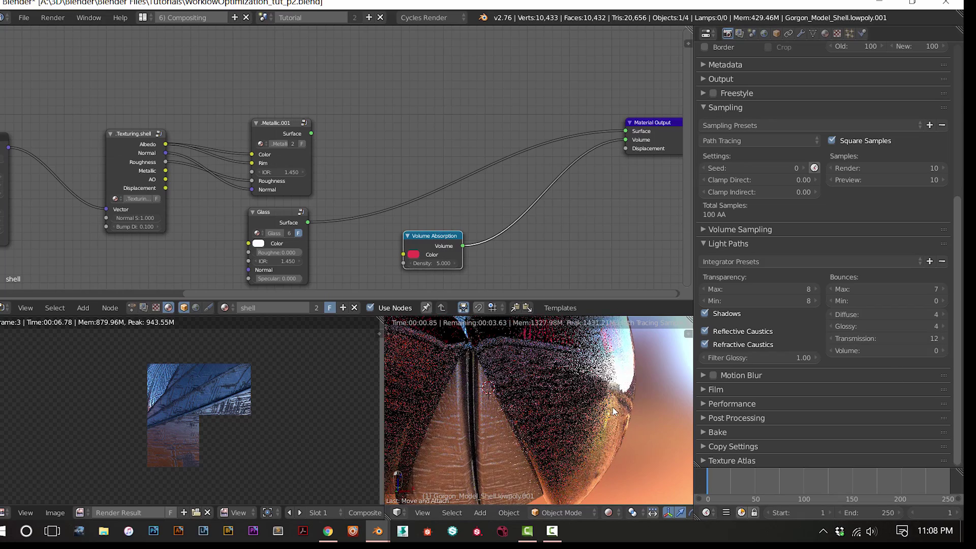
middle_click_drag(582, 444, 578, 440)
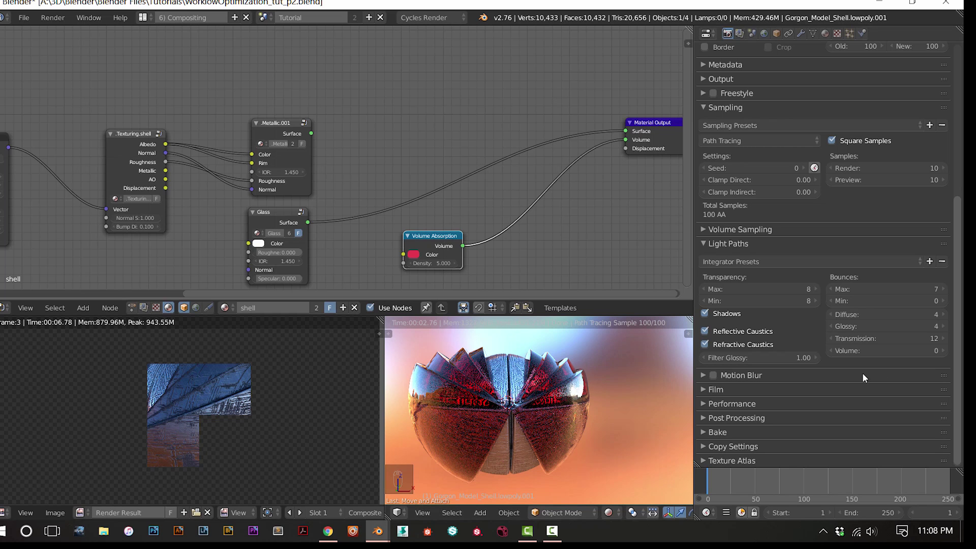
Raise the Volume bounces to 4 and examine the red glass shell from another angle and close up
left_click(944, 351)
left_click(944, 351)
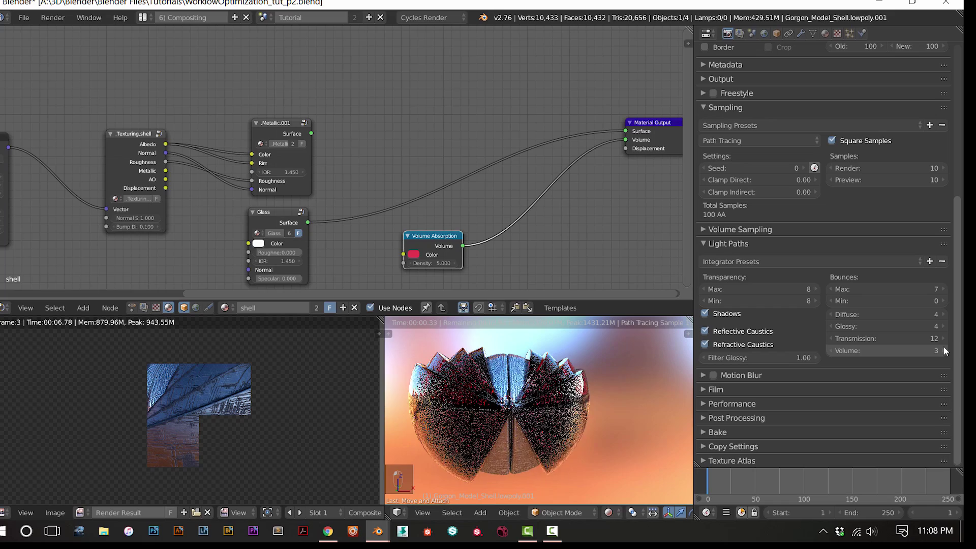
left_click(944, 350)
left_click(944, 351)
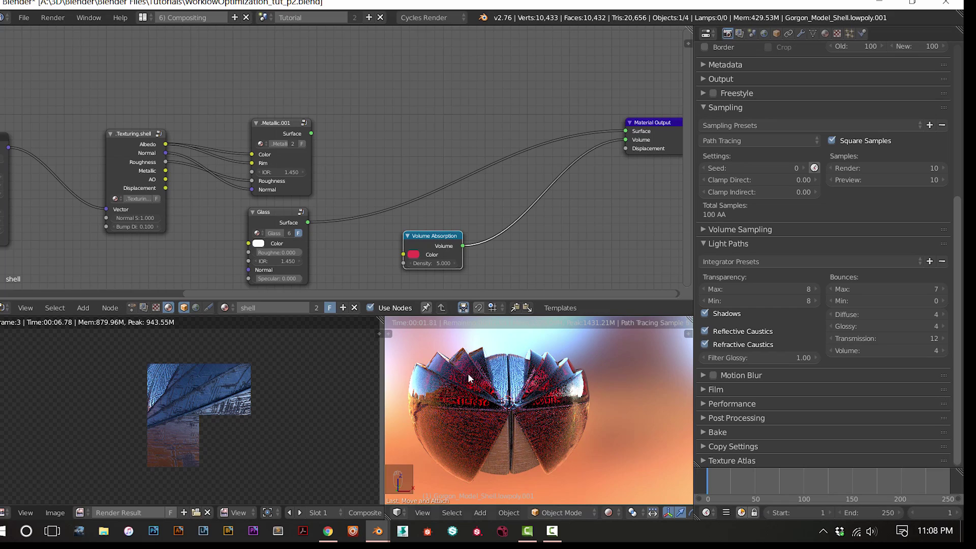
middle_click_drag(486, 395, 546, 400)
scroll(508, 429, "up", 5)
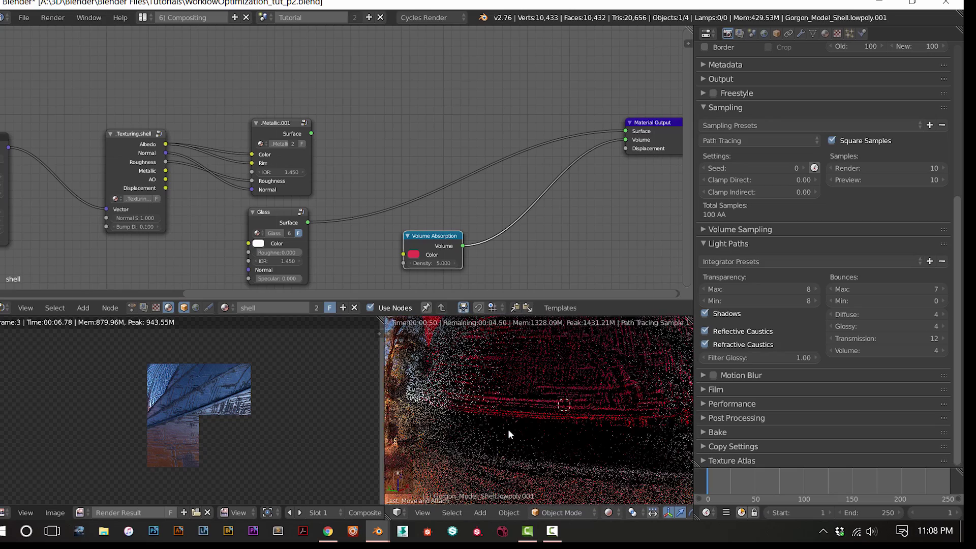
scroll(508, 431, "down", 5)
middle_click_drag(501, 425, 563, 420)
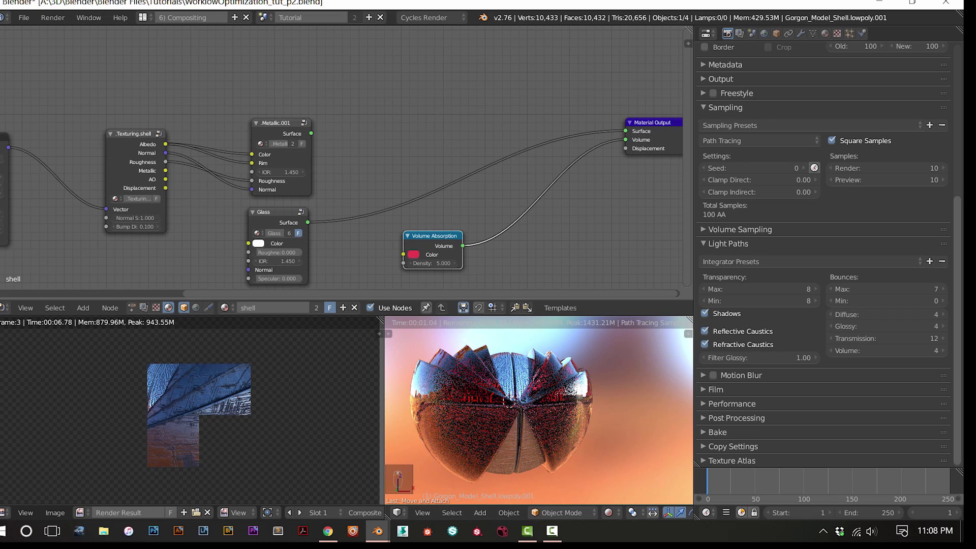
Set the Volume bounces back to 0, nudge the Volume Absorption node slightly, and view the shell from above
left_click_drag(906, 352, 887, 353)
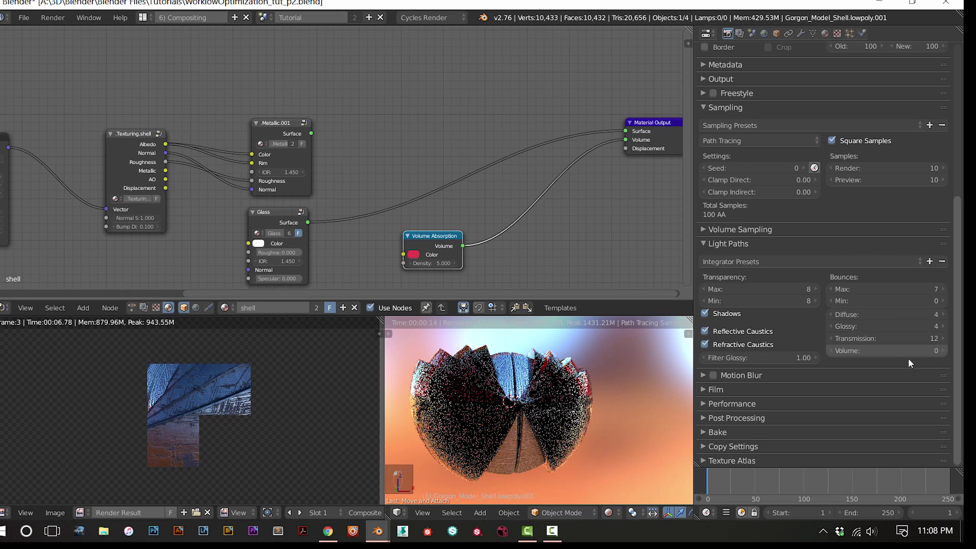
left_click_drag(449, 248, 454, 244)
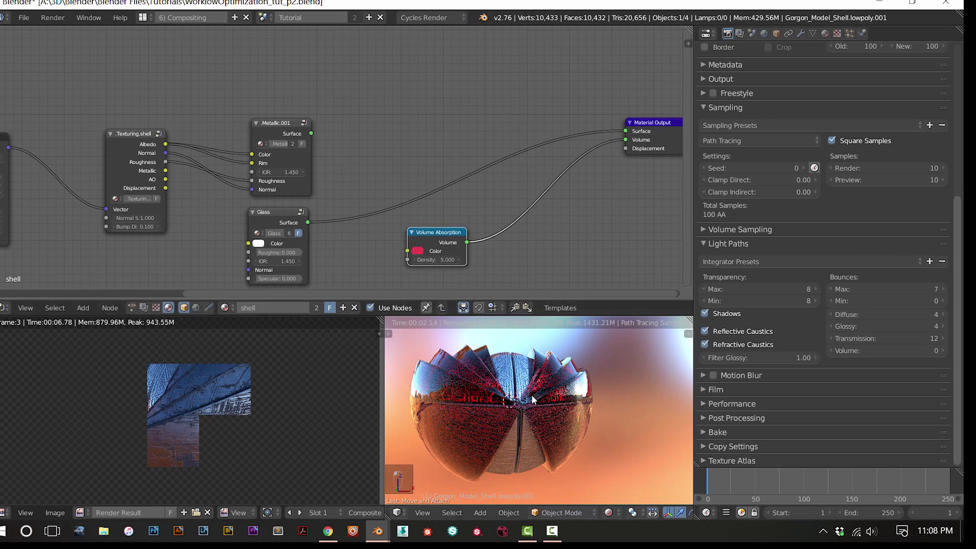
scroll(539, 423, "down", 1)
scroll(541, 423, "up", 1)
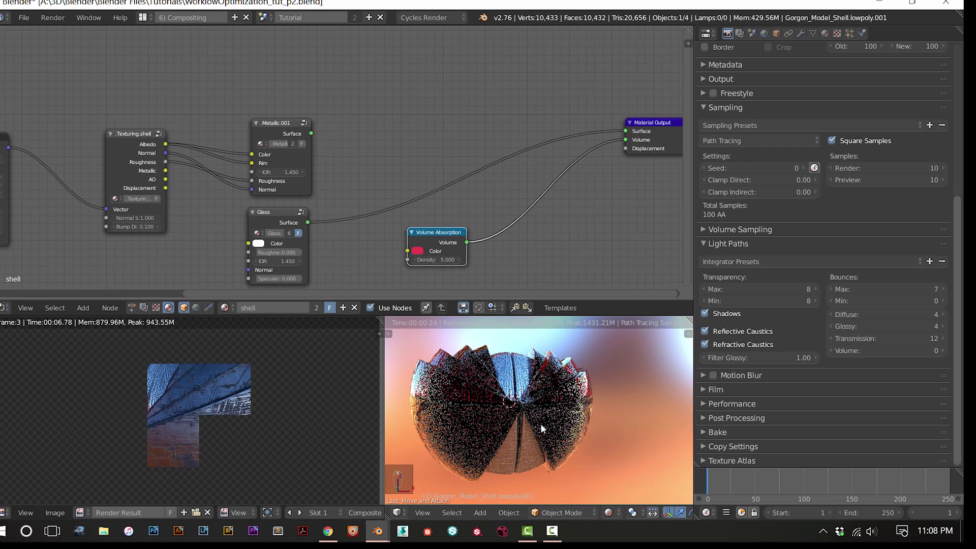
middle_click_drag(541, 428, 549, 465)
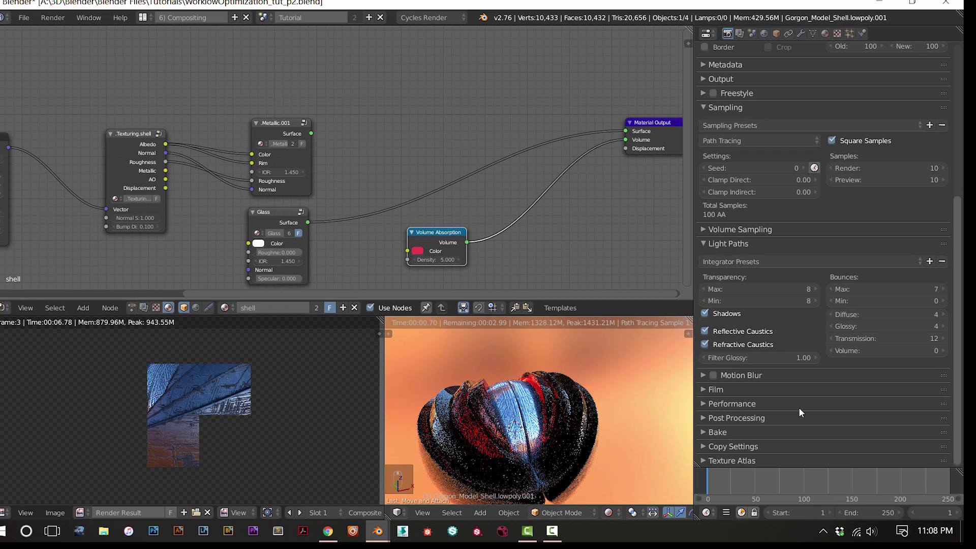
Compare the shell from above with the Volume bounces at 3 and at 0
left_click(943, 351)
left_click(943, 351)
left_click(943, 351)
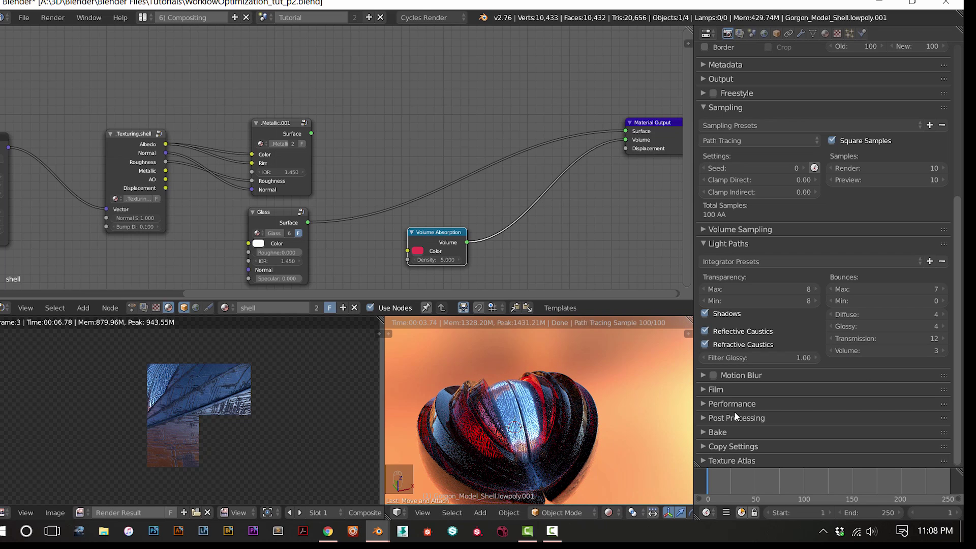
left_click(833, 350)
left_click(834, 350)
left_click(834, 350)
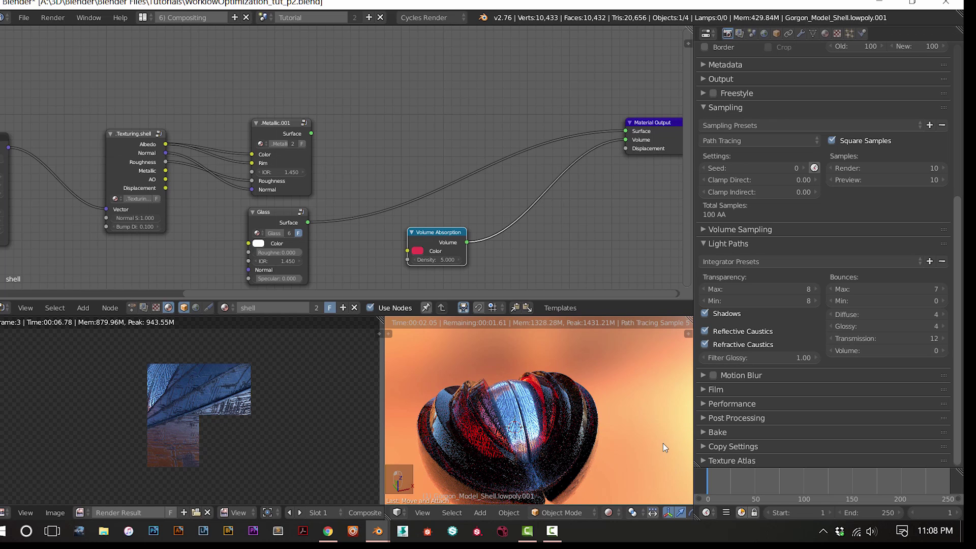
Raise the Volume bounces to 4, compare the preview, and lower them step by step to 0
left_click(942, 352)
left_click(941, 353)
left_click(941, 353)
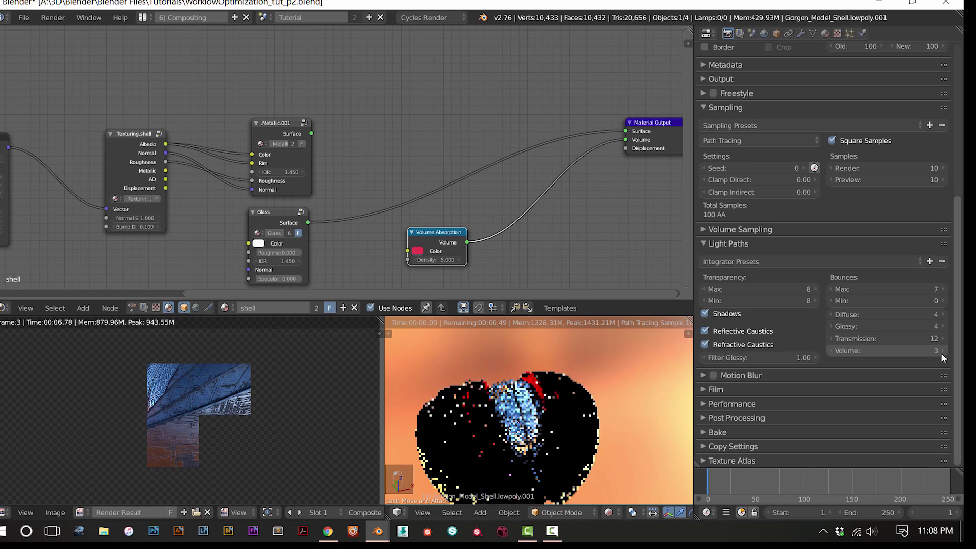
left_click(941, 353)
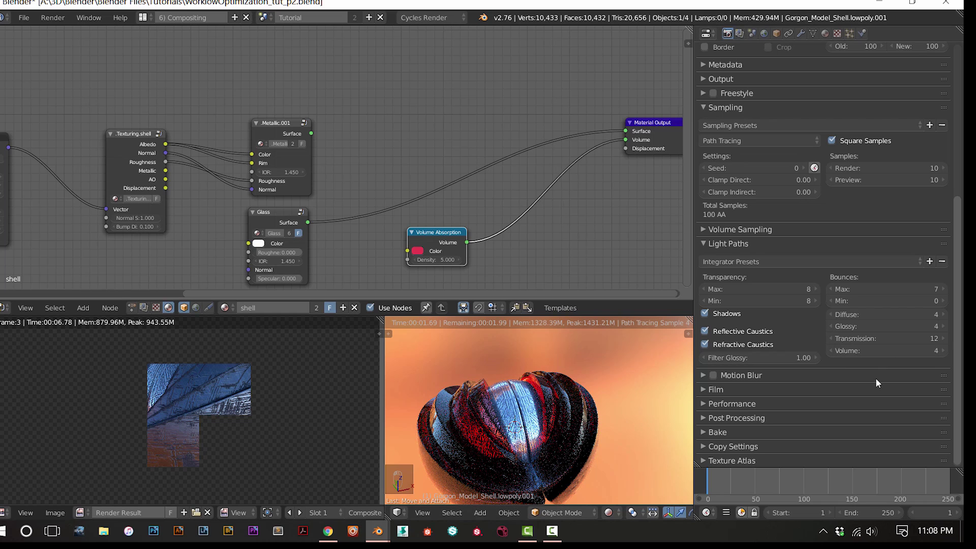
left_click(831, 352)
left_click(830, 352)
left_click(831, 352)
left_click(831, 352)
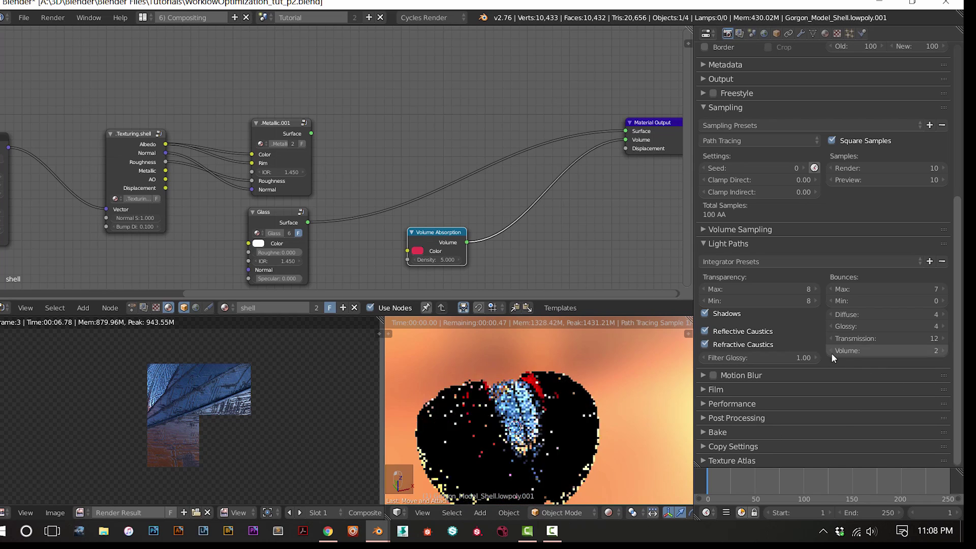
Set the Volume bounces to 4
left_click(927, 349)
type("14")
key("BackSpace")
key("BackSpace")
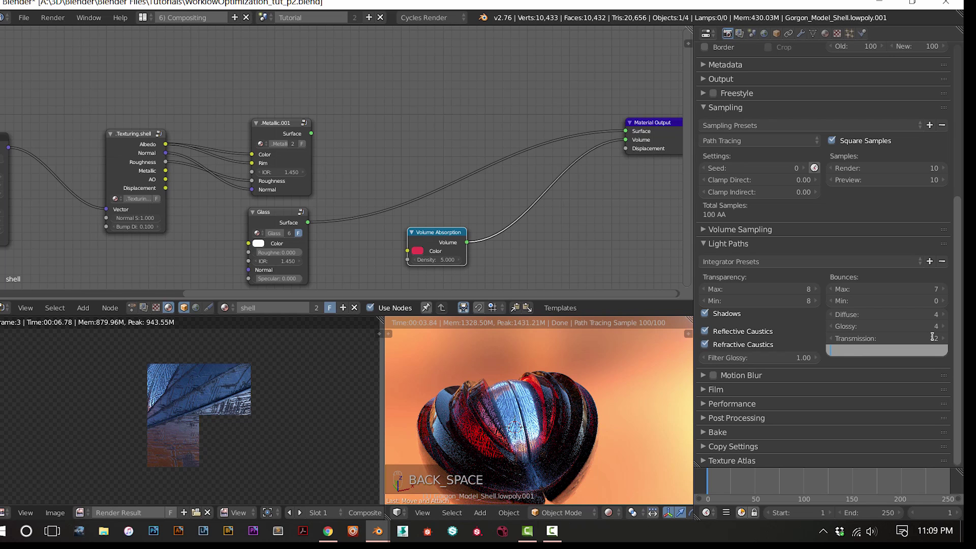
key("Return")
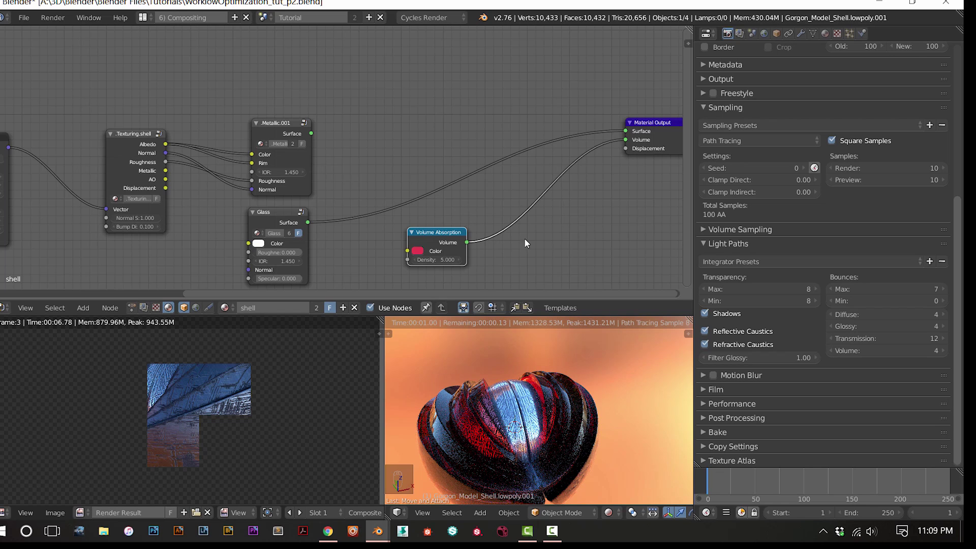
Cut the link between Volume Absorption and the Material Output, and delete the Volume Absorption node
right_click_drag(552, 185, 611, 238, "ctrl")
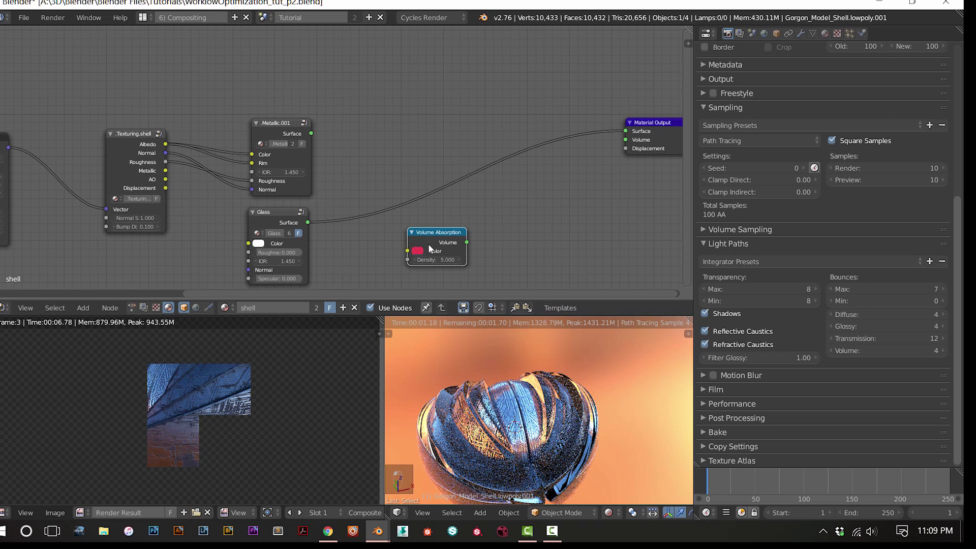
key("Delete")
scroll(430, 249, "down", 1)
scroll(486, 460, "up", 2)
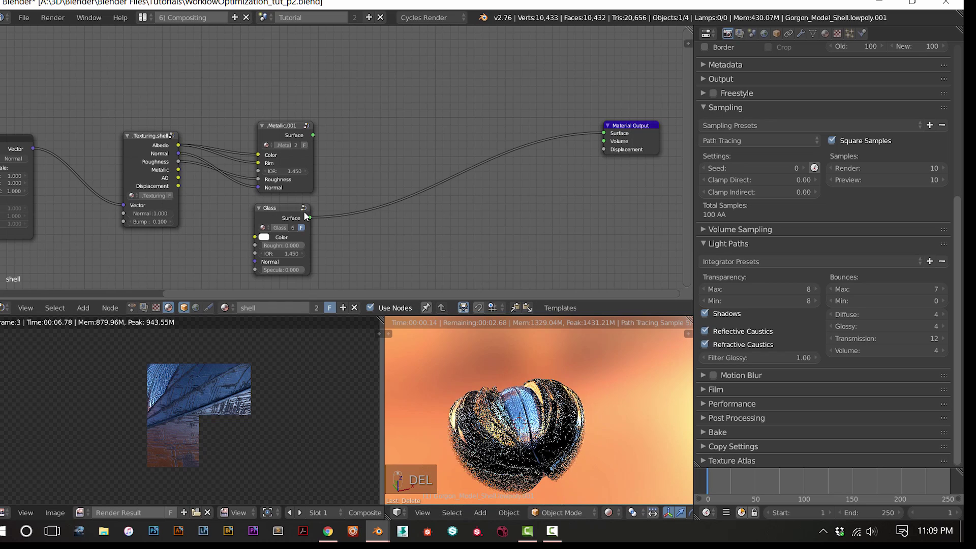
Connect the Metallic.001 node's surface to the Material Output and view the metallic shell from several sides
left_click(289, 133, "ctrl+shift")
middle_click_drag(535, 383, 581, 358)
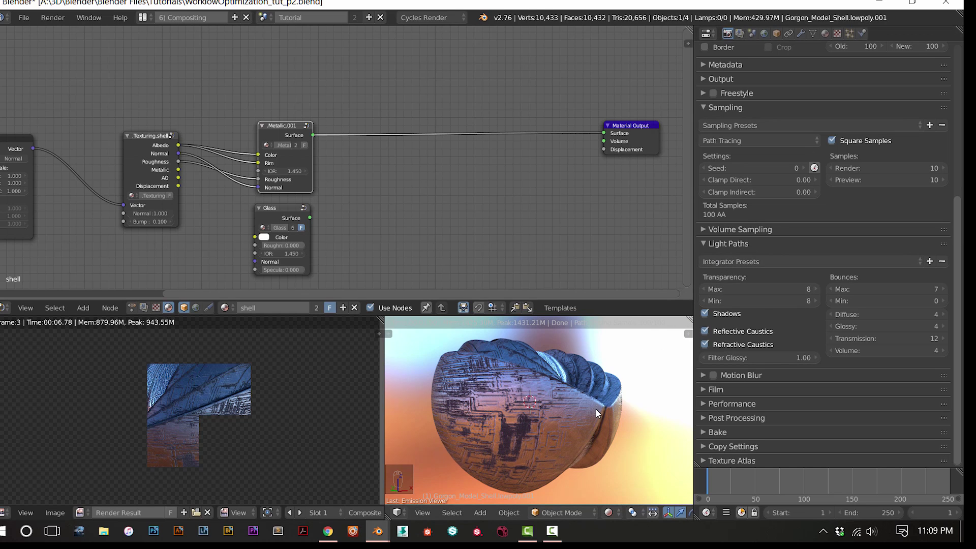
middle_click_drag(535, 422, 470, 423)
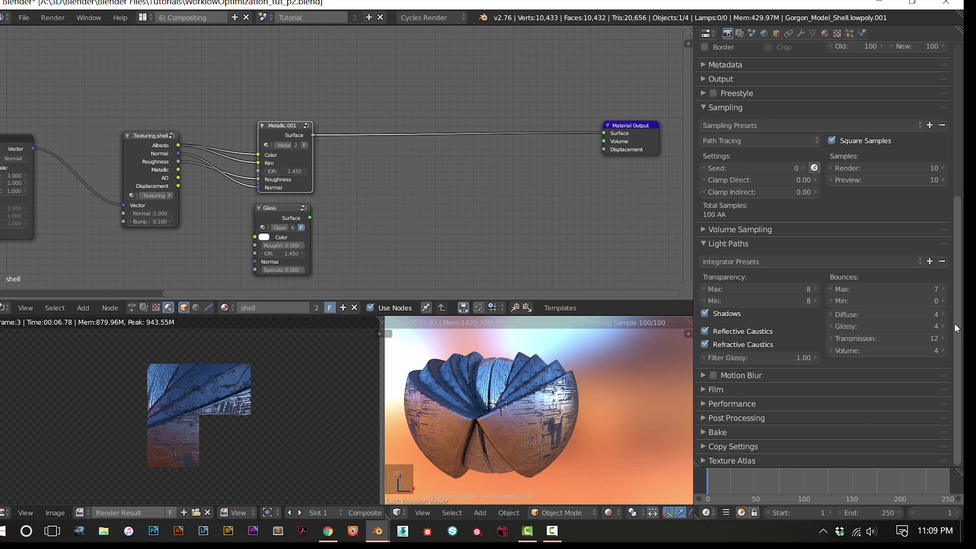
Open the Film settings, try the Transparent background while viewing the shell from the front, and turn it off again
left_click(706, 395)
left_click(728, 420)
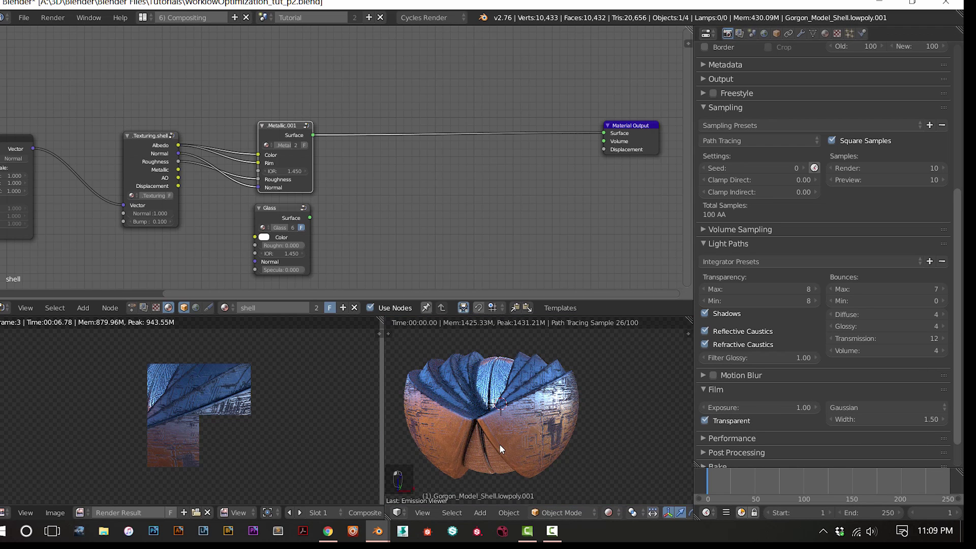
middle_click_drag(499, 443, 588, 448)
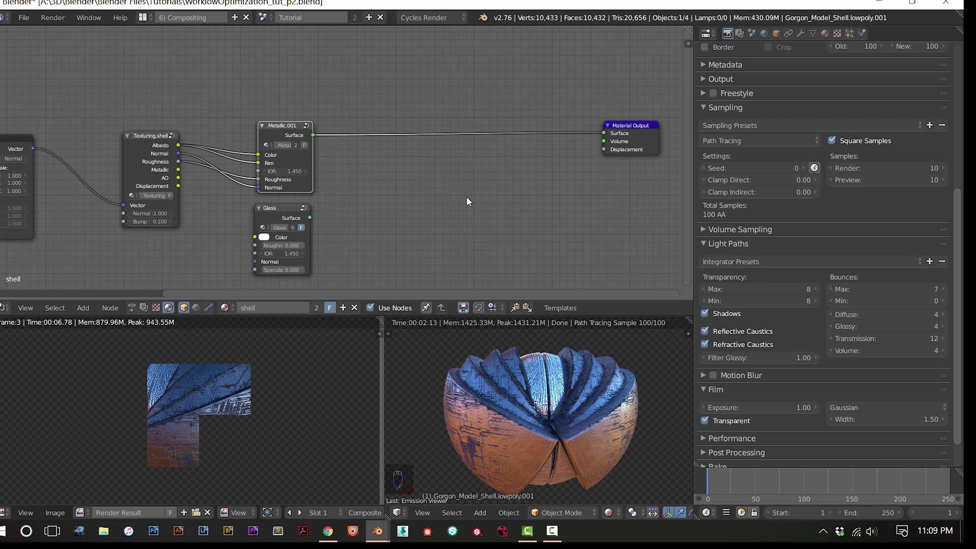
left_click(731, 422)
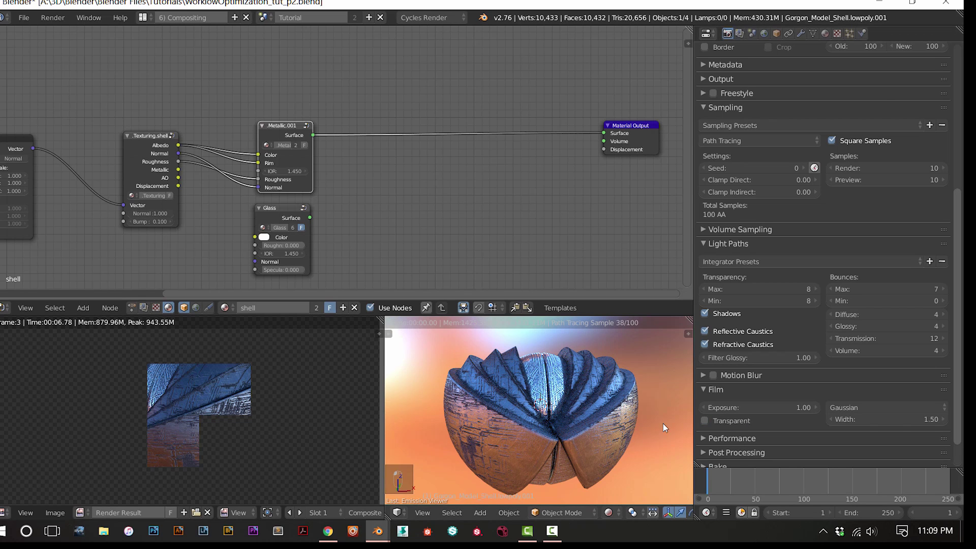
Open the Performance settings, enable Auto Tile Size and test-render the shell
scroll(782, 436, "down", 2)
left_click(732, 404)
scroll(732, 409, "down", 5)
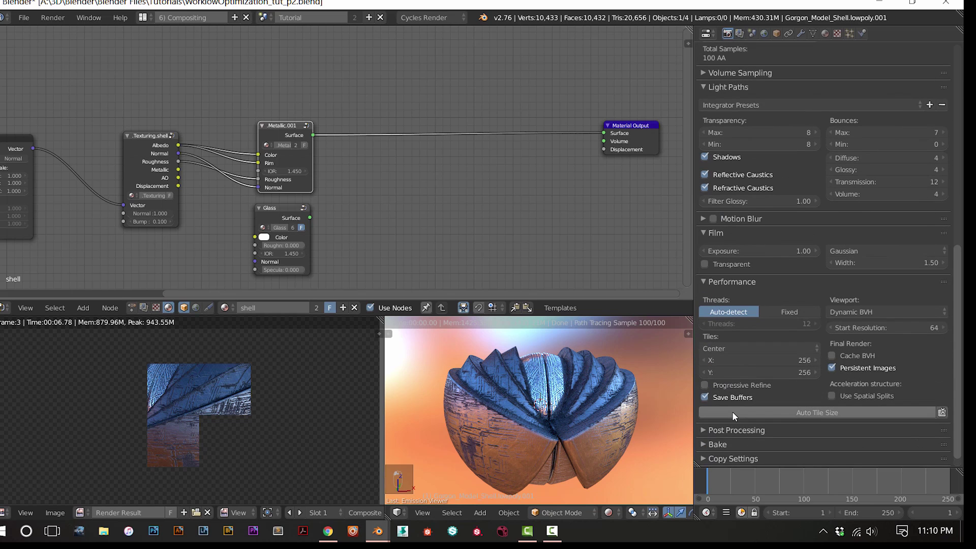
scroll(733, 410, "down", 1)
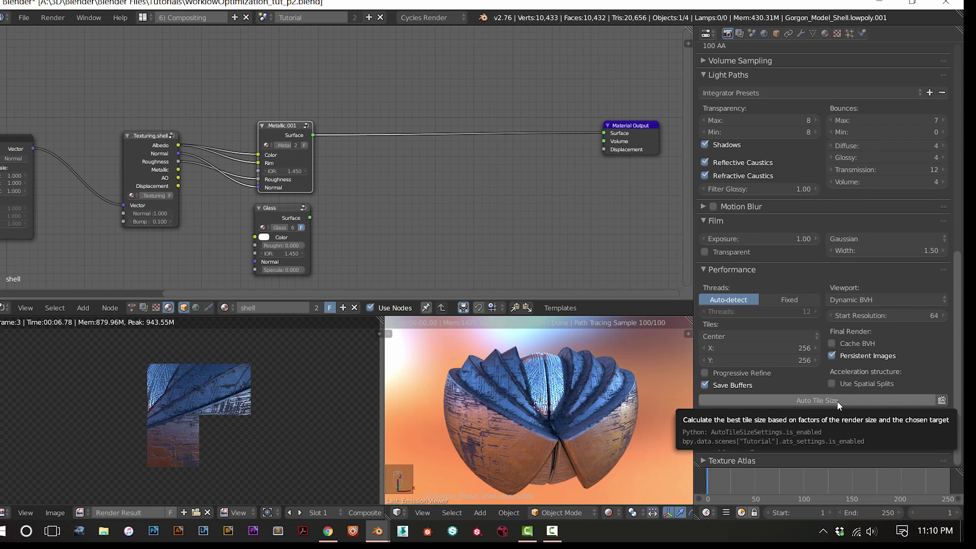
left_click(822, 402)
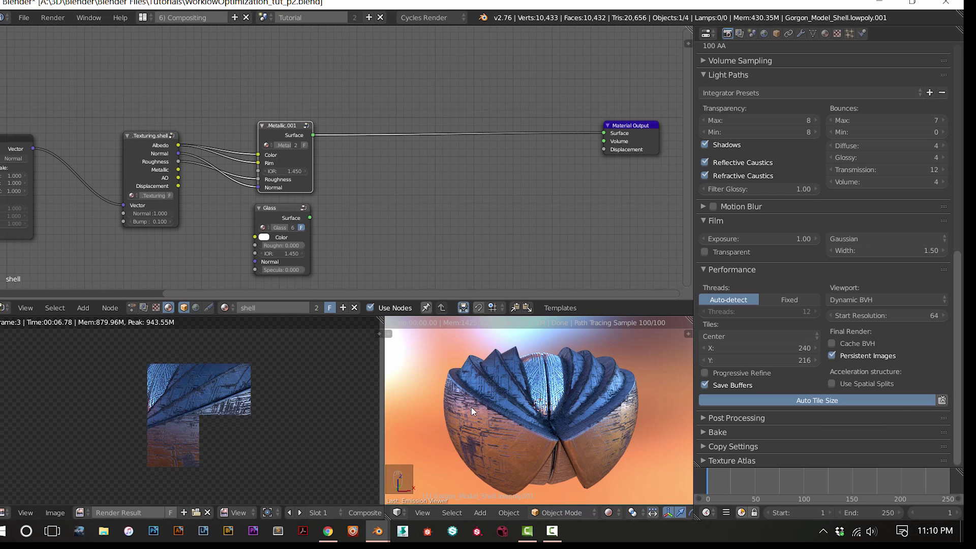
key("F12")
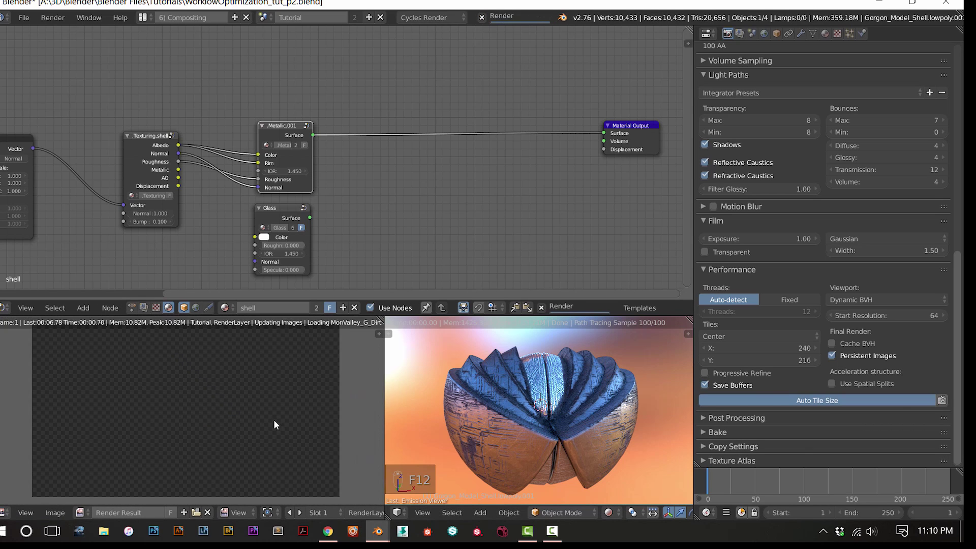
scroll(254, 432, "up", 4)
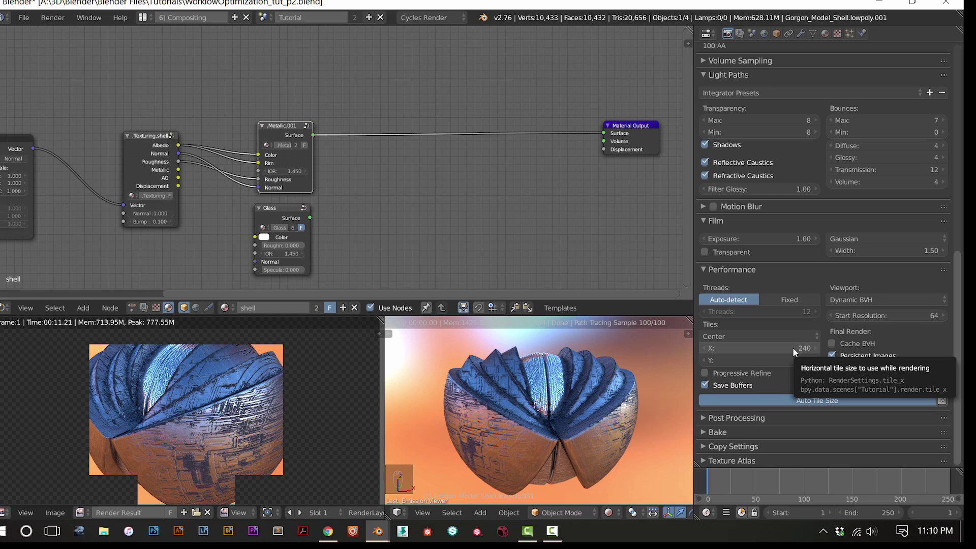
Disable Auto Tile Size and set both the X and Y render tile sizes to 256
scroll(753, 305, "up", 5)
scroll(739, 245, "up", 12)
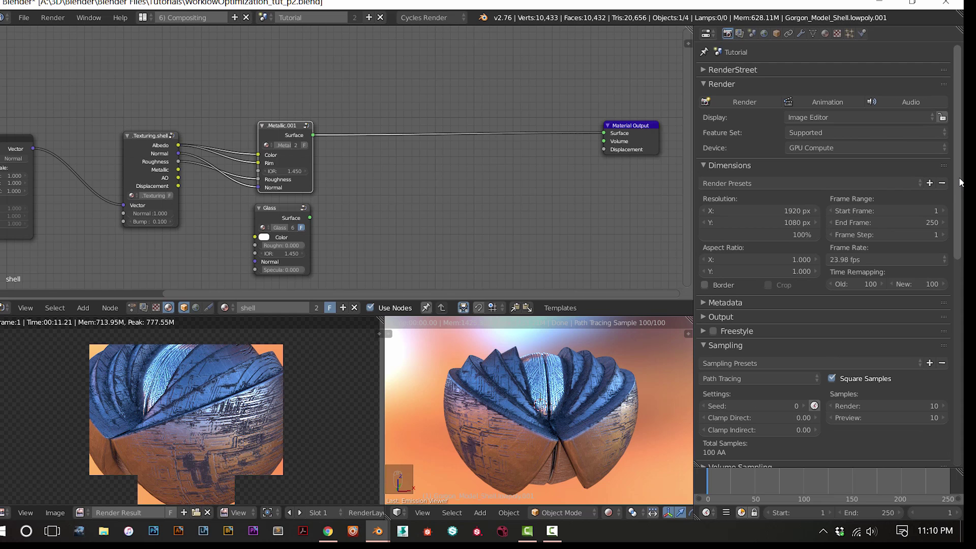
scroll(863, 392, "down", 16)
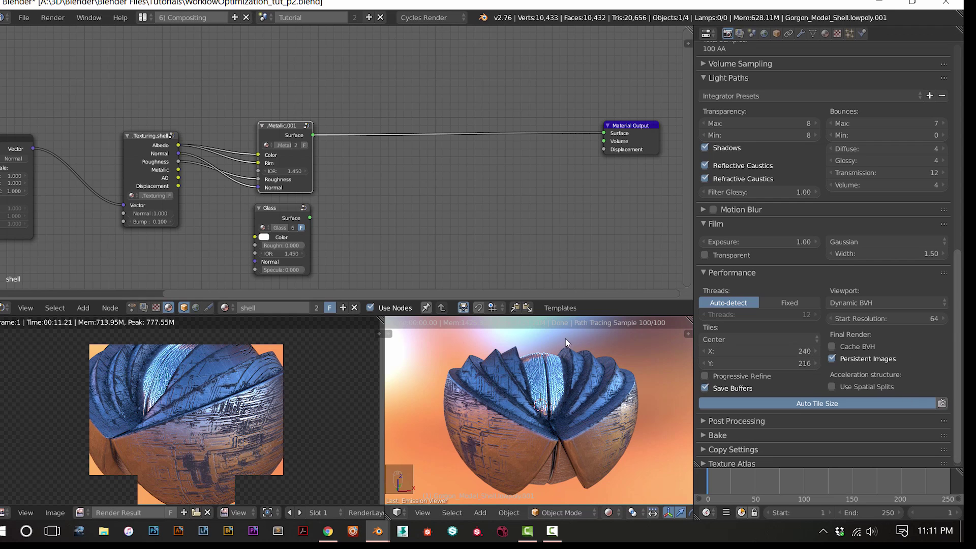
scroll(546, 433, "up", 5)
scroll(546, 433, "down", 5)
left_click(782, 352)
type("256")
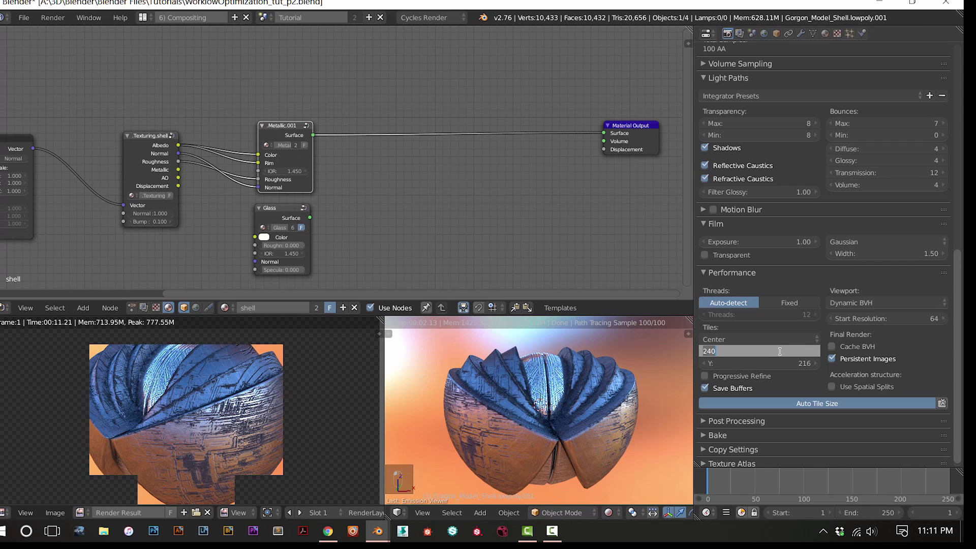
key("Return")
left_click(838, 408)
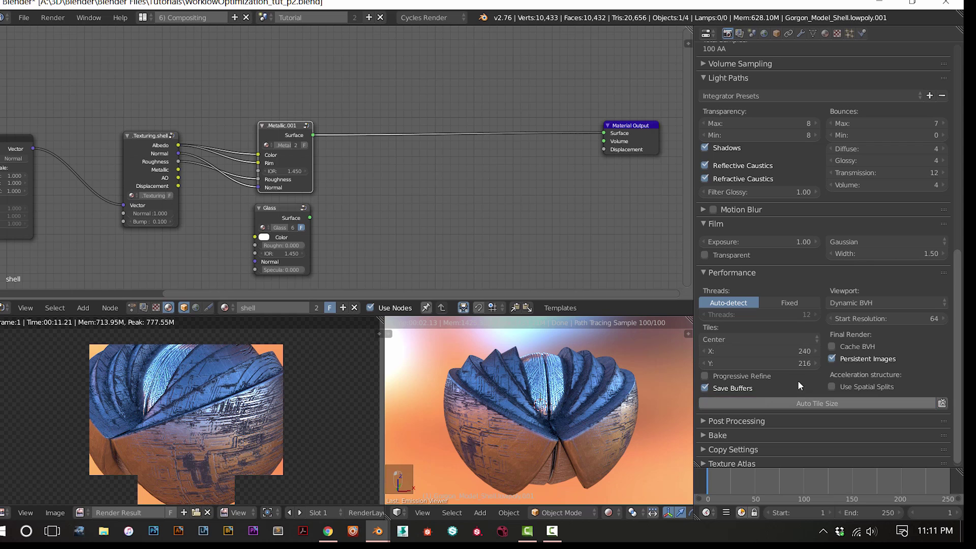
left_click(792, 347)
type("256")
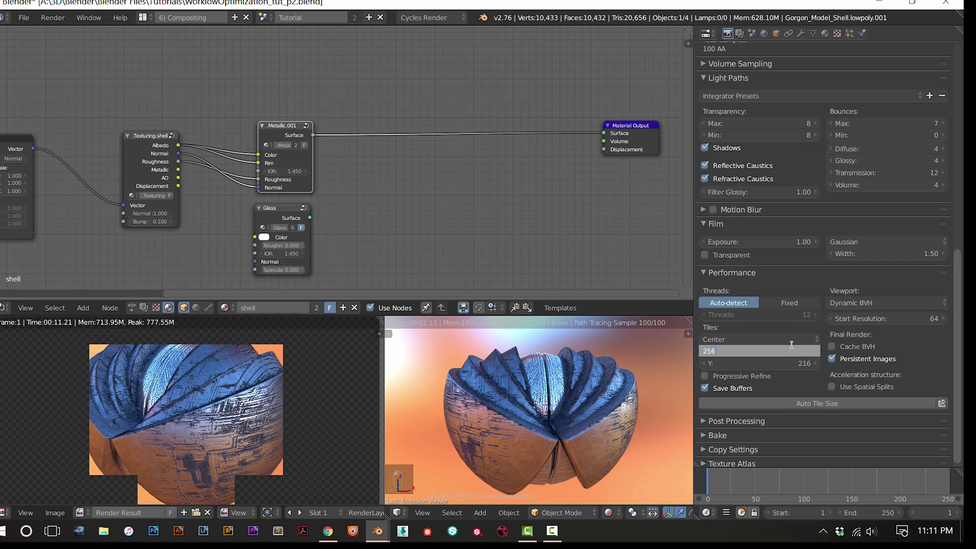
key("Tab")
type("256")
key("Return")
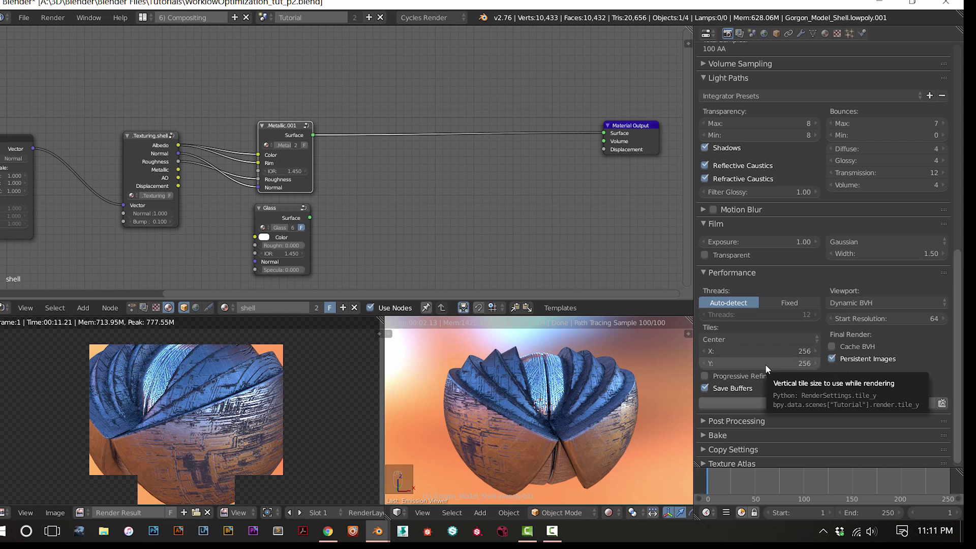
Test-render the shell with Progressive Refine off, and stop the render
scroll(352, 424, "down", 2)
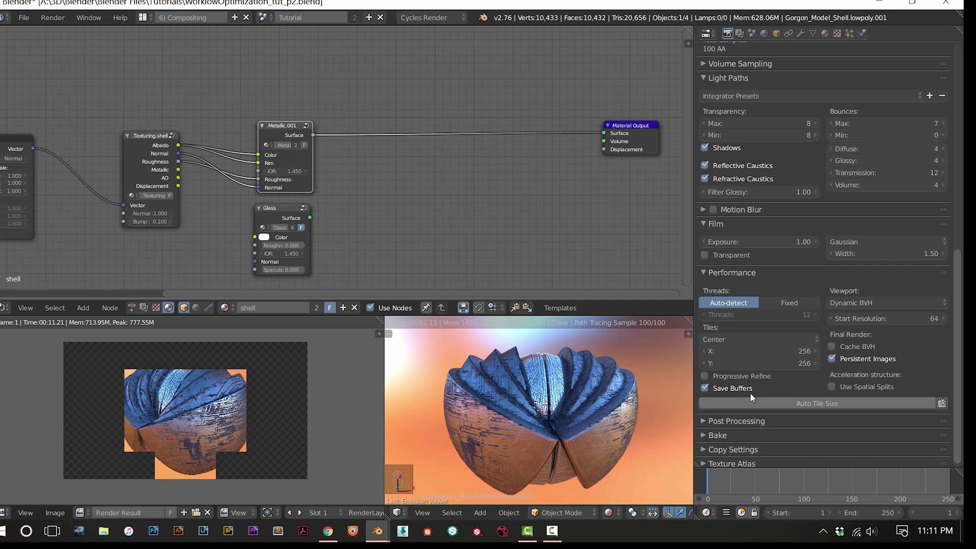
left_click(715, 376)
left_click(712, 377)
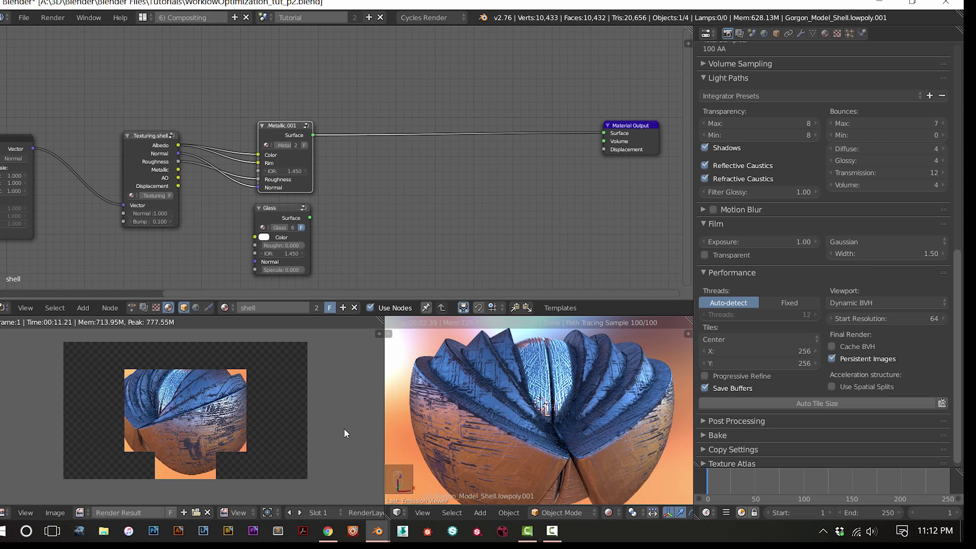
key("F12")
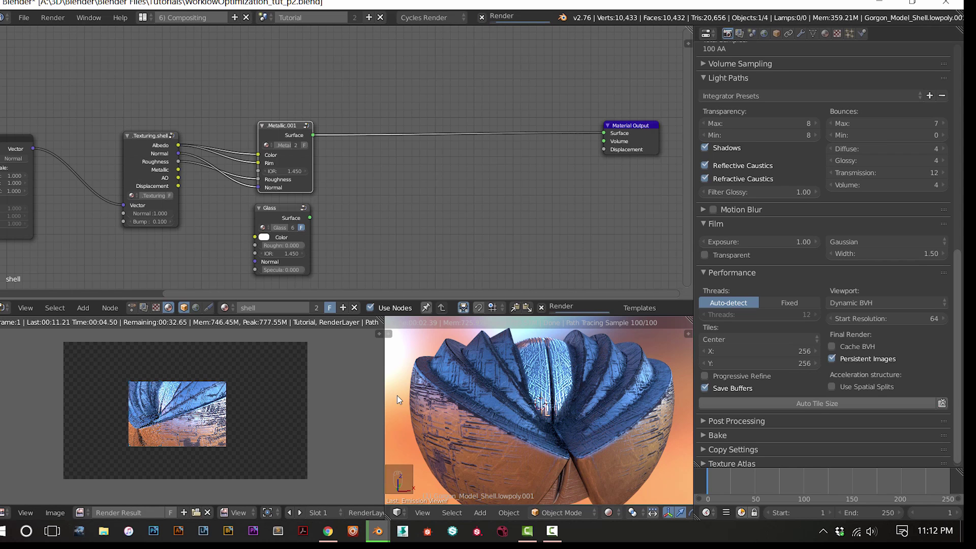
key("Escape")
Try rendering the shell with Progressive Refine enabled, turn the option off again and cancel the render
left_click(704, 376)
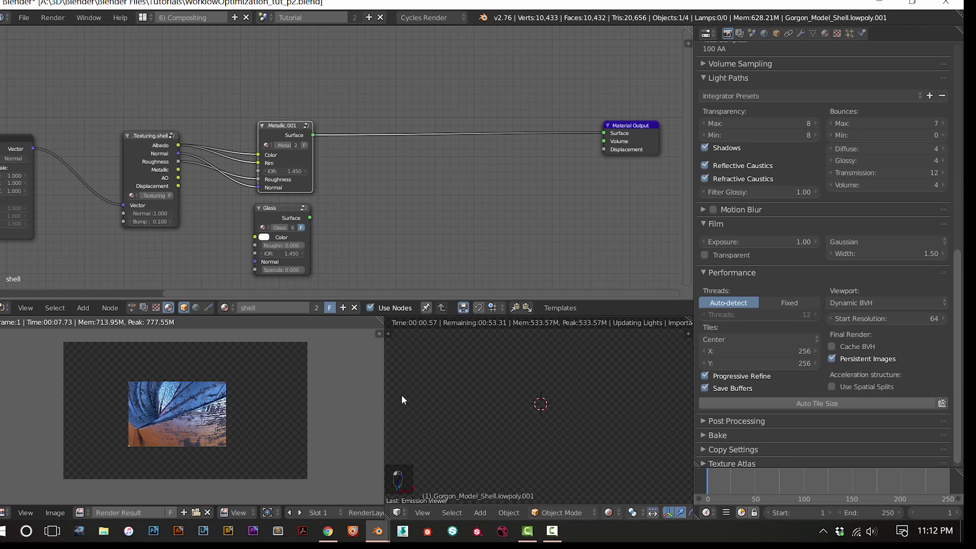
key("F12")
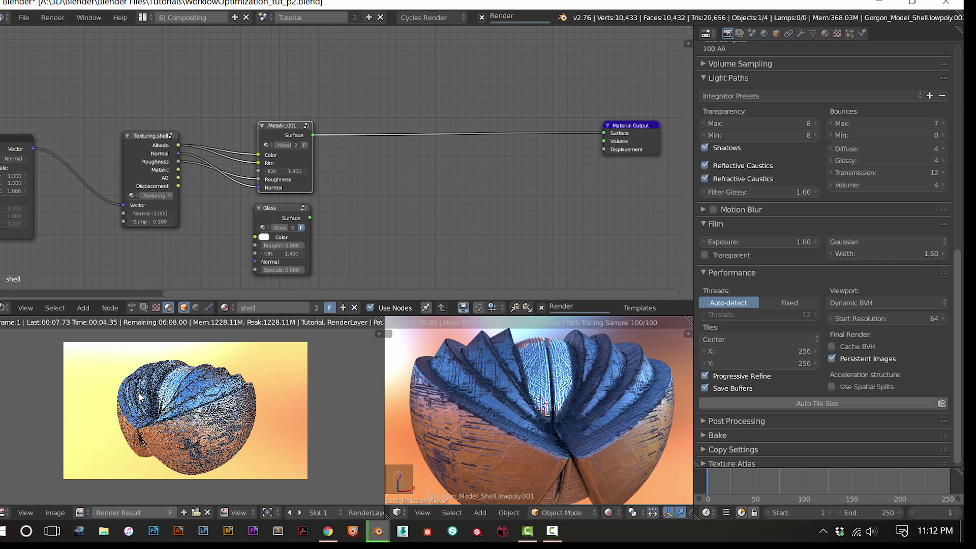
scroll(141, 397, "up", 1)
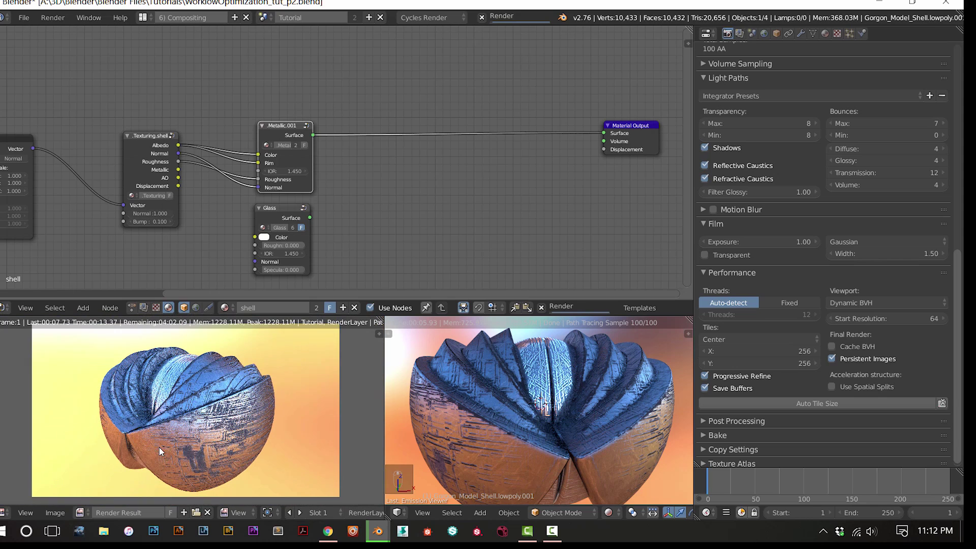
middle_click_drag(493, 408, 609, 407)
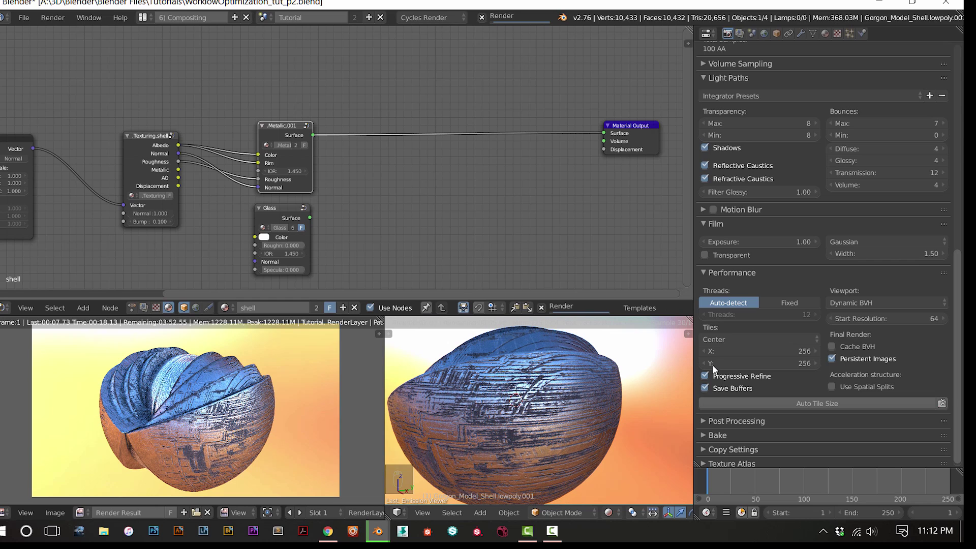
left_click(763, 377)
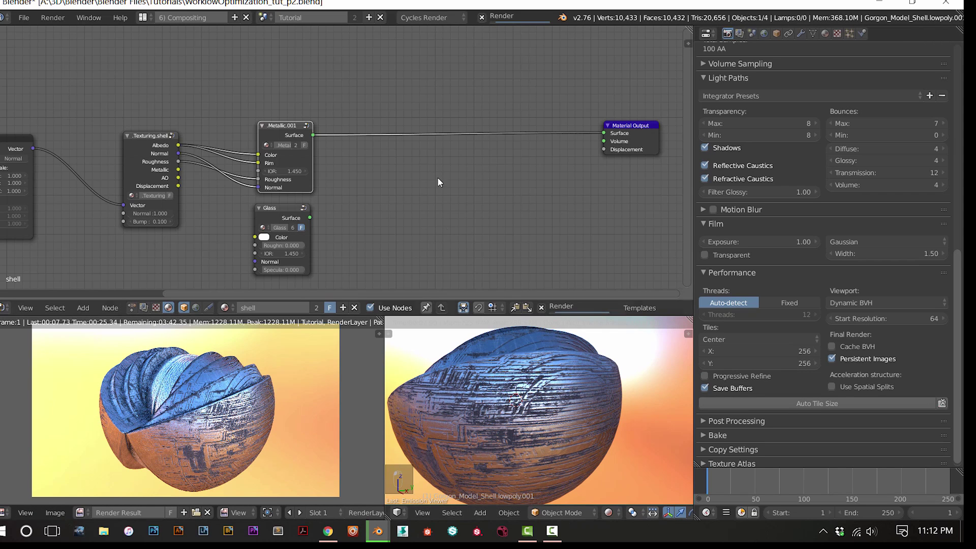
left_click(482, 19)
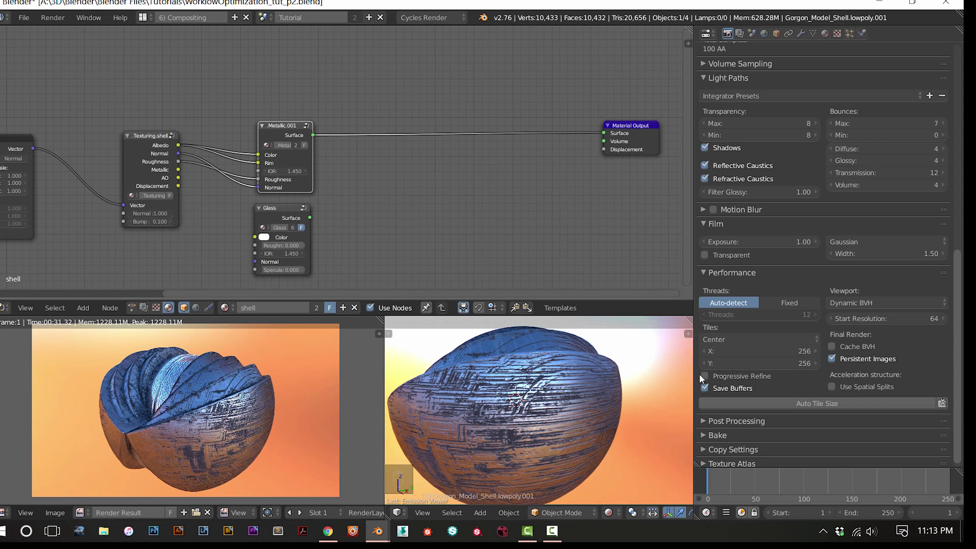
Collapse Performance and expand Post Processing, and show the compositing nodes with the Render Layers preview enlarged
left_click(704, 274)
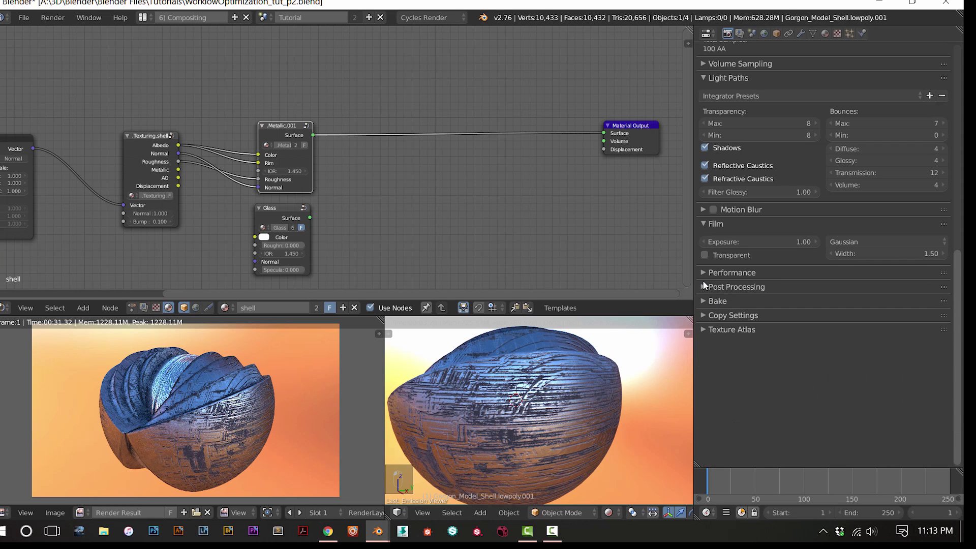
left_click(704, 287)
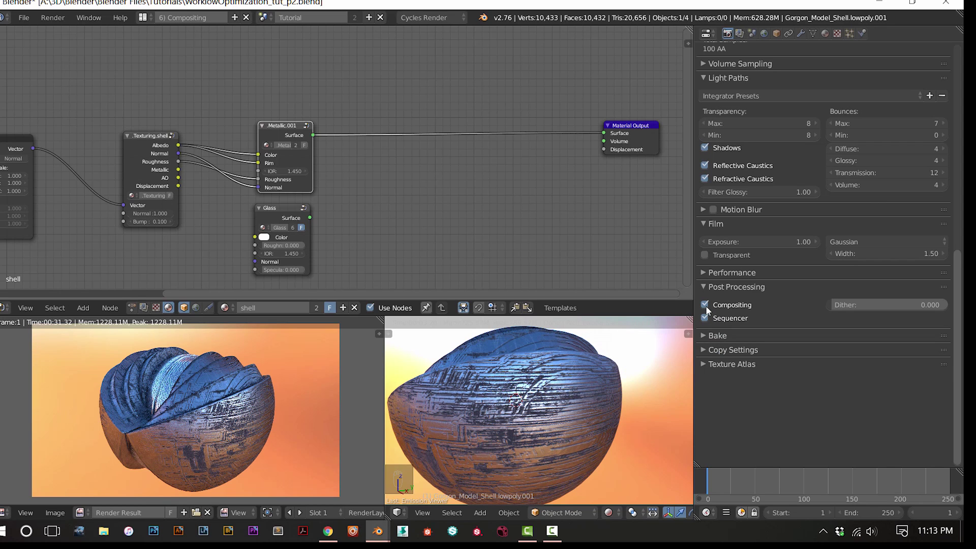
middle_click_drag(132, 266, 255, 269)
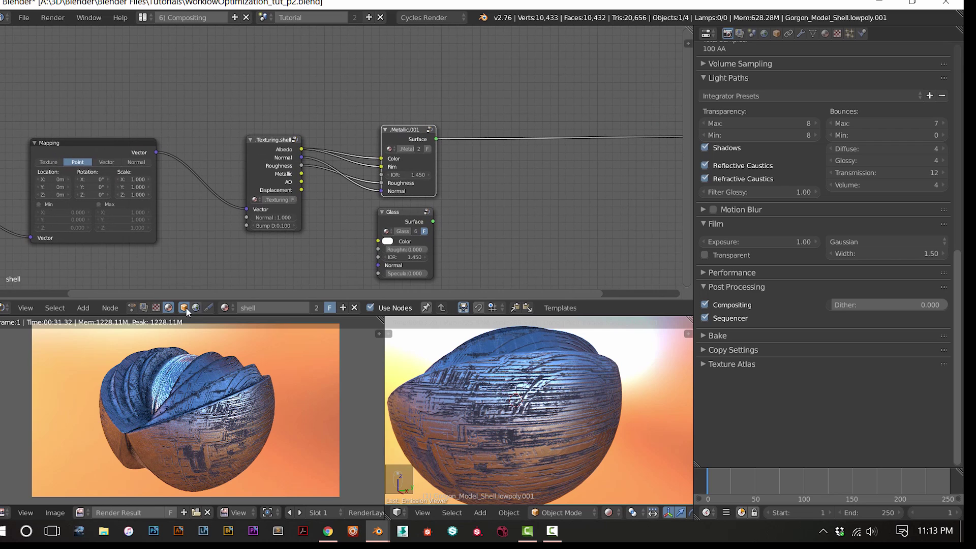
left_click(145, 308)
key("Home")
left_click_drag(247, 138, 231, 136)
scroll(348, 255, "up", 5)
middle_click_drag(348, 255, 459, 160)
scroll(459, 161, "up", 2)
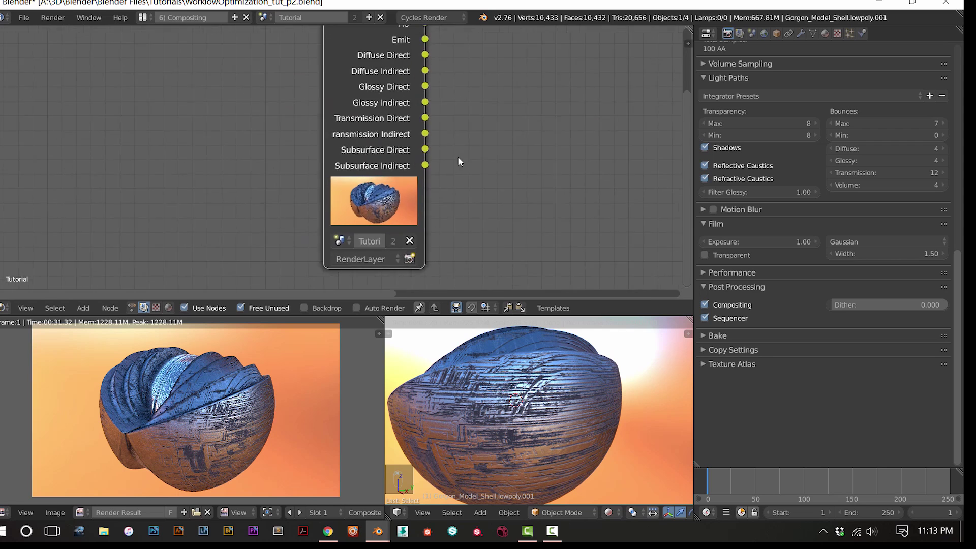
scroll(459, 160, "up", 3)
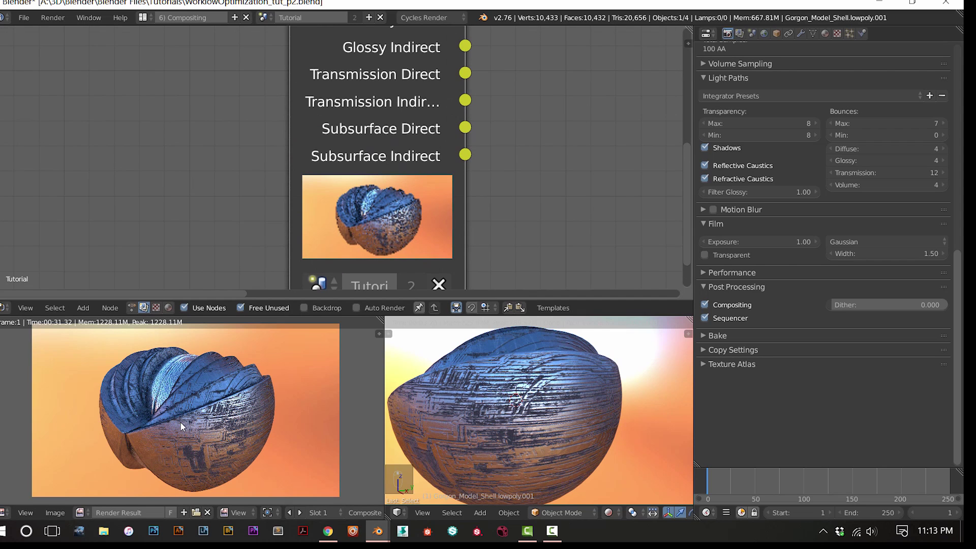
Try rendering the shell with Compositing disabled, and restore the Compositing option
left_click(705, 305)
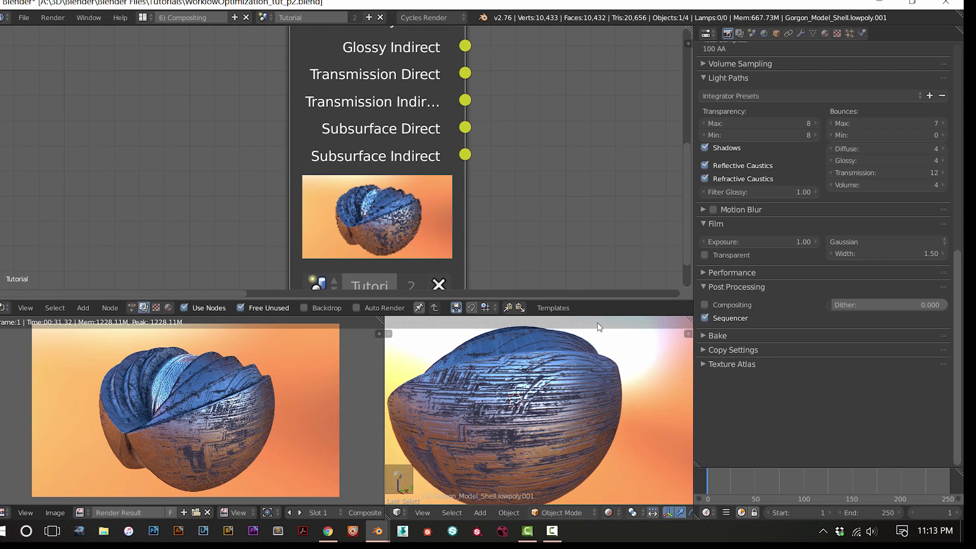
key("F12")
key("F11")
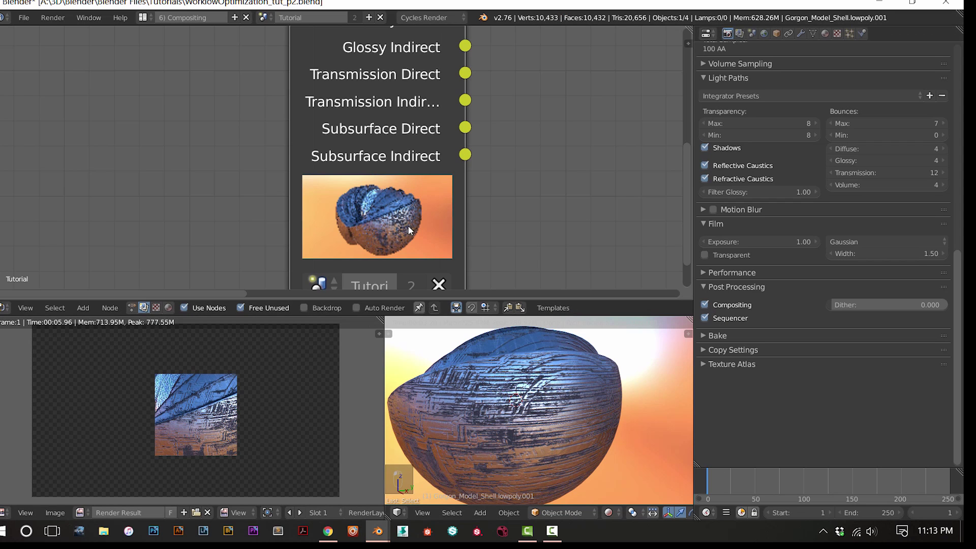
Examine the Bake and Texture Atlas settings and collapse both again
scroll(505, 439, "down", 5)
left_click(767, 334)
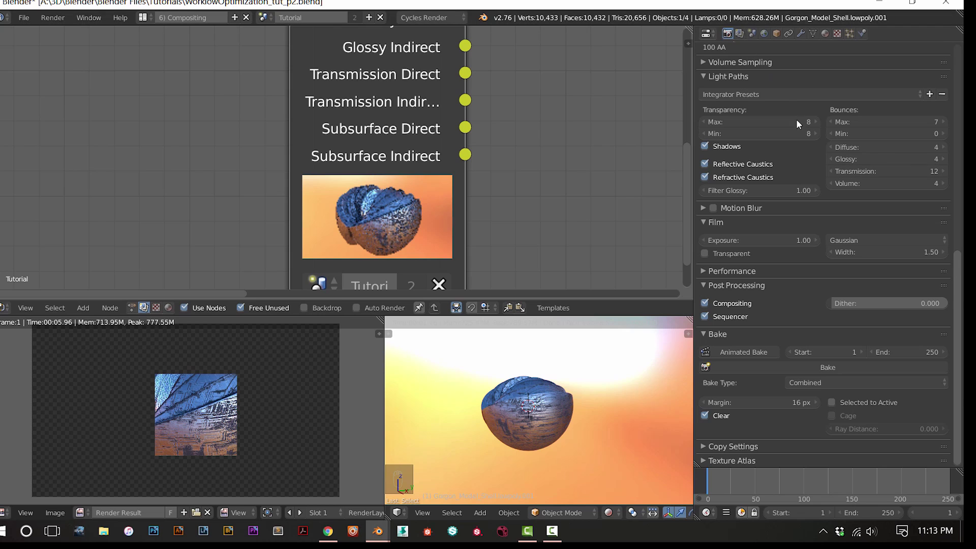
left_click(735, 335)
left_click(747, 365)
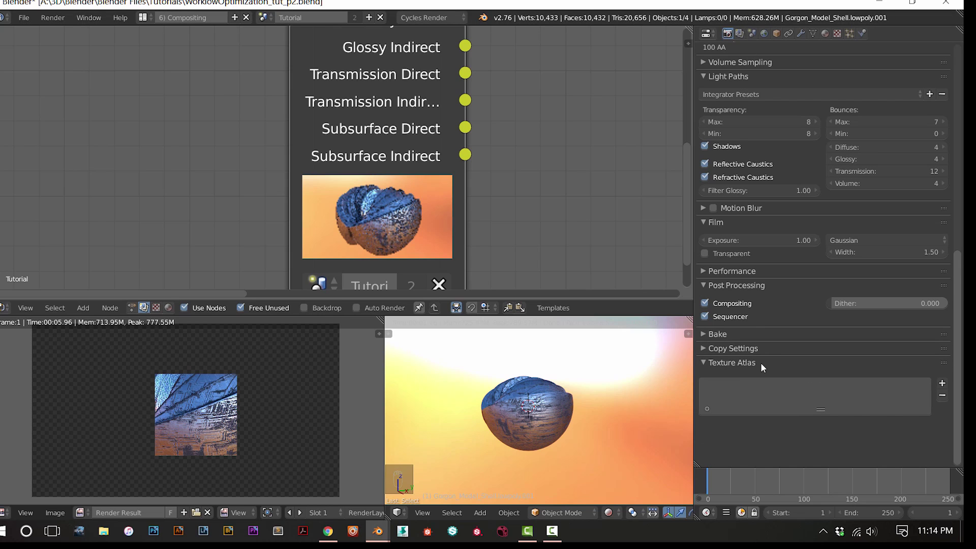
left_click(755, 364)
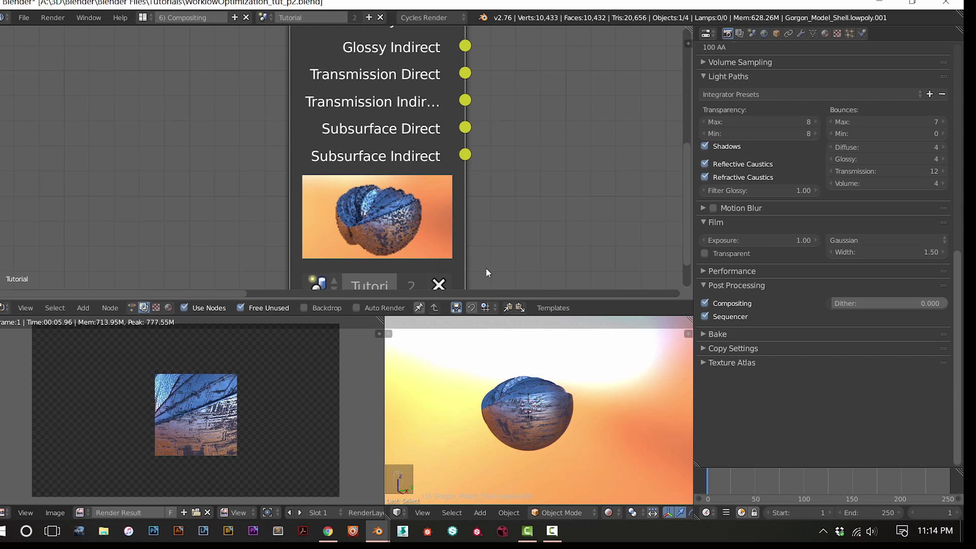
Rearrange the compositing nodes so the Composite node sits closer beside the Render Layers node
scroll(486, 267, "down", 3)
left_click_drag(349, 83, 239, 128)
scroll(490, 146, "down", 3)
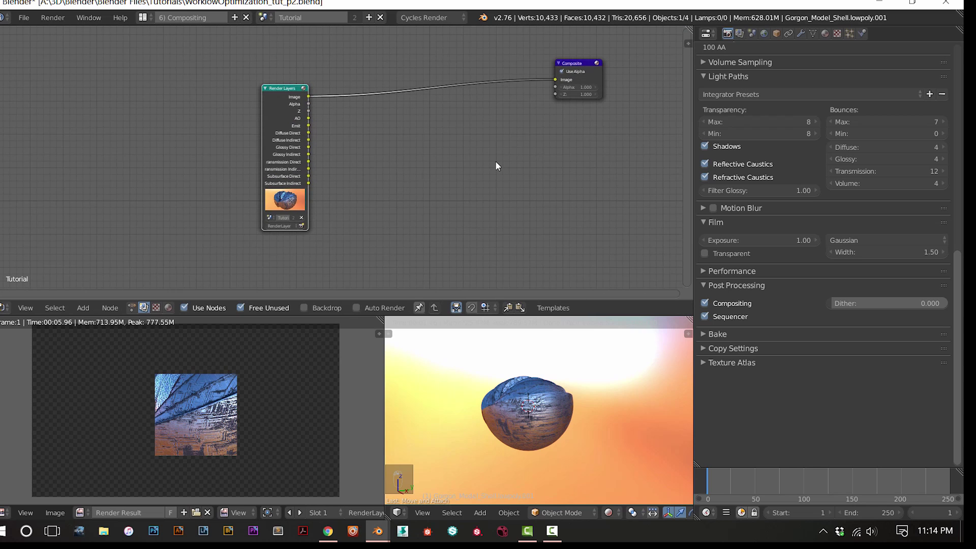
middle_click_drag(499, 160, 466, 186)
left_click_drag(548, 91, 465, 103)
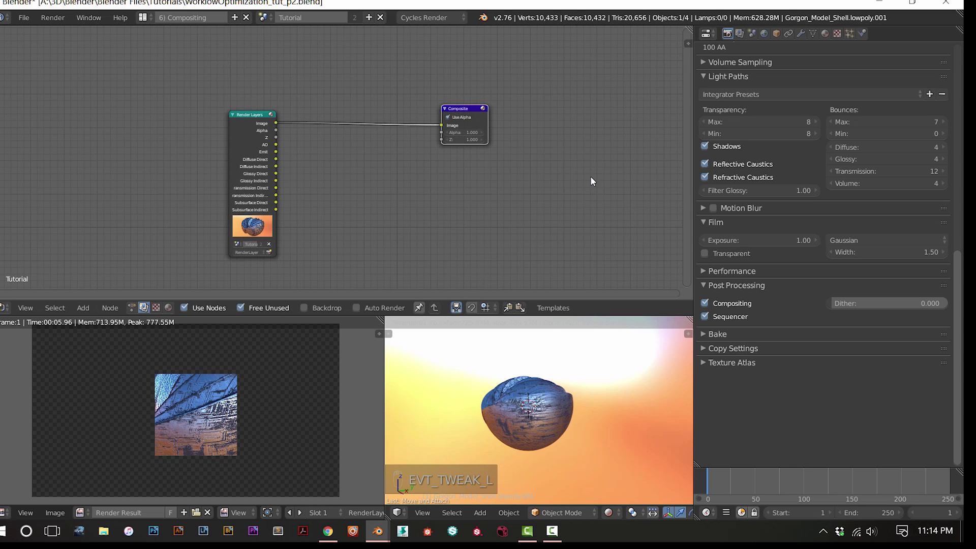
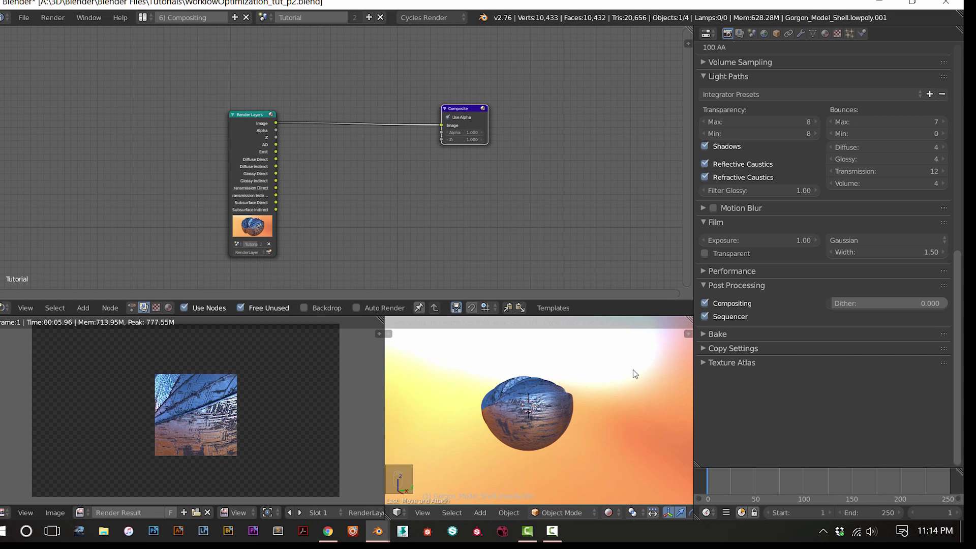
Inspect the shell up close from another side and return to the start of the render settings
scroll(613, 383, "up", 5)
middle_click_drag(614, 382, 448, 414)
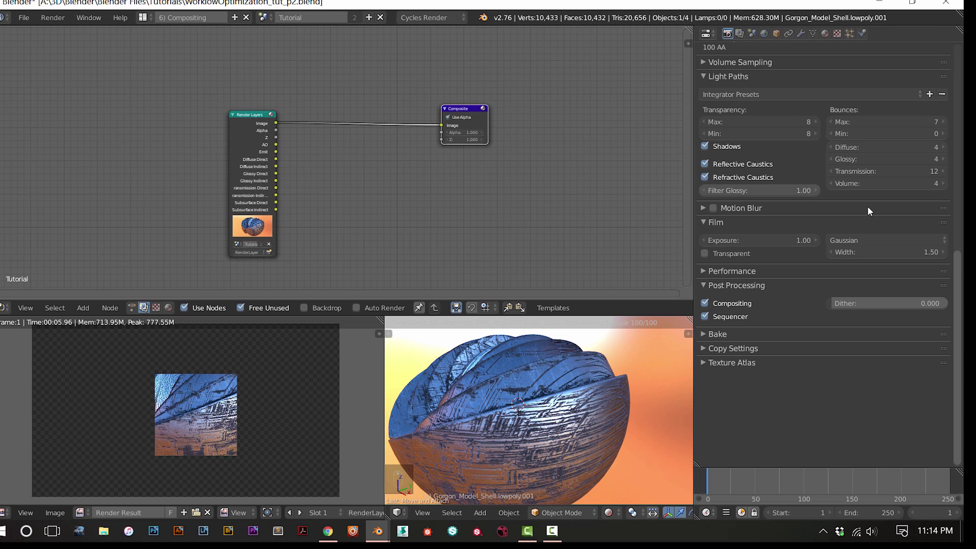
left_click_drag(959, 263, 959, 57)
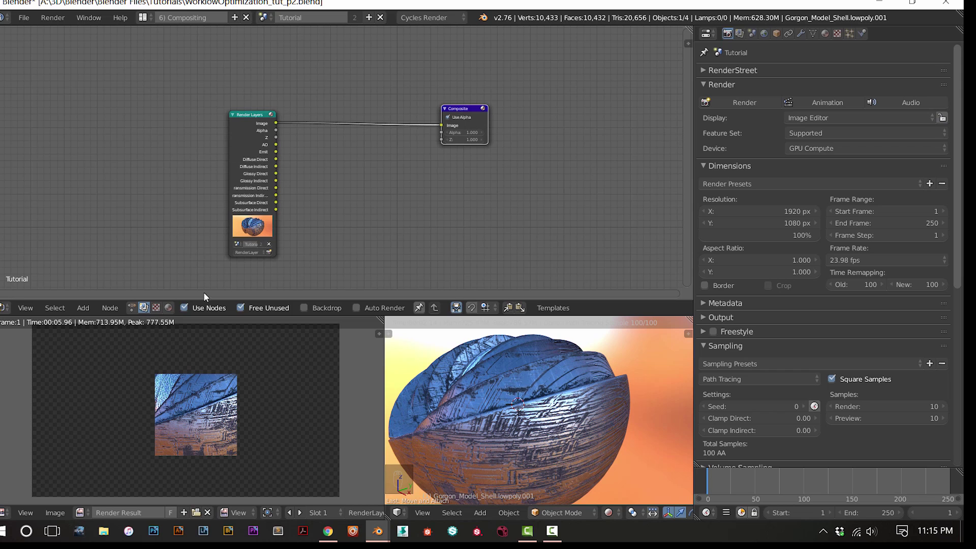
Reposition the Render Layers and Composite nodes in the compositing tree
mouse_move(258, 147)
left_mouse_down()
mouse_move(183, 137)
mouse_move(251, 133)
mouse_move(256, 164)
left_mouse_up()
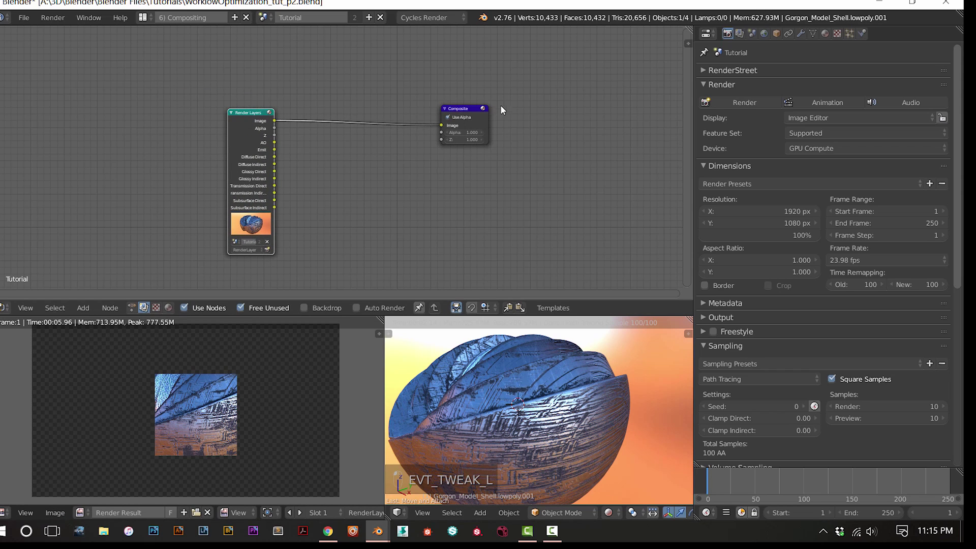
left_click_drag(476, 111, 557, 110)
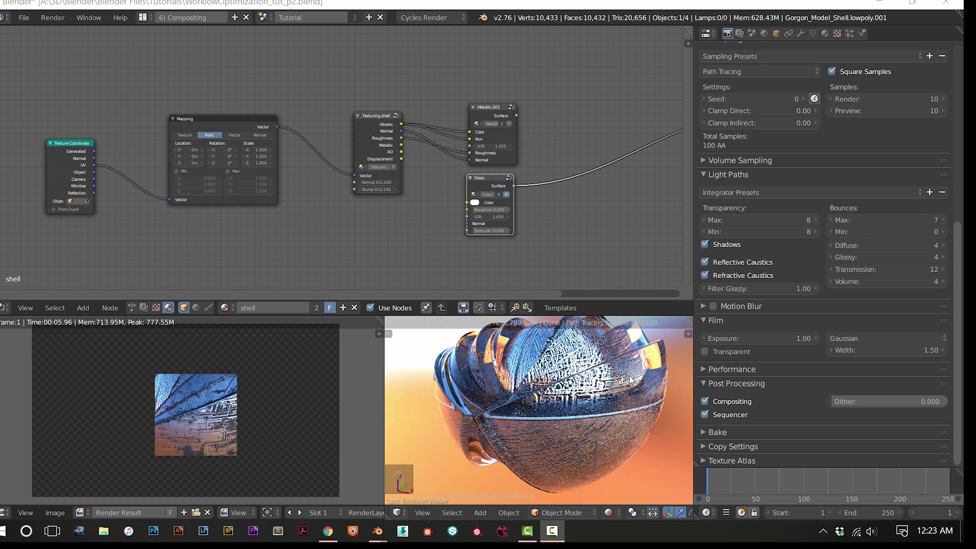
Try raising the Volume bounces in the Light Paths settings to 191 and cancel the change
left_click_drag(913, 283, 940, 283)
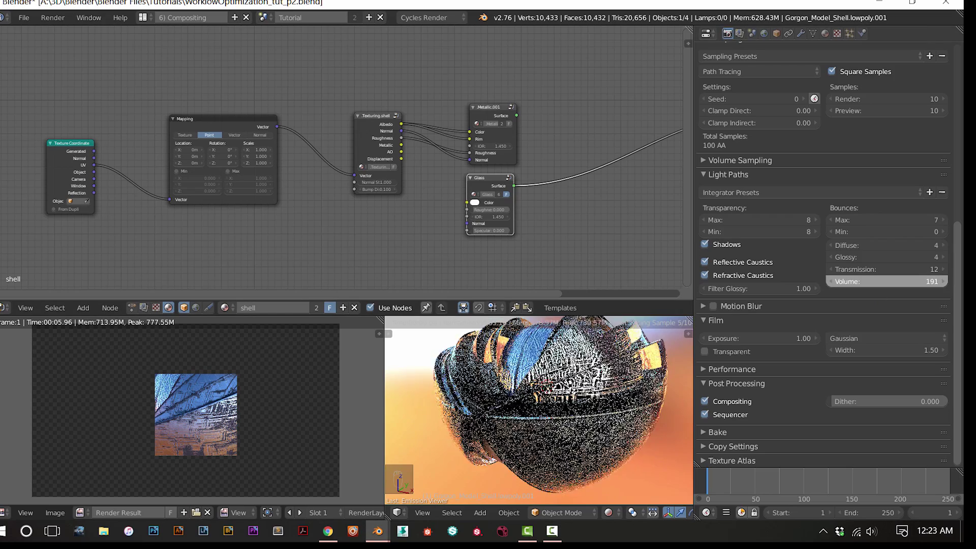
right_click(913, 283)
scroll(532, 411, "up", 3)
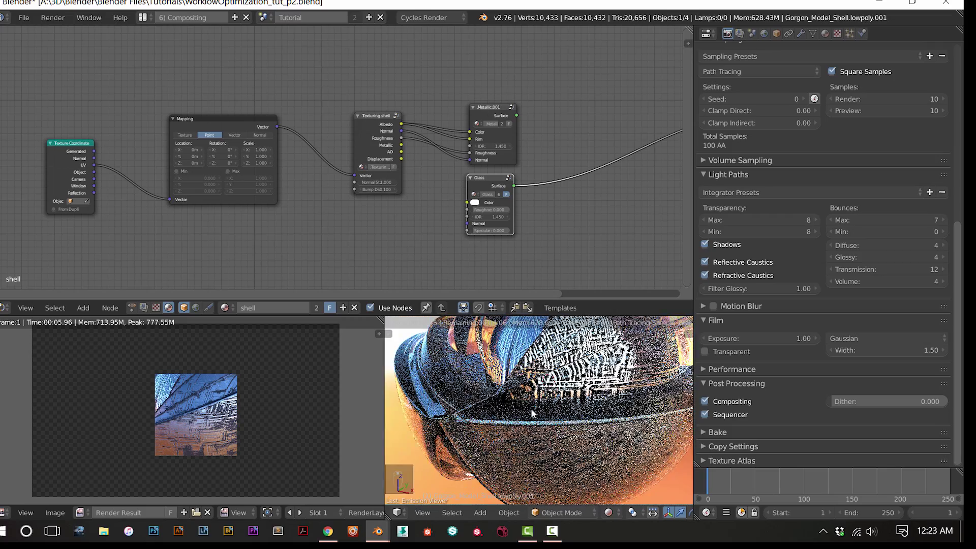
middle_click_drag(531, 411, 486, 454)
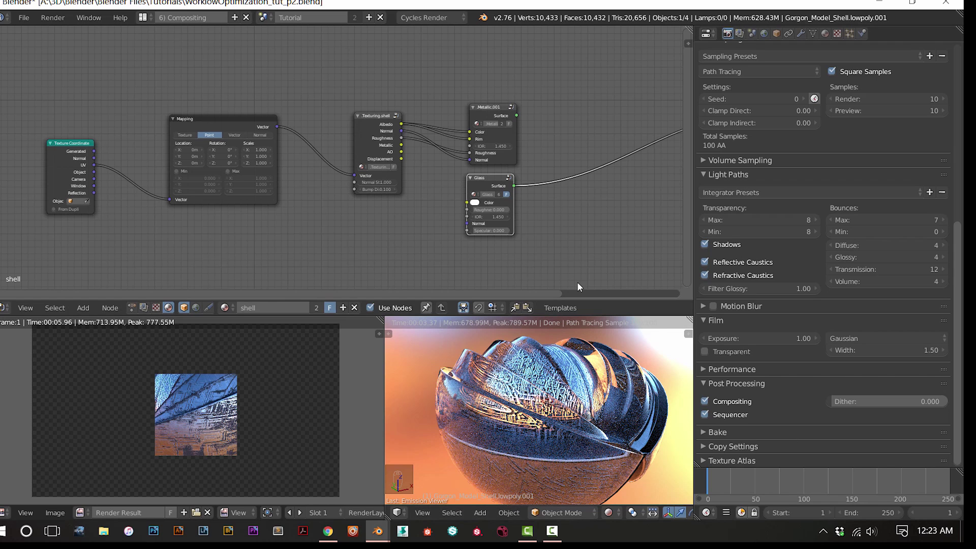
Examine the shell material's nodes through to the Material Output and inspect the glass shell up close
middle_click_drag(584, 248, 445, 260)
middle_click_drag(495, 231, 473, 236)
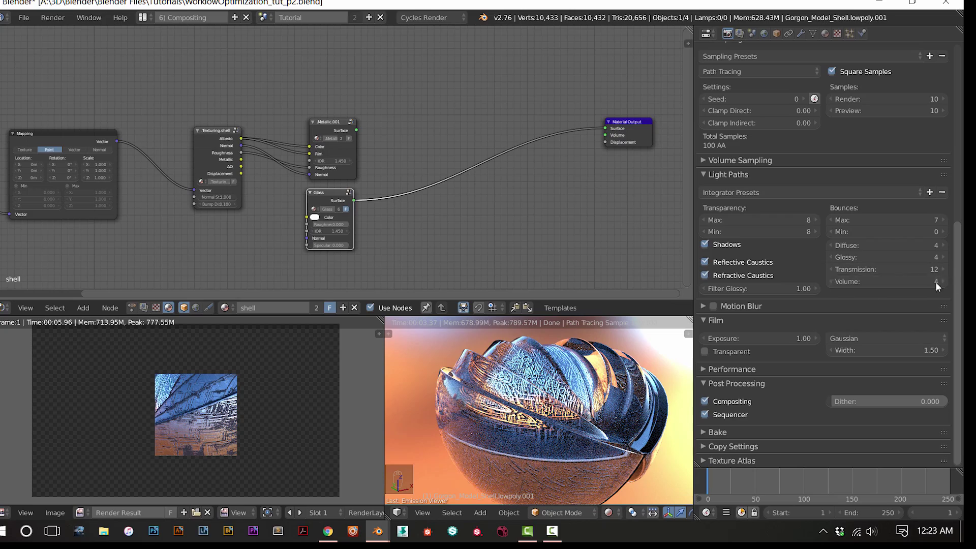
scroll(553, 409, "up", 4)
scroll(553, 408, "down", 4)
mouse_move(922, 280)
left_mouse_down()
mouse_move(890, 280)
mouse_move(921, 279)
left_mouse_up()
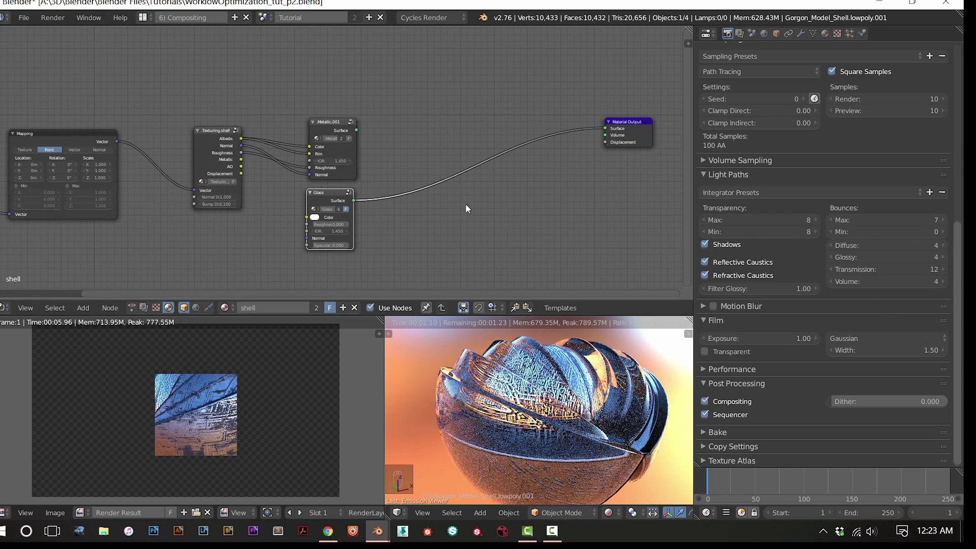
scroll(528, 468, "up", 3)
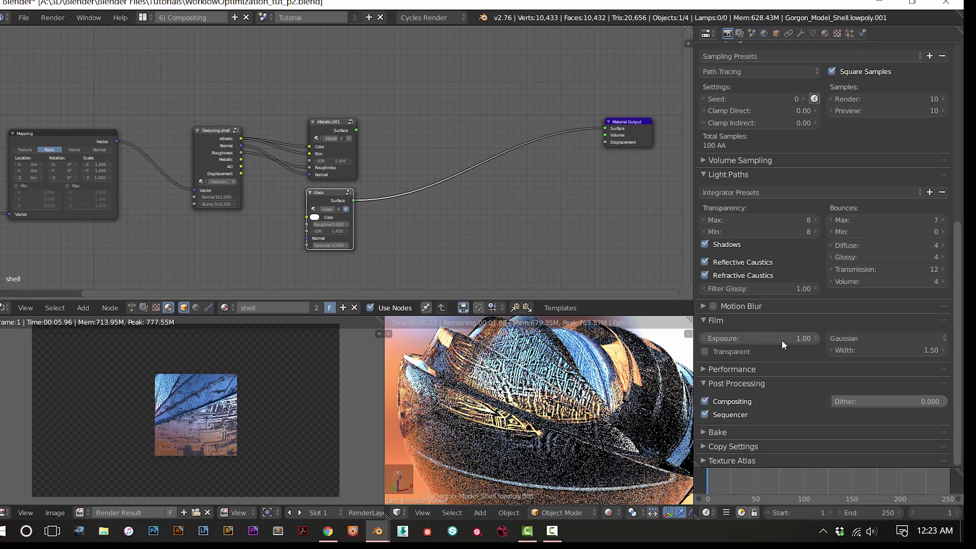
scroll(569, 423, "up", 5)
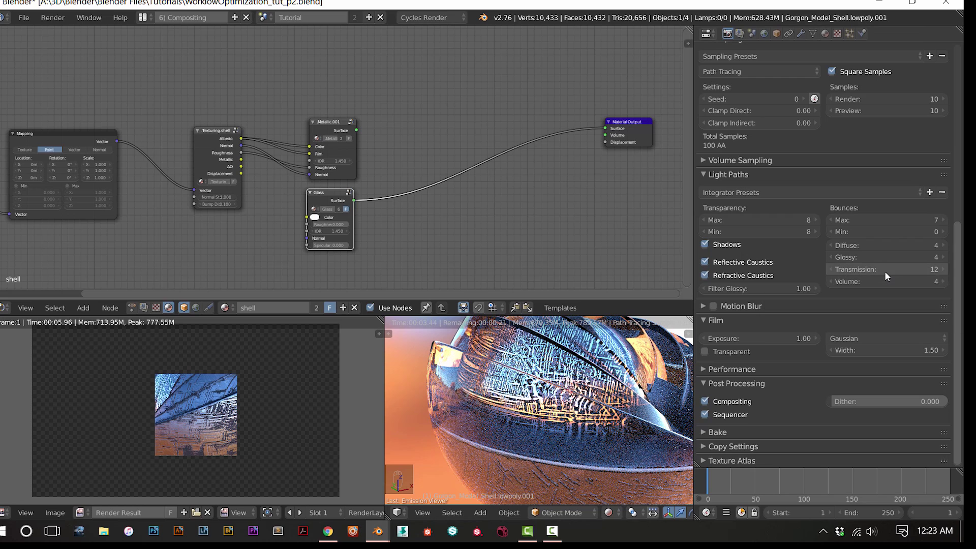
Nudge the Glass node into line beneath the Metallic.001 node and inspect the rendered shell at different distances
mouse_move(325, 199)
left_mouse_down()
mouse_move(336, 200)
mouse_move(329, 198)
left_mouse_up()
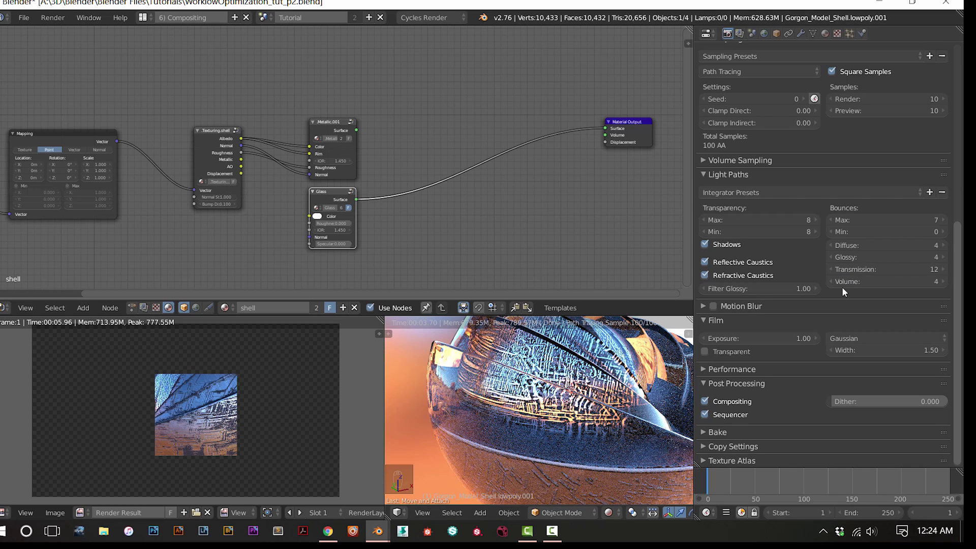
scroll(463, 425, "down", 4)
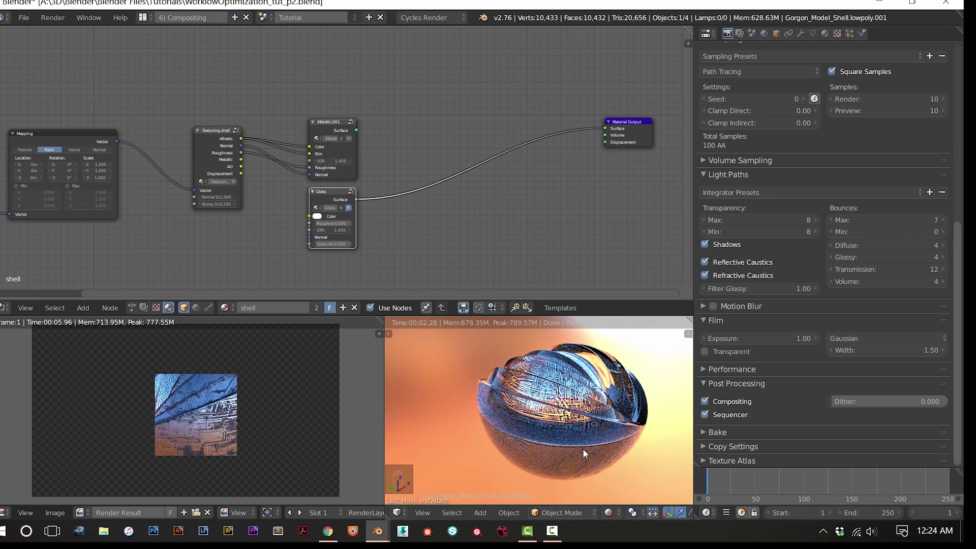
scroll(564, 413, "up", 1)
scroll(564, 416, "up", 1)
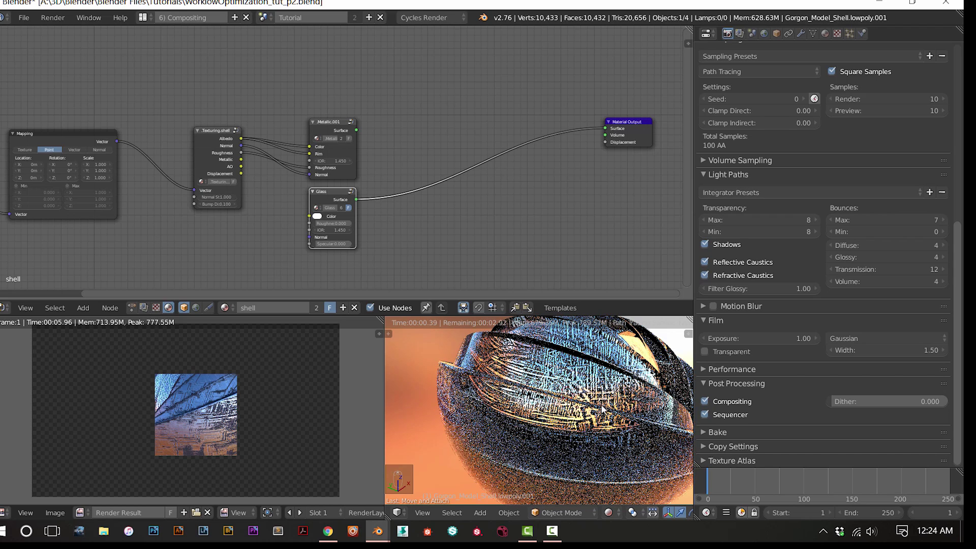
Set the Transmission bounces to 0 and inspect the glass shell from several sides
left_click(925, 278)
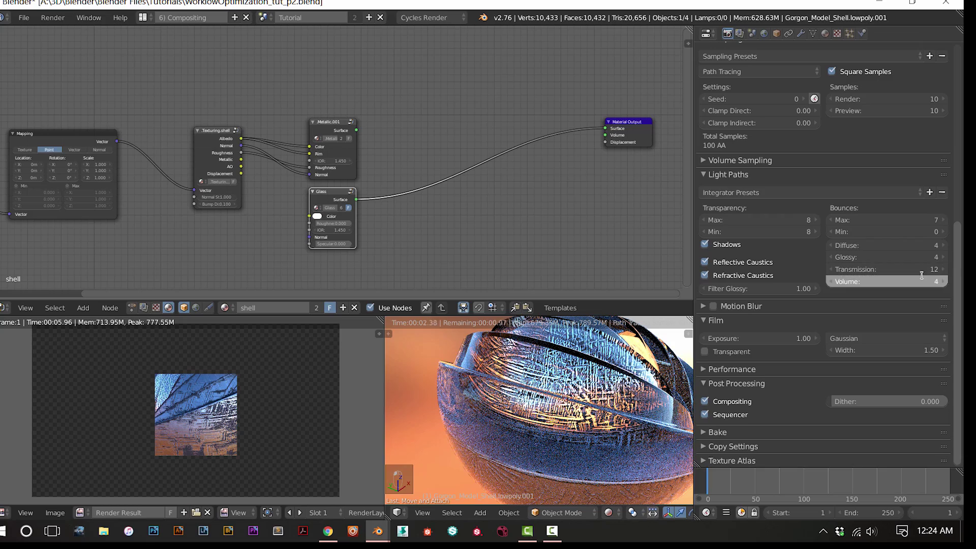
left_click_drag(926, 268, 865, 268)
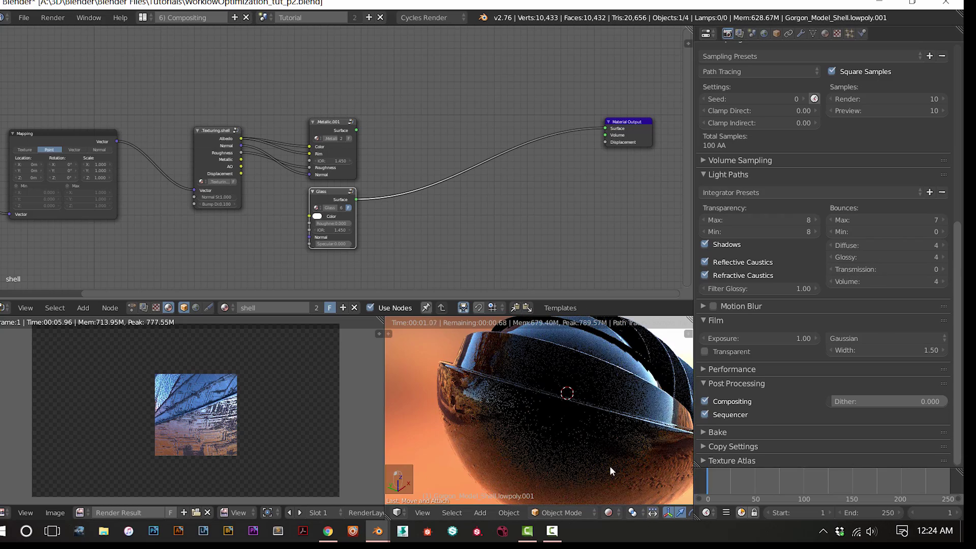
scroll(572, 468, "up", 1)
middle_click_drag(570, 441, 496, 474)
scroll(547, 451, "down", 4)
middle_click_drag(545, 445, 518, 438)
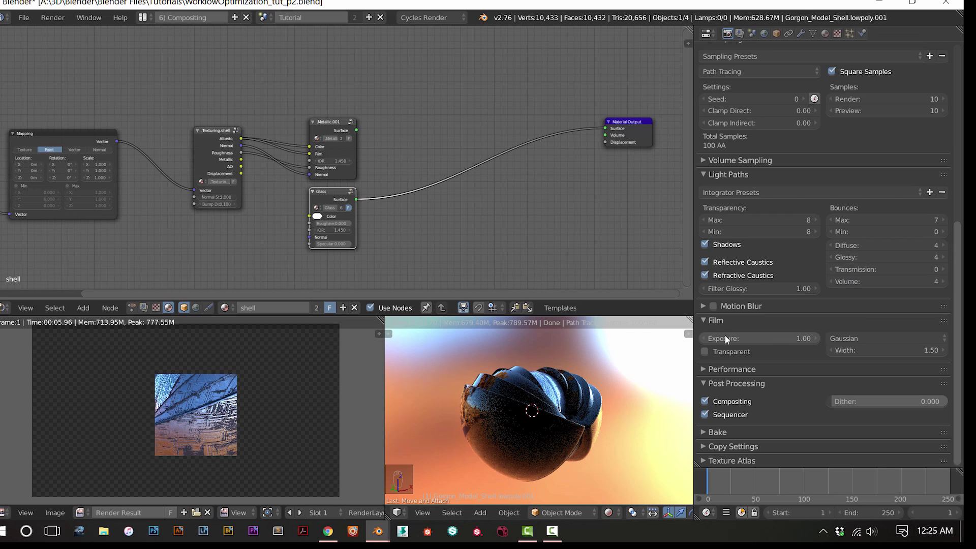
middle_click_drag(474, 408, 554, 434)
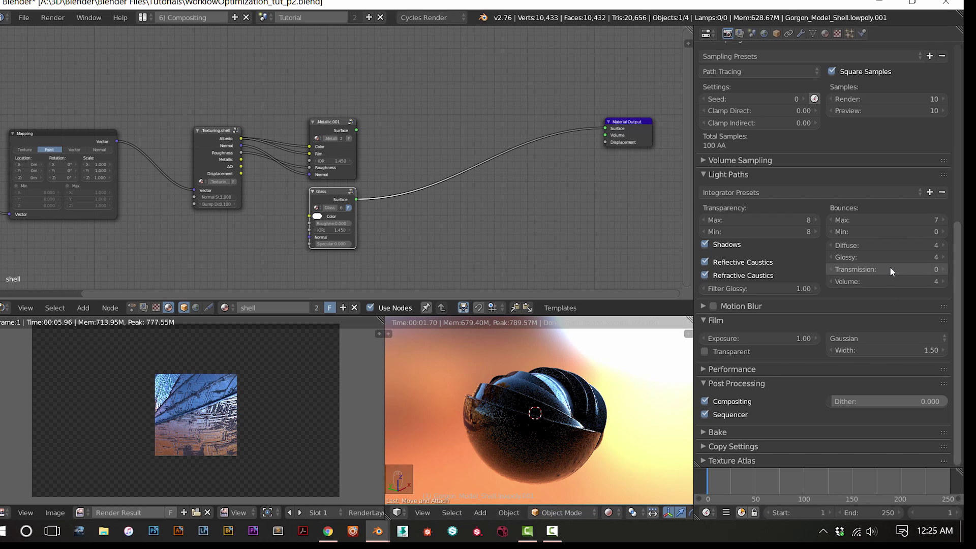
scroll(612, 467, "down", 6)
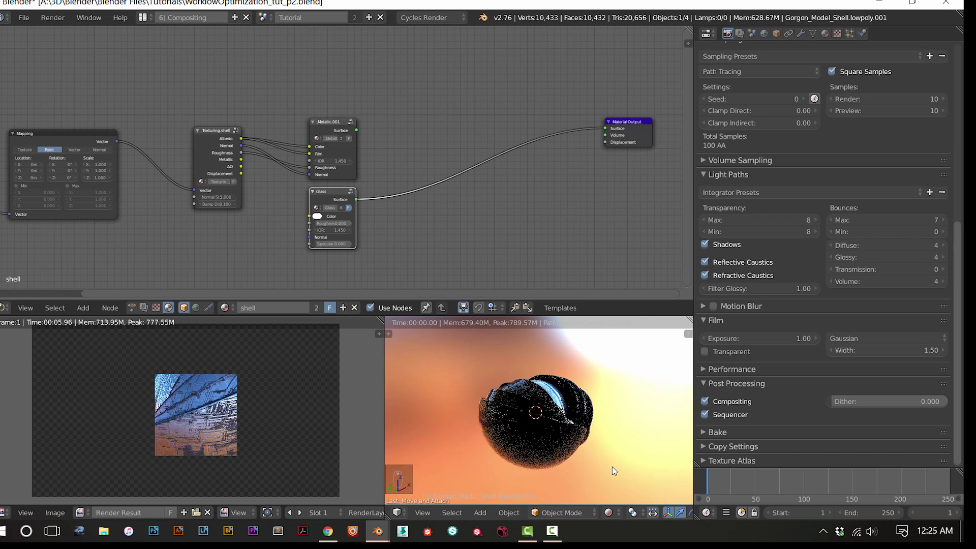
Look at the shell in wireframe, switch to the camera view, and return to rendered shading
key("z")
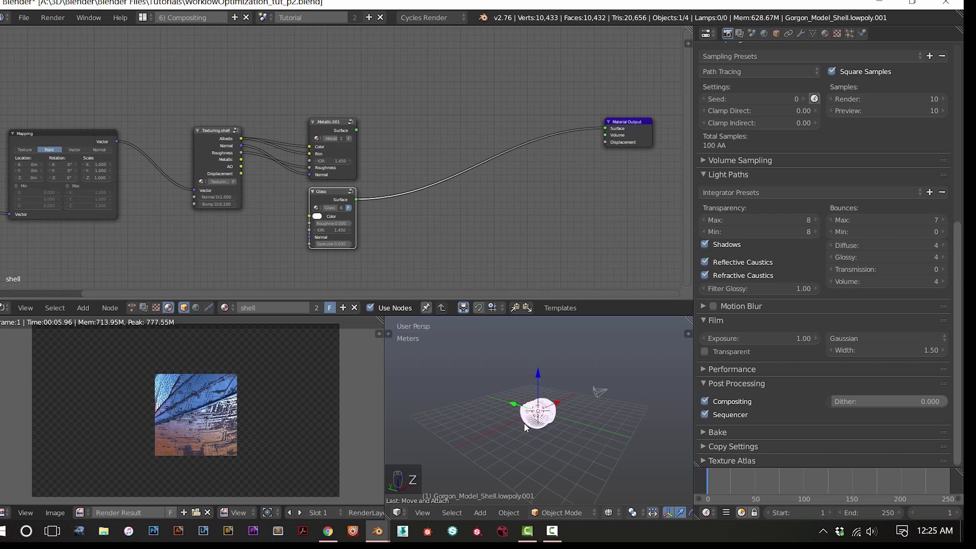
scroll(569, 412, "up", 5)
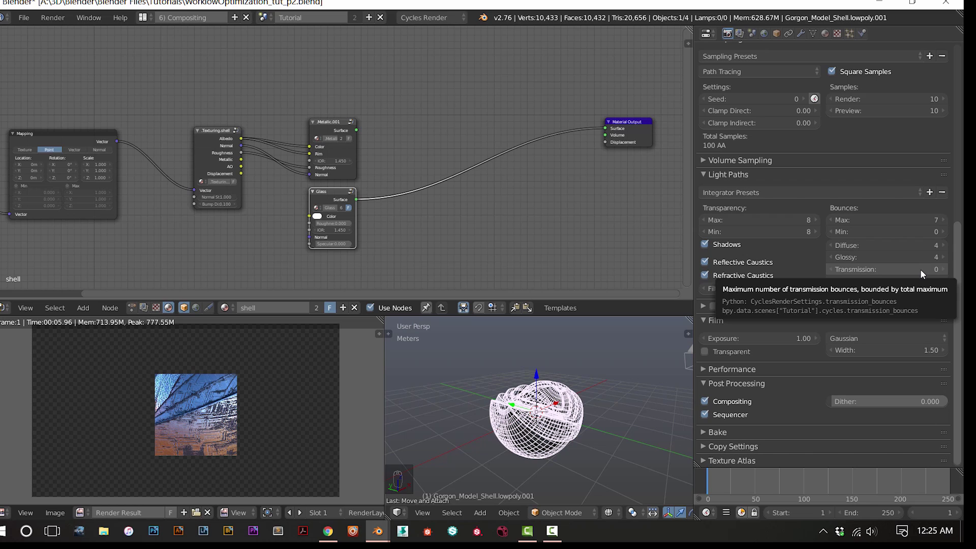
scroll(654, 387, "down", 2)
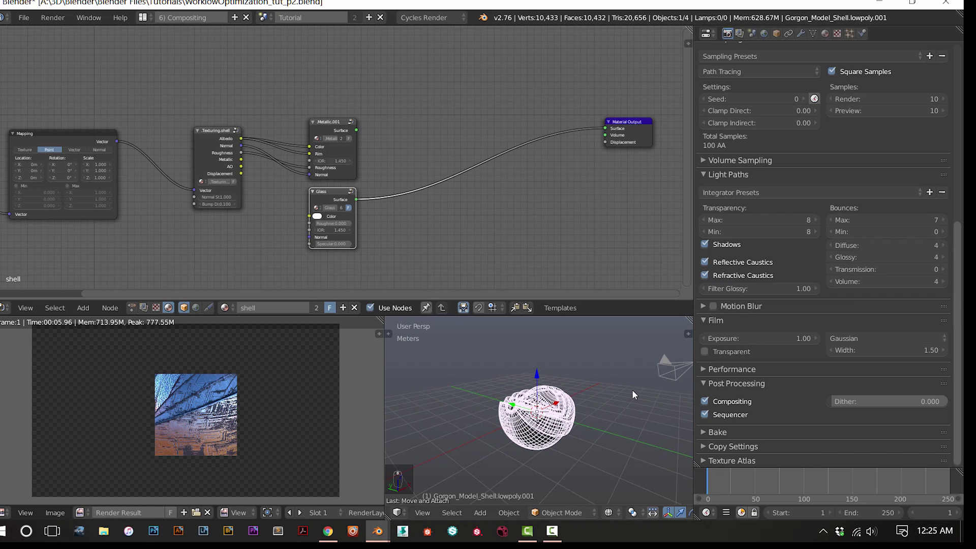
key("KP_0")
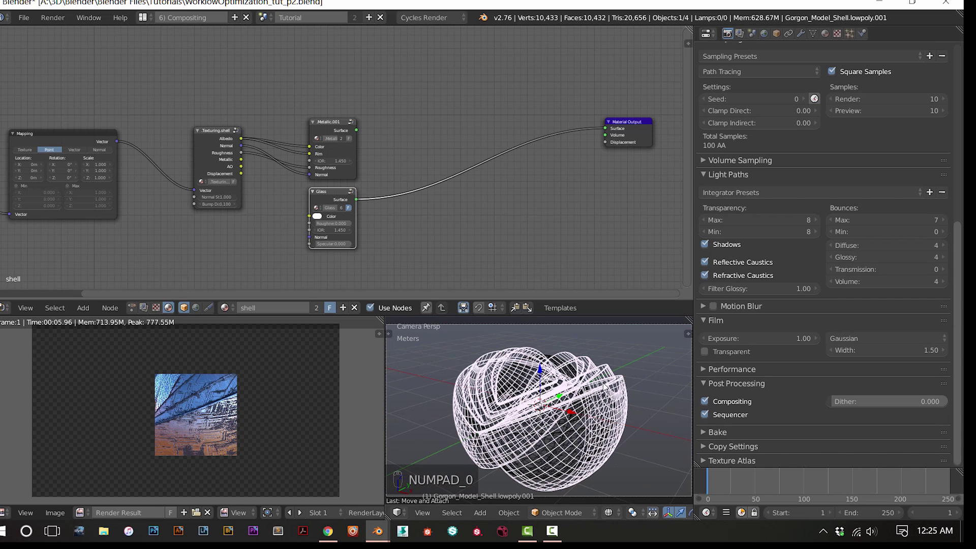
key("shift+z")
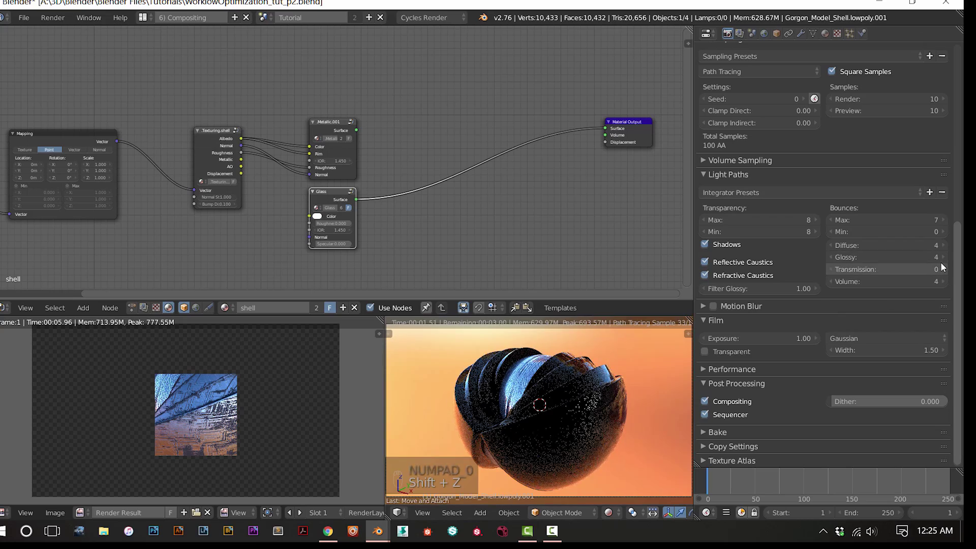
Set the Transmission bounces to 1 and inspect the glass surface up close
left_click(941, 266)
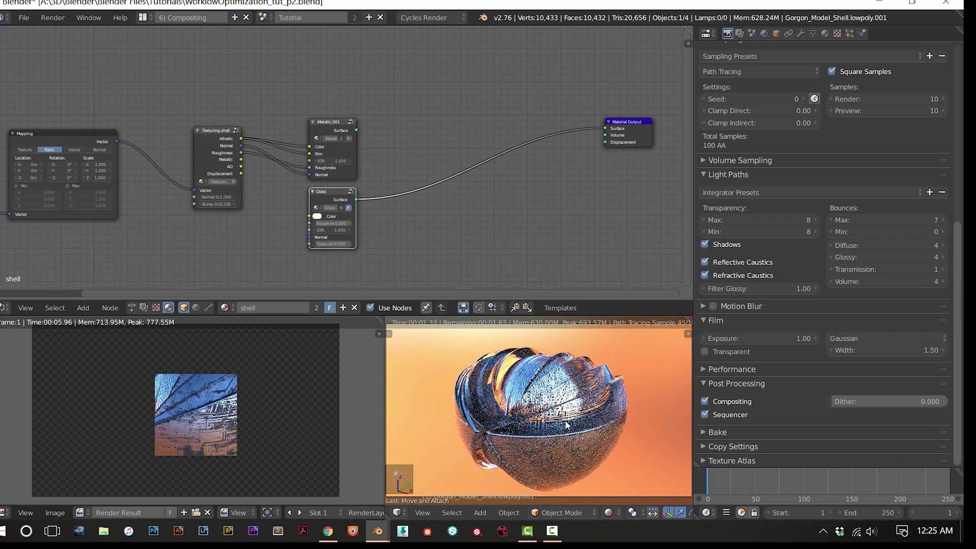
scroll(540, 435, "up", 6)
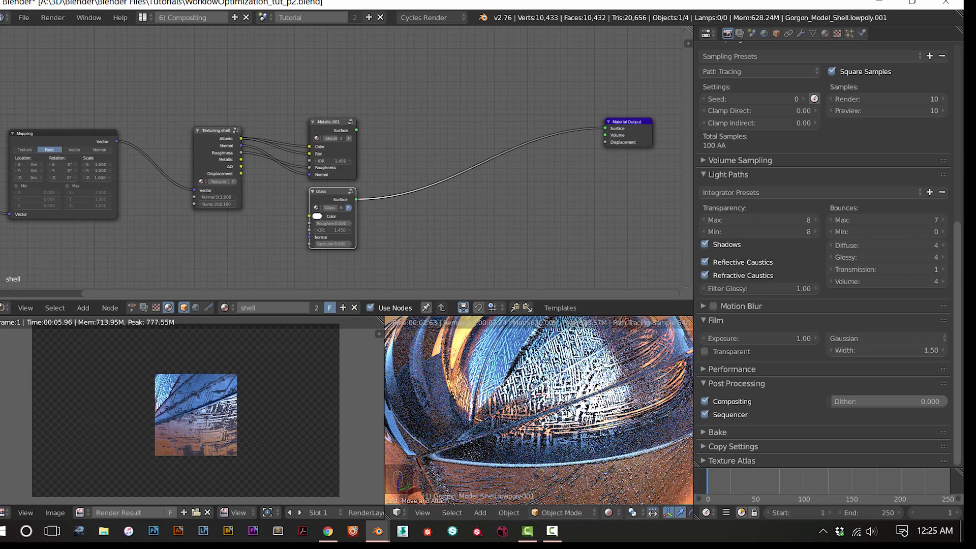
scroll(407, 394, "down", 8)
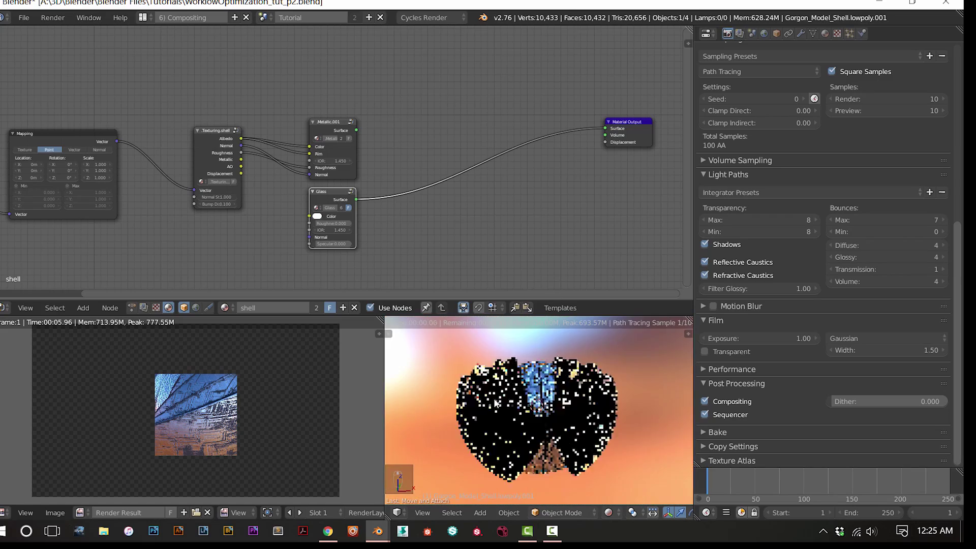
scroll(495, 403, "up", 6)
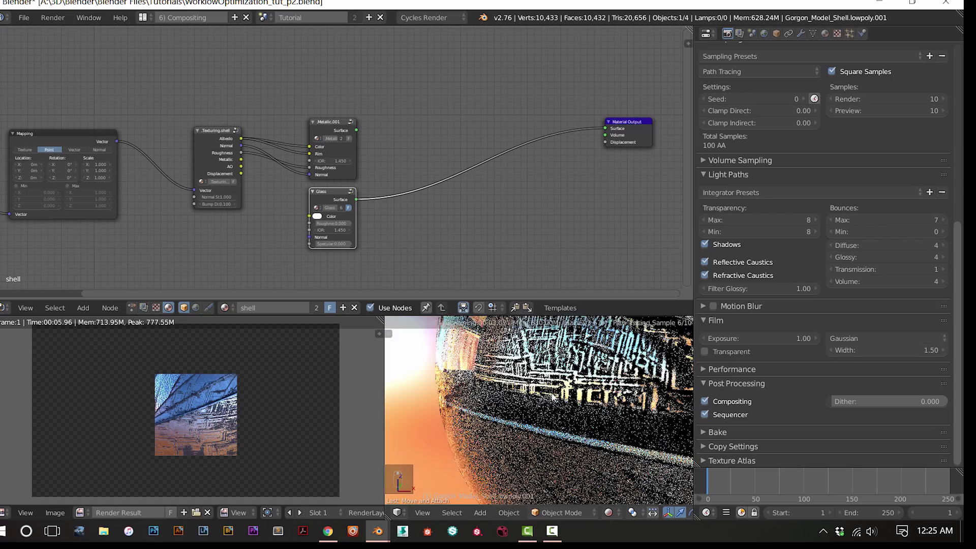
scroll(547, 397, "up", 3)
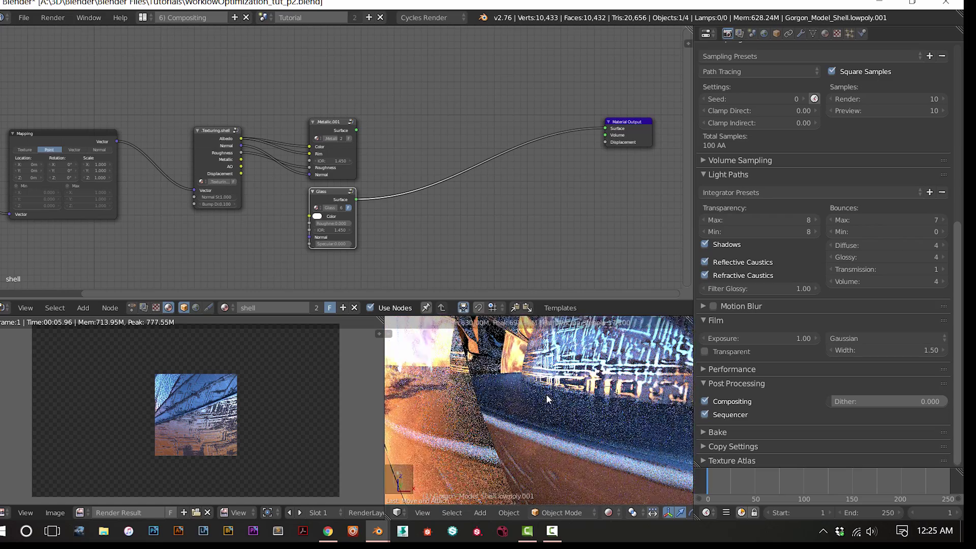
scroll(547, 395, "down", 3)
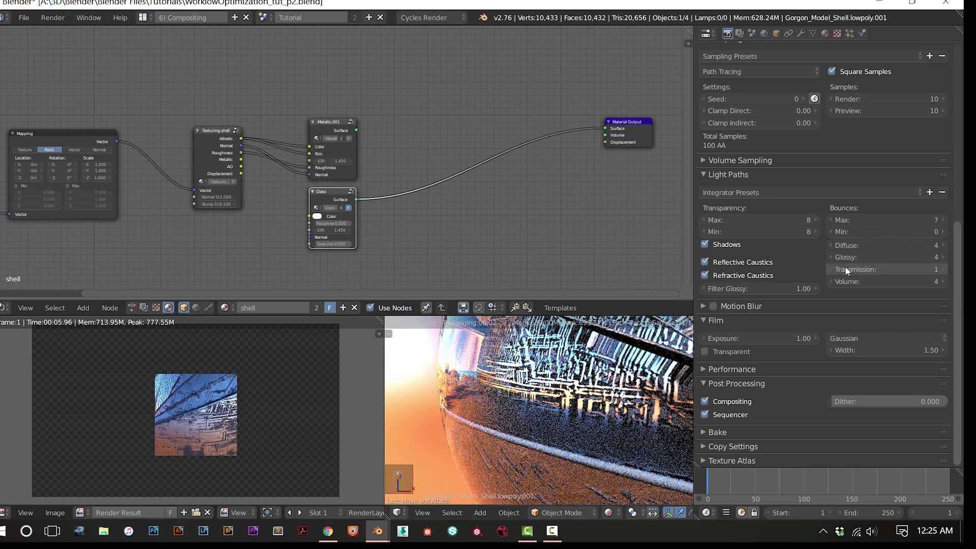
Drop the Transmission bounces to 0, then raise them one at a time to 7 to compare the glass
left_click(832, 269)
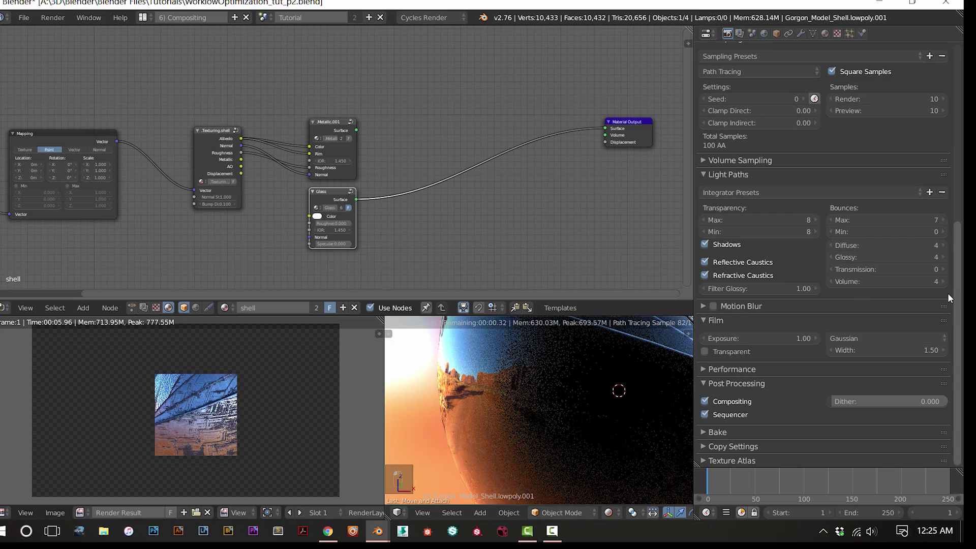
left_click(941, 270)
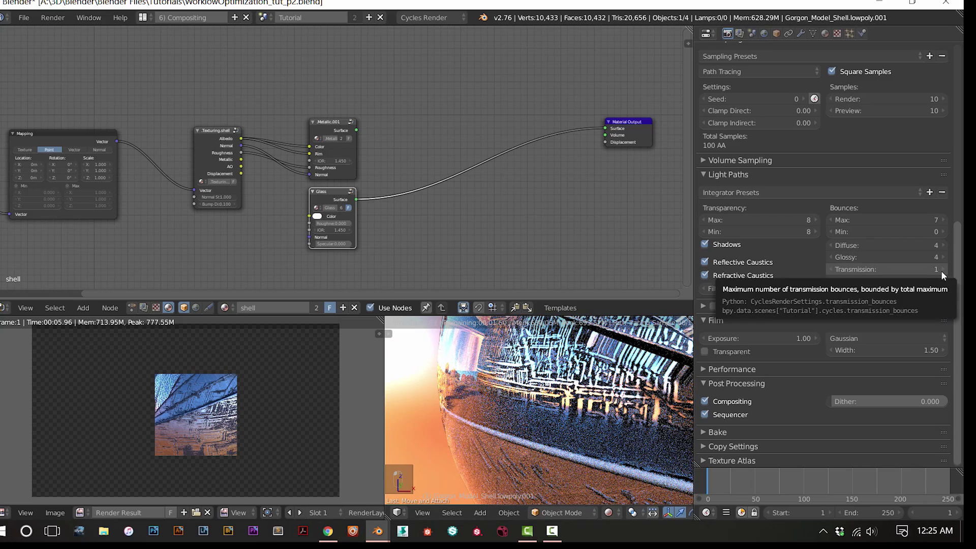
left_click(941, 270)
left_click(941, 270)
left_click(942, 270)
left_click(941, 270)
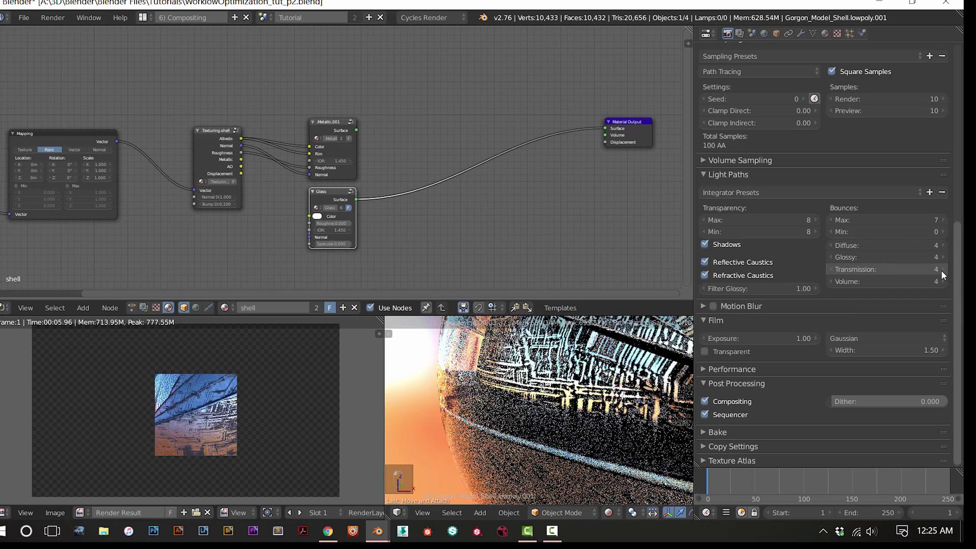
left_click(941, 270)
left_click(941, 270)
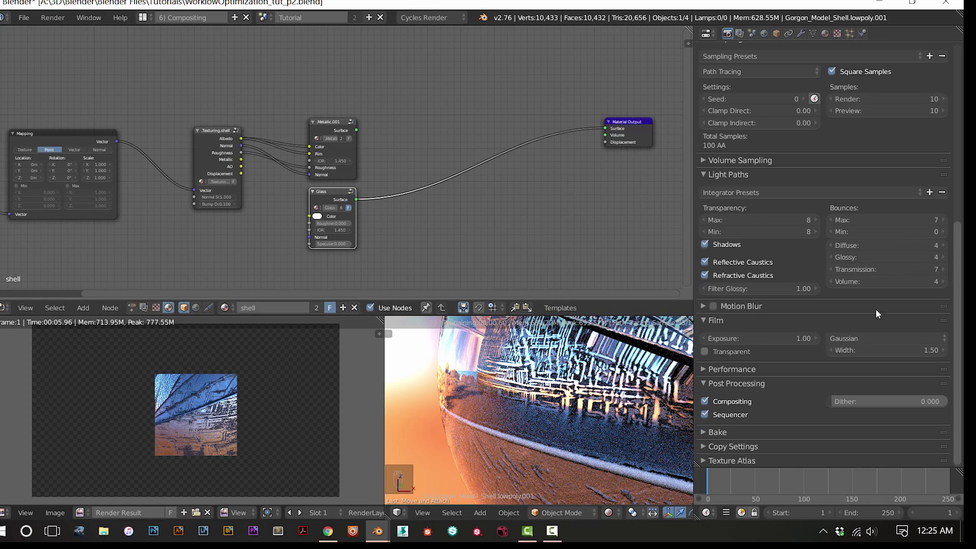
Lower the Transmission bounces one at a time to 1
left_click(830, 267)
left_click(831, 266)
left_click(830, 267)
left_click(830, 266)
left_click(831, 267)
left_click(830, 267)
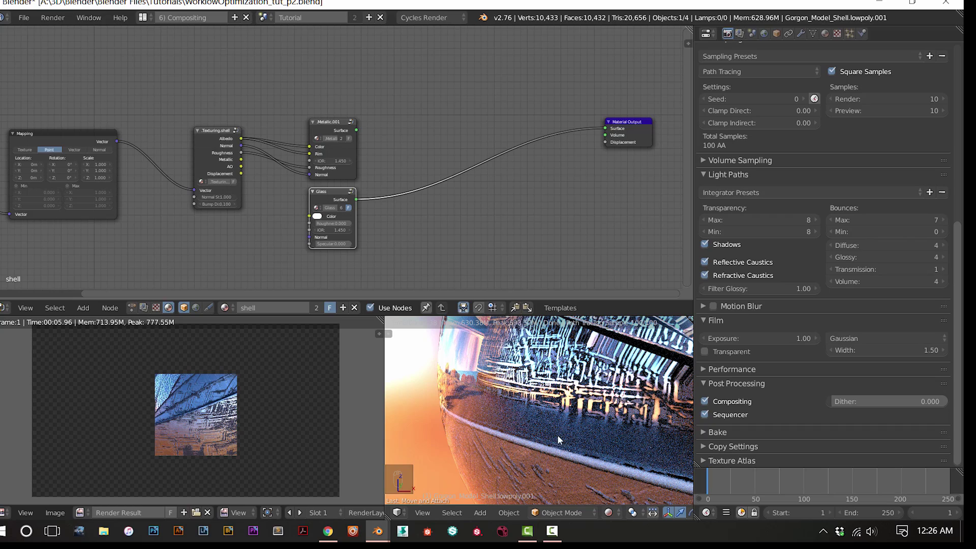
Raise the Transmission bounces one at a time to 9
left_click(944, 265)
left_click(944, 265)
left_click(944, 265)
left_click(944, 265)
left_click(943, 265)
left_click(944, 265)
left_click(944, 266)
left_click(944, 265)
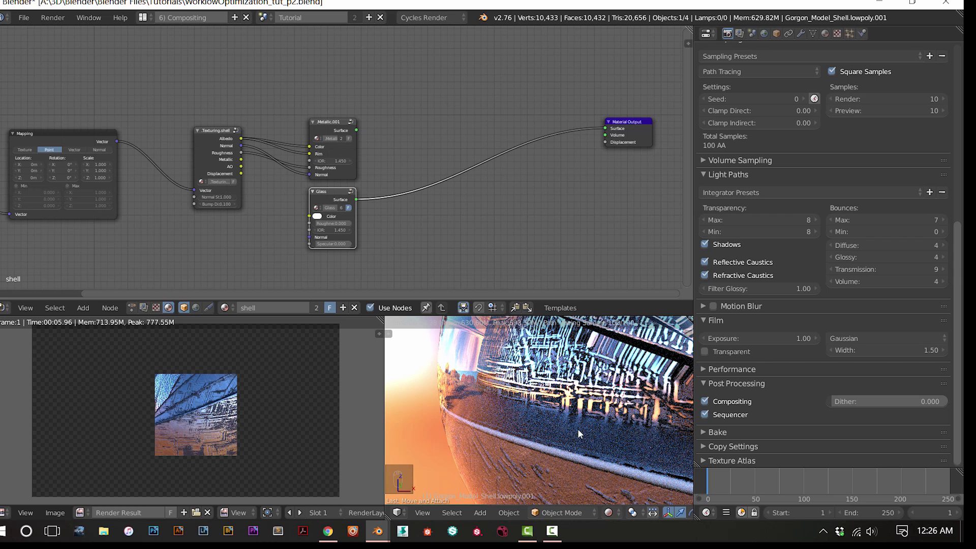
Set the Transmission bounces to 1 and compare the glass shell's surface in the rendered preview
left_click(920, 266)
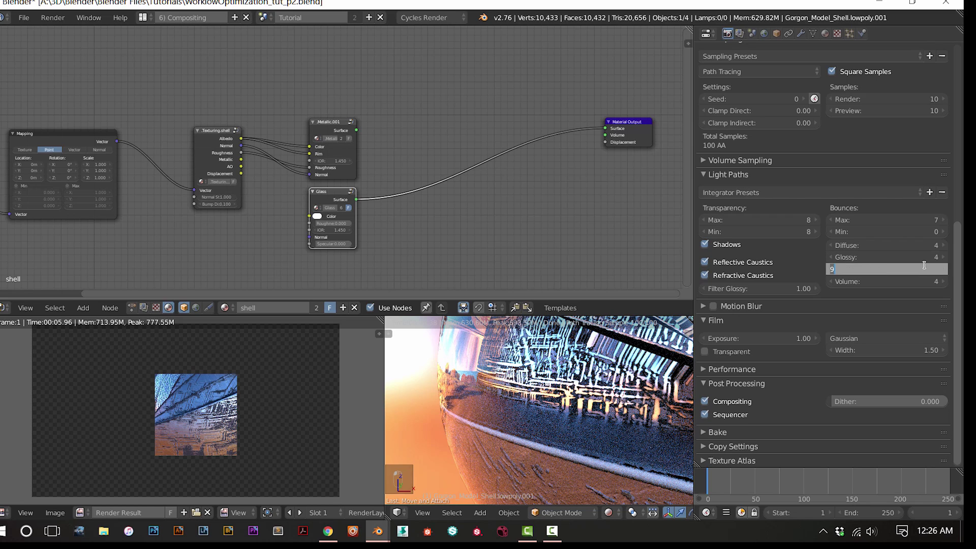
key("Return")
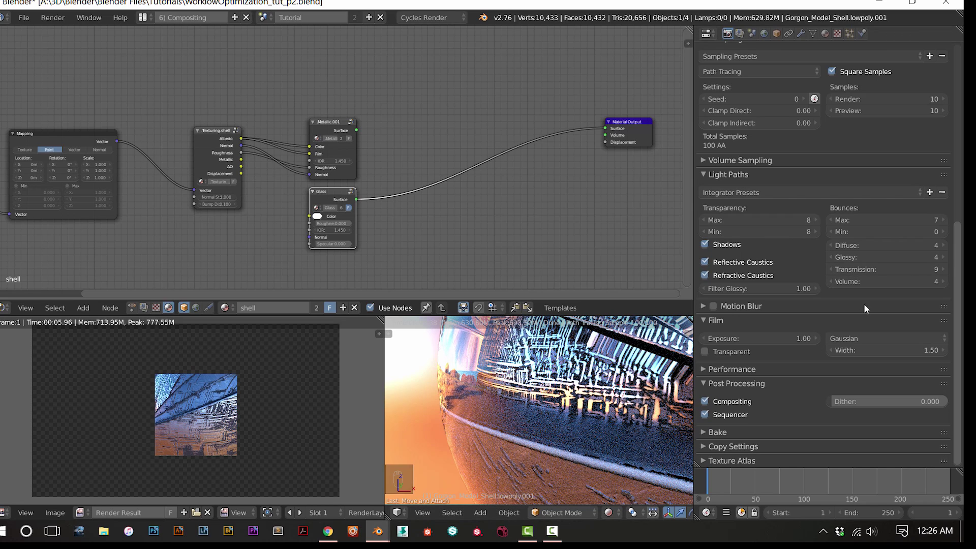
left_click(928, 268)
type("1")
key("Return")
scroll(603, 425, "down", 8)
scroll(604, 426, "up", 2)
scroll(603, 423, "up", 5)
left_click_drag(890, 268, 882, 268)
left_click(890, 268)
type("1")
key("Return")
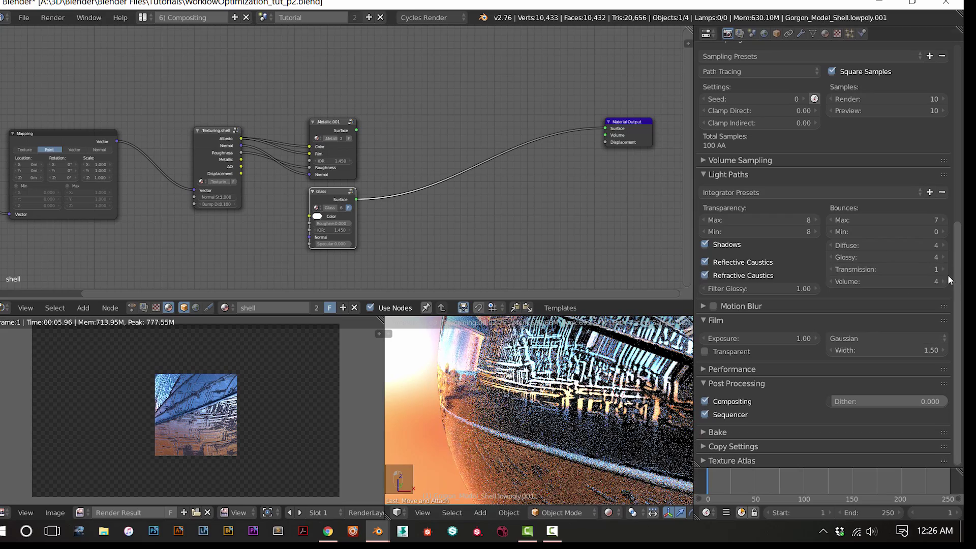
Set the Transmission bounces to 12 and inspect the glass shell from afar and up close
left_click(920, 269)
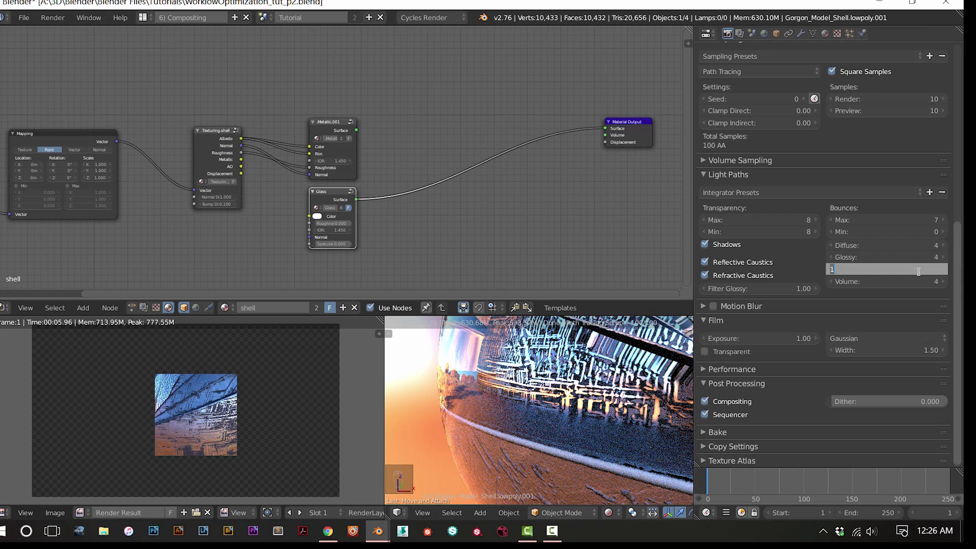
type("4")
type("12")
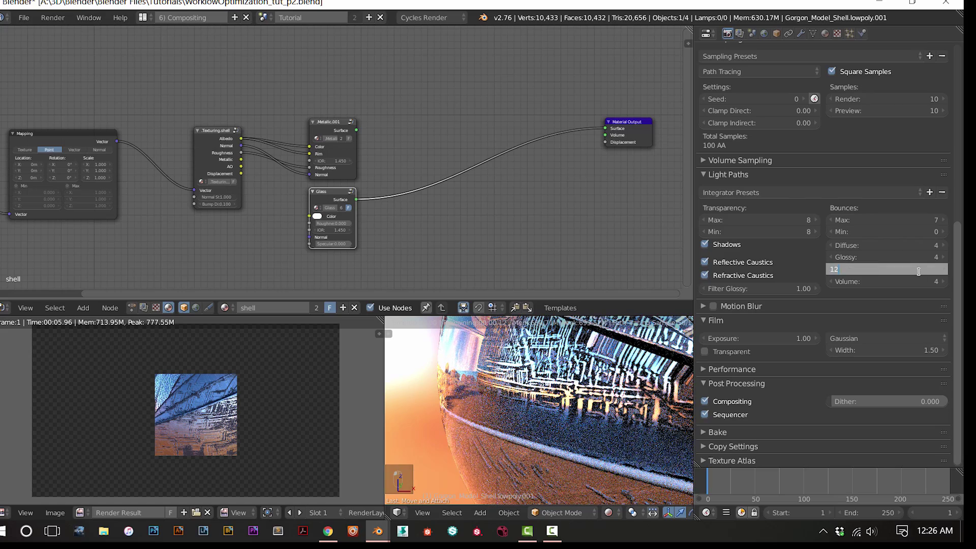
key("Return")
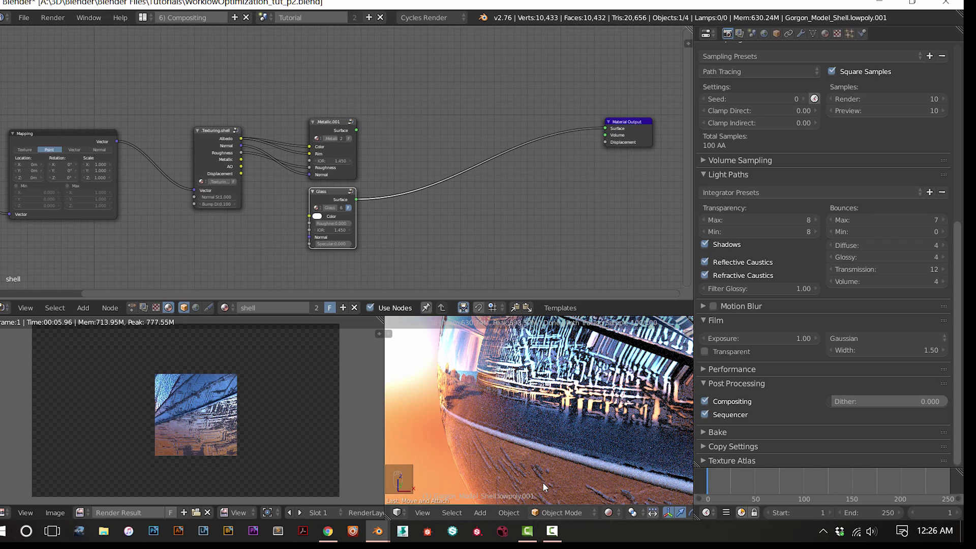
scroll(477, 467, "down", 4)
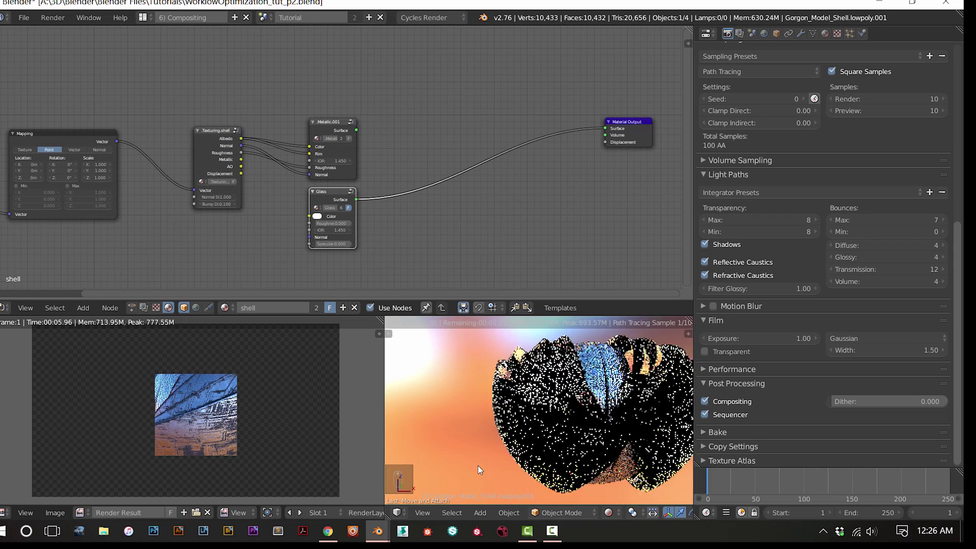
scroll(477, 466, "up", 4)
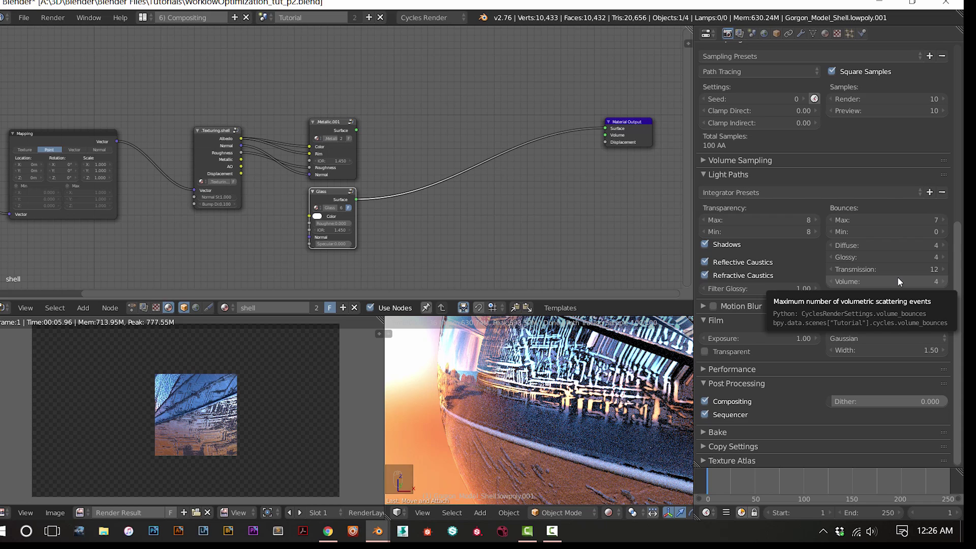
Raise the sampling Seed one at a time to 3 to vary the noise pattern
scroll(798, 152, "up", 3)
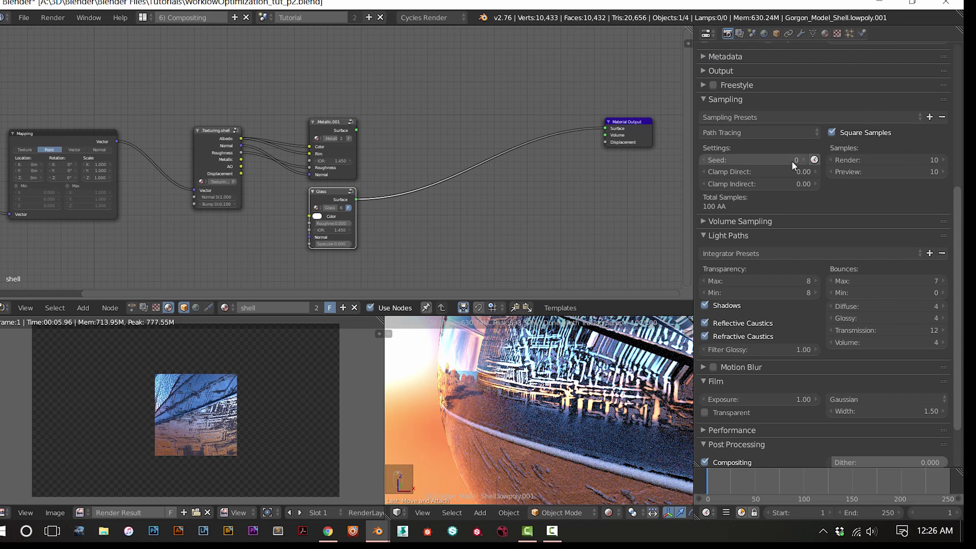
scroll(783, 162, "up", 1)
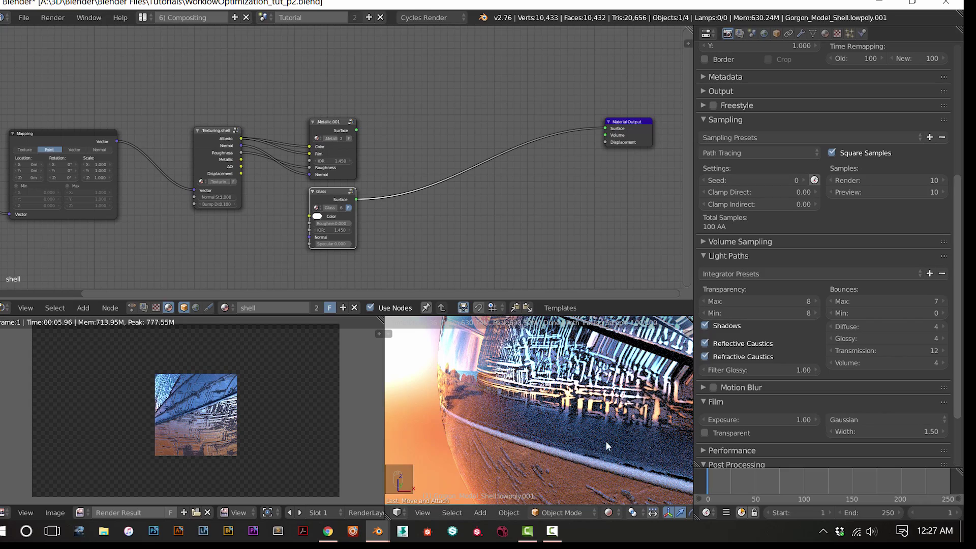
left_click(804, 180)
left_click(803, 179)
left_click(804, 179)
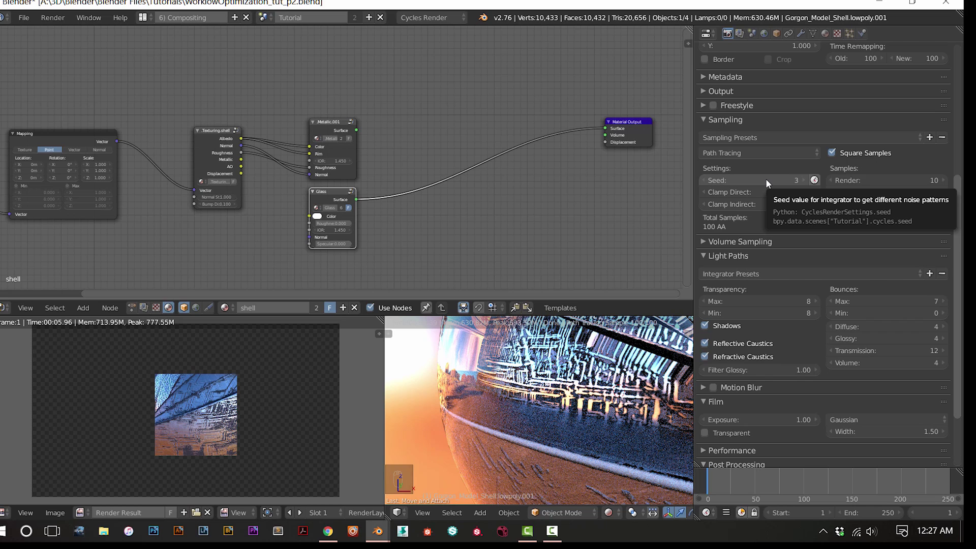
scroll(767, 182, "up", 1)
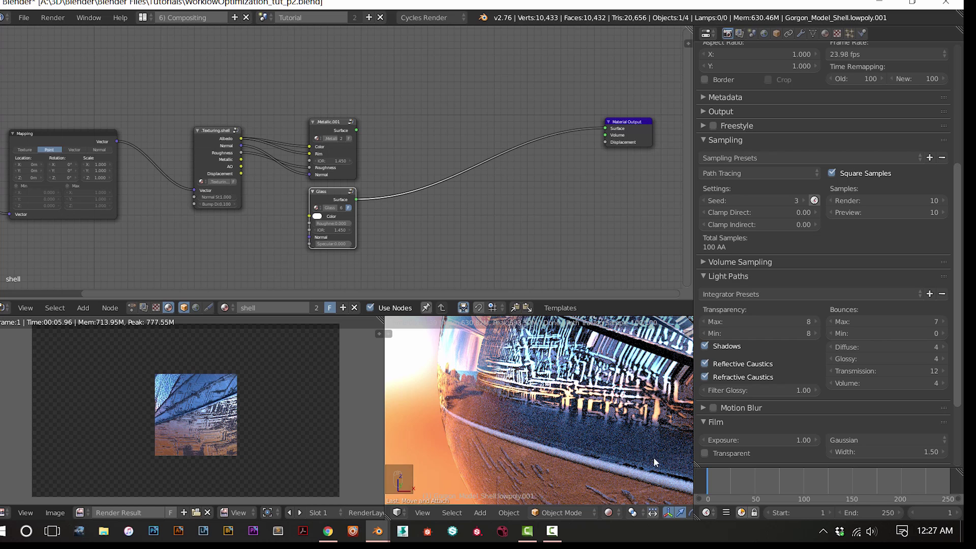
Bring the whole shell into view and raise Clamp Direct to 0.03 to test its effect
scroll(769, 378, "down", 5)
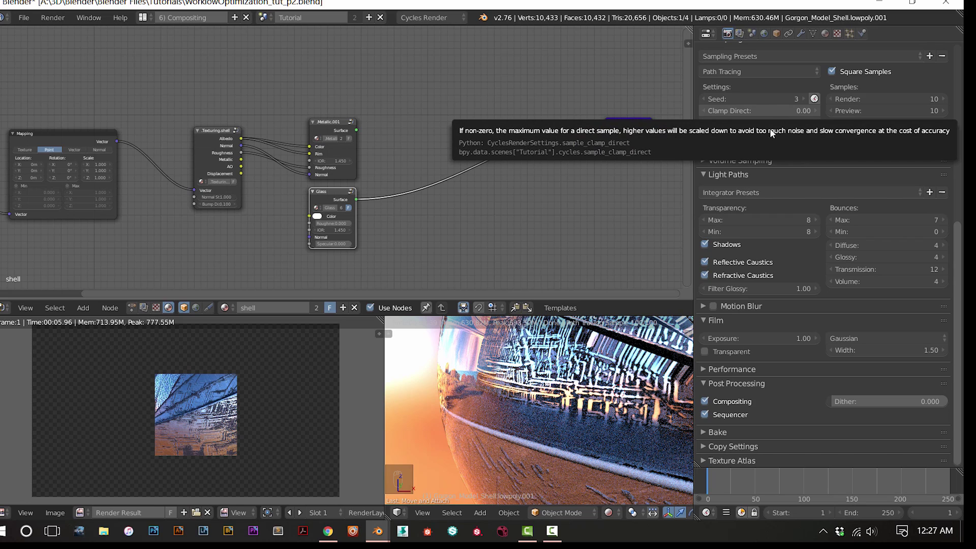
scroll(484, 393, "down", 6)
scroll(491, 391, "up", 3)
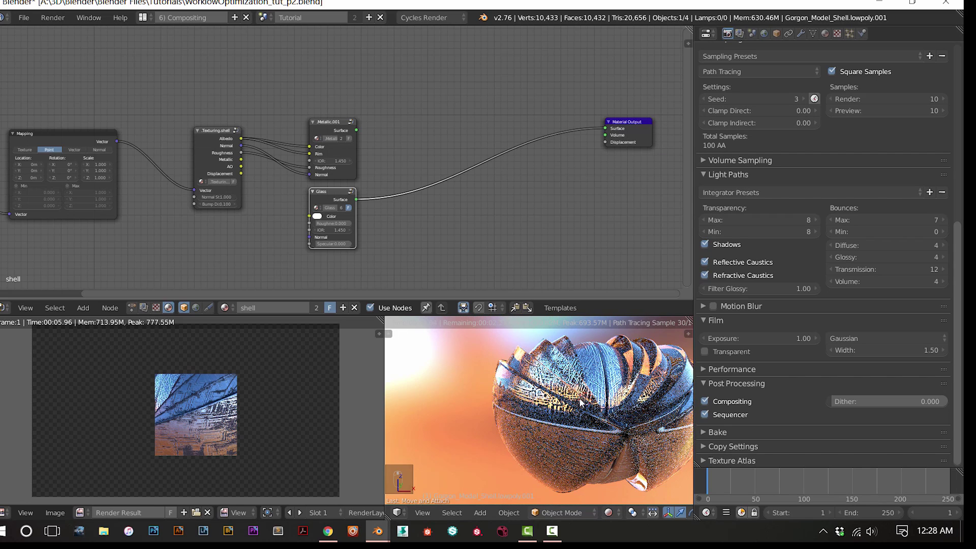
left_click(816, 111)
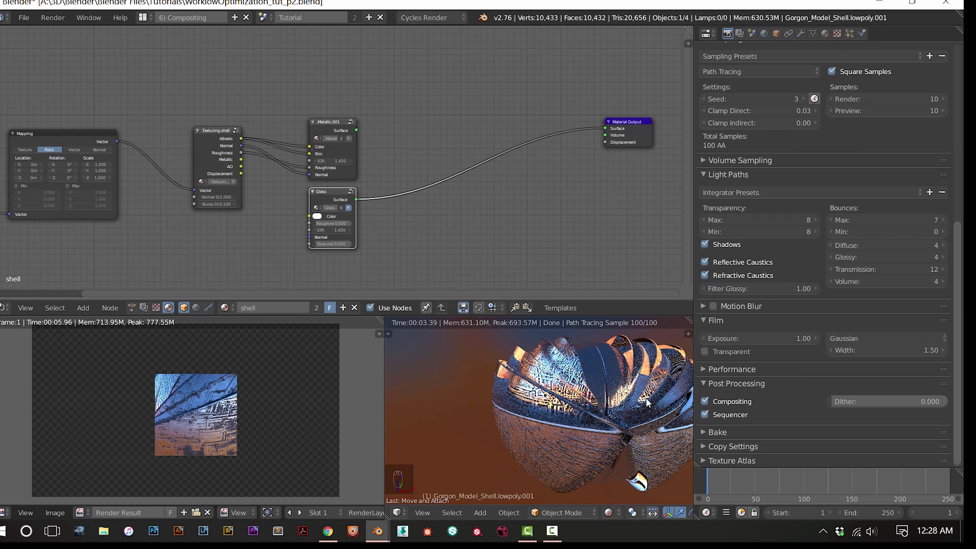
Set Clamp Direct to 1.00 to compare the preview, then return it to 0.00
mouse_move(763, 110)
left_mouse_down()
mouse_move(805, 111)
mouse_move(768, 109)
left_mouse_up()
left_click(770, 111)
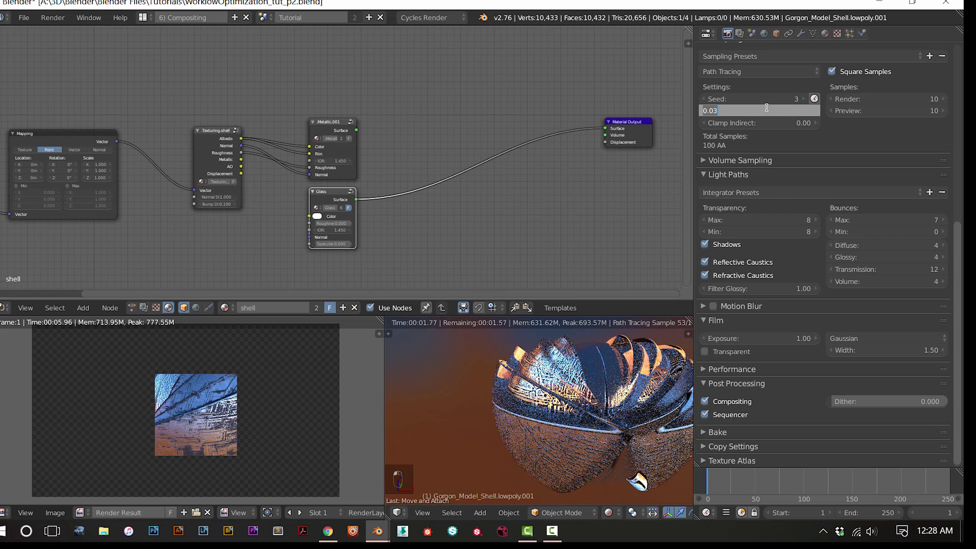
type("1")
key("Return")
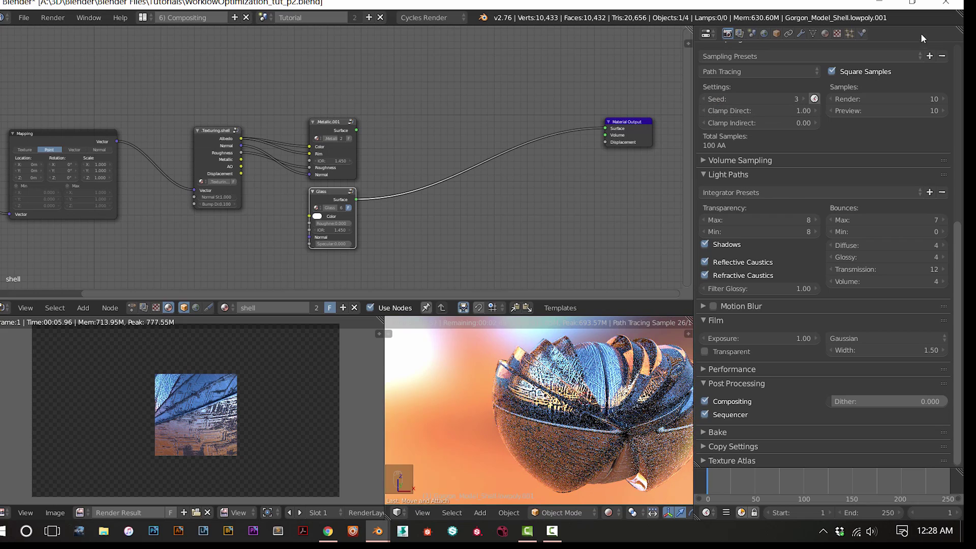
left_click_drag(786, 111, 763, 111)
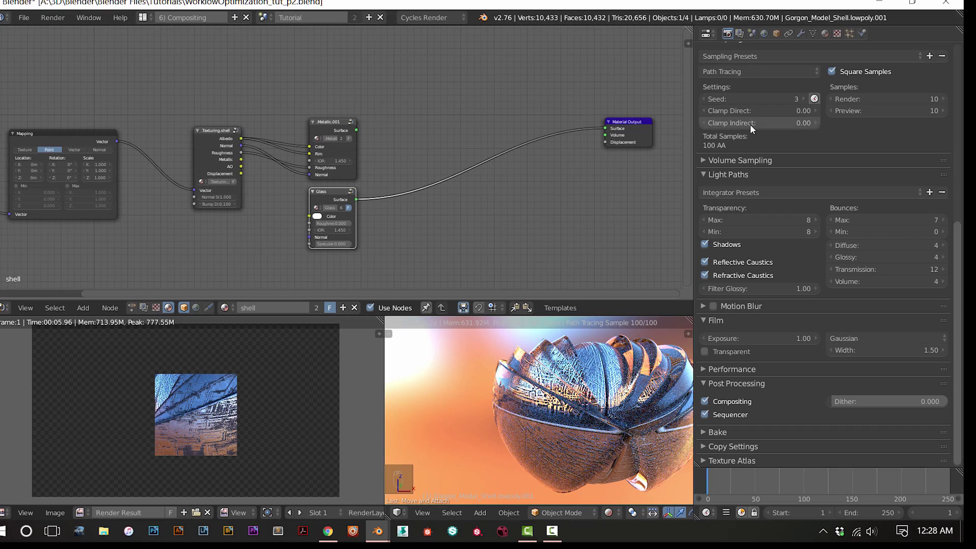
Try Clamp Indirect at 0.33, reset it to 0.00, and inspect the shell from a closer angle
left_click_drag(750, 124, 758, 124)
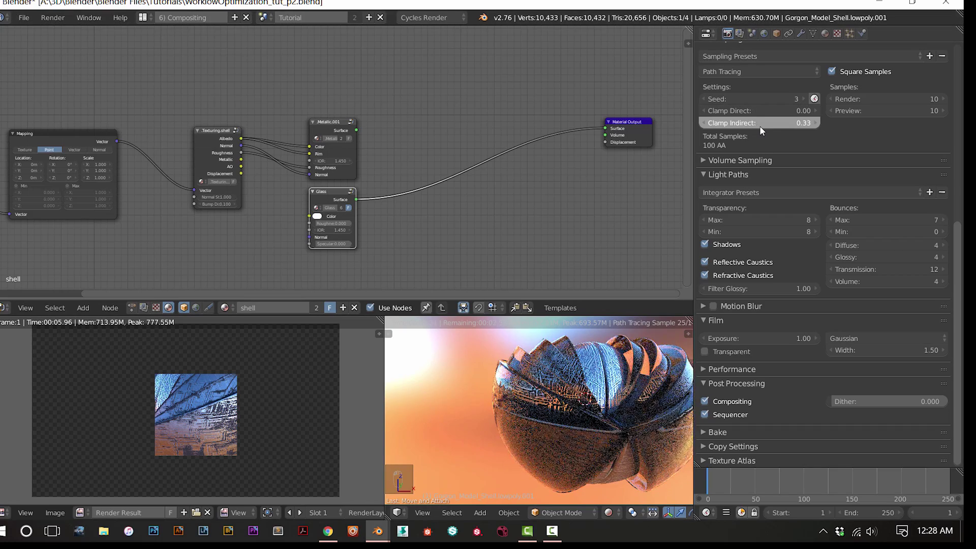
key("BackSpace")
scroll(594, 432, "up", 1)
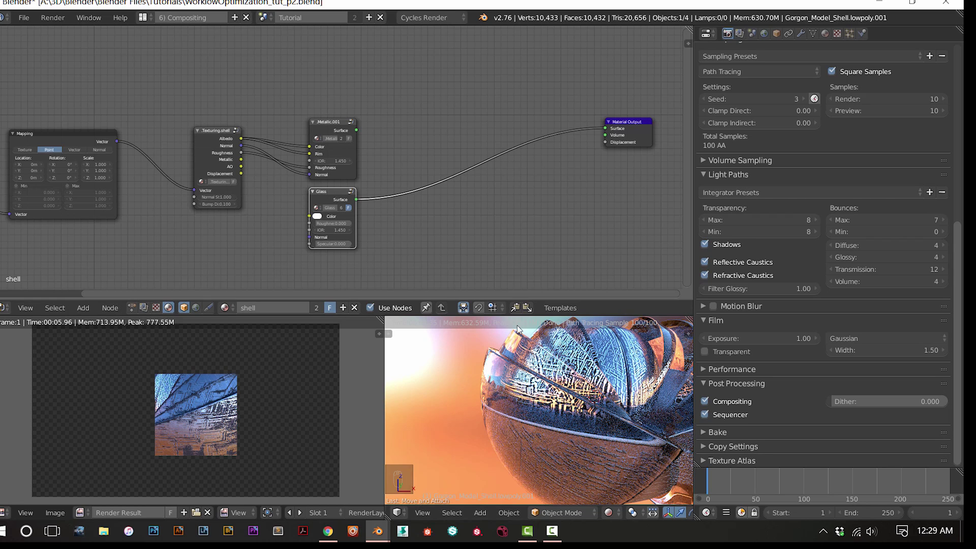
mouse_move(593, 423)
middle_mouse_down()
mouse_move(574, 426)
mouse_move(582, 417)
middle_mouse_up()
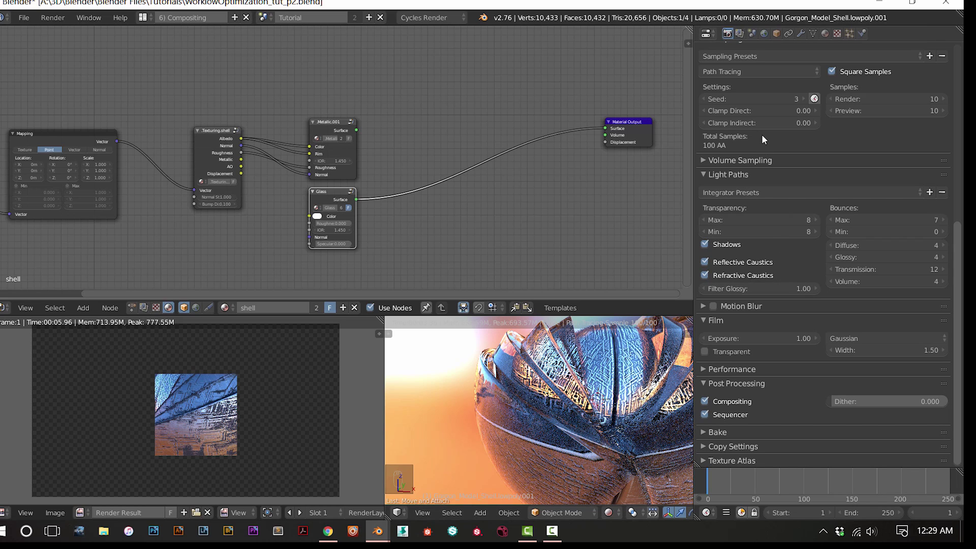
Set Clamp Indirect to 1.00 to compare the noise on the shell, then set it back to 0
left_click(737, 125)
type("1")
key("Return")
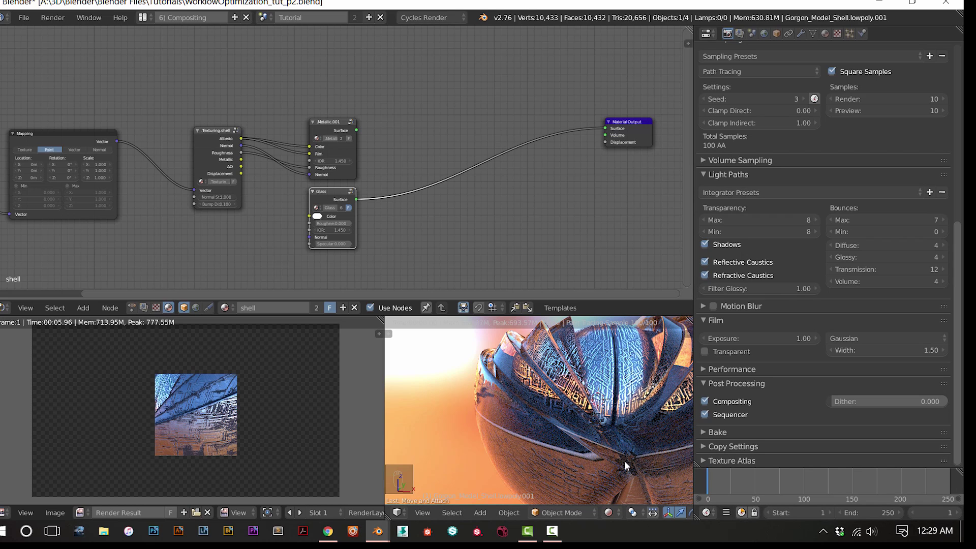
left_click(755, 126)
type("0")
key("Return")
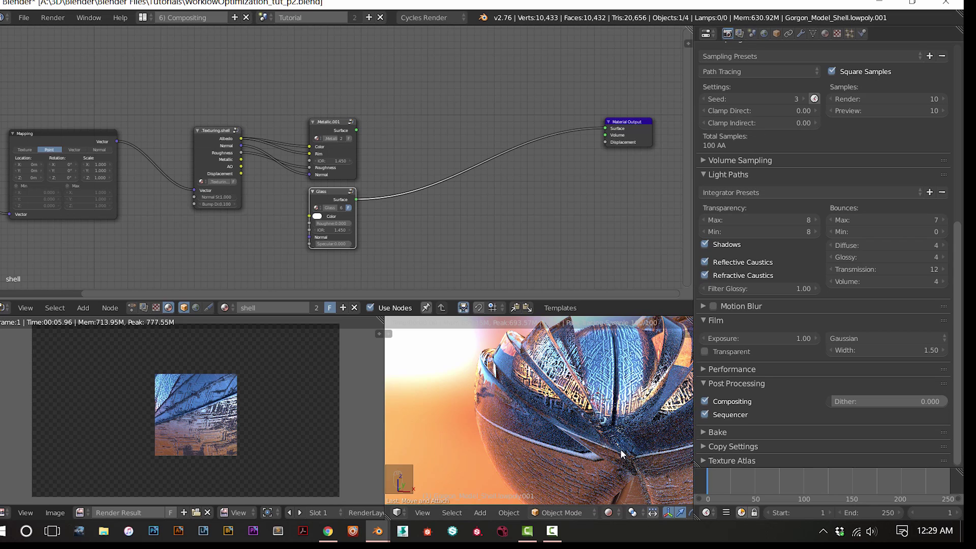
Disable Reflective Caustics and Refractive Caustics to compare the glass, then enable both again
left_click(721, 260)
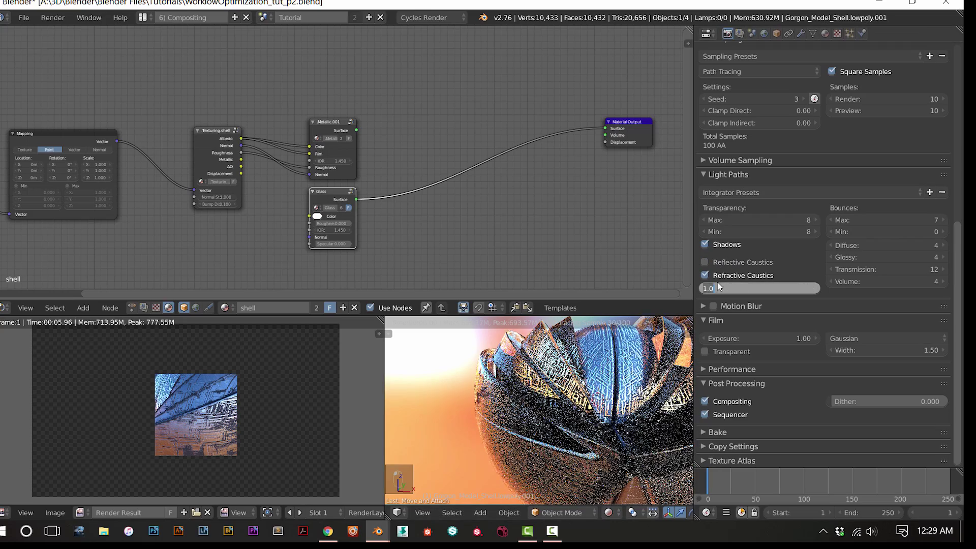
left_click(718, 276)
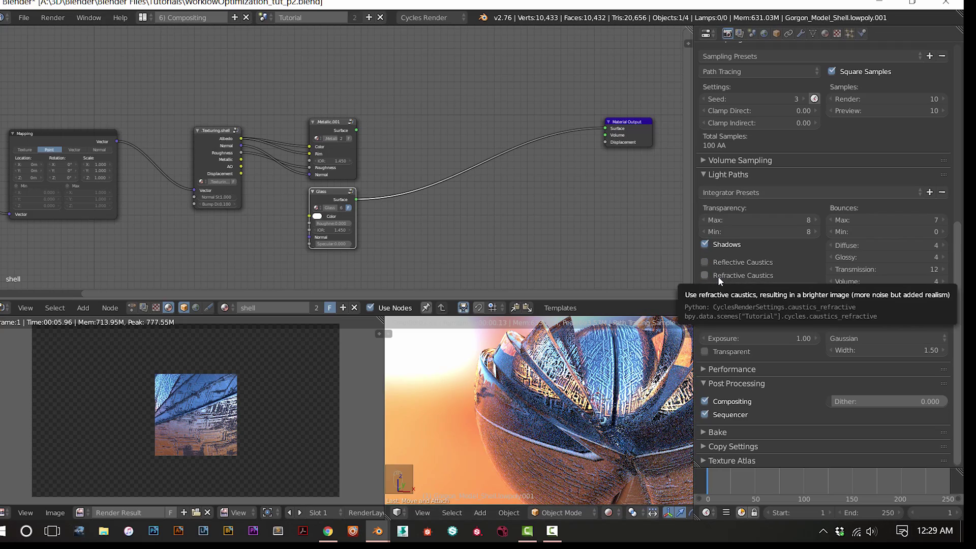
left_click(718, 276)
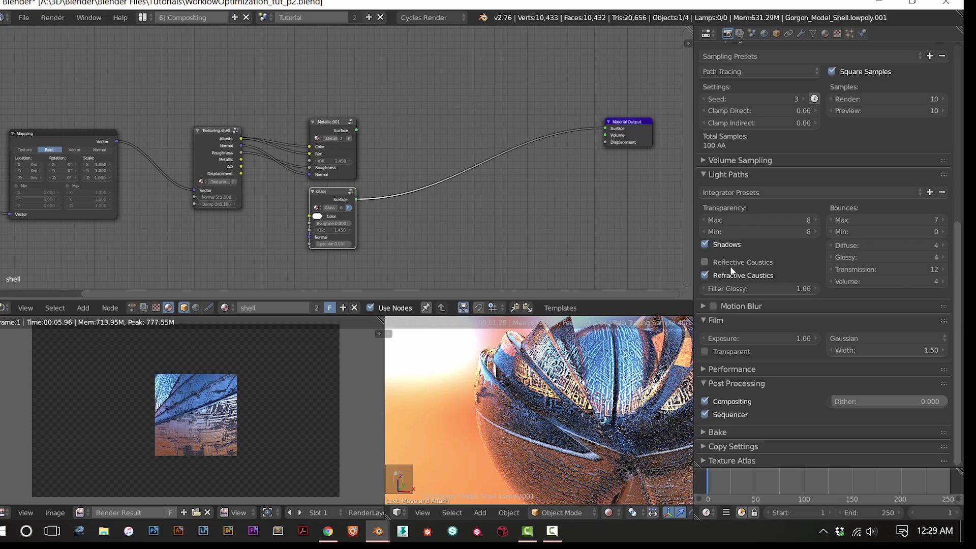
left_click(731, 264)
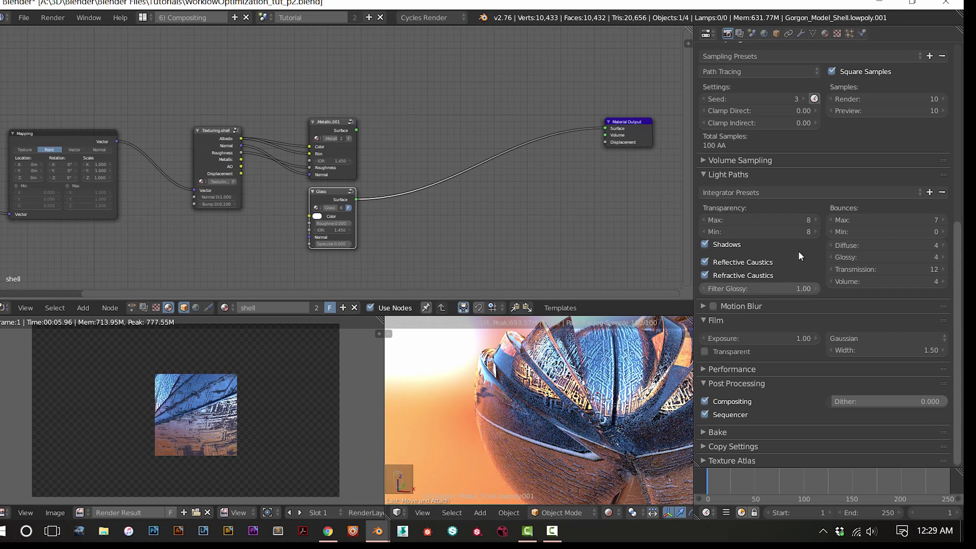
Set Clamp Indirect to 1.00 and inspect the shell from another angle
left_click(778, 122)
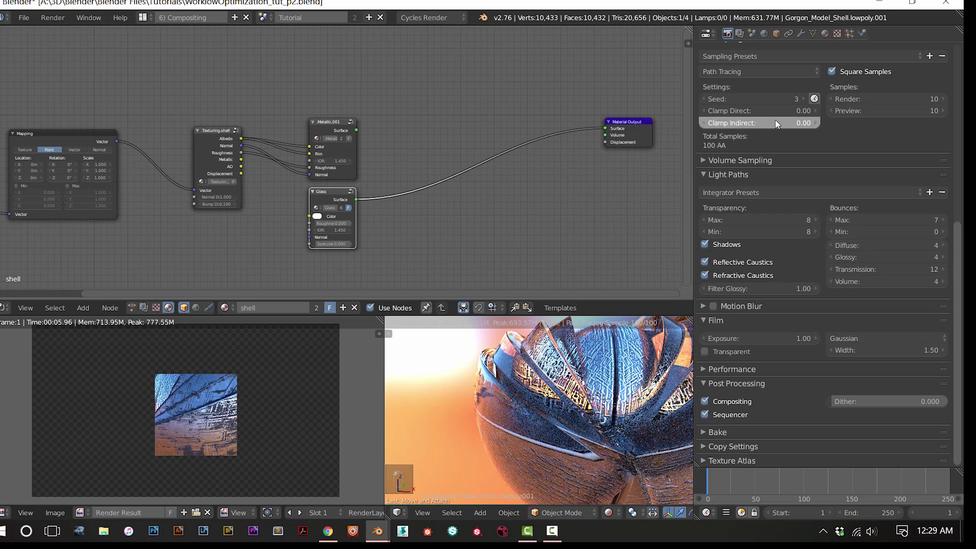
type("1")
key("Return")
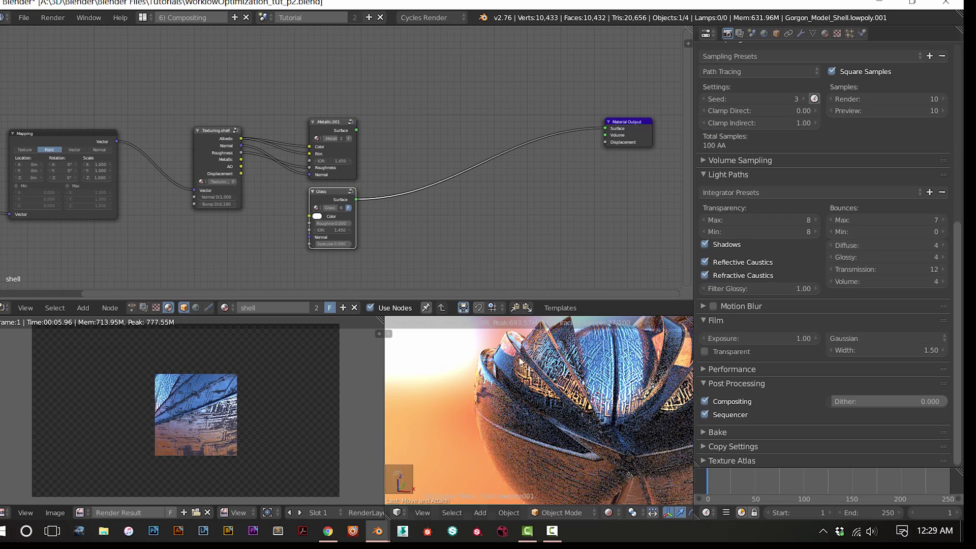
scroll(560, 423, "down", 4)
middle_click_drag(560, 422, 507, 395)
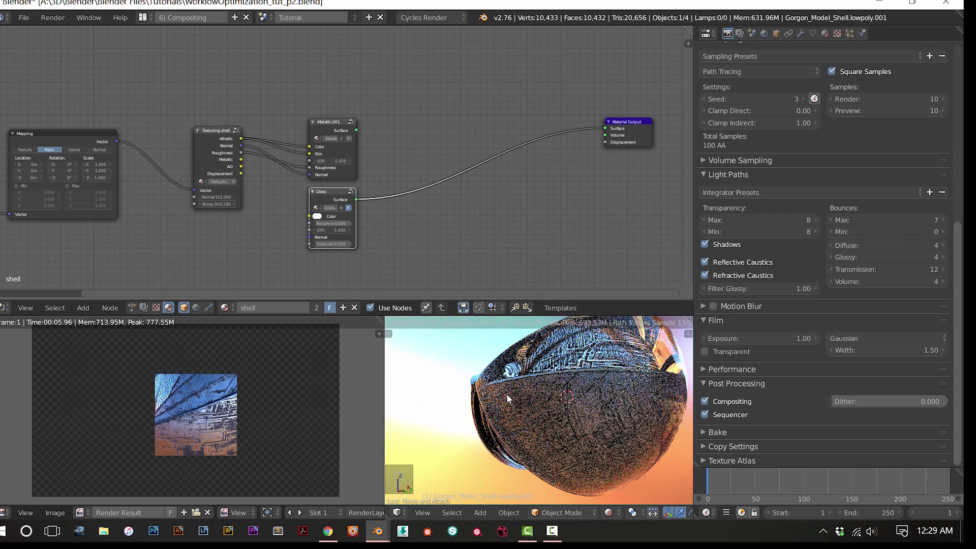